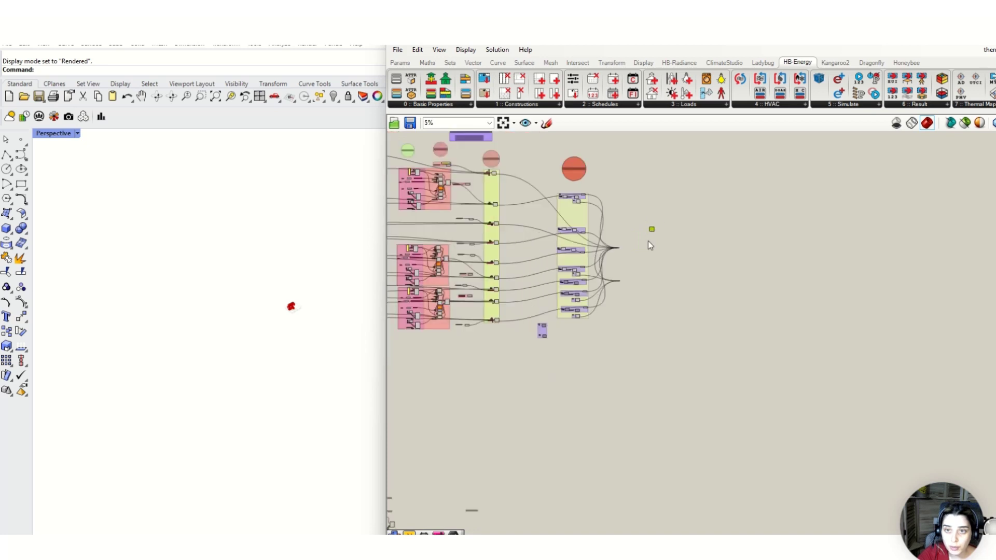
Add the HB Apply Load Values and HB Apply Setpoint Values components below HB Apply Absolute Load Values
{"action": "scroll", "coordinate": [646, 241], "scroll_direction": "up", "scroll_amount": 8}
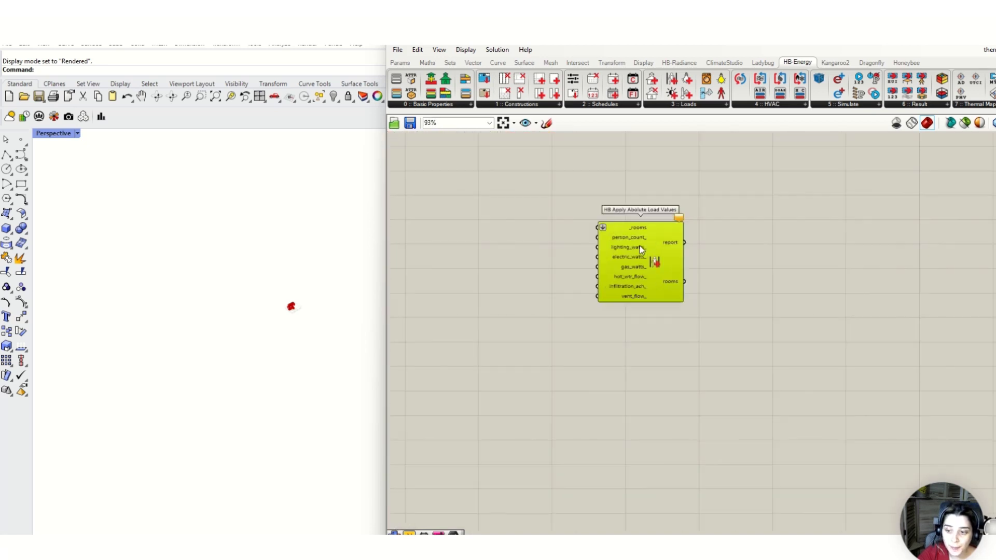
{"action": "left_click", "coordinate": [669, 106]}
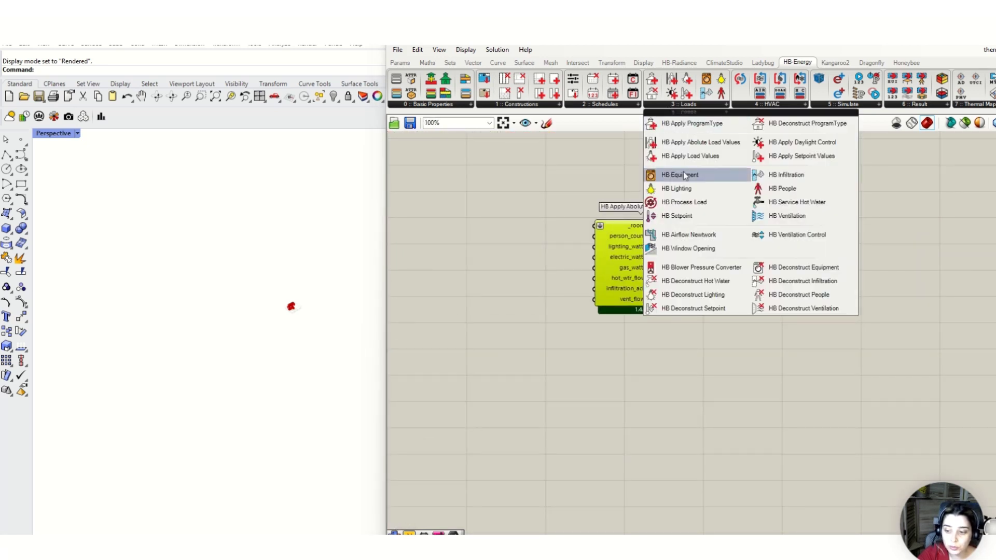
{"action": "left_click_drag", "start_coordinate": [692, 159], "coordinate": [648, 387]}
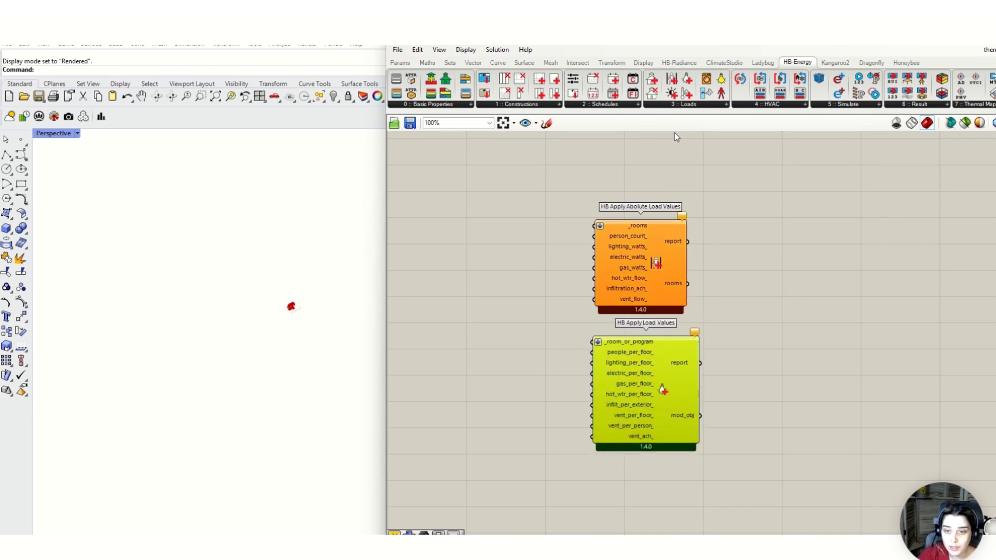
{"action": "left_click", "coordinate": [688, 105]}
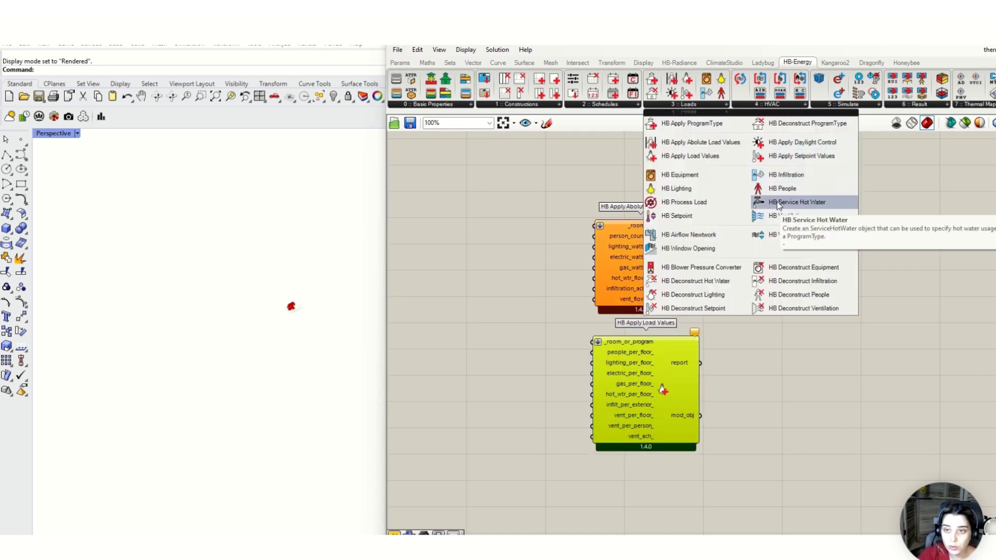
{"action": "left_click_drag", "start_coordinate": [802, 156], "coordinate": [646, 487]}
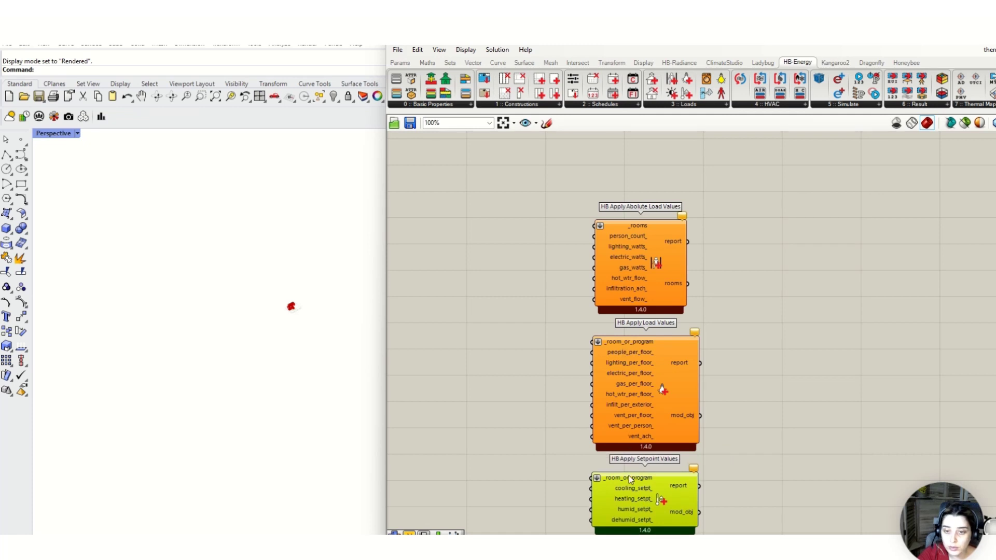
Move the three HB Apply load and setpoint components together beside the green and purple groups below the Schedules section
{"action": "scroll", "coordinate": [757, 204], "scroll_direction": "down", "scroll_amount": 3}
{"action": "left_click_drag", "start_coordinate": [757, 204], "coordinate": [650, 380]}
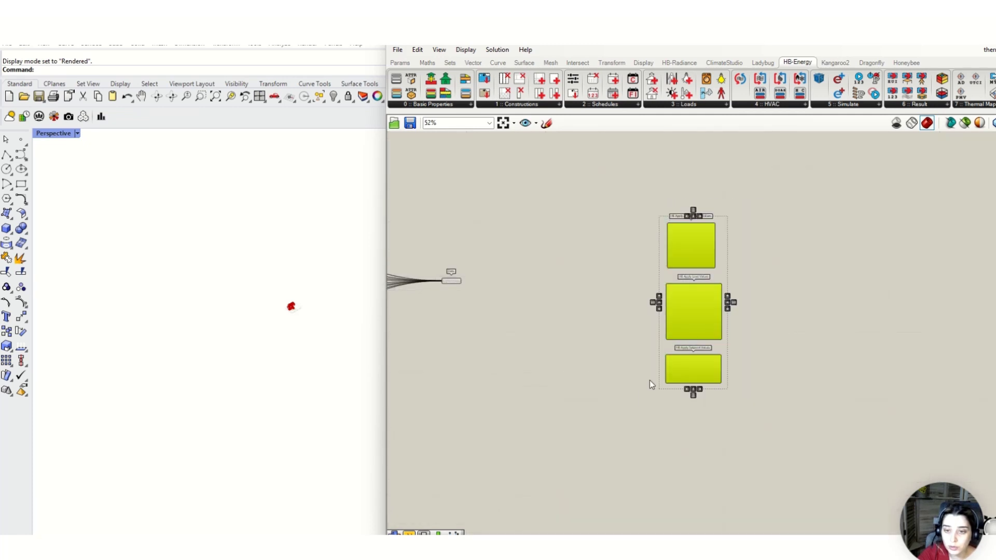
{"action": "scroll", "coordinate": [729, 262], "scroll_direction": "down", "scroll_amount": 10}
{"action": "left_click_drag", "start_coordinate": [701, 288], "coordinate": [684, 418]}
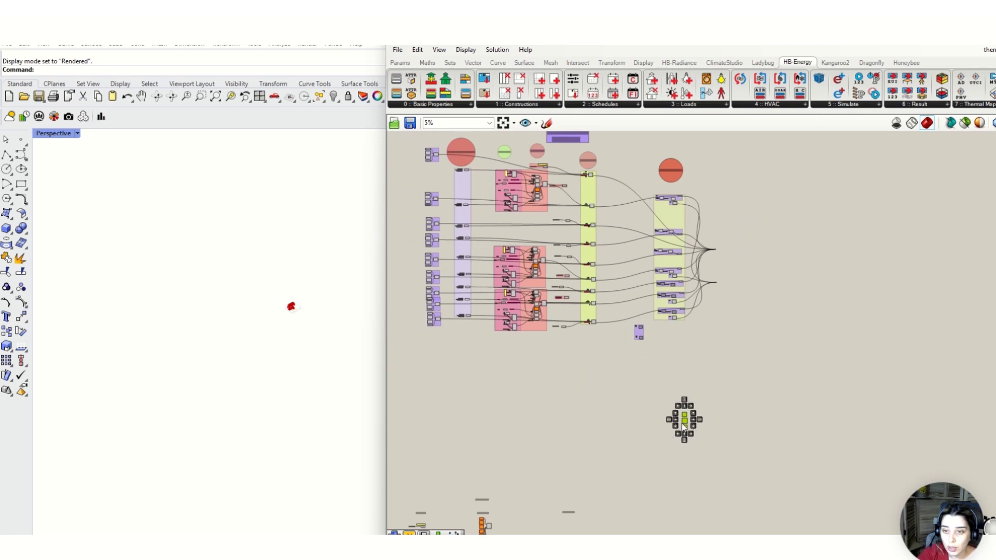
{"action": "right_click_drag", "start_coordinate": [808, 375], "coordinate": [906, 109]}
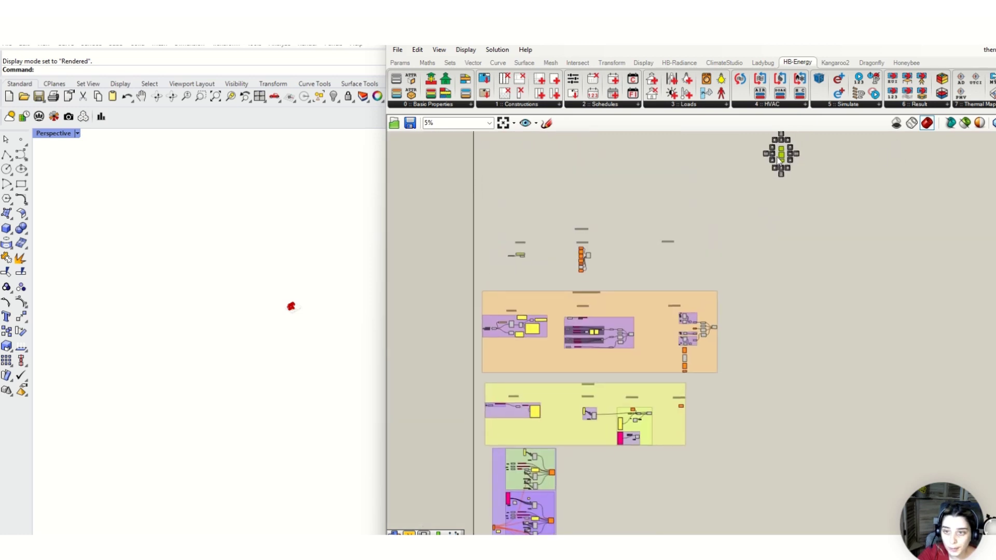
{"action": "left_click_drag", "start_coordinate": [781, 162], "coordinate": [591, 503]}
{"action": "middle_click", "coordinate": [591, 502]}
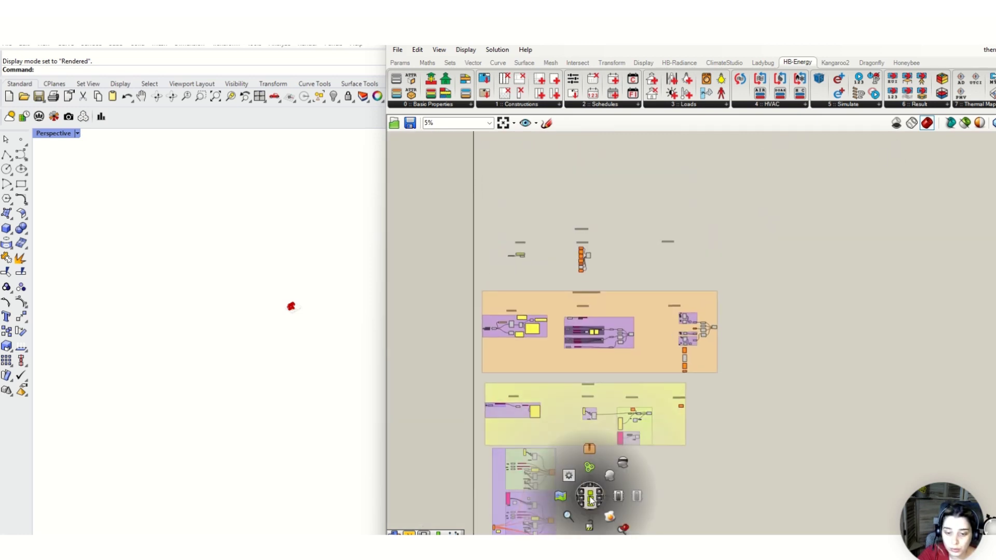
{"action": "scroll", "coordinate": [591, 501], "scroll_direction": "up", "scroll_amount": 5}
{"action": "scroll", "coordinate": [628, 436], "scroll_direction": "up", "scroll_amount": 3}
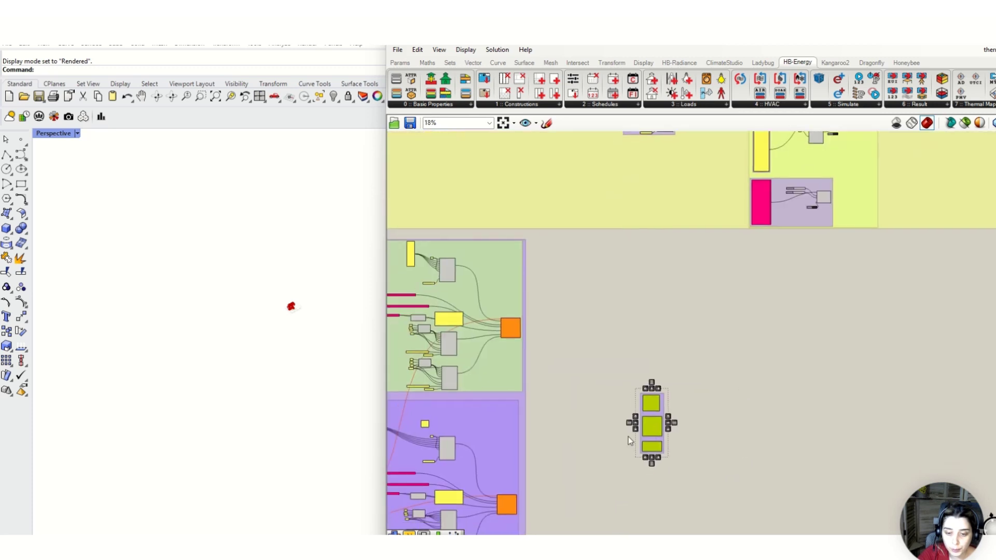
{"action": "left_click_drag", "start_coordinate": [668, 380], "coordinate": [601, 370]}
{"action": "scroll", "coordinate": [652, 354], "scroll_direction": "down", "scroll_amount": 4}
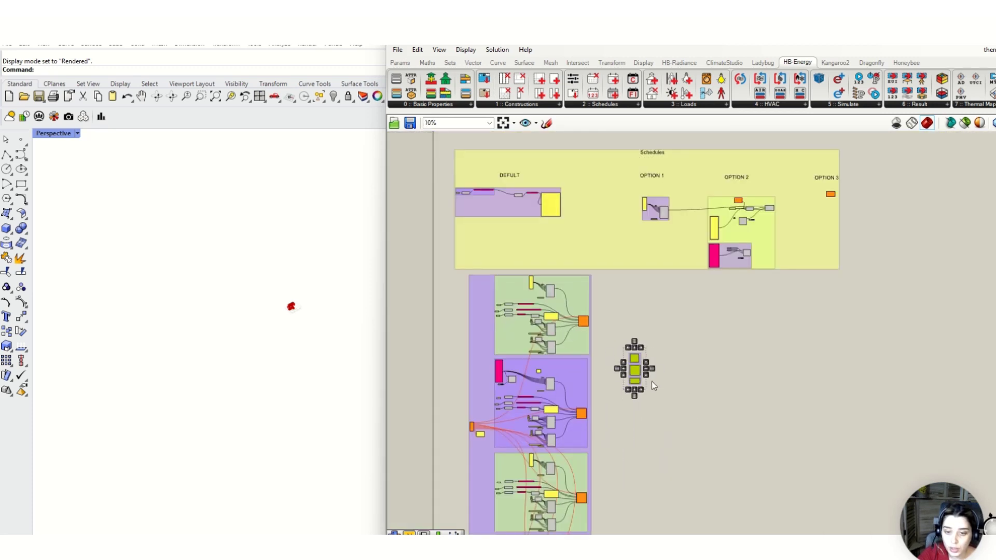
Add an HB IdealAir component on the empty canvas beyond the merged Rooms data parameter
{"action": "scroll", "coordinate": [651, 381], "scroll_direction": "down", "scroll_amount": 3}
{"action": "right_click_drag", "start_coordinate": [669, 259], "coordinate": [636, 313]}
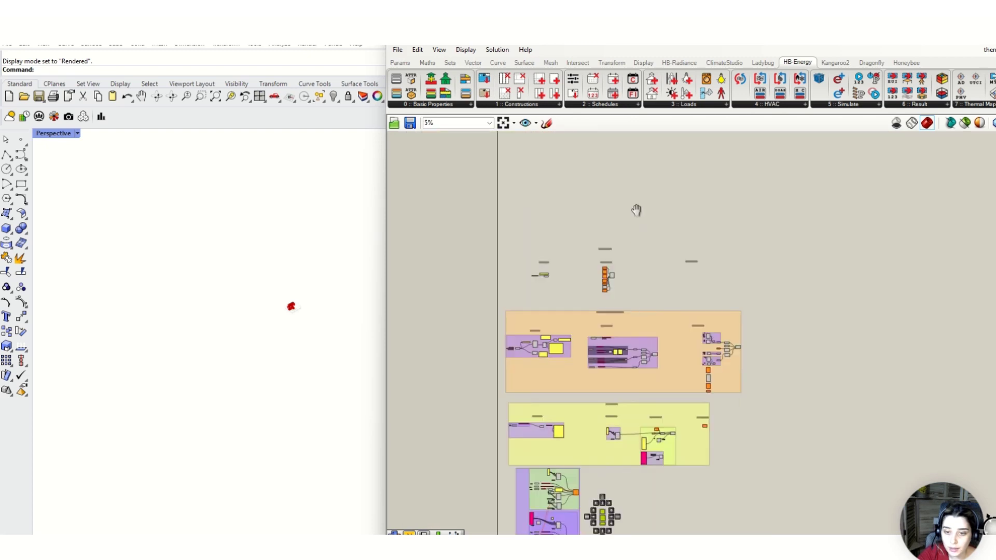
{"action": "right_click_drag", "start_coordinate": [636, 210], "coordinate": [610, 395]}
{"action": "right_click_drag", "start_coordinate": [606, 295], "coordinate": [571, 379]}
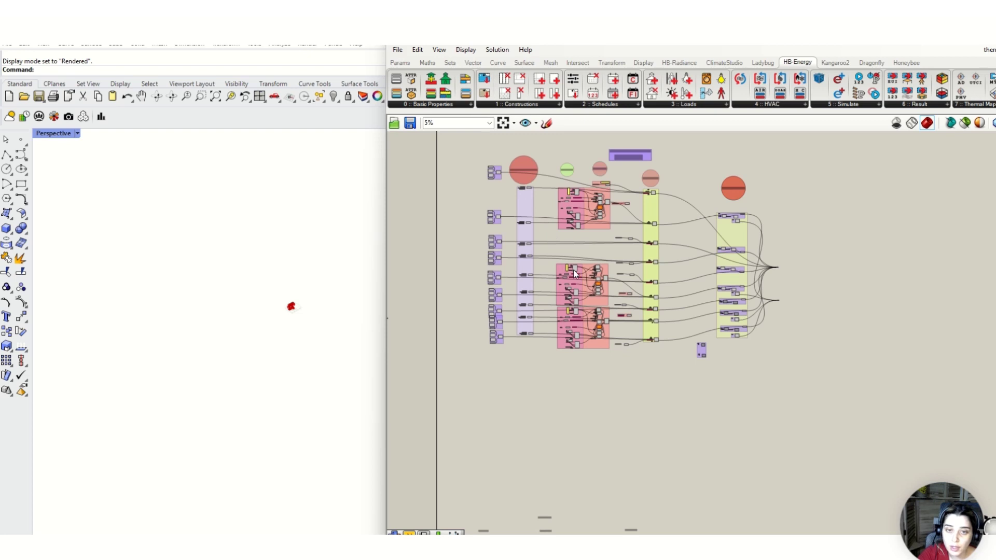
{"action": "scroll", "coordinate": [575, 274], "scroll_direction": "up", "scroll_amount": 3}
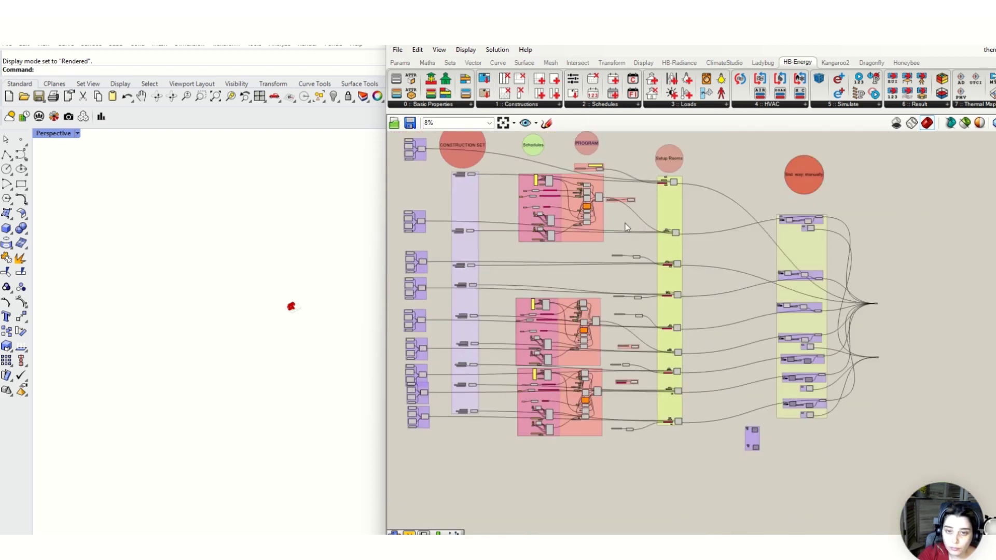
{"action": "scroll", "coordinate": [617, 223], "scroll_direction": "down", "scroll_amount": 3}
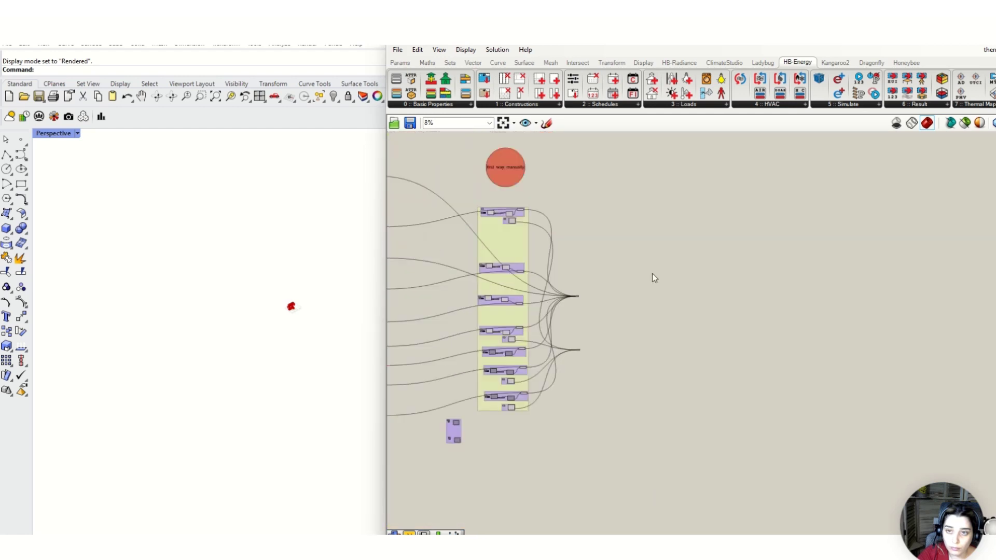
{"action": "scroll", "coordinate": [652, 275], "scroll_direction": "up", "scroll_amount": 2}
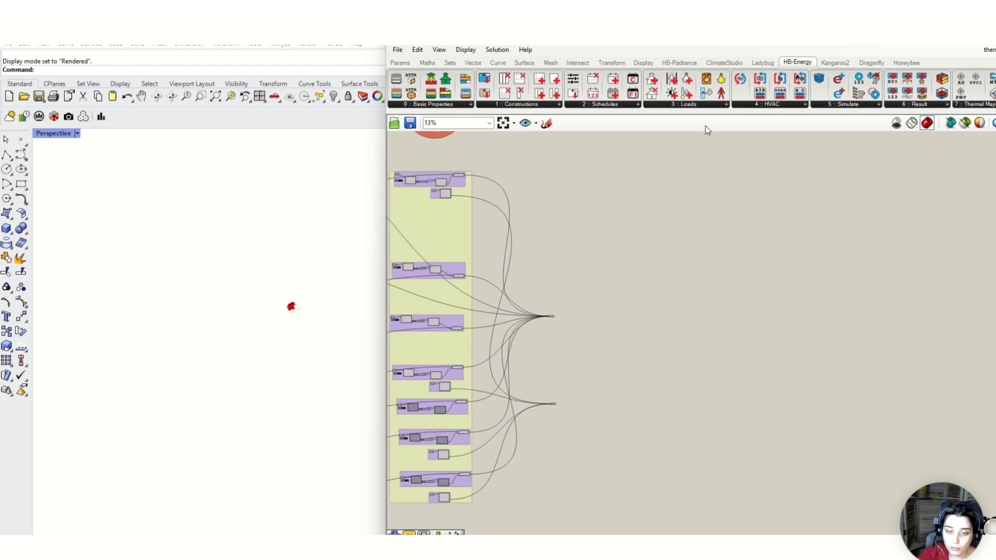
{"action": "left_click", "coordinate": [765, 112]}
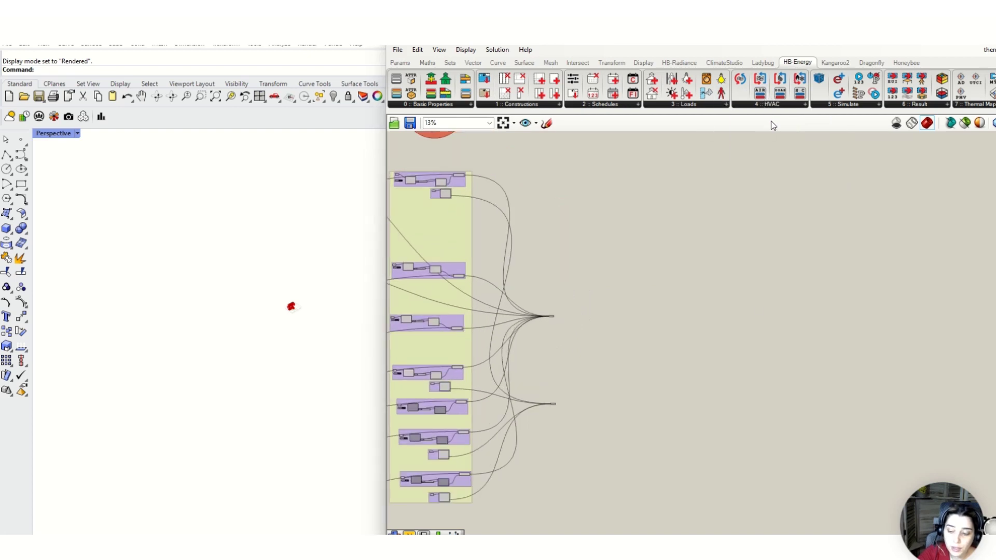
{"action": "left_click", "coordinate": [617, 271]}
{"action": "mouse_move", "coordinate": [622, 268]}
{"action": "left_mouse_down"}
{"action": "mouse_move", "coordinate": [591, 319]}
{"action": "mouse_move", "coordinate": [628, 275]}
{"action": "left_mouse_up"}
{"action": "scroll", "coordinate": [603, 304], "scroll_direction": "up", "scroll_amount": 4}
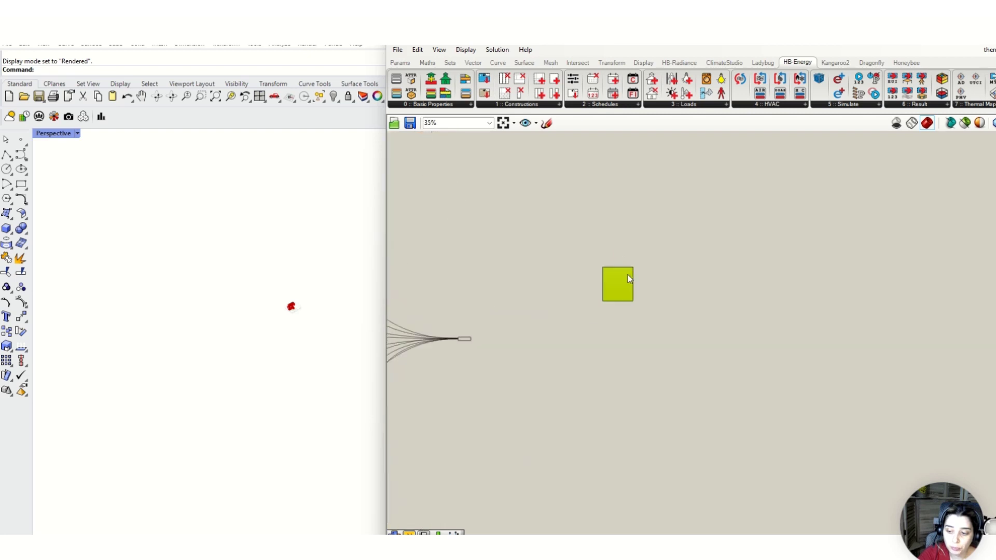
Add an HB All-Air HVAC component and position it below HB IdealAir
{"action": "left_click", "coordinate": [777, 109]}
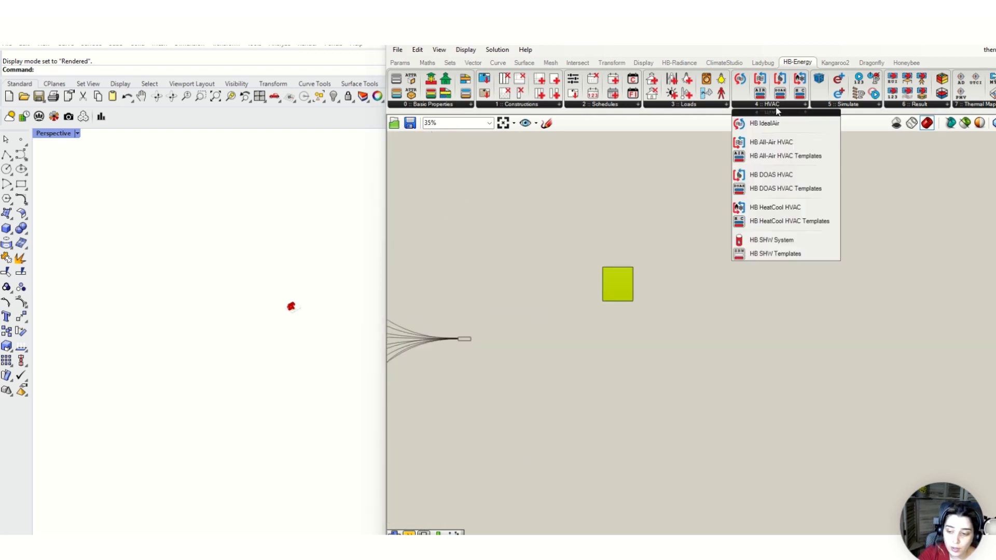
{"action": "left_click", "coordinate": [770, 142]}
{"action": "left_click", "coordinate": [621, 369]}
{"action": "scroll", "coordinate": [617, 366], "scroll_direction": "up", "scroll_amount": 6}
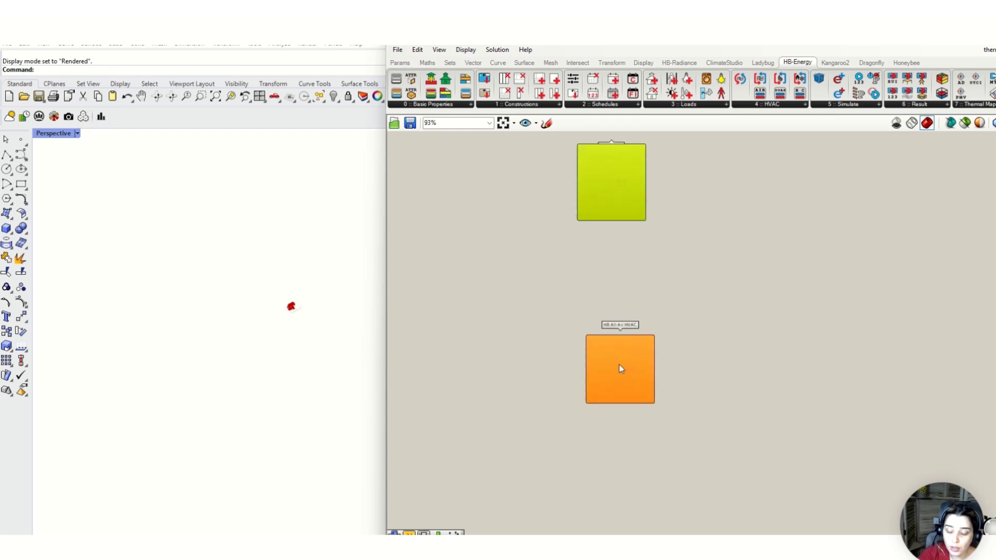
{"action": "scroll", "coordinate": [608, 350], "scroll_direction": "down", "scroll_amount": 4}
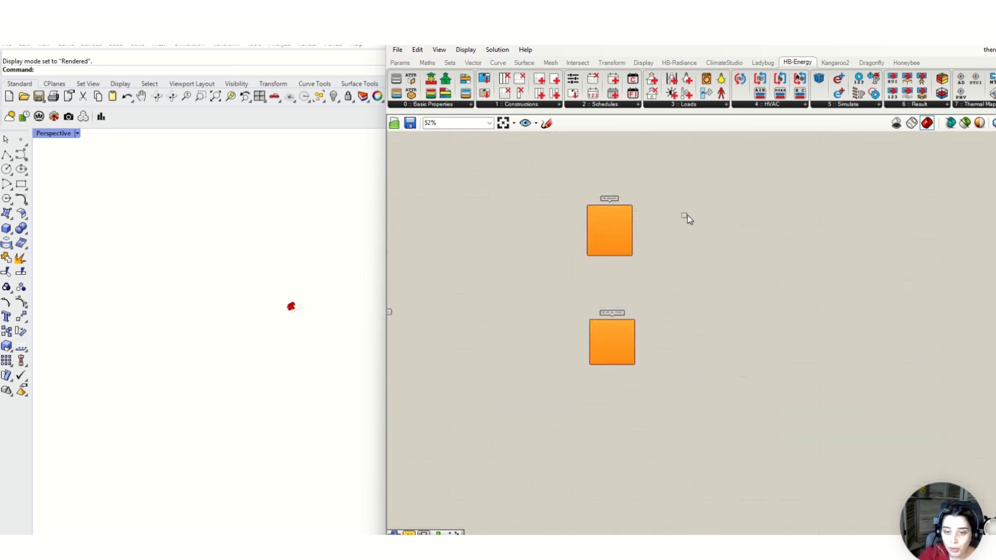
{"action": "left_click_drag", "start_coordinate": [687, 216], "coordinate": [582, 460]}
{"action": "left_click_drag", "start_coordinate": [601, 343], "coordinate": [607, 287]}
{"action": "right_click_drag", "start_coordinate": [629, 350], "coordinate": [764, 338]}
{"action": "left_click", "coordinate": [761, 339]}
{"action": "left_click", "coordinate": [723, 393]}
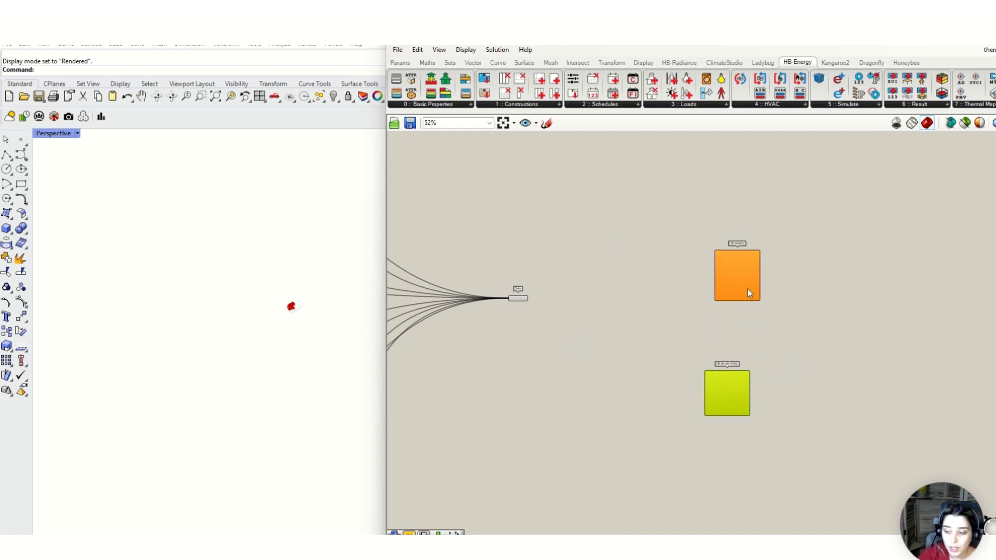
Move HB IdealAir closer to the Rooms data parameter and connect Rooms to its _rooms input
{"action": "left_click_drag", "start_coordinate": [748, 289], "coordinate": [656, 316]}
{"action": "scroll", "coordinate": [465, 305], "scroll_direction": "up", "scroll_amount": 2}
{"action": "scroll", "coordinate": [566, 296], "scroll_direction": "up", "scroll_amount": 4}
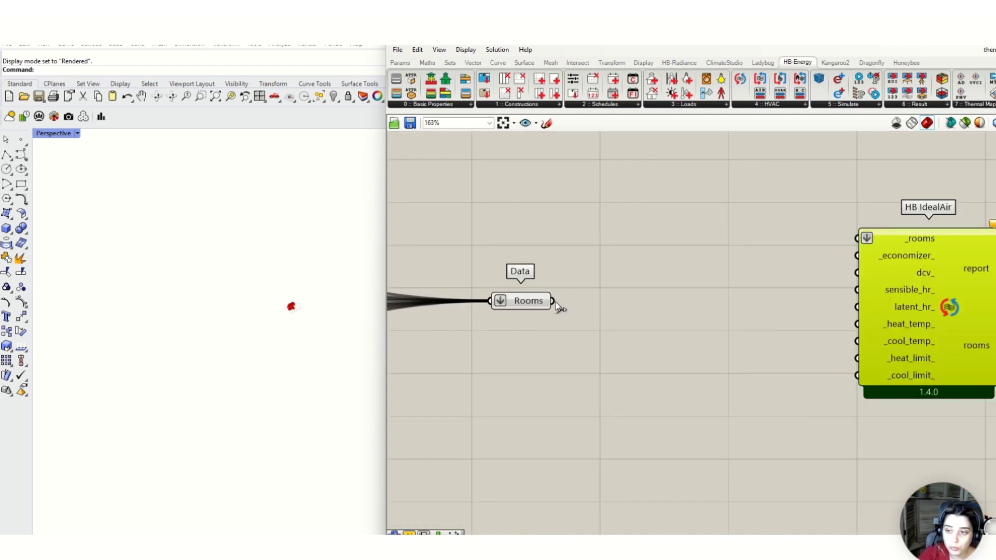
{"action": "left_click_drag", "start_coordinate": [553, 300], "coordinate": [869, 328]}
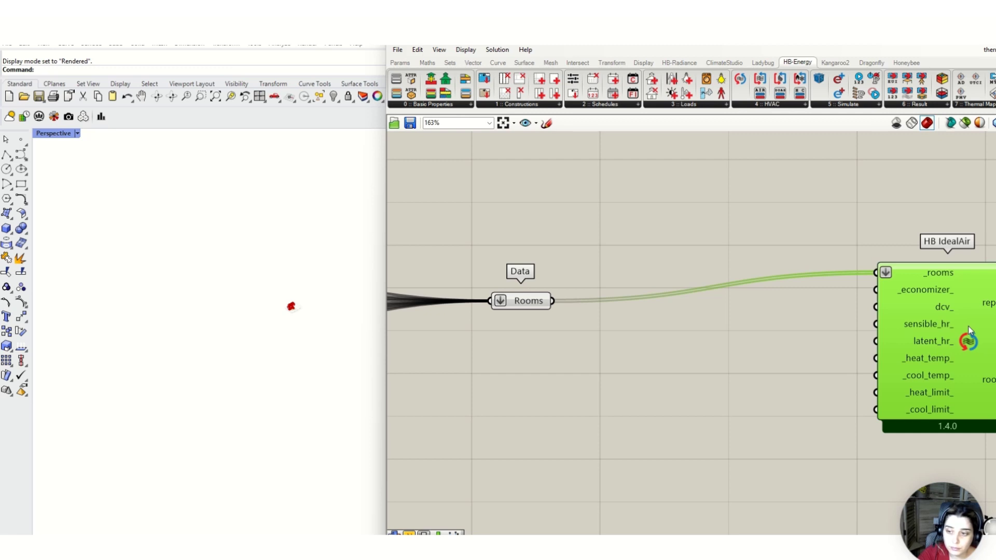
Add a Boolean Toggle, connect it to the dcv_ input of HB IdealAir and set it to True
{"action": "mouse_move", "coordinate": [462, 464]}
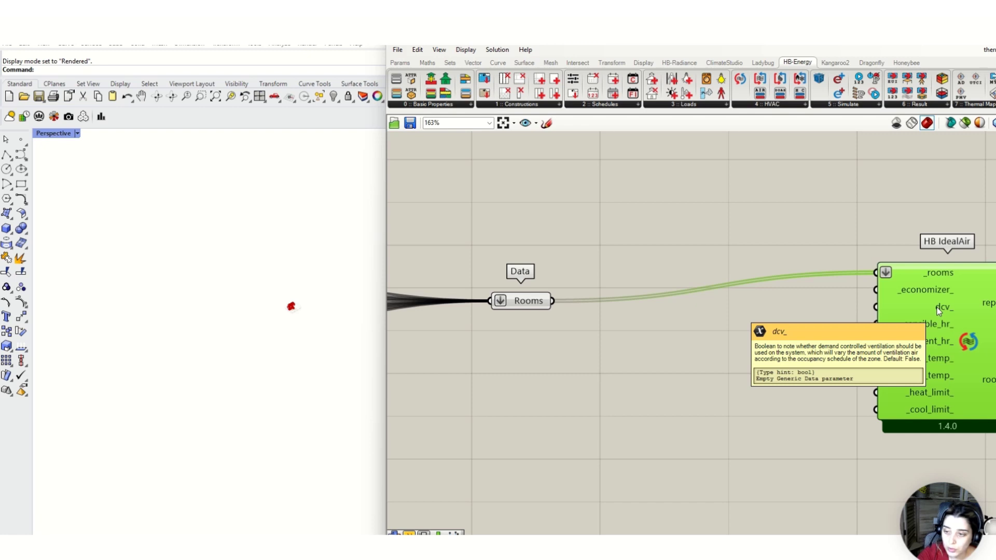
{"action": "double_click", "coordinate": [835, 306]}
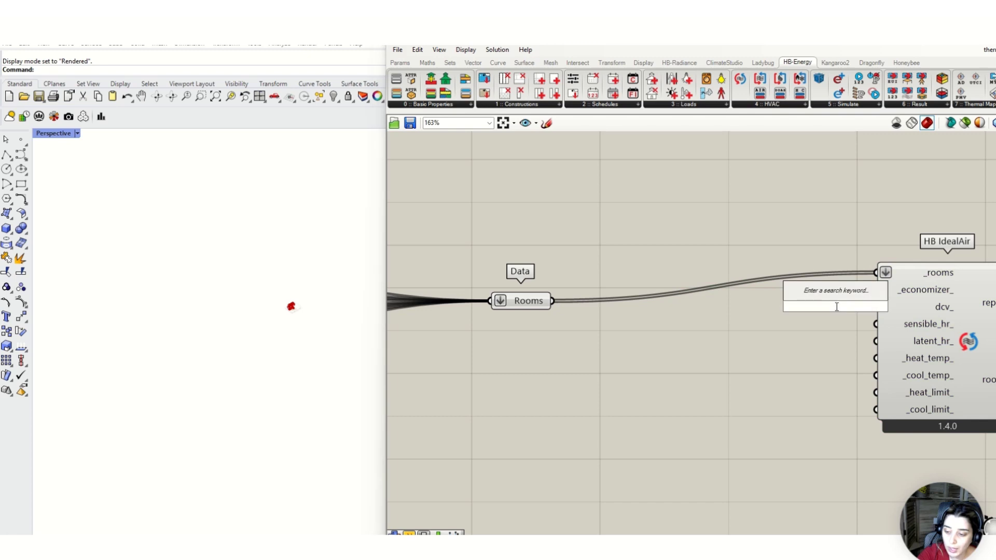
{"action": "type", "text": "\""}
{"action": "key", "text": "BackSpace"}
{"action": "type", "text": "toggl"}
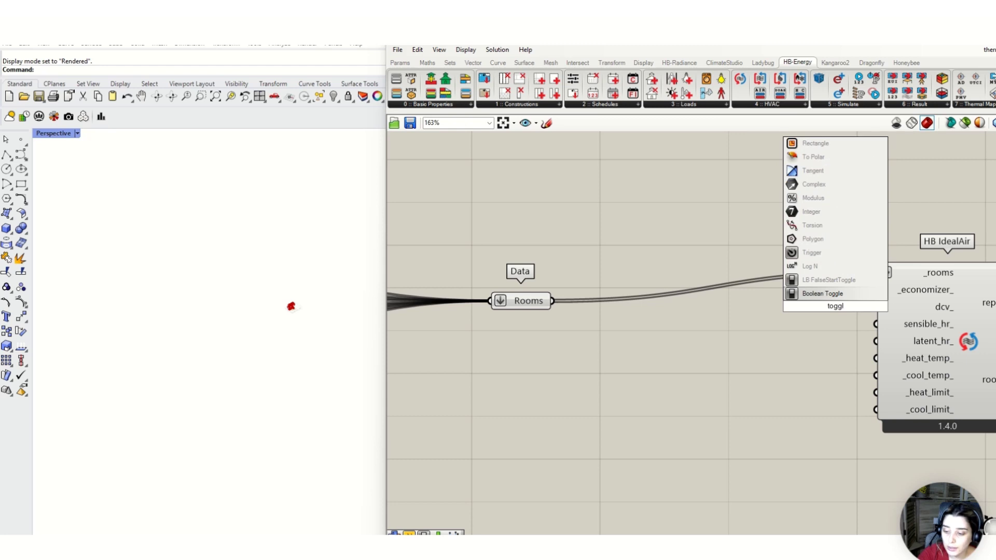
{"action": "left_click", "coordinate": [832, 294]}
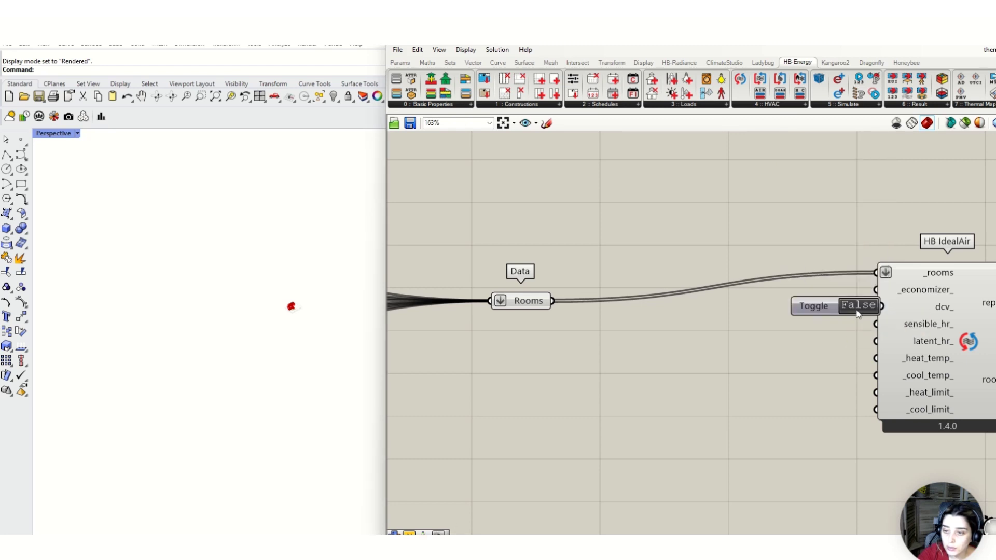
{"action": "left_click_drag", "start_coordinate": [790, 305], "coordinate": [648, 339]}
{"action": "left_click_drag", "start_coordinate": [737, 337], "coordinate": [876, 306]}
{"action": "double_click", "coordinate": [714, 338]}
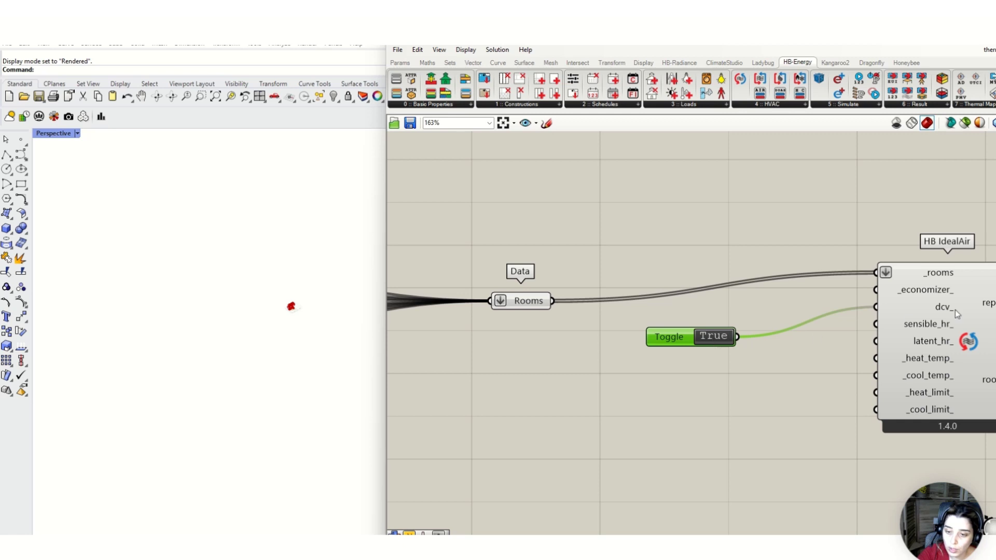
Add a panel containing 75 and connect it to the sensible_hr_ input of HB IdealAir
{"action": "double_click", "coordinate": [825, 377]}
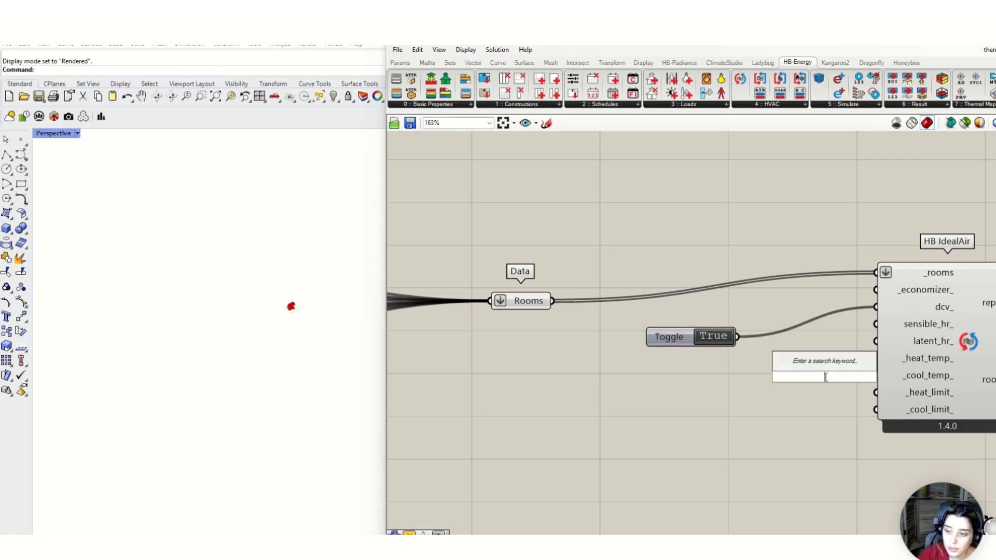
{"action": "type", "text": "\""}
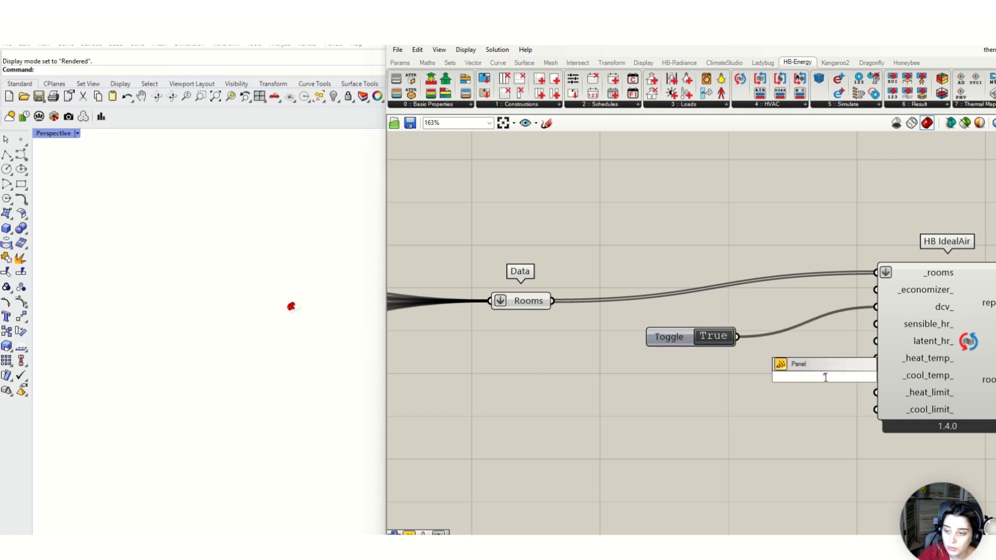
{"action": "type", "text": "75"}
{"action": "key", "text": "Return"}
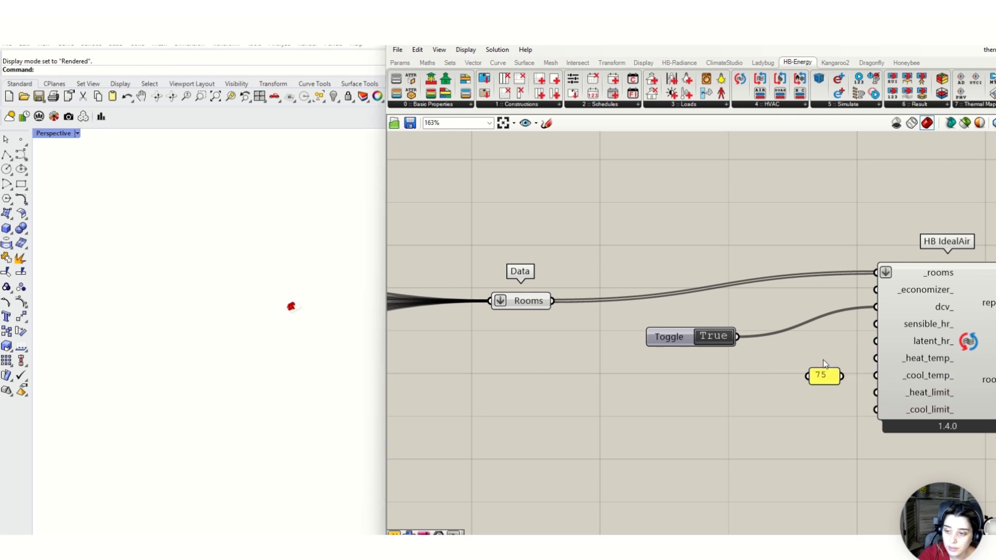
{"action": "left_click_drag", "start_coordinate": [842, 376], "coordinate": [875, 325]}
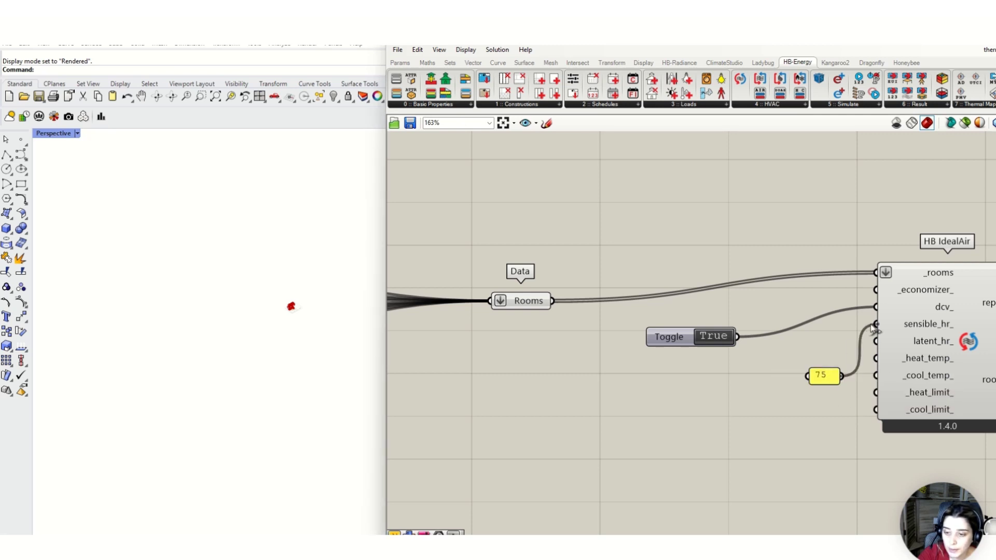
Change the sensible heat recovery panel to 0.75 and move it up beside the Boolean Toggle
{"action": "double_click", "coordinate": [822, 375]}
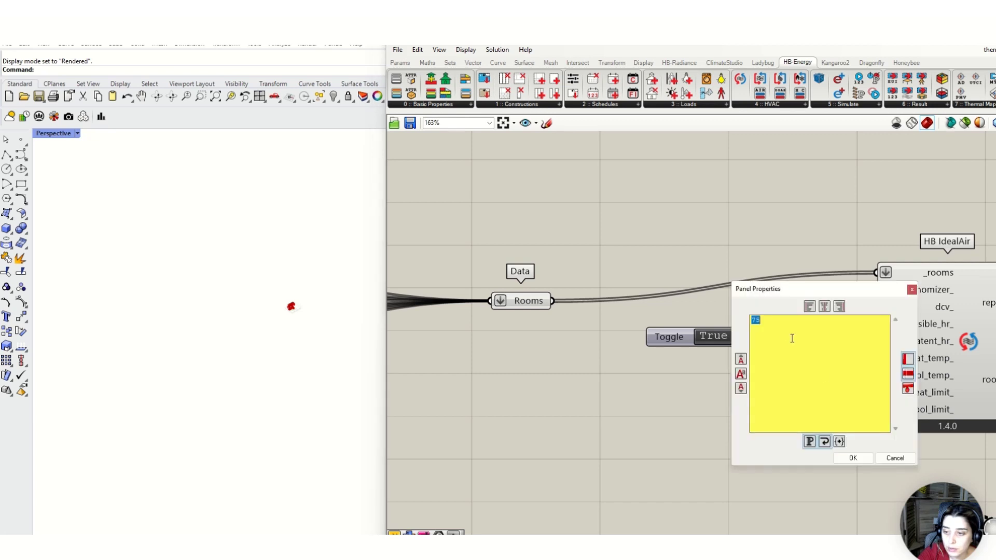
{"action": "left_click", "coordinate": [754, 322]}
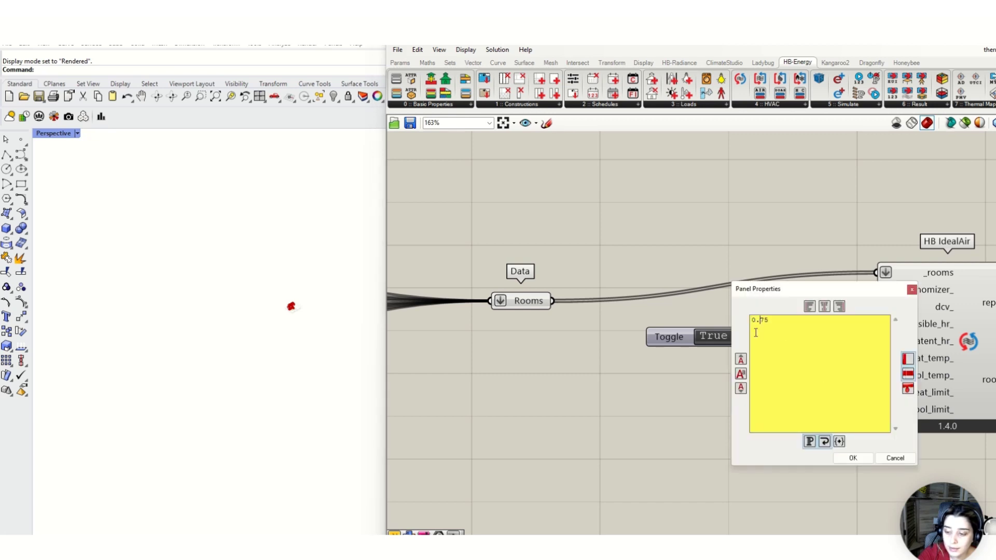
{"action": "left_click", "coordinate": [851, 458]}
{"action": "left_click_drag", "start_coordinate": [842, 376], "coordinate": [811, 347]}
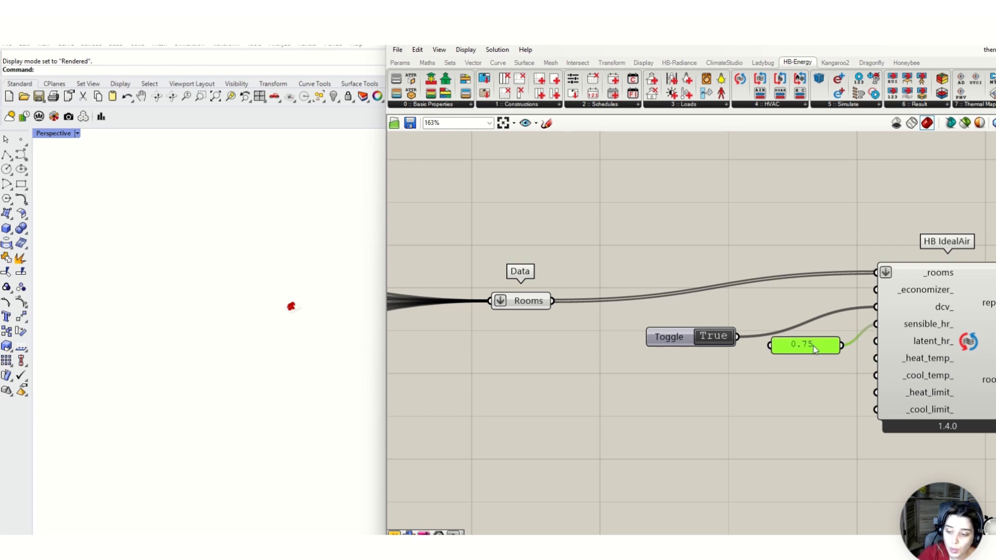
Set the sensible heat recovery panel to 0.79
{"action": "left_click", "coordinate": [816, 372]}
{"action": "double_click", "coordinate": [817, 369]}
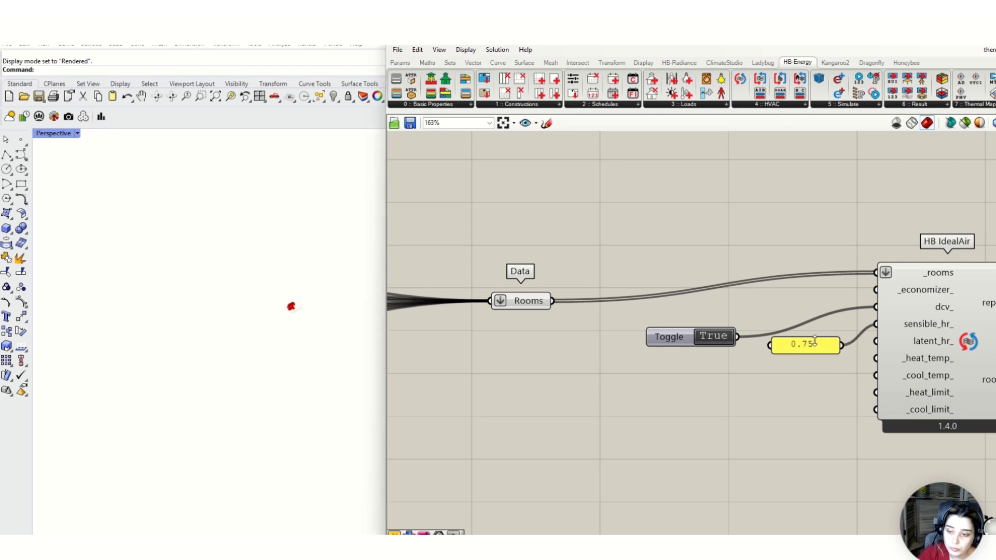
{"action": "double_click", "coordinate": [812, 346]}
{"action": "left_click_drag", "start_coordinate": [758, 286], "coordinate": [753, 286]}
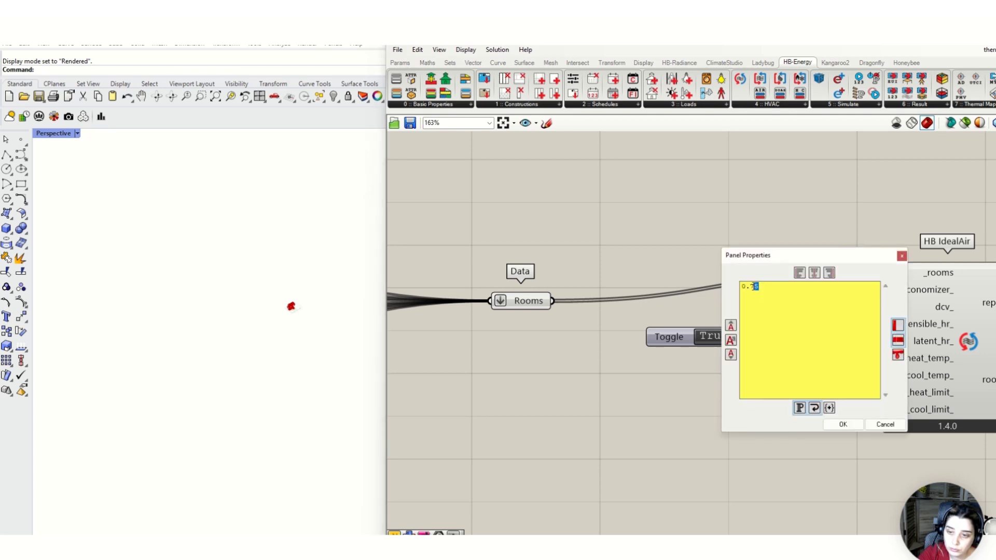
{"action": "type", "text": "9"}
{"action": "left_click", "coordinate": [851, 425]}
Add a second panel containing .75 and connect it to the latent_hr_ input of HB IdealAir
{"action": "double_click", "coordinate": [803, 384]}
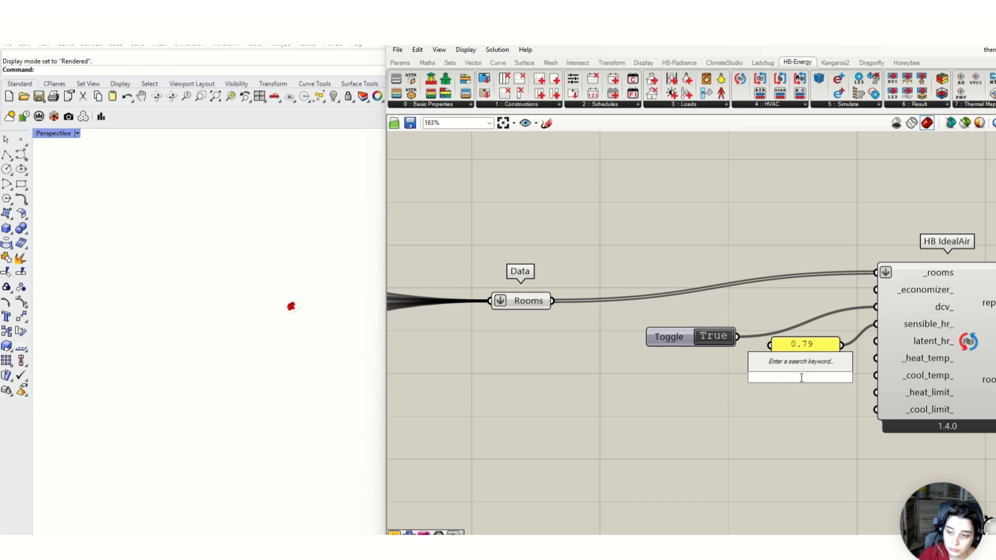
{"action": "type", "text": "\""}
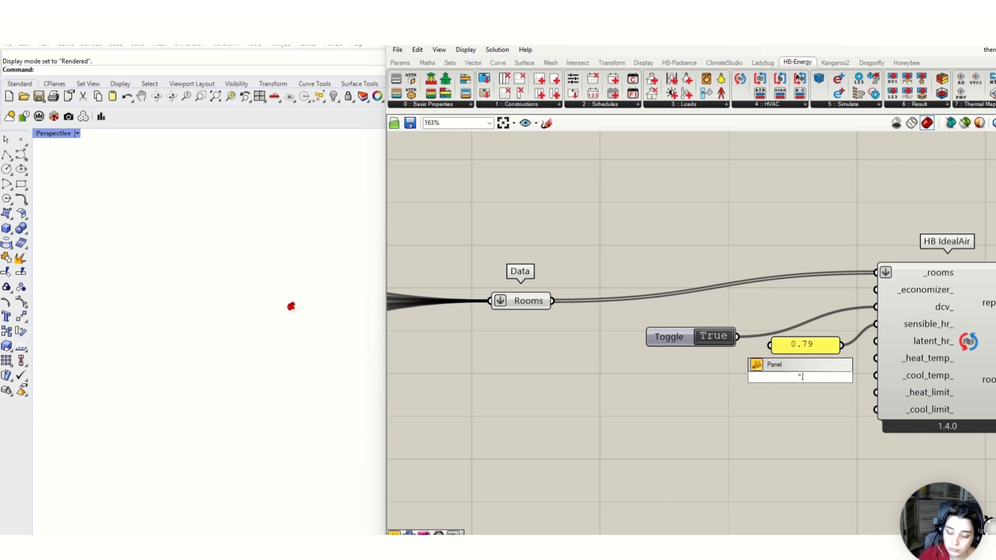
{"action": "type", "text": ".75"}
{"action": "key", "text": "Return"}
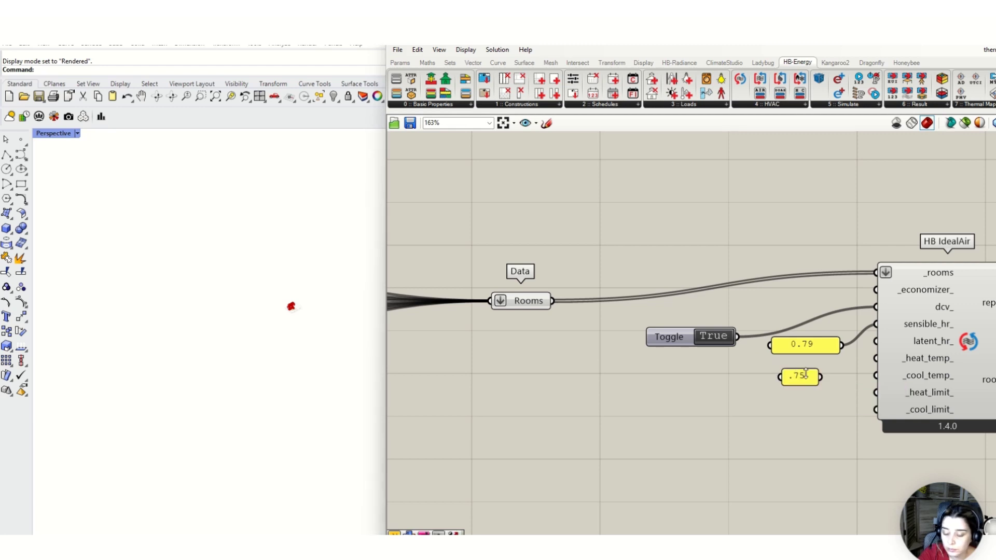
{"action": "left_click_drag", "start_coordinate": [822, 377], "coordinate": [876, 346]}
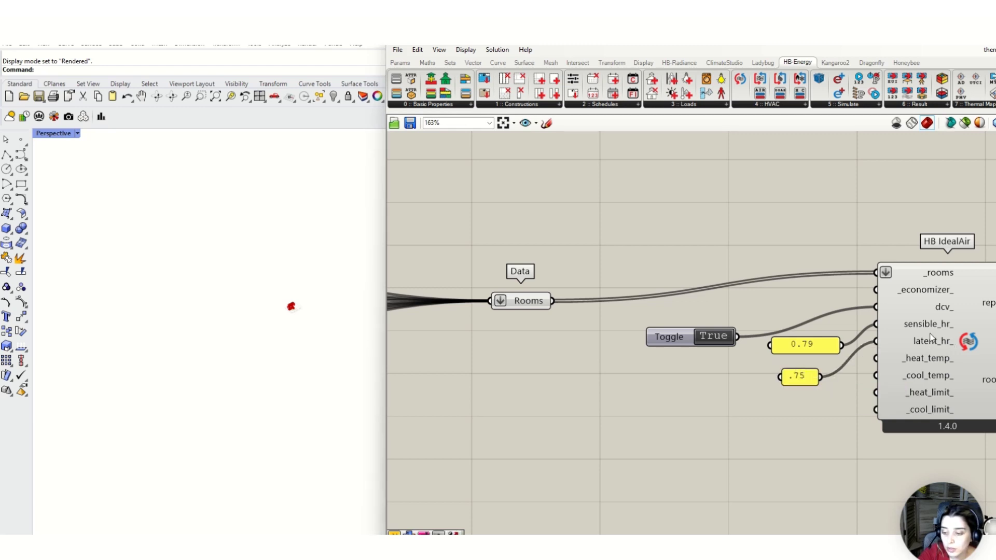
Add a Data parameter beyond HB IdealAir and connect the component's rooms output to it
{"action": "scroll", "coordinate": [888, 358], "scroll_direction": "down", "scroll_amount": 4}
{"action": "scroll", "coordinate": [888, 358], "scroll_direction": "up", "scroll_amount": 2}
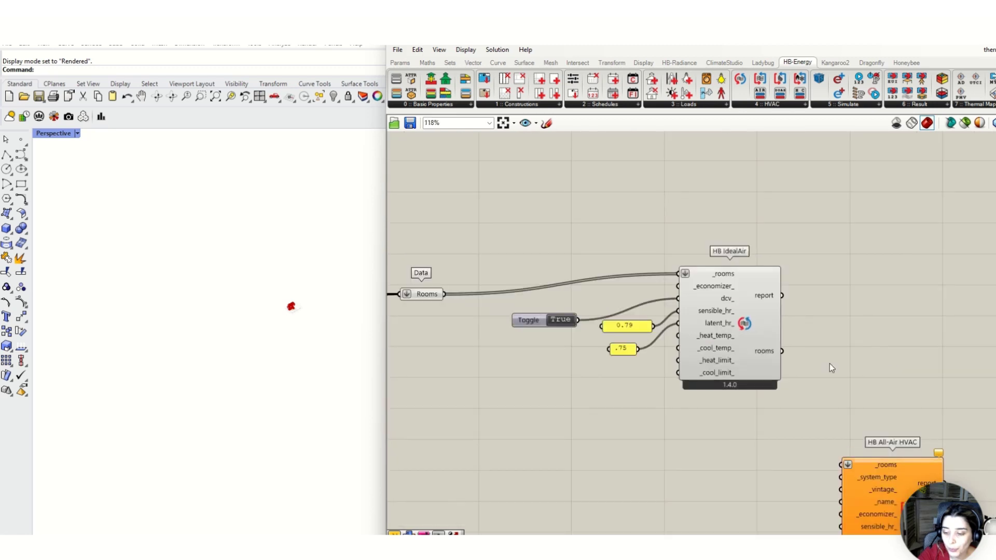
{"action": "double_click", "coordinate": [887, 327]}
{"action": "type", "text": "data"}
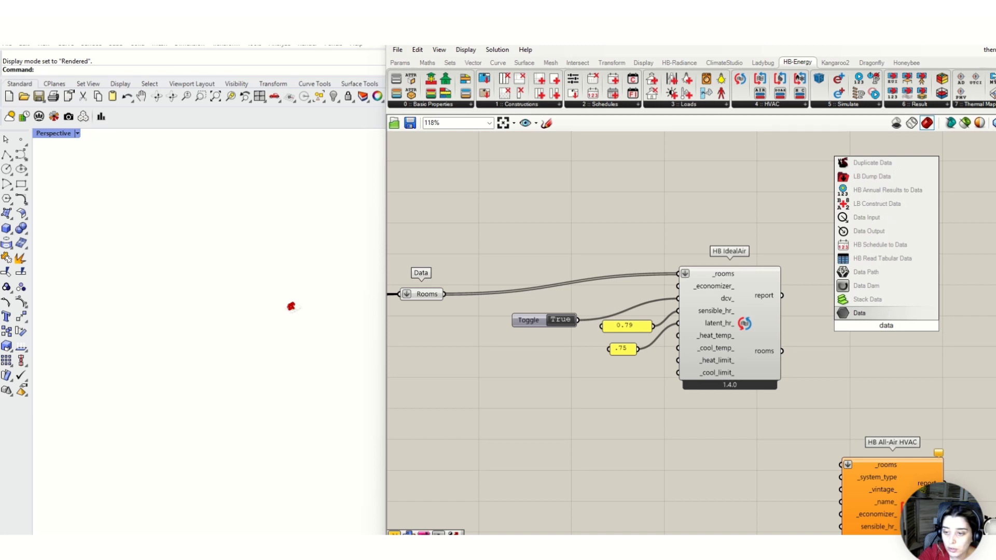
{"action": "key", "text": "Return"}
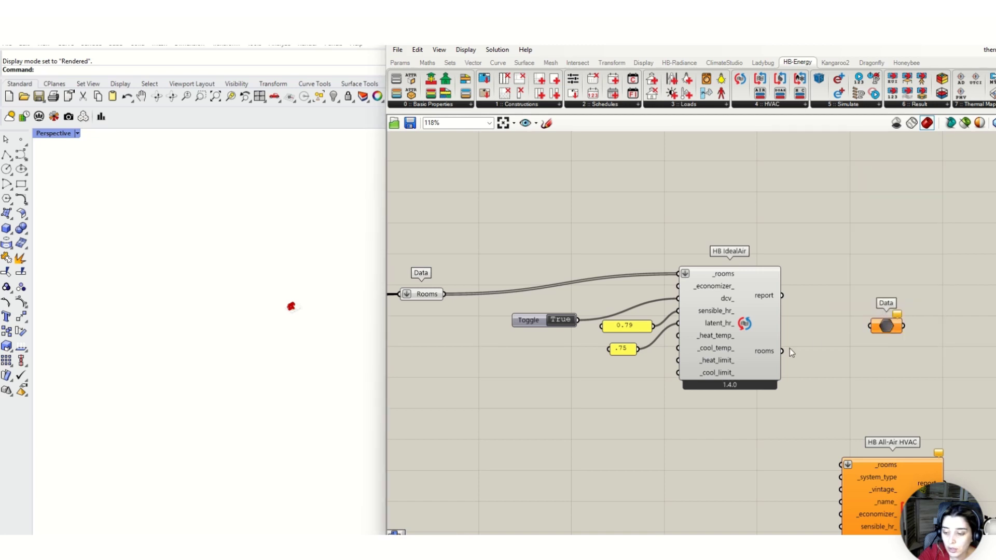
{"action": "left_click_drag", "start_coordinate": [782, 351], "coordinate": [886, 328]}
Flatten the Data parameter that receives the rooms from HB IdealAir
{"action": "scroll", "coordinate": [934, 332], "scroll_direction": "up", "scroll_amount": 2}
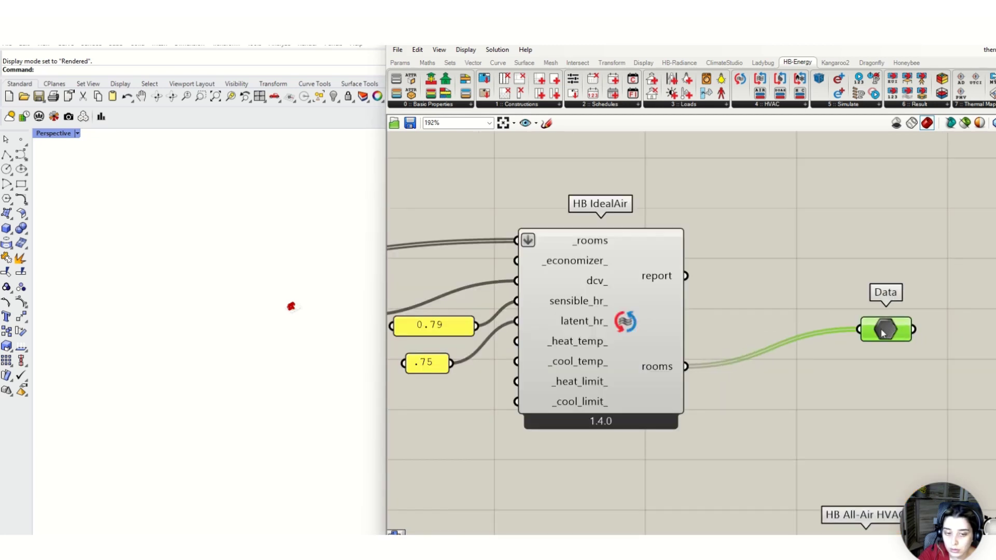
{"action": "scroll", "coordinate": [886, 329], "scroll_direction": "up", "scroll_amount": 4}
{"action": "right_click", "coordinate": [871, 331]}
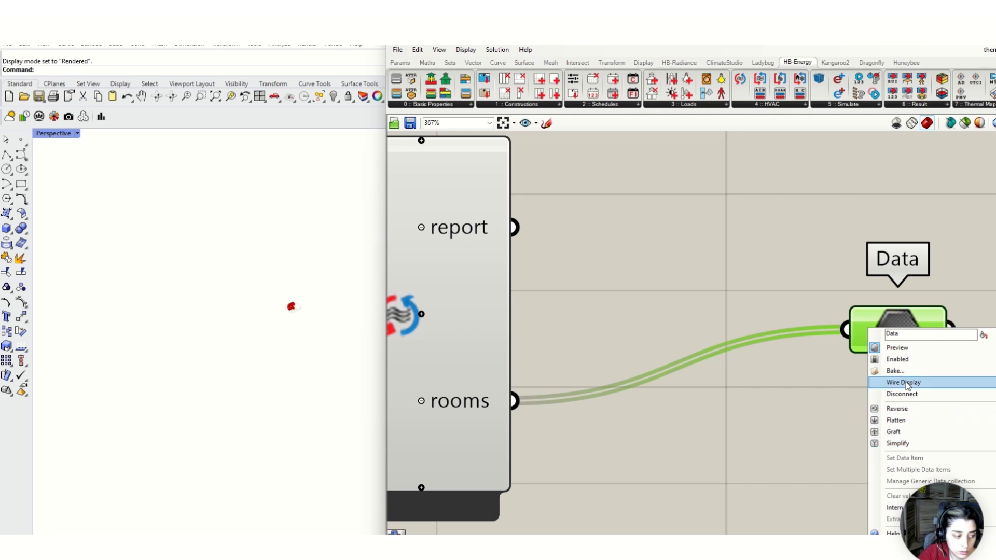
{"action": "left_click", "coordinate": [896, 422]}
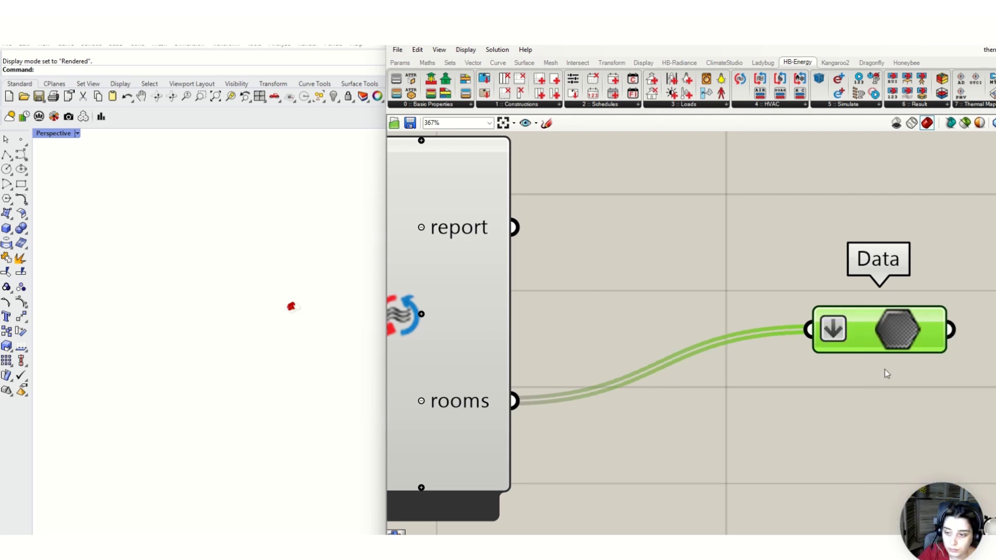
Rename the flattened Data parameter to "All Room" and make it always draw its name instead of the icon
{"action": "scroll", "coordinate": [945, 351], "scroll_direction": "up", "scroll_amount": 2}
{"action": "right_click", "coordinate": [874, 311]}
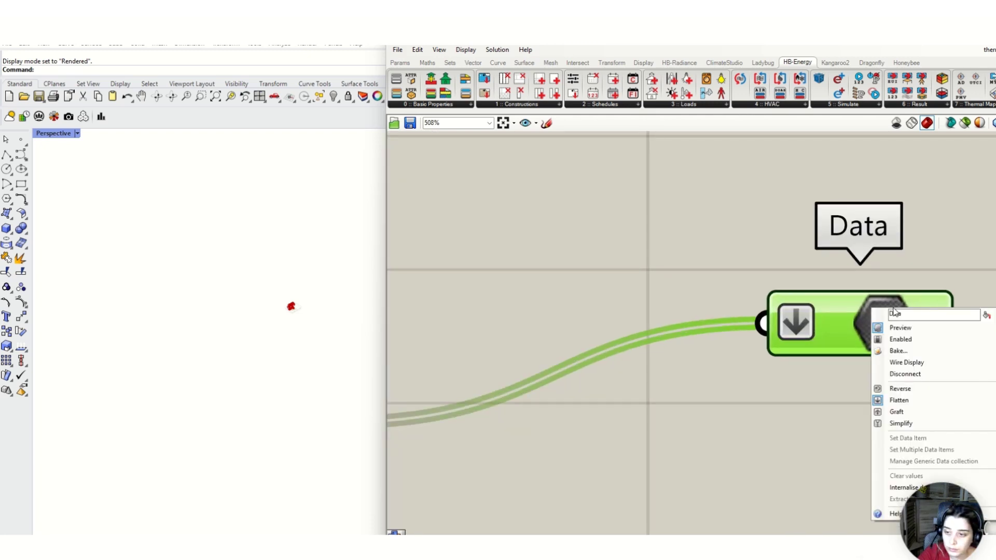
{"action": "type", "text": "Allroop"}
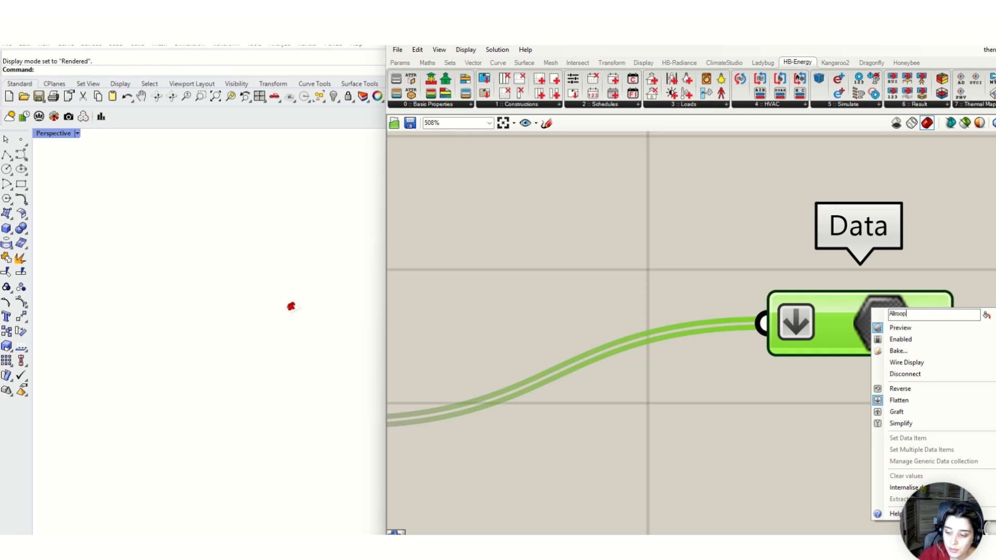
{"action": "key", "text": "BackSpace"}
{"action": "key", "text": "BackSpace"}
{"action": "key", "text": "BackSpace"}
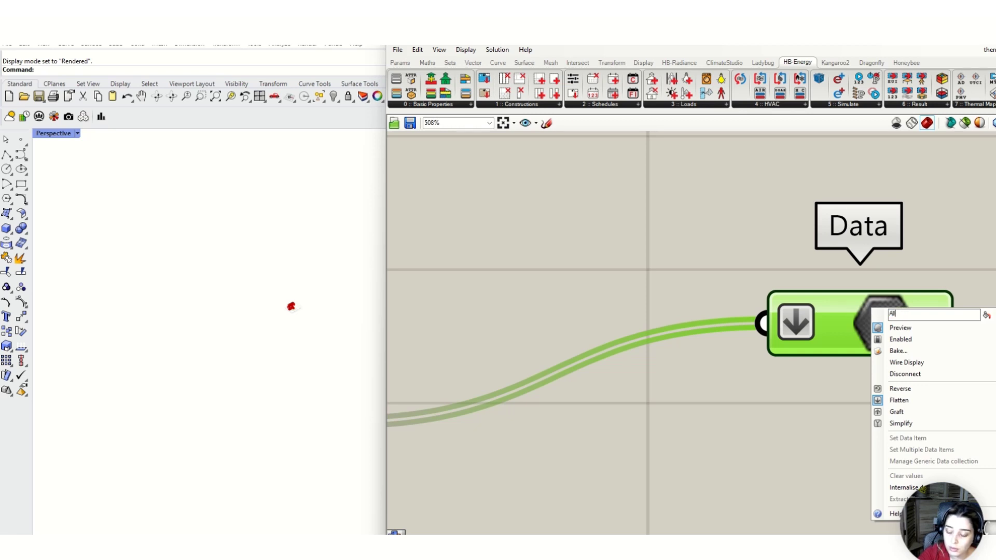
{"action": "type", "text": "Room"}
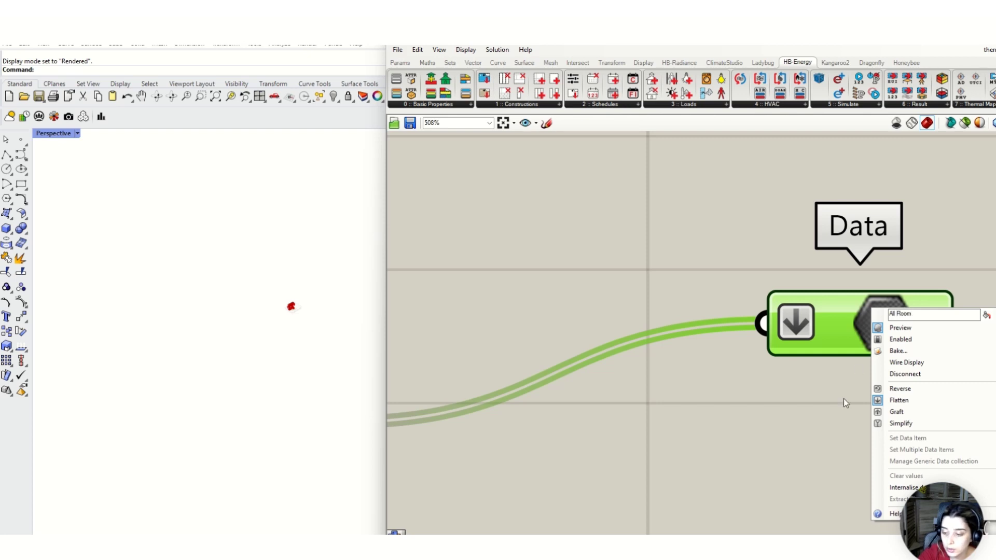
{"action": "left_click", "coordinate": [841, 456]}
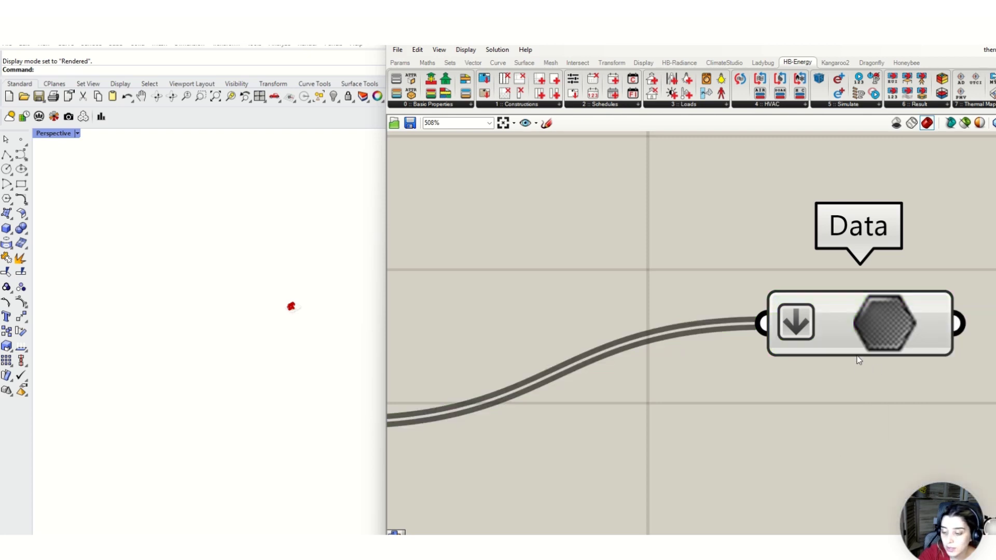
{"action": "right_click", "coordinate": [864, 319]}
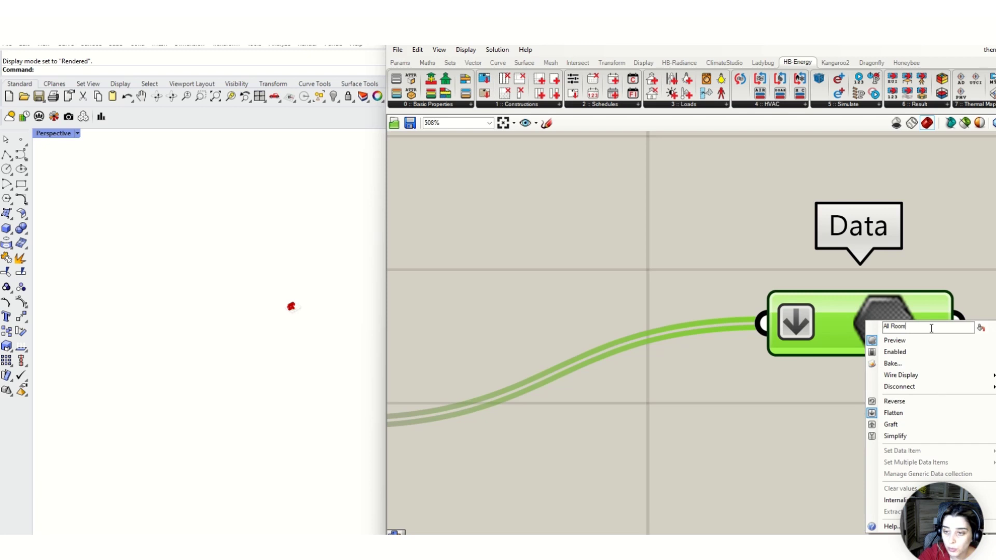
{"action": "left_click", "coordinate": [980, 327]}
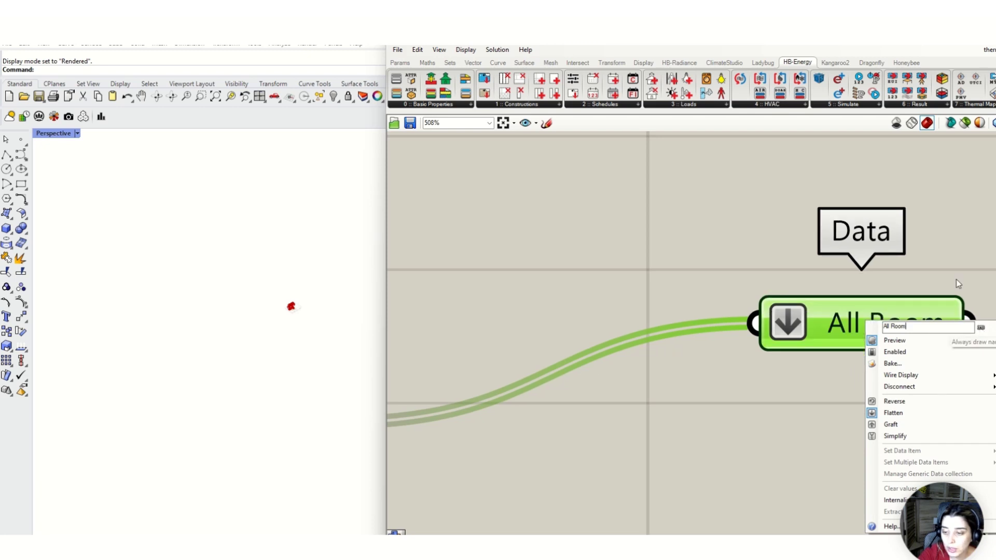
Add an HB Color Room Attributes component on the empty canvas beyond HB All-Air HVAC
{"action": "scroll", "coordinate": [958, 284], "scroll_direction": "down", "scroll_amount": 6}
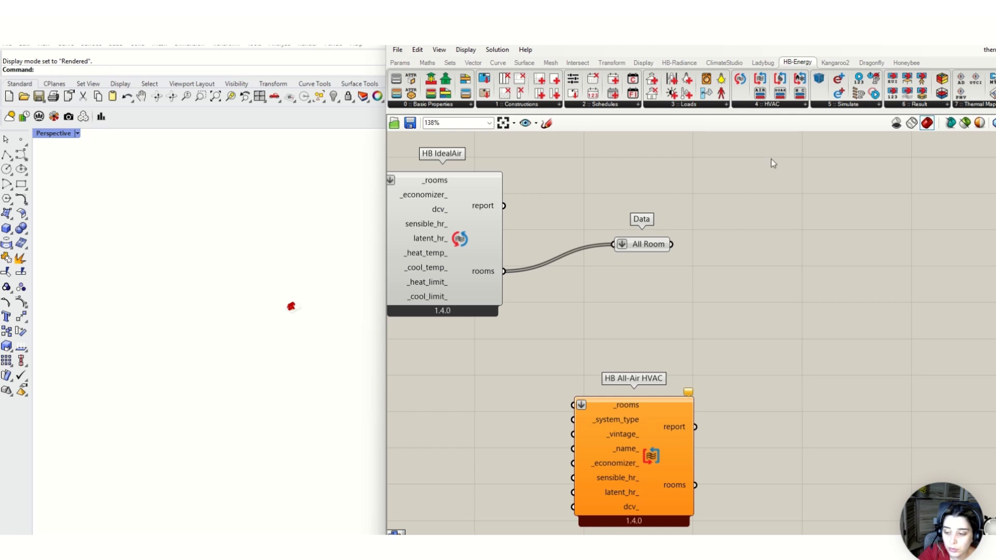
{"action": "left_click", "coordinate": [906, 63]}
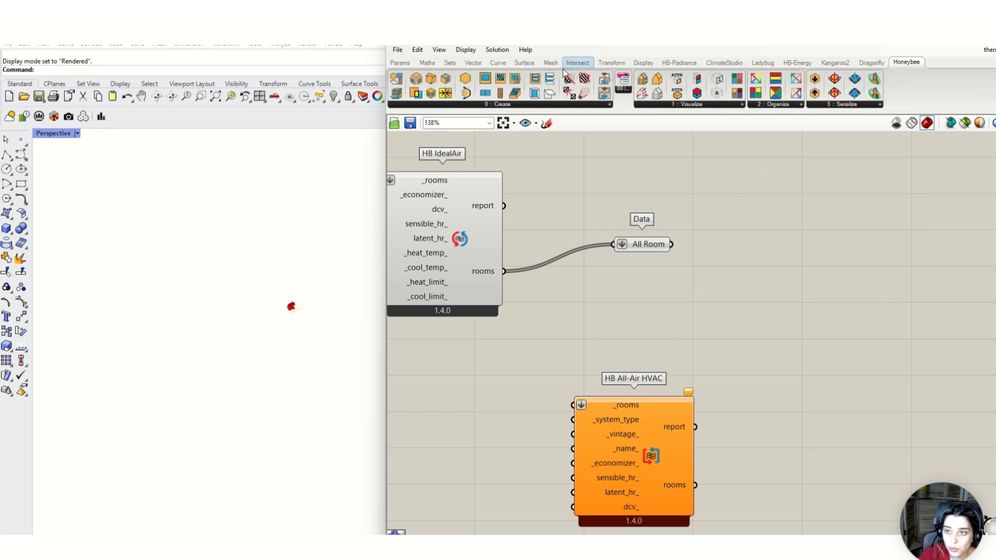
{"action": "left_click", "coordinate": [691, 105]}
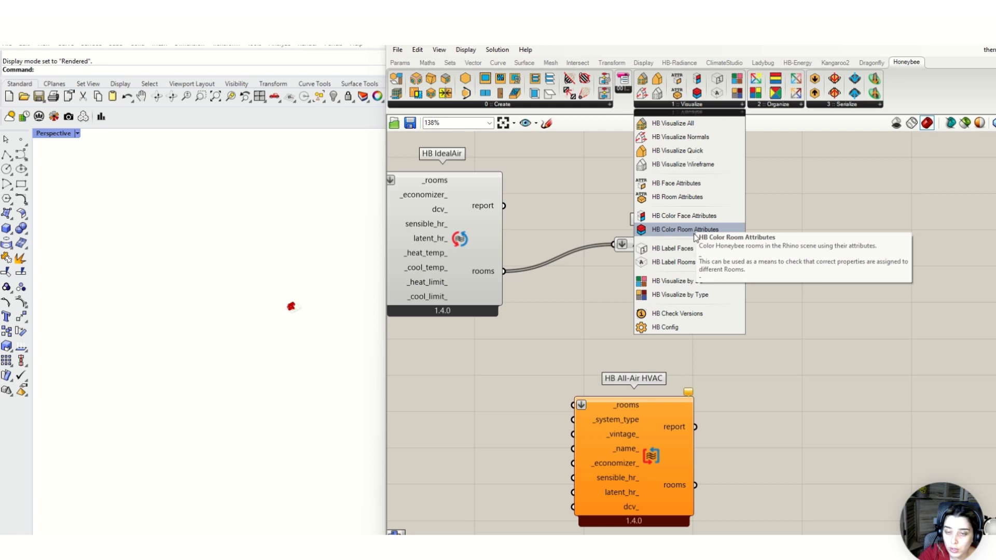
{"action": "left_click_drag", "start_coordinate": [695, 229], "coordinate": [845, 402]}
Move HB All-Air HVAC directly beneath HB IdealAir and shift HB Color Room Attributes slightly closer to it
{"action": "scroll", "coordinate": [824, 389], "scroll_direction": "down", "scroll_amount": 2}
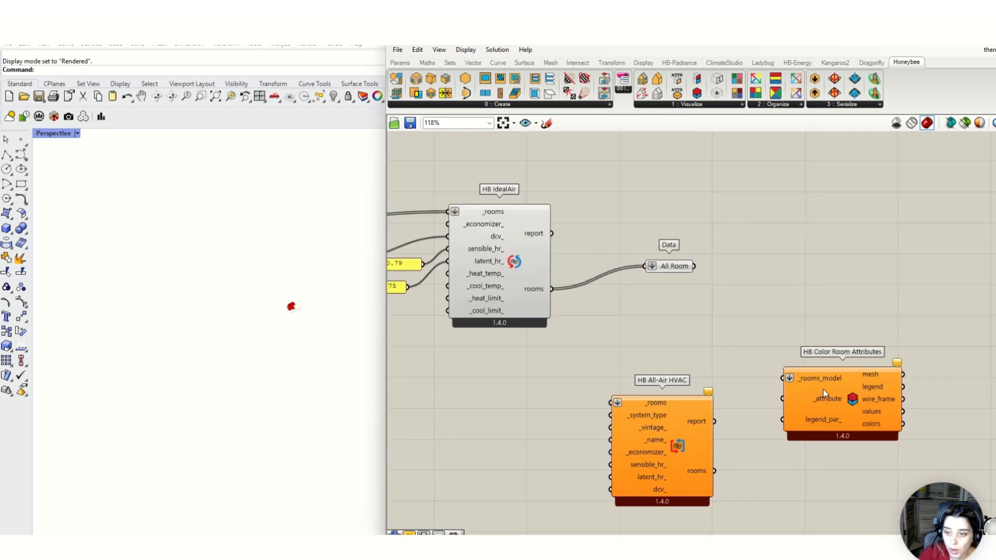
{"action": "scroll", "coordinate": [824, 389], "scroll_direction": "down", "scroll_amount": 2}
{"action": "left_click_drag", "start_coordinate": [675, 434], "coordinate": [524, 409]}
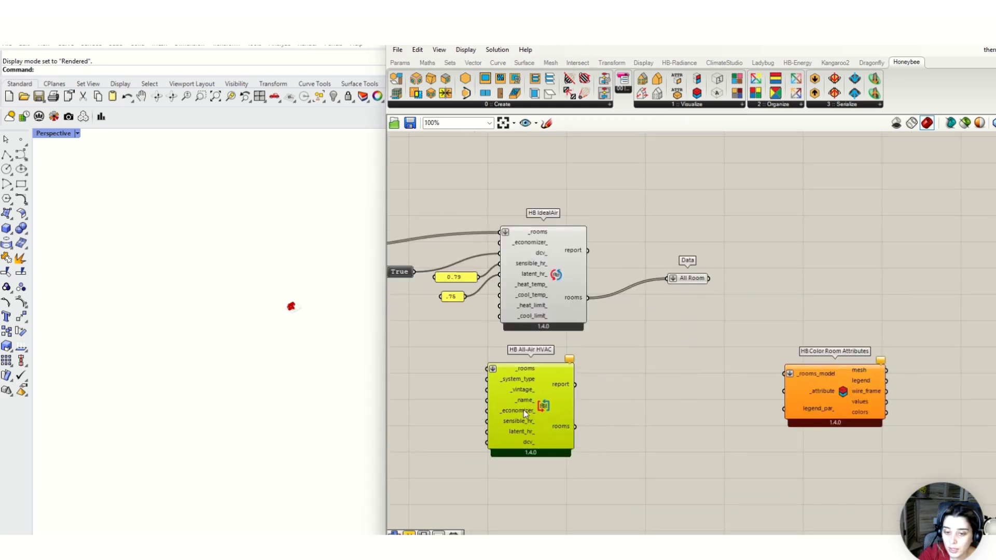
{"action": "left_click_drag", "start_coordinate": [869, 395], "coordinate": [855, 403]}
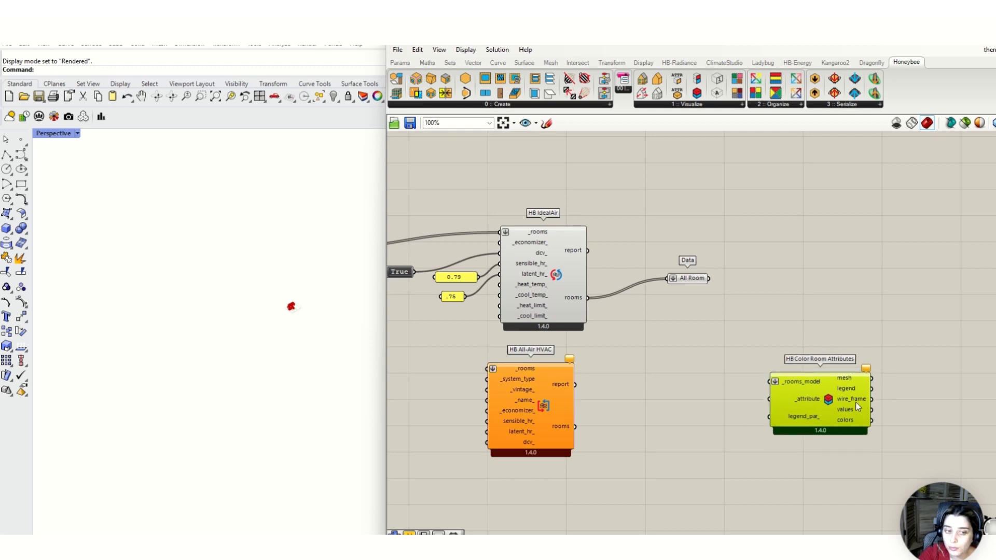
Add an HB Color Face Attributes component below HB Color Room Attributes and select both components
{"action": "left_click", "coordinate": [697, 101]}
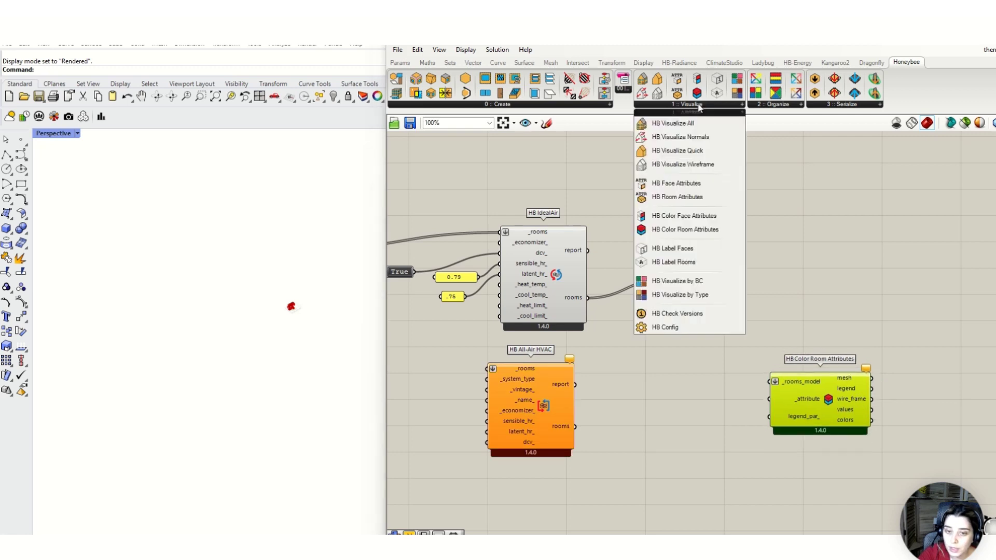
{"action": "left_click", "coordinate": [690, 258]}
{"action": "left_click", "coordinate": [808, 461]}
{"action": "scroll", "coordinate": [721, 290], "scroll_direction": "down", "scroll_amount": 4}
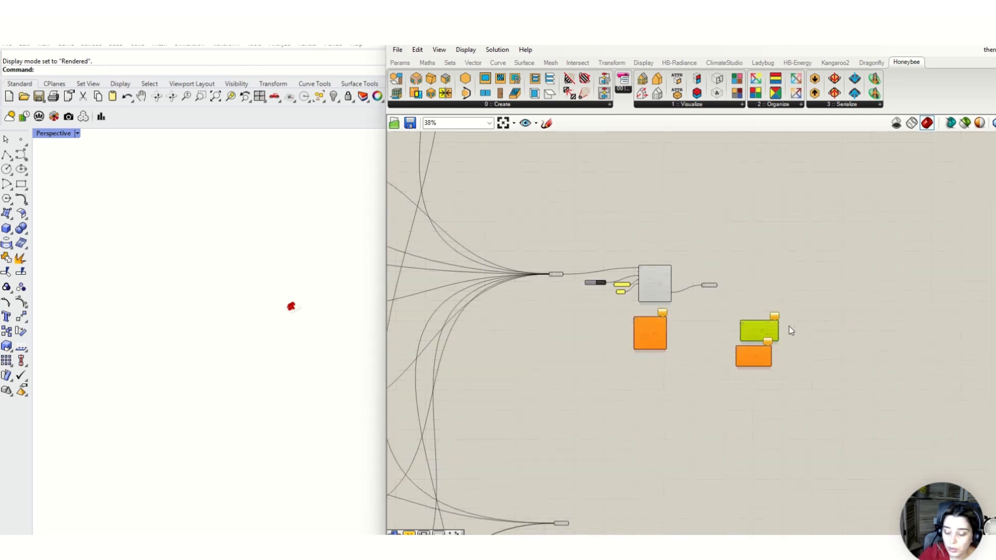
{"action": "scroll", "coordinate": [791, 329], "scroll_direction": "up", "scroll_amount": 2}
{"action": "left_click_drag", "start_coordinate": [812, 322], "coordinate": [693, 451]}
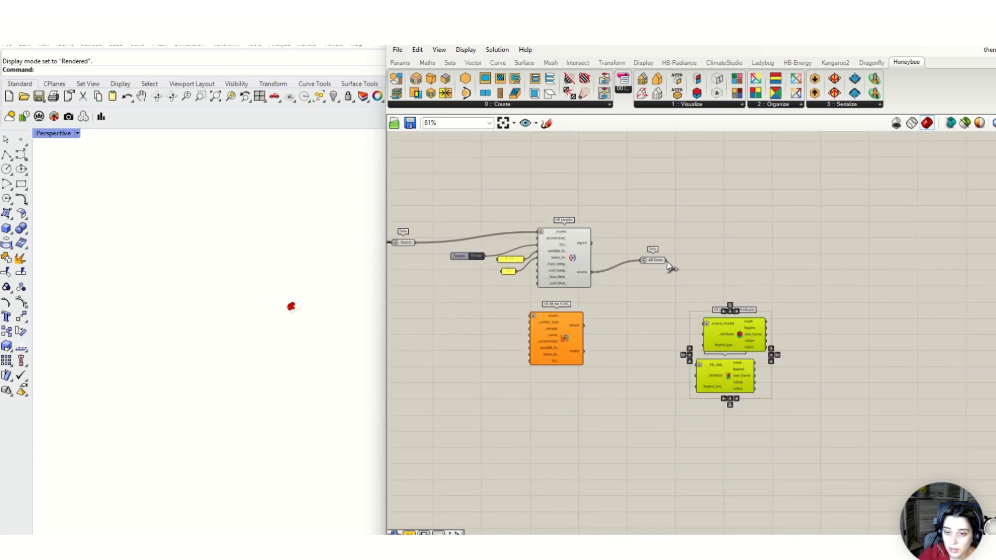
Connect the All Room parameter to _rooms_model of HB Color Room Attributes and _hb_objs of HB Color Face Attributes
{"action": "left_click_drag", "start_coordinate": [704, 322], "coordinate": [706, 323]}
{"action": "left_click_drag", "start_coordinate": [667, 260], "coordinate": [697, 366]}
{"action": "scroll", "coordinate": [257, 291], "scroll_direction": "up", "scroll_amount": 15}
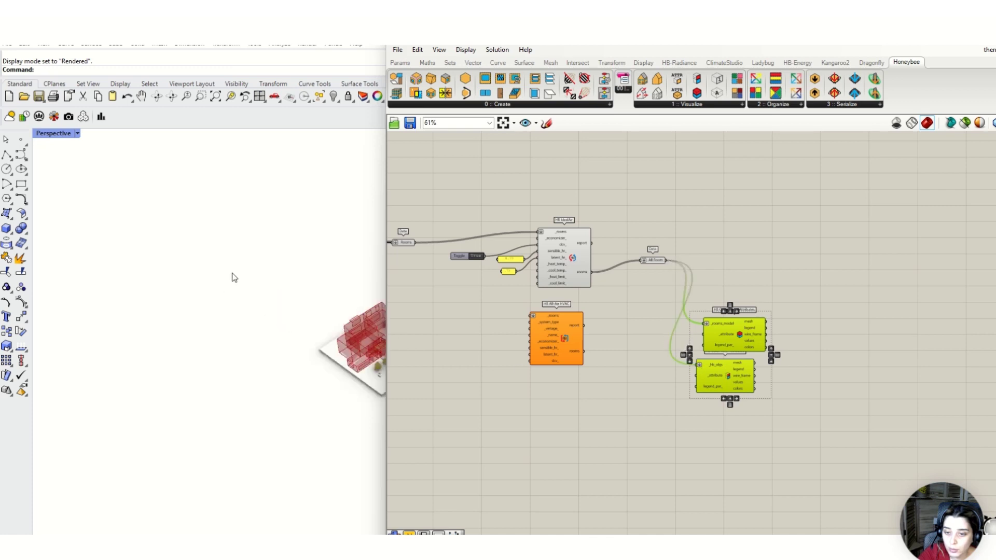
{"action": "scroll", "coordinate": [120, 301], "scroll_direction": "down", "scroll_amount": 4}
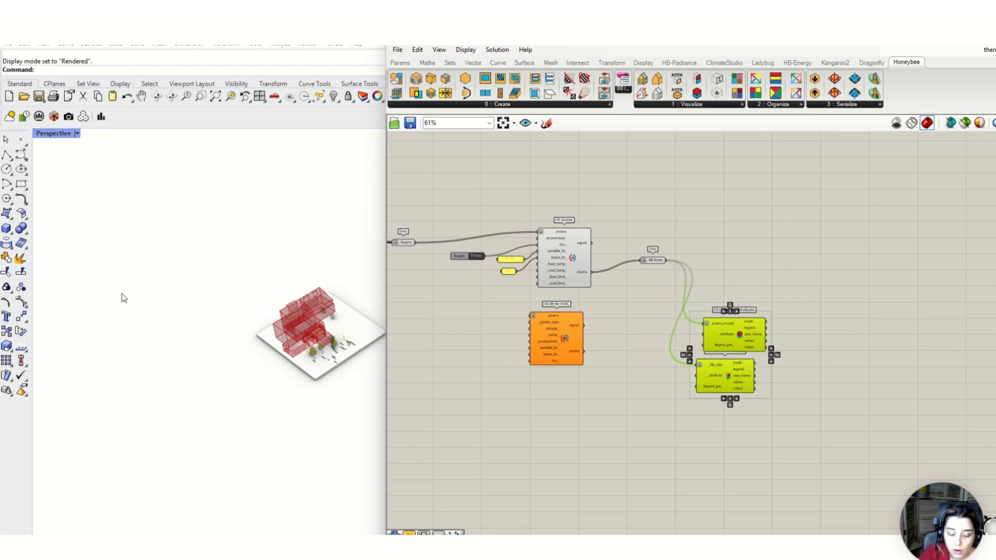
{"action": "scroll", "coordinate": [388, 335], "scroll_direction": "up", "scroll_amount": 3}
{"action": "scroll", "coordinate": [345, 332], "scroll_direction": "up", "scroll_amount": 6}
{"action": "scroll", "coordinate": [649, 330], "scroll_direction": "down", "scroll_amount": 2}
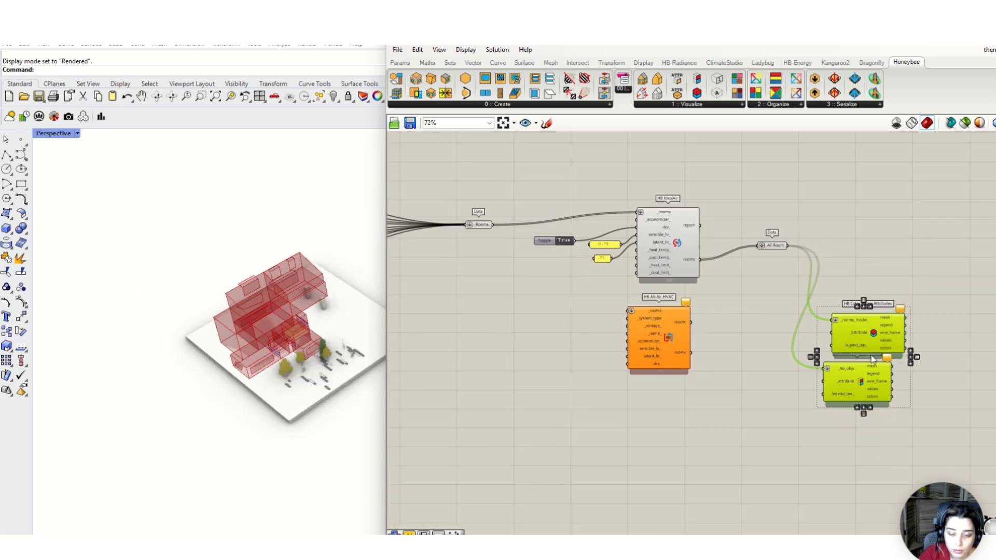
{"action": "scroll", "coordinate": [873, 359], "scroll_direction": "up", "scroll_amount": 3}
{"action": "left_click", "coordinate": [926, 348]}
Add an HB Room Energy Attributes list between HB All-Air HVAC and HB Color Room Attributes
{"action": "mouse_move", "coordinate": [818, 329]}
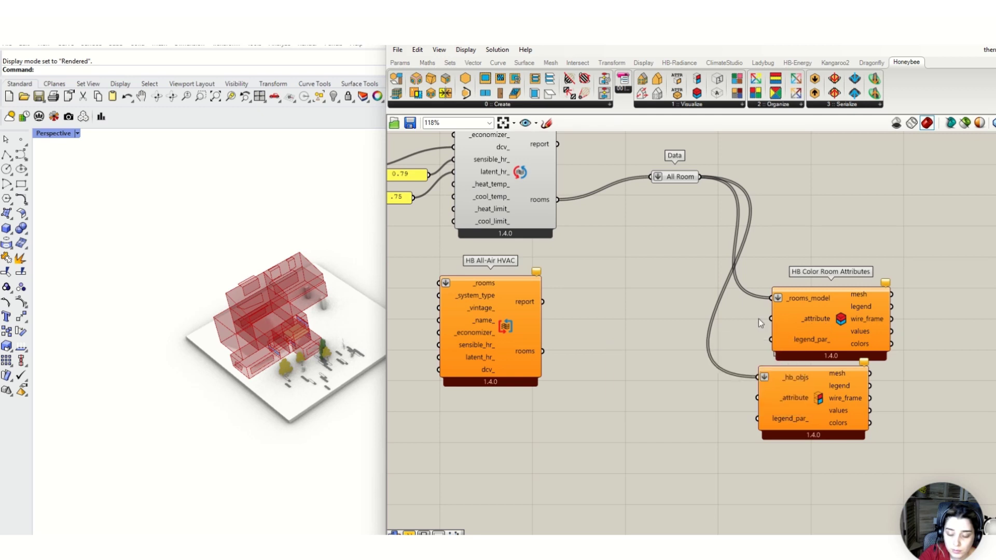
{"action": "left_click", "coordinate": [511, 104]}
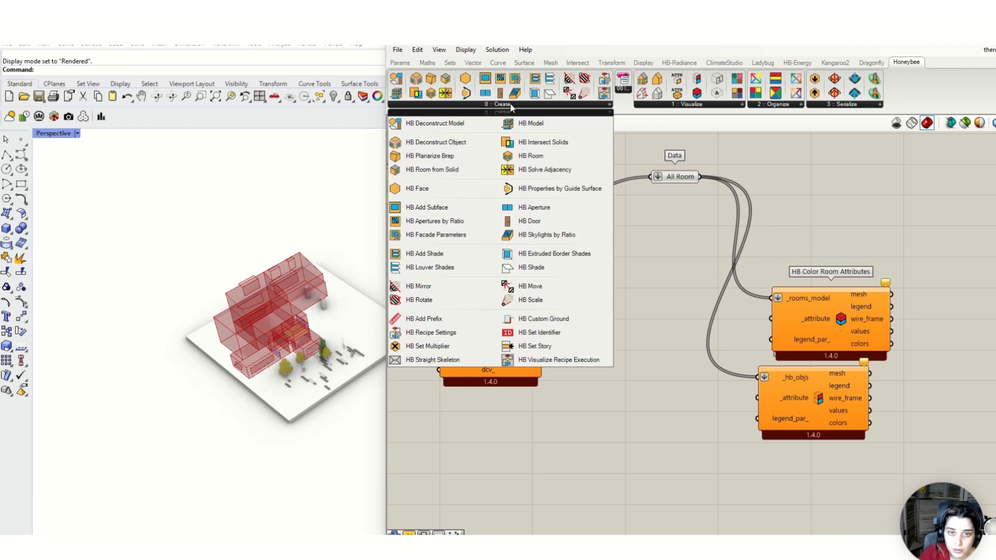
{"action": "left_click", "coordinate": [642, 317]}
{"action": "double_click", "coordinate": [642, 317]}
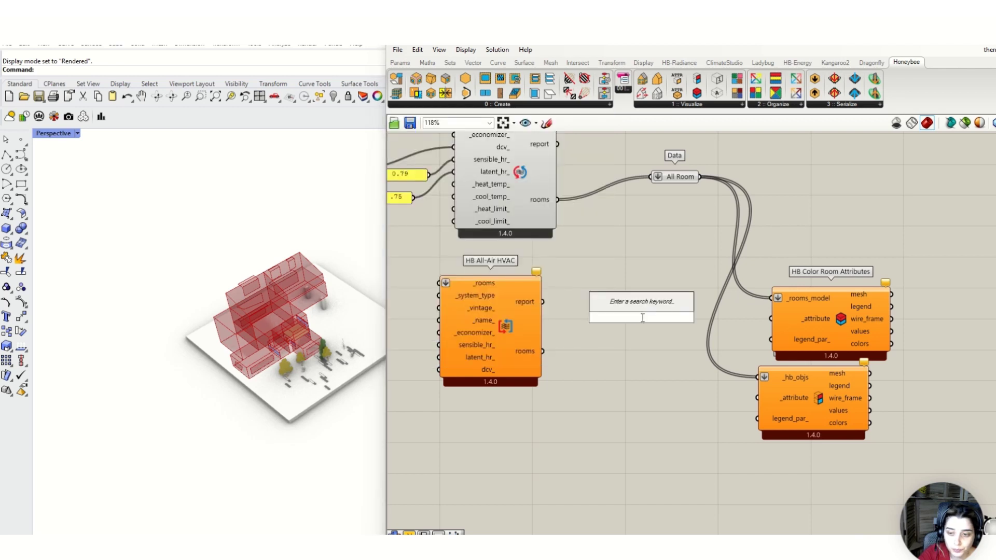
{"action": "type", "text": "hb"}
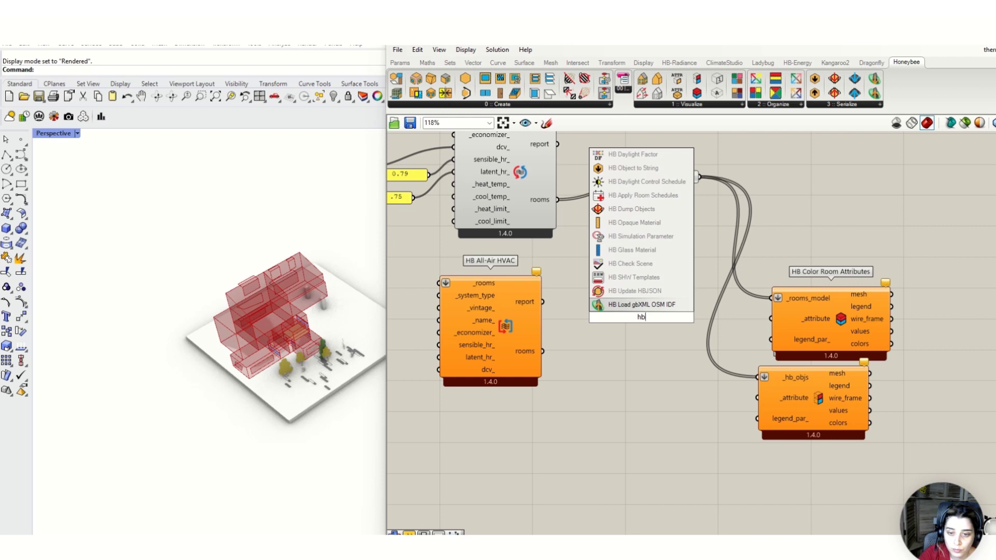
{"action": "type", "text": " roo"}
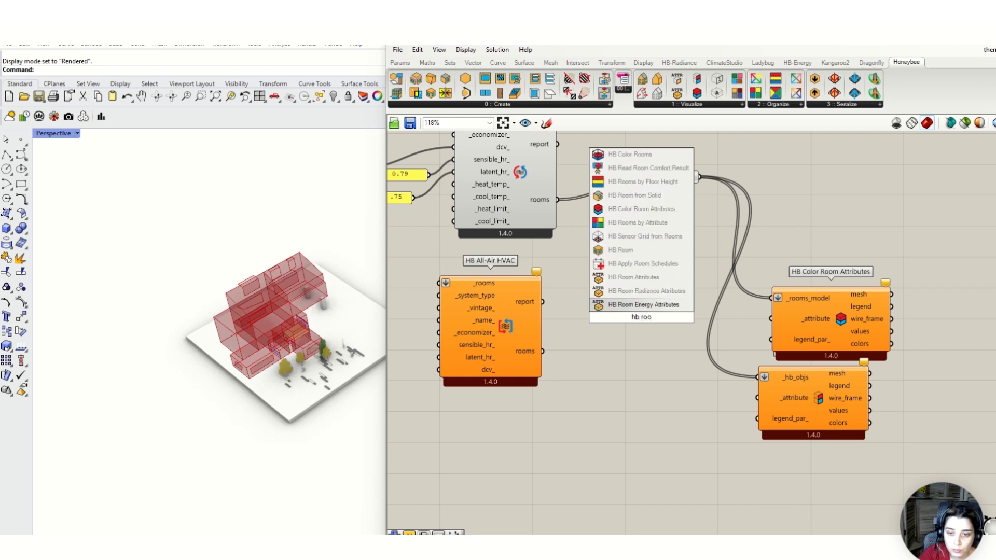
{"action": "left_click", "coordinate": [643, 306]}
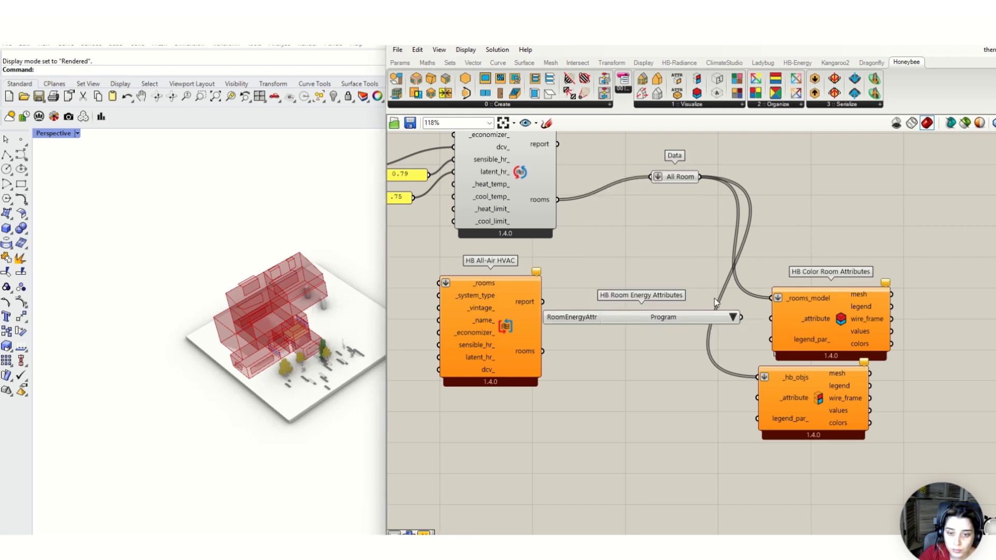
Move the attribute components away from HB All-Air HVAC and connect the Program energy attribute to _attribute of HB Color Room Attributes
{"action": "scroll", "coordinate": [715, 297], "scroll_direction": "down", "scroll_amount": 3}
{"action": "left_click_drag", "start_coordinate": [978, 244], "coordinate": [651, 405]}
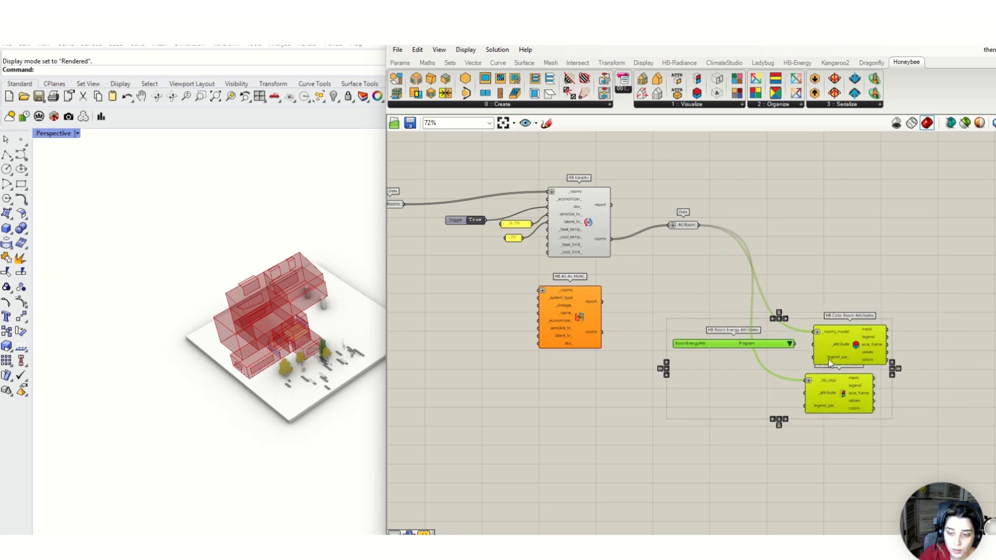
{"action": "left_click", "coordinate": [755, 374]}
{"action": "scroll", "coordinate": [754, 375], "scroll_direction": "up", "scroll_amount": 2}
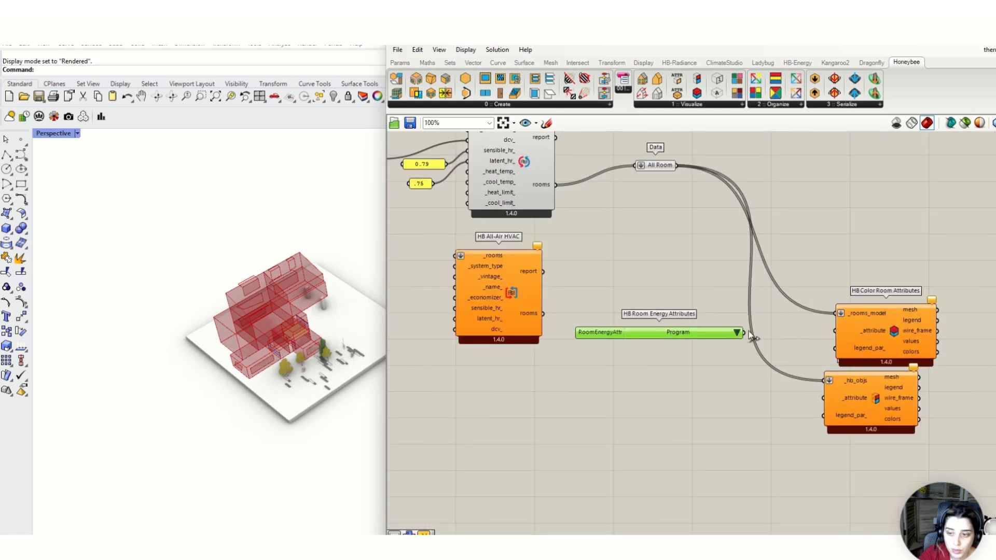
{"action": "left_click_drag", "start_coordinate": [821, 336], "coordinate": [832, 332]}
{"action": "left_click", "coordinate": [609, 384]}
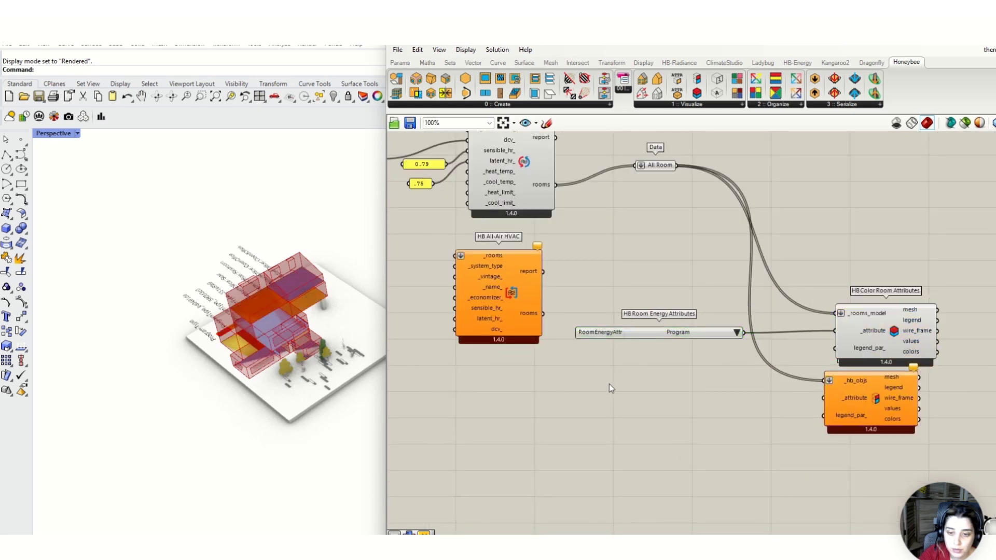
Turn off the geometry preview of the upstream component groups, from construction sets and programs through the Setup Rooms and window groups
{"action": "scroll", "coordinate": [333, 324], "scroll_direction": "up", "scroll_amount": 3}
{"action": "scroll", "coordinate": [333, 324], "scroll_direction": "down", "scroll_amount": 2}
{"action": "scroll", "coordinate": [506, 381], "scroll_direction": "down", "scroll_amount": 6}
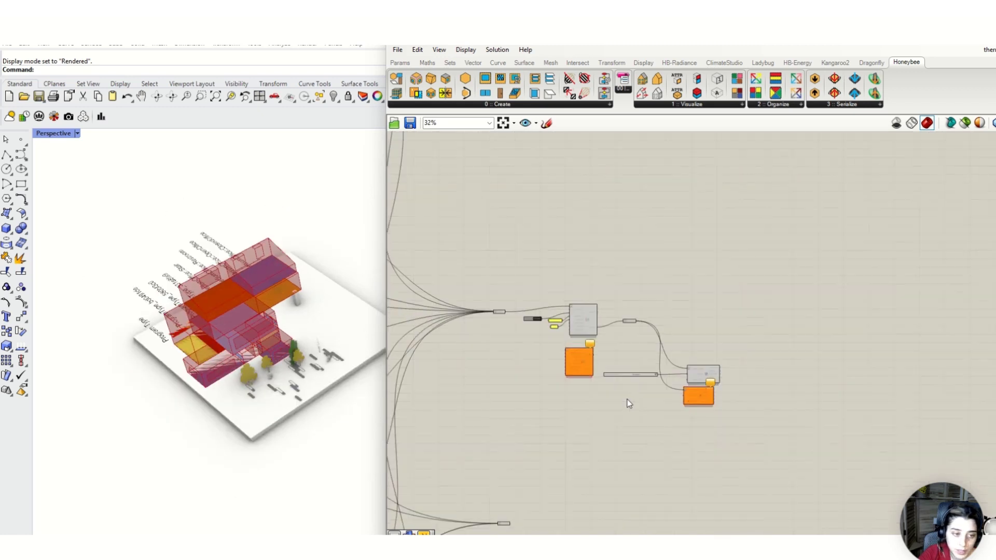
{"action": "scroll", "coordinate": [602, 352], "scroll_direction": "down", "scroll_amount": 3}
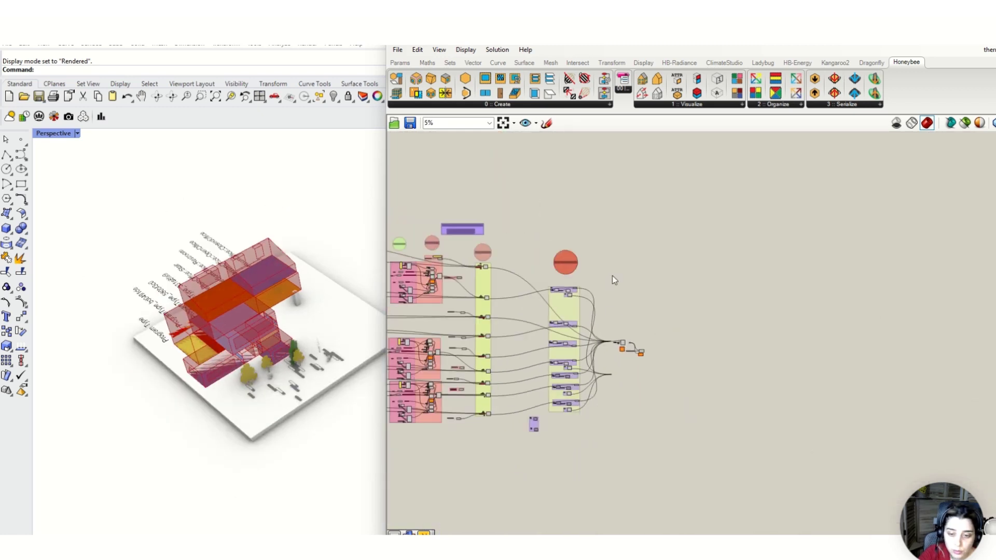
{"action": "left_click_drag", "start_coordinate": [612, 245], "coordinate": [428, 409]}
{"action": "middle_click", "coordinate": [471, 359]}
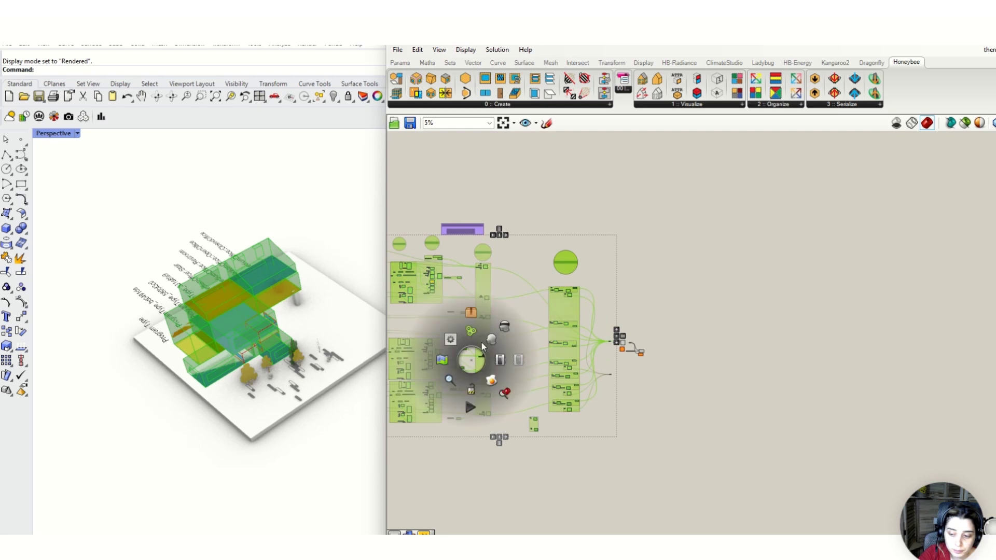
{"action": "left_click", "coordinate": [500, 326]}
{"action": "left_click", "coordinate": [732, 391]}
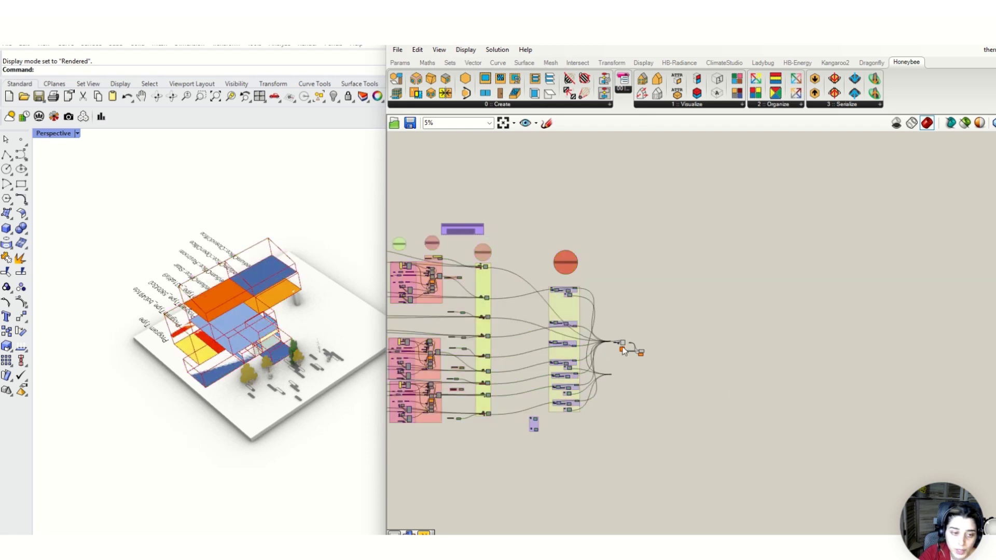
{"action": "scroll", "coordinate": [738, 334], "scroll_direction": "up", "scroll_amount": 2}
{"action": "left_click_drag", "start_coordinate": [632, 201], "coordinate": [396, 422]}
{"action": "middle_click", "coordinate": [455, 340]}
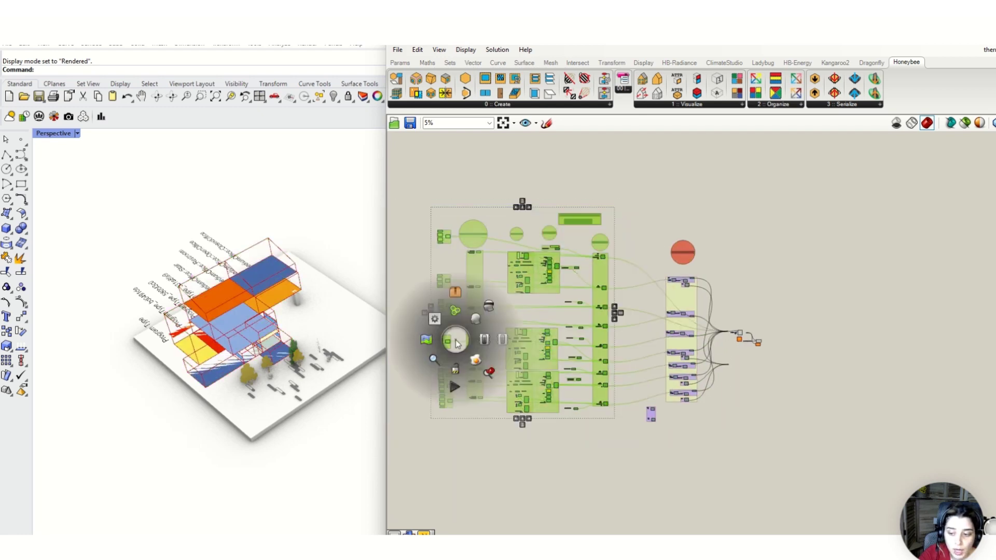
{"action": "left_click", "coordinate": [488, 310]}
Set the Perspective viewport's display mode to Pen
{"action": "scroll", "coordinate": [190, 317], "scroll_direction": "up", "scroll_amount": 7}
{"action": "right_click_drag", "start_coordinate": [189, 318], "coordinate": [179, 363]}
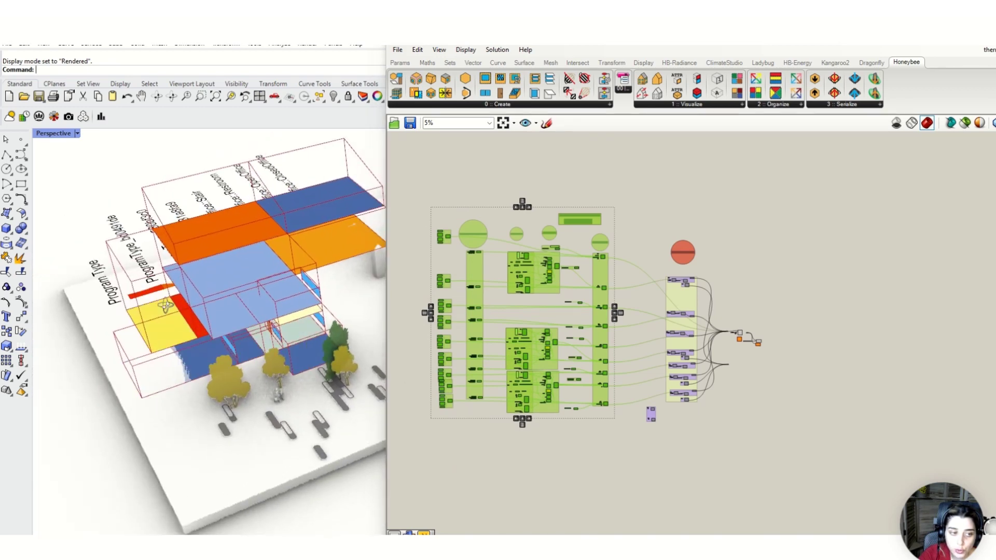
{"action": "left_click", "coordinate": [78, 133]}
{"action": "left_click", "coordinate": [69, 254]}
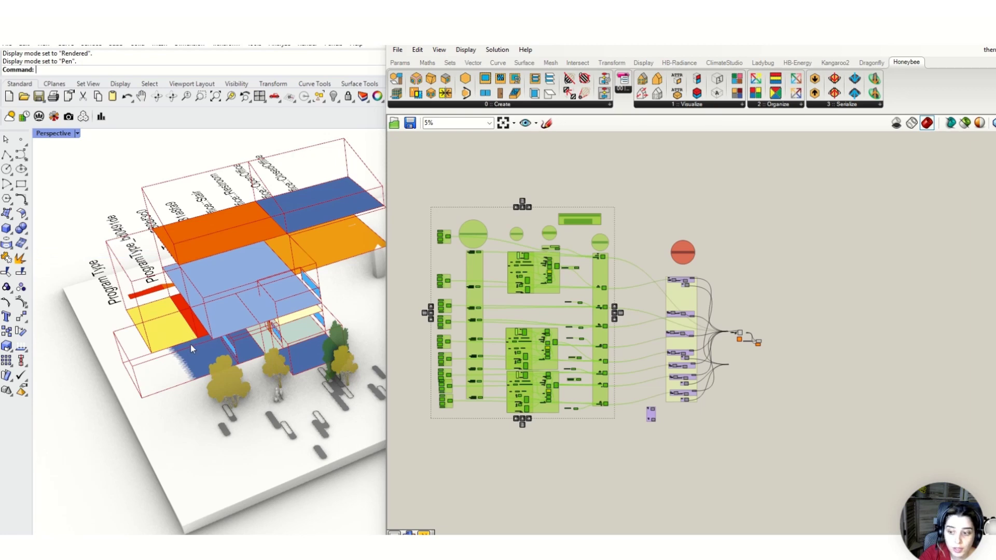
Examine the rooms coloured by program type and read the Program Type legend beside the building from several angles
{"action": "right_click_drag", "start_coordinate": [190, 344], "coordinate": [308, 298]}
{"action": "scroll", "coordinate": [208, 309], "scroll_direction": "down", "scroll_amount": 8}
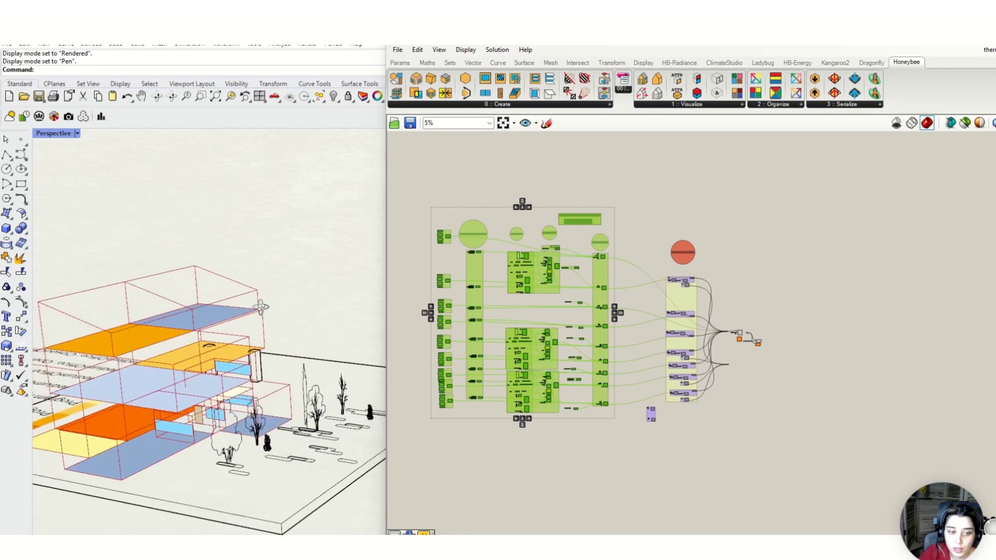
{"action": "right_click_drag", "start_coordinate": [212, 311], "coordinate": [234, 356]}
{"action": "scroll", "coordinate": [234, 355], "scroll_direction": "down", "scroll_amount": 6}
{"action": "scroll", "coordinate": [267, 292], "scroll_direction": "up", "scroll_amount": 13}
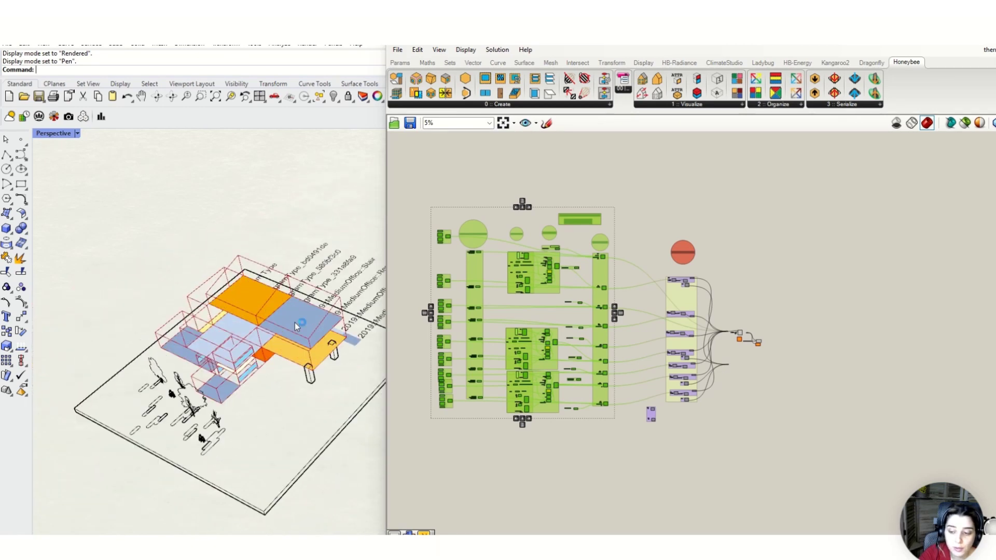
{"action": "right_click_drag", "start_coordinate": [294, 322], "coordinate": [208, 296]}
{"action": "scroll", "coordinate": [209, 297], "scroll_direction": "down", "scroll_amount": 3}
{"action": "scroll", "coordinate": [275, 301], "scroll_direction": "up", "scroll_amount": 8}
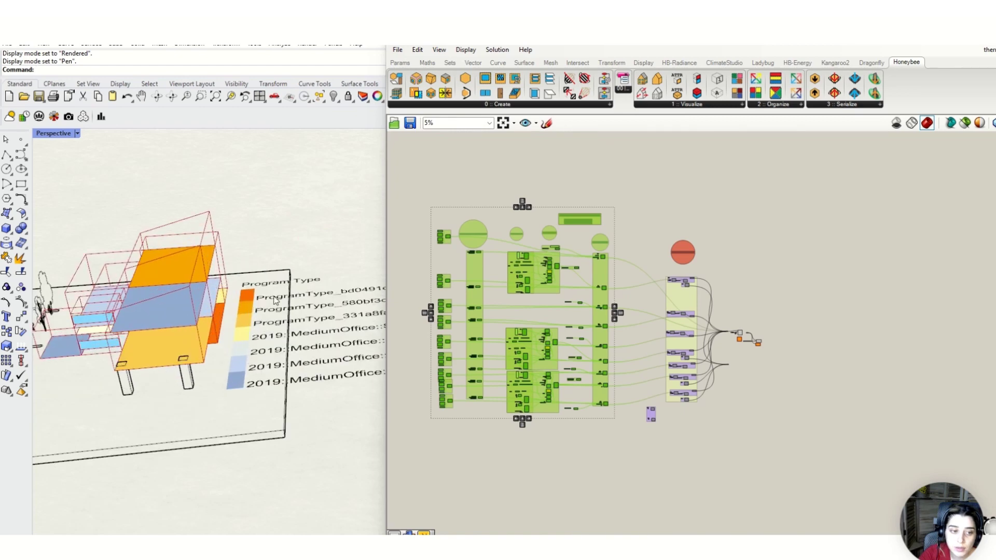
{"action": "right_click_drag", "start_coordinate": [275, 301], "coordinate": [298, 328]}
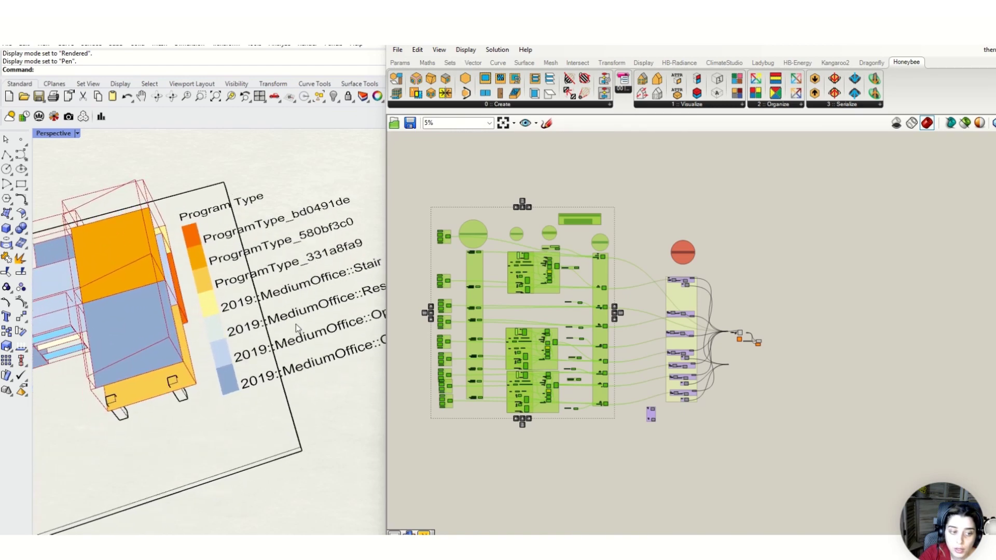
{"action": "scroll", "coordinate": [322, 285], "scroll_direction": "down", "scroll_amount": 4}
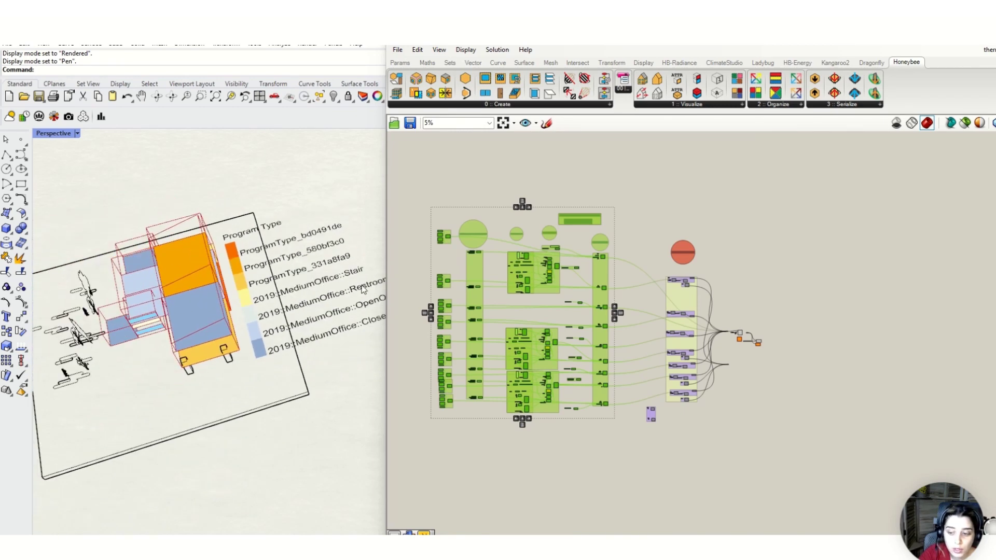
{"action": "scroll", "coordinate": [263, 312], "scroll_direction": "down", "scroll_amount": 4}
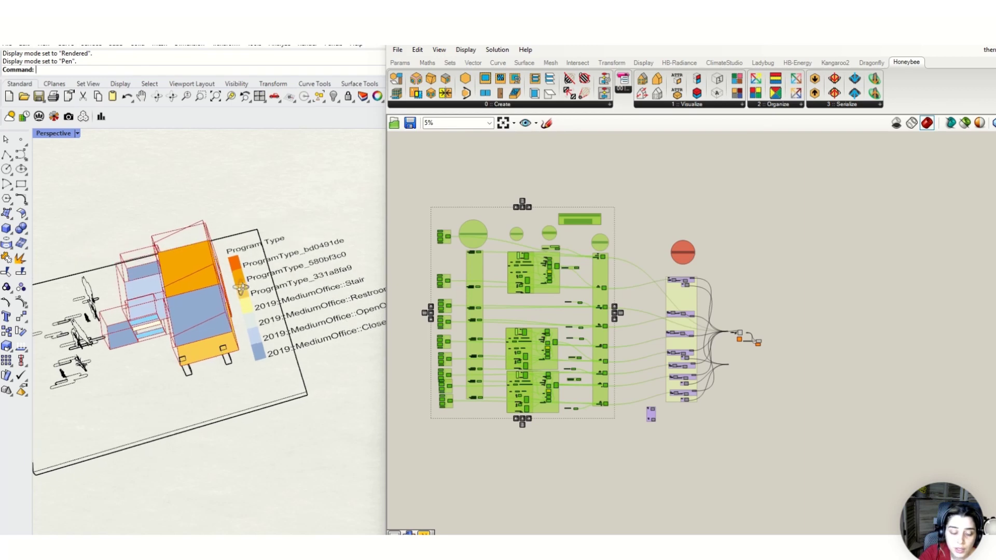
{"action": "scroll", "coordinate": [260, 303], "scroll_direction": "up", "scroll_amount": 6}
{"action": "scroll", "coordinate": [257, 297], "scroll_direction": "up", "scroll_amount": 2}
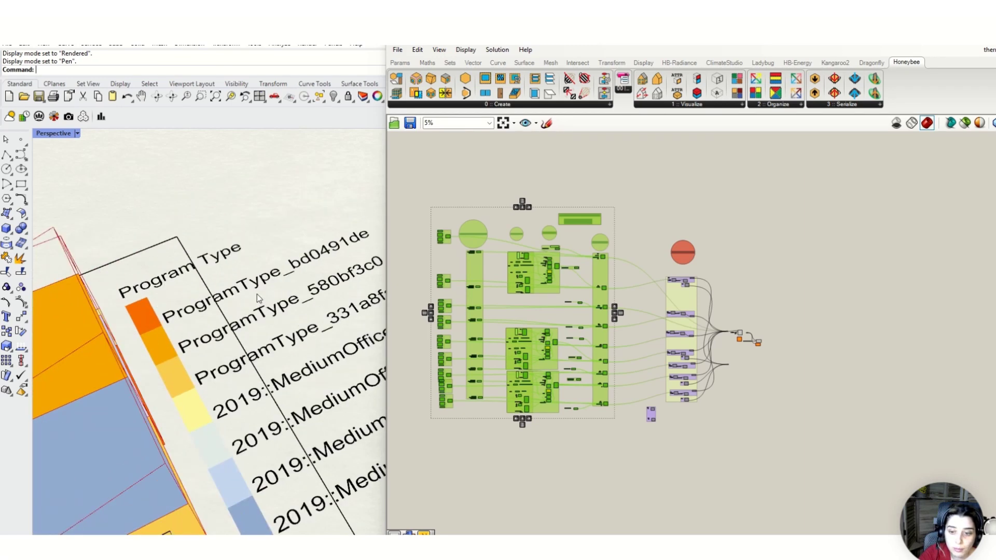
{"action": "scroll", "coordinate": [171, 363], "scroll_direction": "down", "scroll_amount": 4}
{"action": "right_click_drag", "start_coordinate": [167, 366], "coordinate": [175, 319]}
{"action": "scroll", "coordinate": [166, 326], "scroll_direction": "up", "scroll_amount": 3}
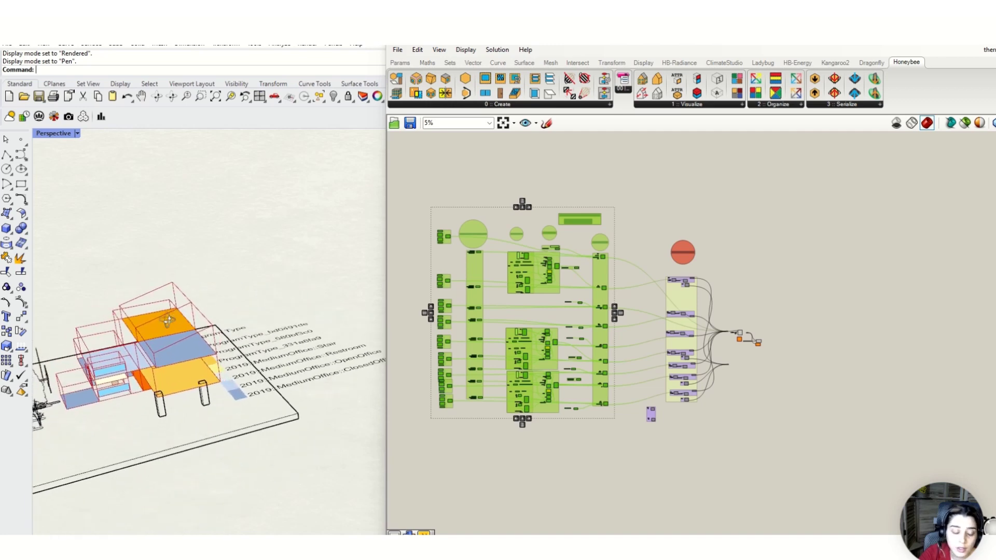
{"action": "scroll", "coordinate": [160, 331], "scroll_direction": "down", "scroll_amount": 5}
{"action": "scroll", "coordinate": [226, 341], "scroll_direction": "up", "scroll_amount": 3}
{"action": "right_click_drag", "start_coordinate": [257, 354], "coordinate": [269, 395]}
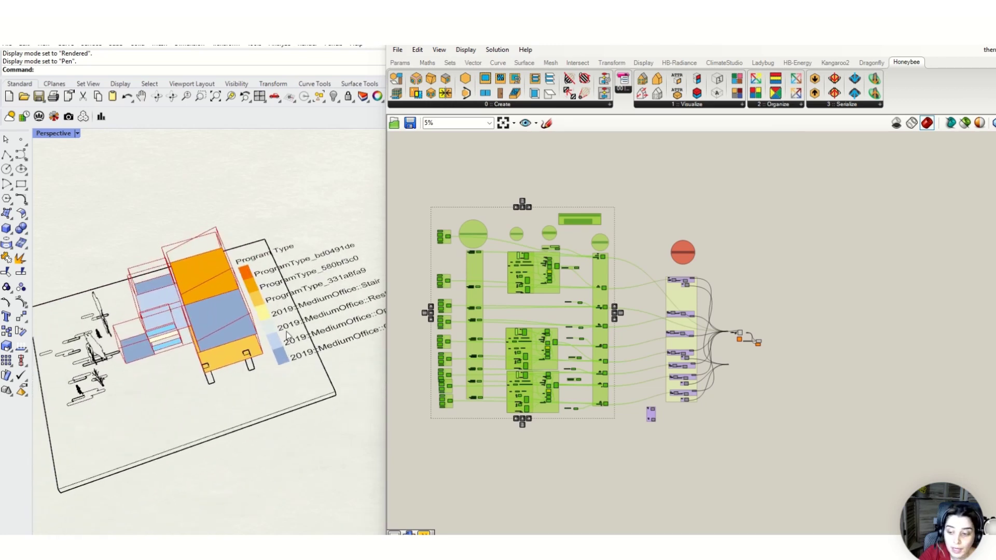
{"action": "scroll", "coordinate": [330, 267], "scroll_direction": "up", "scroll_amount": 4}
{"action": "scroll", "coordinate": [518, 349], "scroll_direction": "up", "scroll_amount": 3}
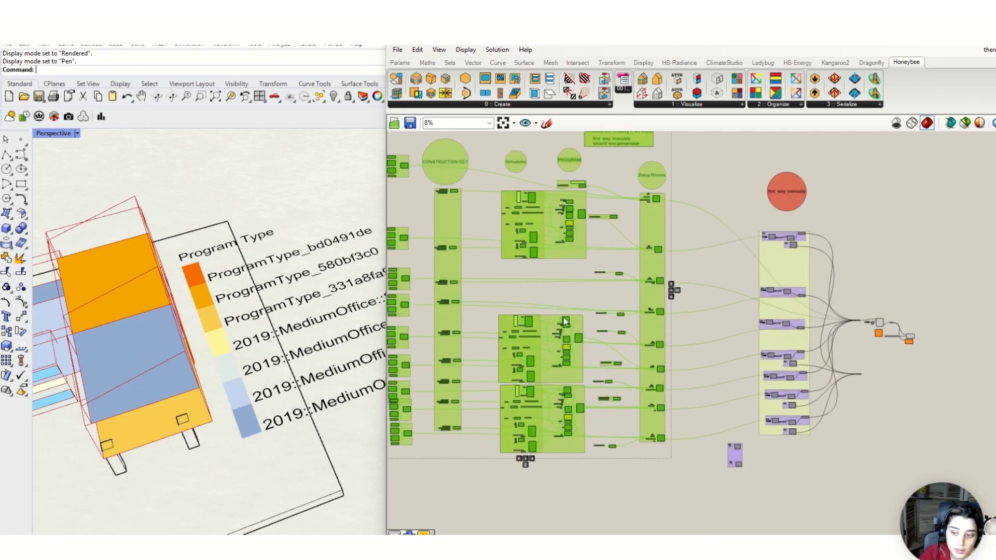
Compare the coloured rooms and their legend entries with the Setup Rooms components in the definition
{"action": "scroll", "coordinate": [95, 263], "scroll_direction": "down", "scroll_amount": 8}
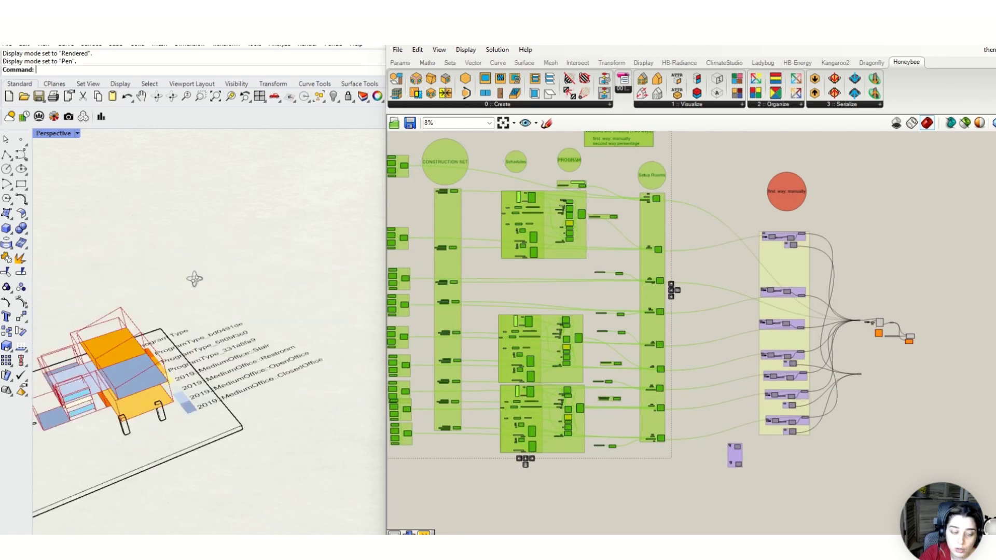
{"action": "scroll", "coordinate": [166, 362], "scroll_direction": "up", "scroll_amount": 10}
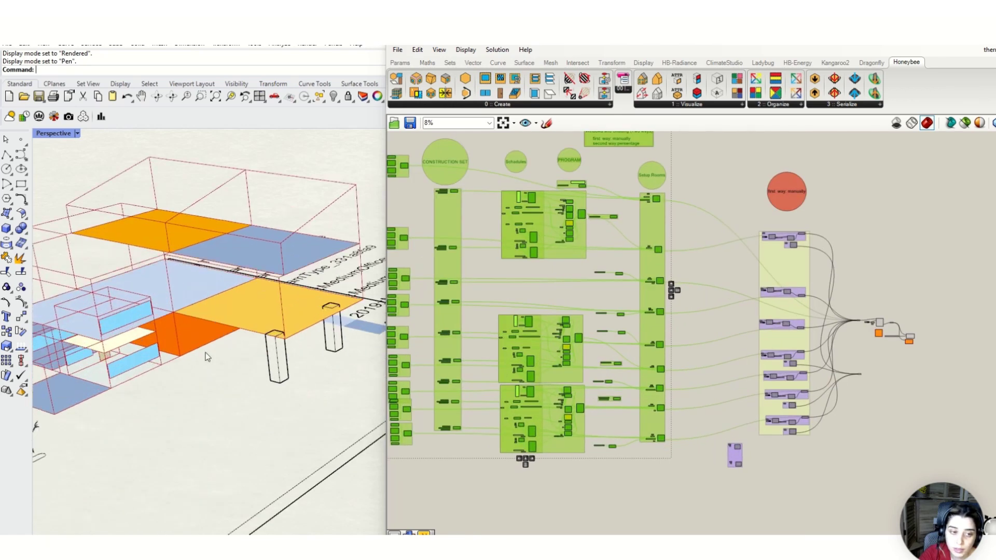
{"action": "right_click_drag", "start_coordinate": [205, 355], "coordinate": [156, 362]}
{"action": "scroll", "coordinate": [156, 362], "scroll_direction": "down", "scroll_amount": 8}
{"action": "scroll", "coordinate": [356, 304], "scroll_direction": "up", "scroll_amount": 4}
{"action": "scroll", "coordinate": [356, 304], "scroll_direction": "up", "scroll_amount": 2}
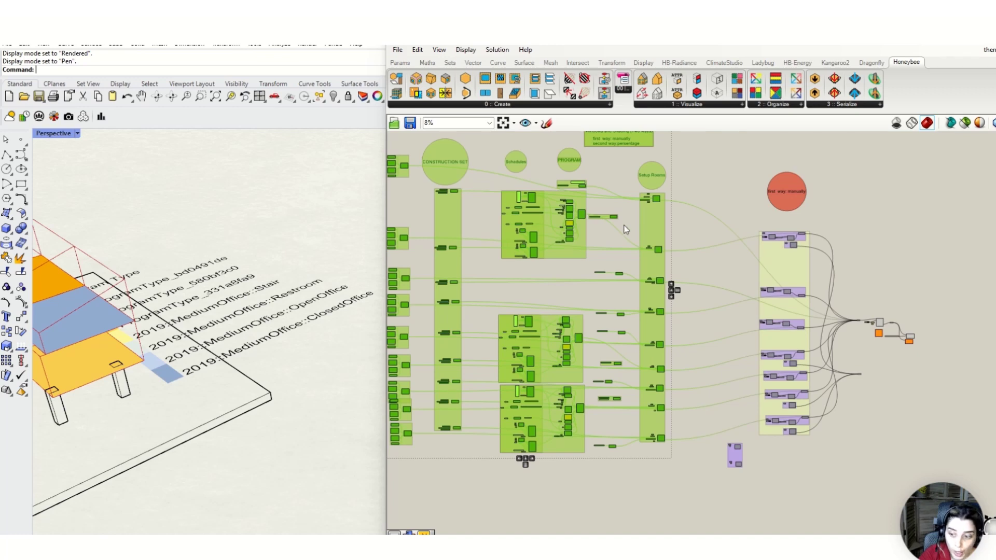
{"action": "scroll", "coordinate": [638, 200], "scroll_direction": "up", "scroll_amount": 5}
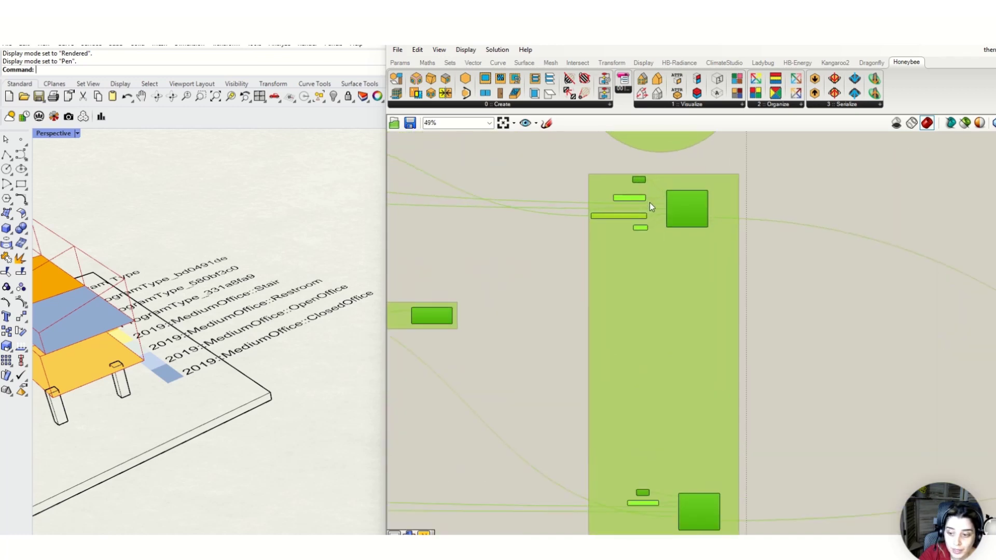
{"action": "scroll", "coordinate": [309, 338], "scroll_direction": "down", "scroll_amount": 5}
{"action": "scroll", "coordinate": [211, 319], "scroll_direction": "up", "scroll_amount": 3}
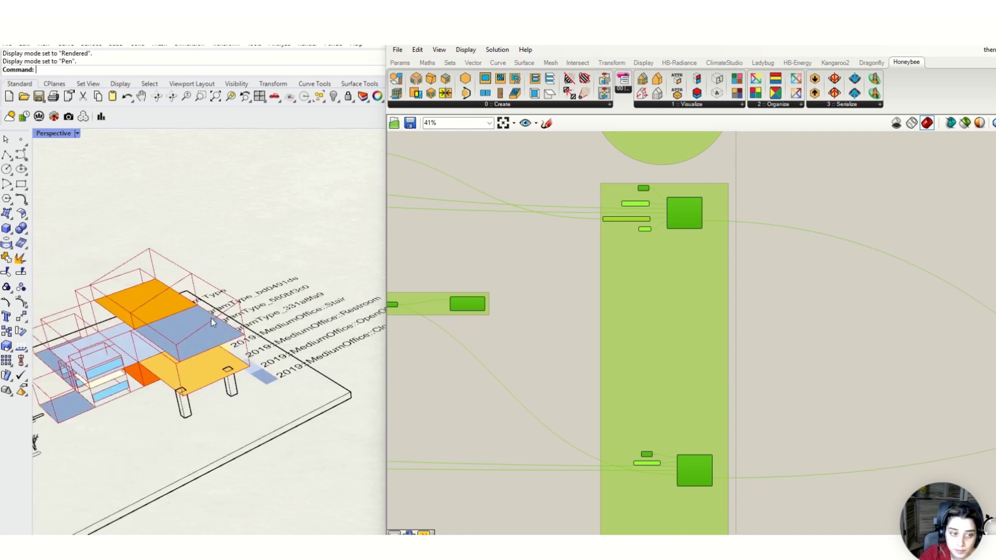
{"action": "scroll", "coordinate": [708, 328], "scroll_direction": "down", "scroll_amount": 5}
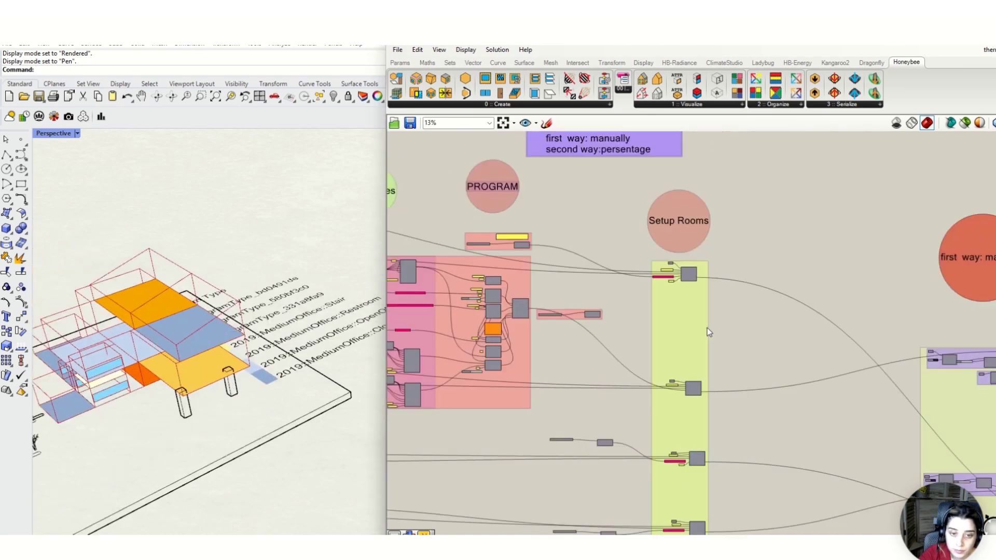
Turn on the geometry preview of the Room parameter feeding the first HB Room from Solid component in Setup Rooms
{"action": "scroll", "coordinate": [713, 290], "scroll_direction": "up", "scroll_amount": 6}
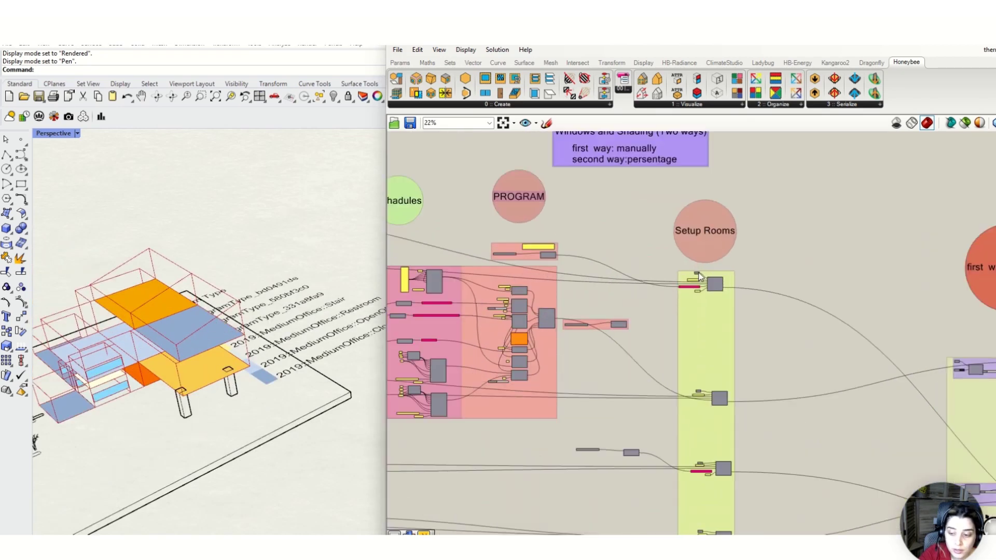
{"action": "left_click", "coordinate": [690, 278]}
{"action": "middle_click", "coordinate": [689, 279]}
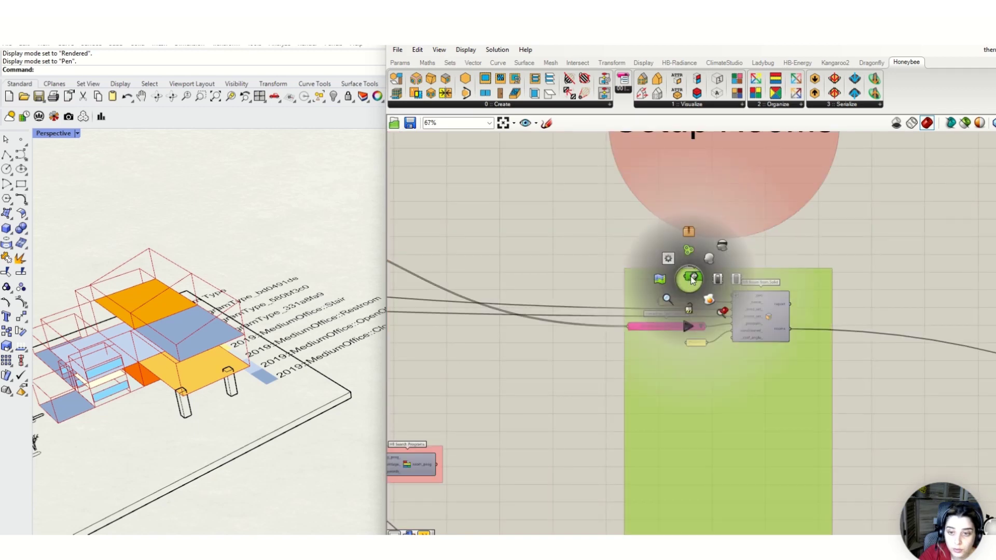
{"action": "left_click", "coordinate": [707, 258]}
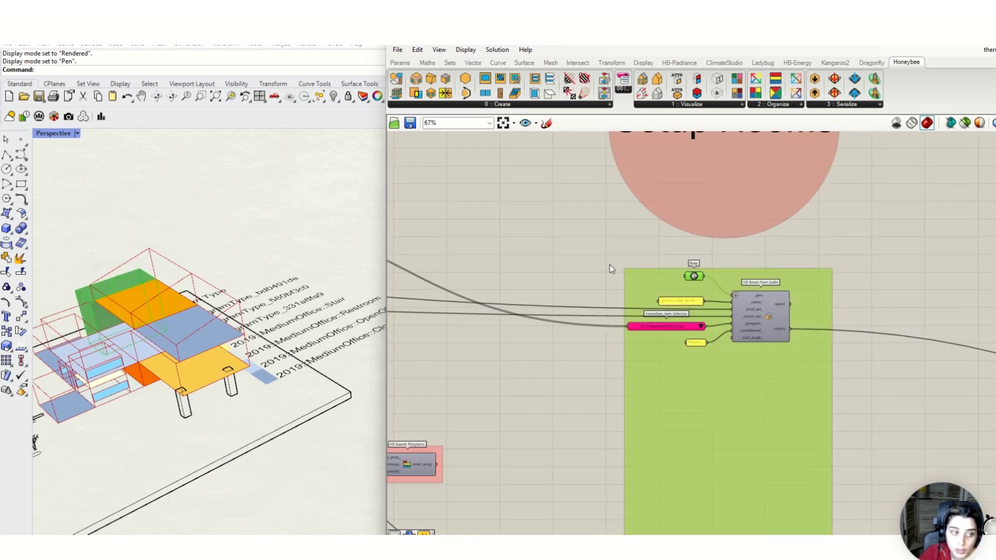
{"action": "left_click", "coordinate": [605, 244]}
Turn on the geometry preview of the second HB Room from Solid component and its inputs in the Setup Rooms group
{"action": "scroll", "coordinate": [639, 354], "scroll_direction": "down", "scroll_amount": 3}
{"action": "scroll", "coordinate": [655, 364], "scroll_direction": "up", "scroll_amount": 2}
{"action": "scroll", "coordinate": [654, 364], "scroll_direction": "up", "scroll_amount": 2}
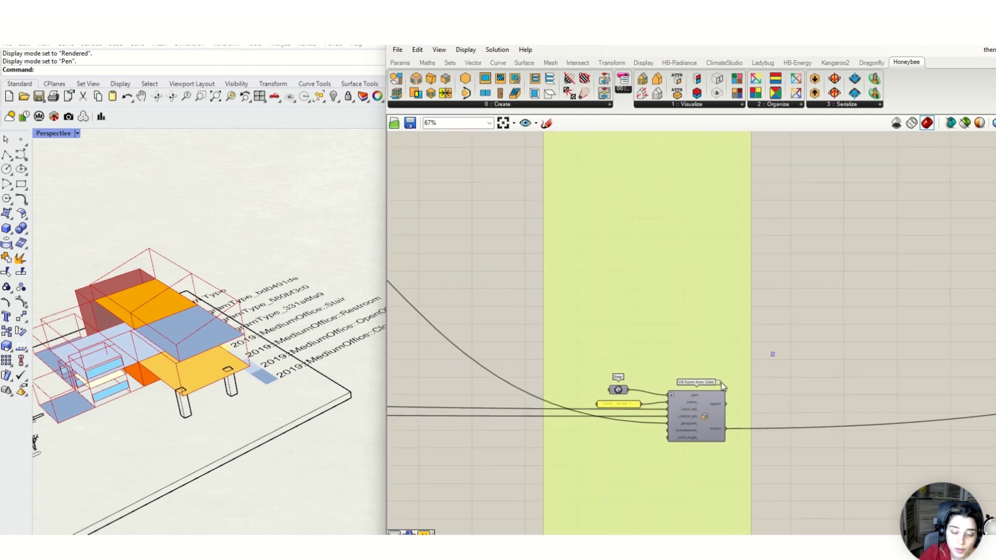
{"action": "left_click", "coordinate": [695, 410]}
{"action": "middle_click", "coordinate": [612, 386]}
{"action": "left_click", "coordinate": [631, 367]}
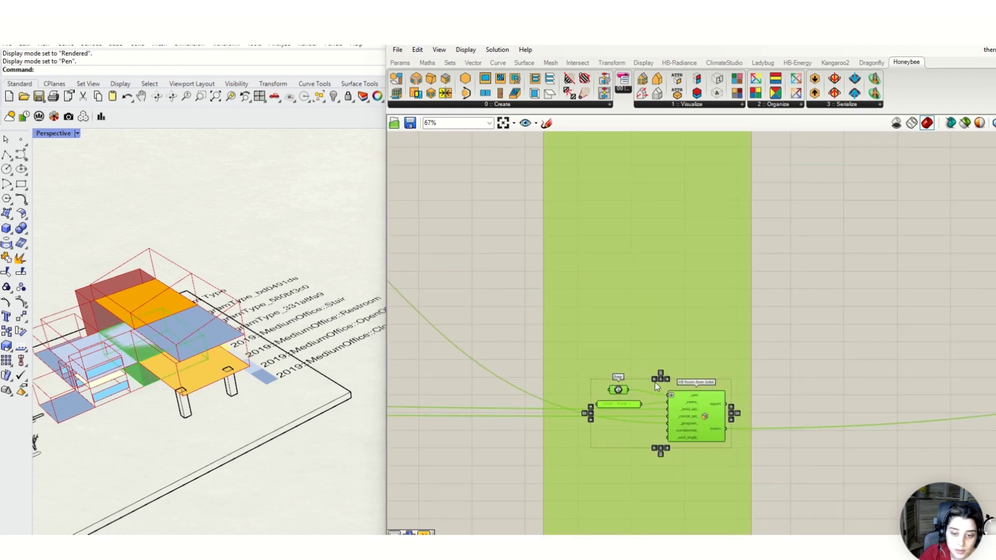
{"action": "left_click", "coordinate": [844, 339]}
Duplicate the HB Room Energy Attributes list below the original and connect the copy to the attribute input of HB Color Face Attributes
{"action": "scroll", "coordinate": [688, 285], "scroll_direction": "down", "scroll_amount": 8}
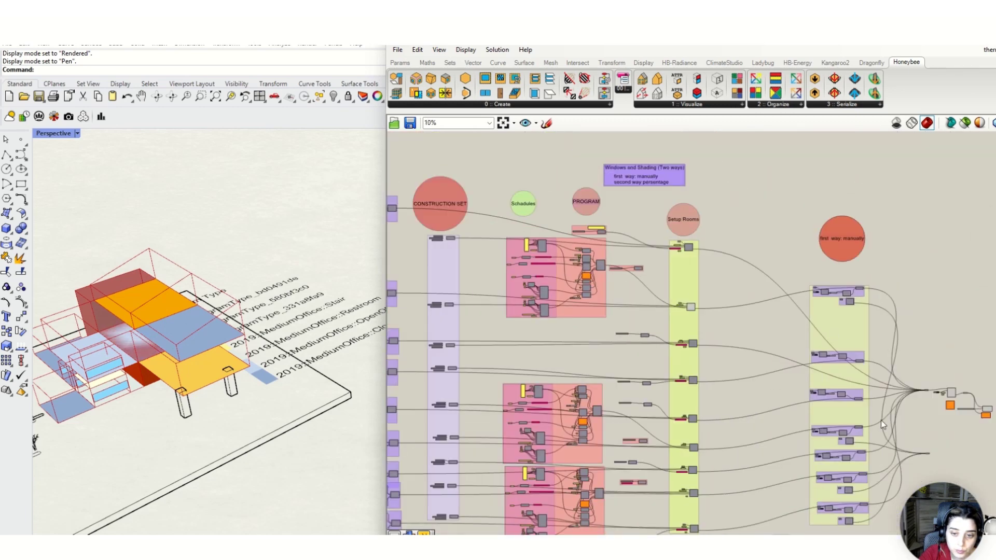
{"action": "scroll", "coordinate": [832, 375], "scroll_direction": "up", "scroll_amount": 6}
{"action": "left_click", "coordinate": [695, 312]}
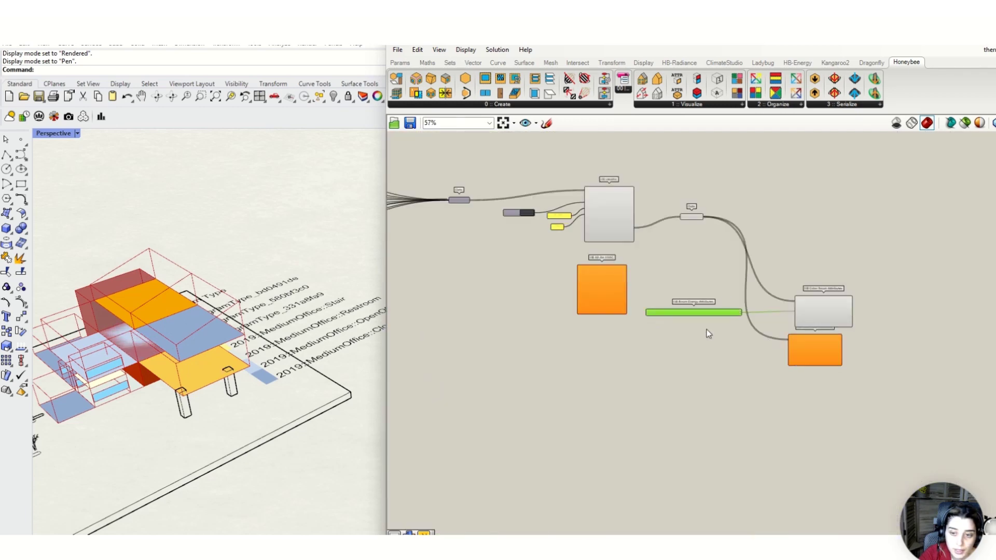
{"action": "key", "text": "ctrl+c"}
{"action": "key", "text": "ctrl+v"}
{"action": "left_click_drag", "start_coordinate": [714, 316], "coordinate": [843, 332]}
{"action": "scroll", "coordinate": [748, 360], "scroll_direction": "up", "scroll_amount": 4}
{"action": "scroll", "coordinate": [744, 381], "scroll_direction": "up", "scroll_amount": 2}
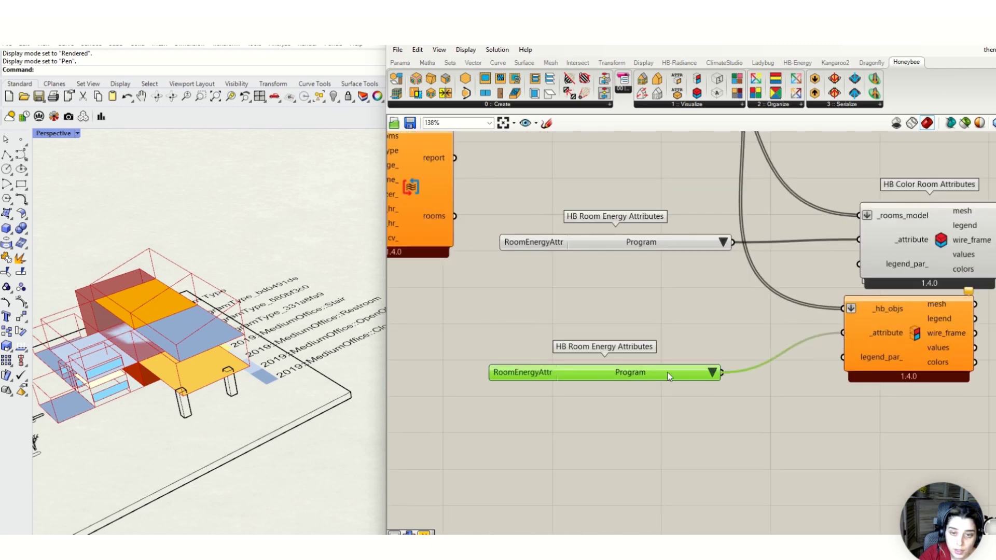
Set the duplicated HB Room Energy Attributes list to Construction Set
{"action": "left_click", "coordinate": [712, 372]}
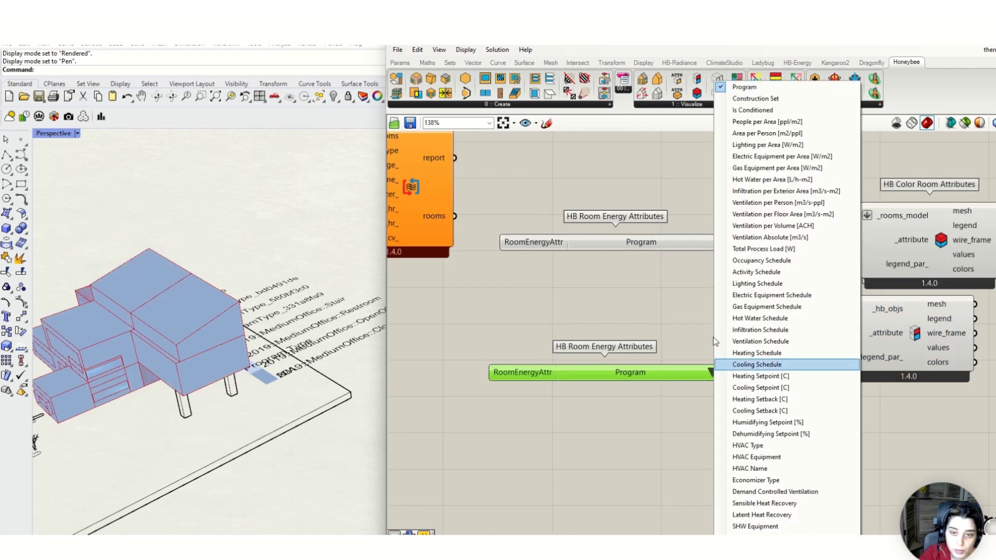
{"action": "left_click", "coordinate": [755, 99]}
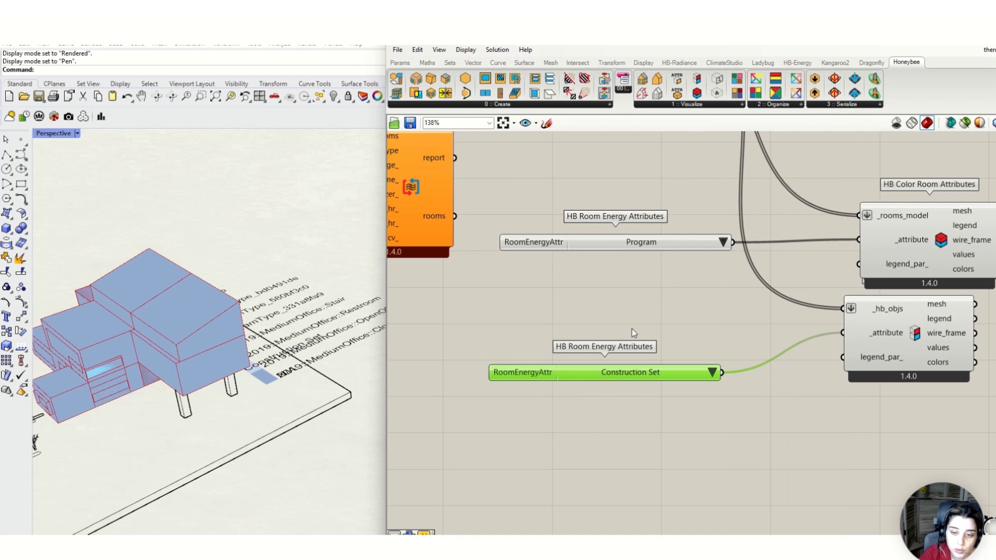
{"action": "left_click", "coordinate": [655, 329]}
{"action": "scroll", "coordinate": [753, 338], "scroll_direction": "down", "scroll_amount": 5}
{"action": "scroll", "coordinate": [642, 230], "scroll_direction": "up", "scroll_amount": 2}
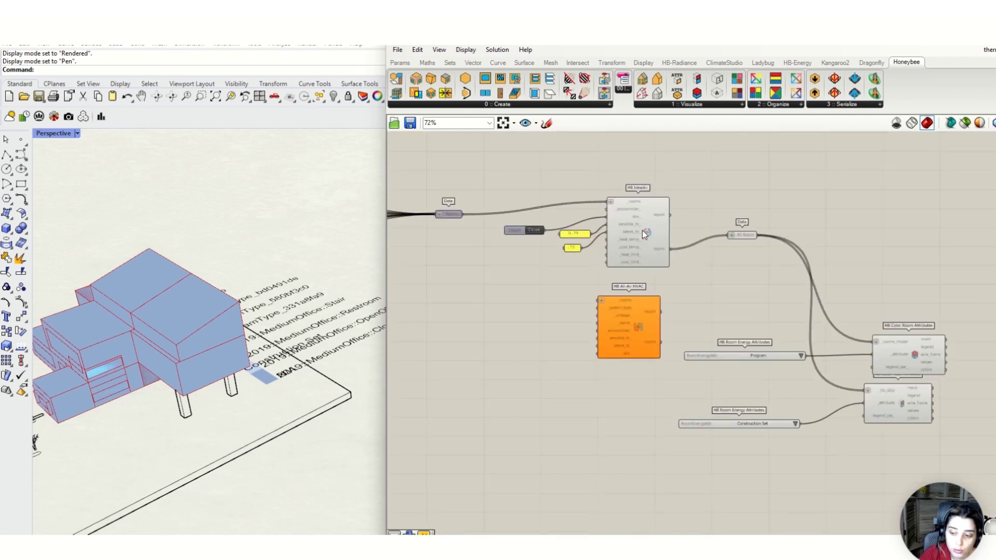
Turn off the preview of the HB Color Room Attributes component, leaving only the face attribute colouring on display
{"action": "scroll", "coordinate": [642, 231], "scroll_direction": "down", "scroll_amount": 2}
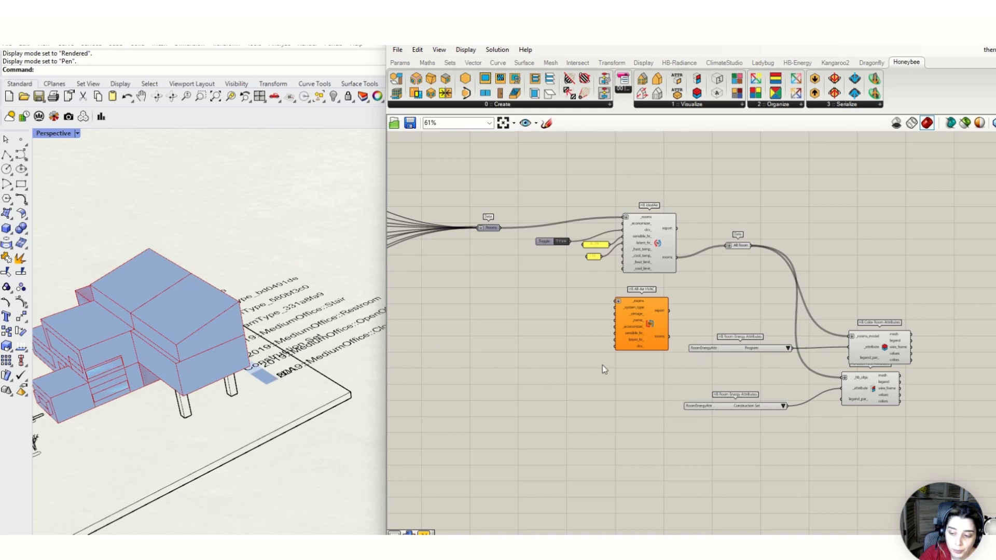
{"action": "left_click", "coordinate": [899, 349]}
{"action": "middle_click", "coordinate": [899, 349]}
{"action": "left_click", "coordinate": [885, 319]}
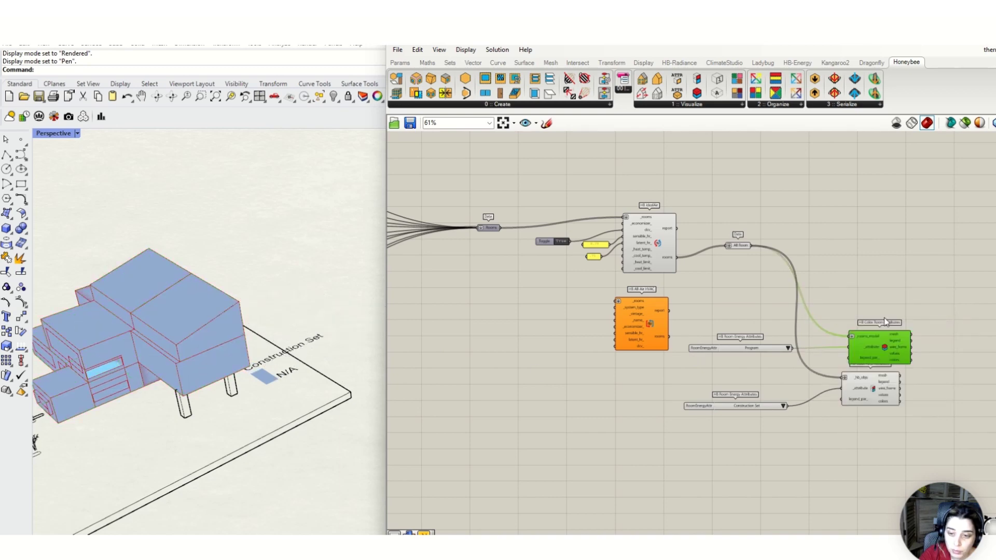
{"action": "scroll", "coordinate": [877, 344], "scroll_direction": "up", "scroll_amount": 4}
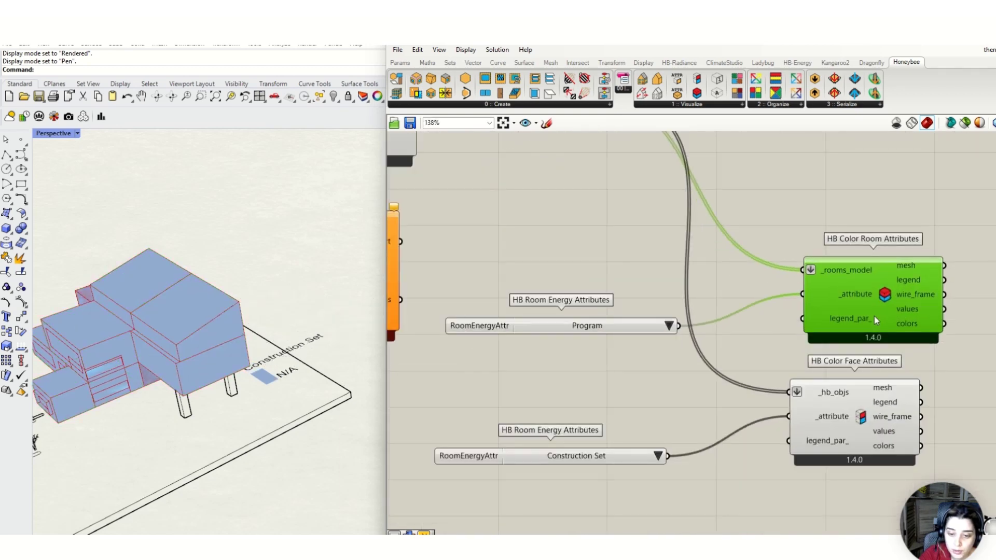
{"action": "left_click", "coordinate": [971, 351]}
Examine the building coloured by face attribute, the HB IdealAir inputs and the Shading data collector in the definition
{"action": "scroll", "coordinate": [220, 307], "scroll_direction": "down", "scroll_amount": 5}
{"action": "right_click_drag", "start_coordinate": [221, 306], "coordinate": [257, 266]}
{"action": "scroll", "coordinate": [778, 389], "scroll_direction": "down", "scroll_amount": 2}
{"action": "scroll", "coordinate": [690, 467], "scroll_direction": "down", "scroll_amount": 2}
{"action": "scroll", "coordinate": [597, 289], "scroll_direction": "up", "scroll_amount": 5}
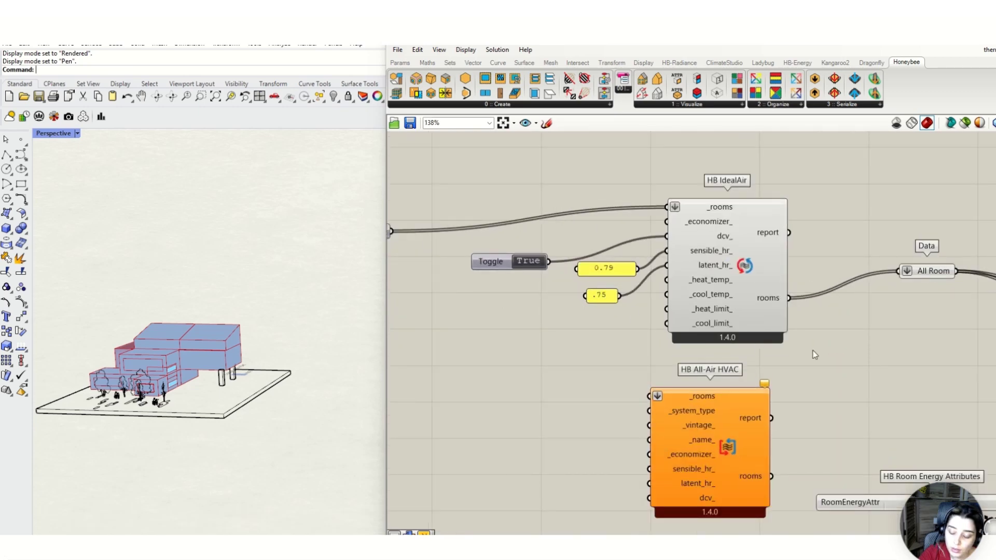
{"action": "scroll", "coordinate": [846, 353], "scroll_direction": "down", "scroll_amount": 6}
{"action": "scroll", "coordinate": [606, 314], "scroll_direction": "down", "scroll_amount": 1}
{"action": "right_click_drag", "start_coordinate": [563, 346], "coordinate": [692, 335]}
{"action": "scroll", "coordinate": [751, 503], "scroll_direction": "up", "scroll_amount": 5}
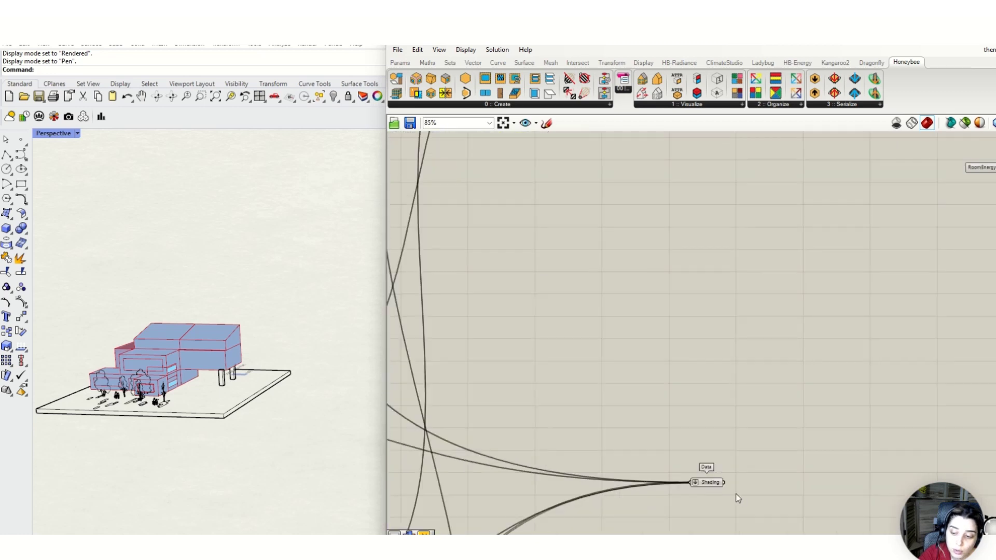
{"action": "scroll", "coordinate": [637, 415], "scroll_direction": "down", "scroll_amount": 4}
{"action": "scroll", "coordinate": [800, 138], "scroll_direction": "up", "scroll_amount": 3}
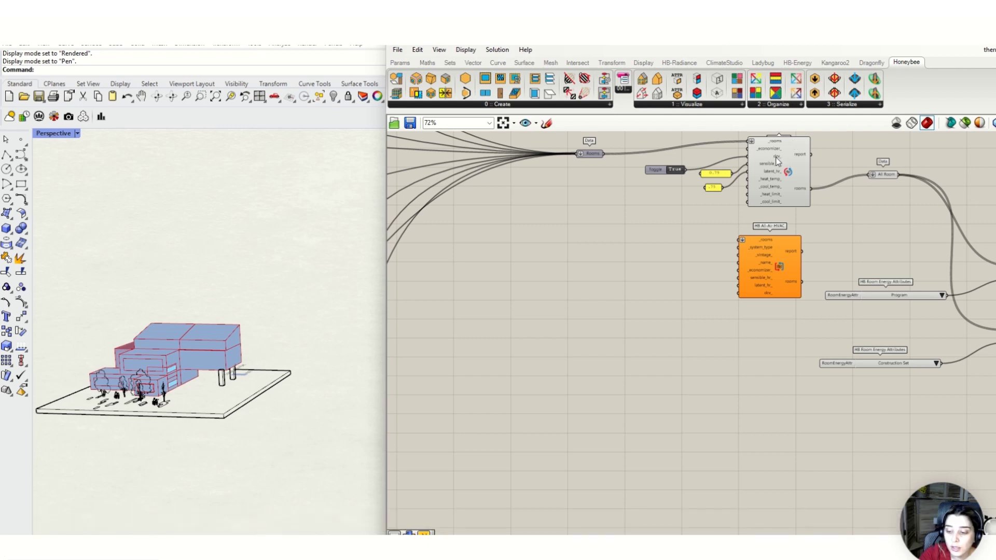
Try a sensible heat recovery value of 76 for HB IdealAir and undo the change
{"action": "scroll", "coordinate": [742, 179], "scroll_direction": "up", "scroll_amount": 4}
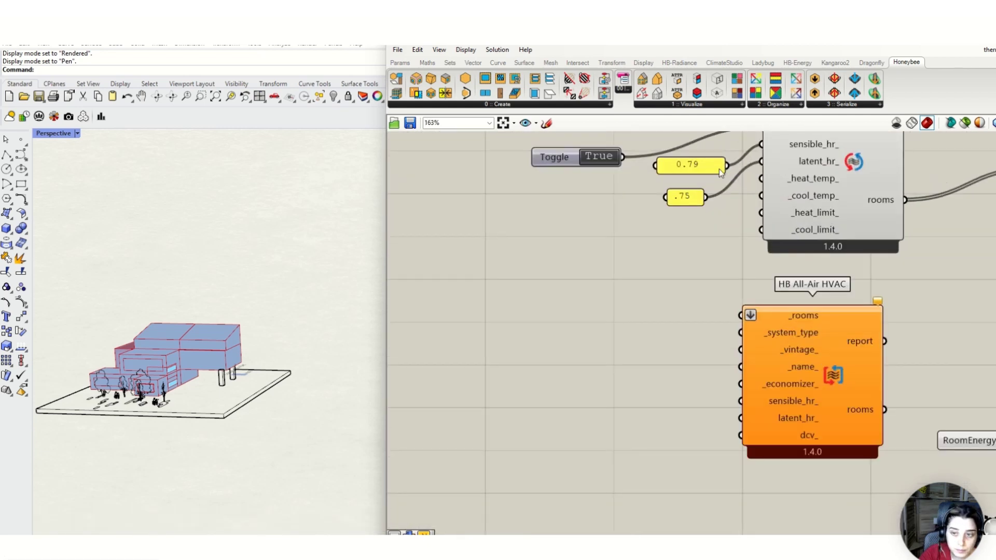
{"action": "double_click", "coordinate": [719, 171]}
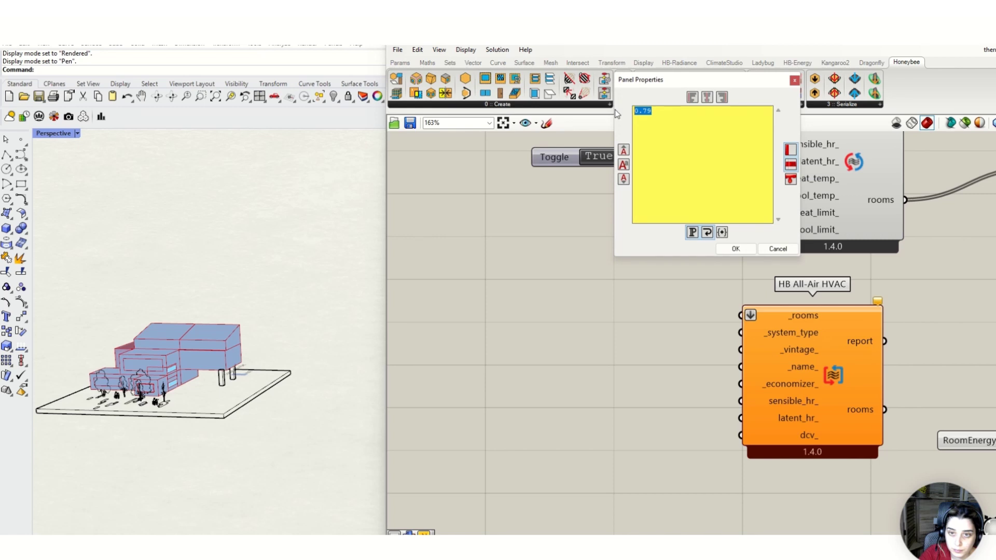
{"action": "left_click", "coordinate": [732, 250]}
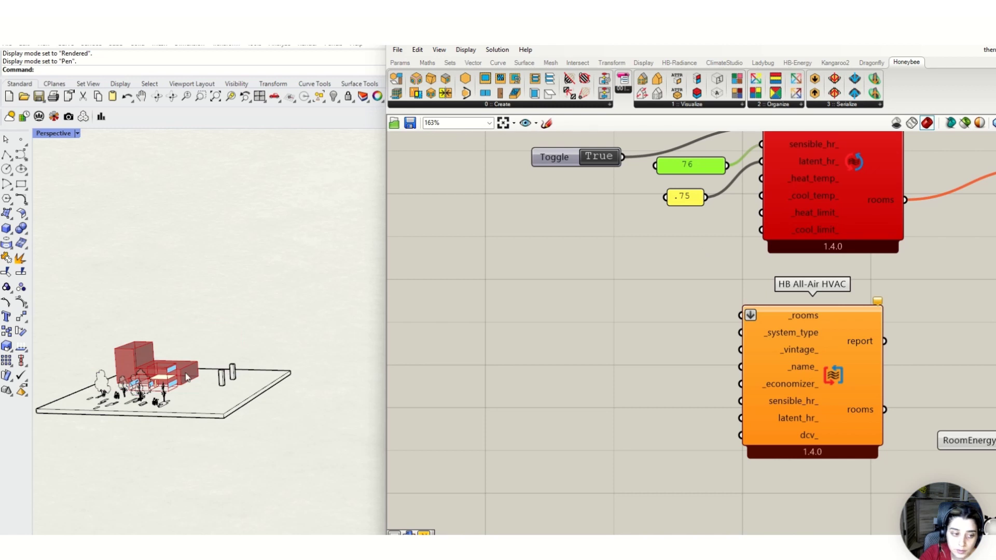
{"action": "key", "text": "ctrl+z"}
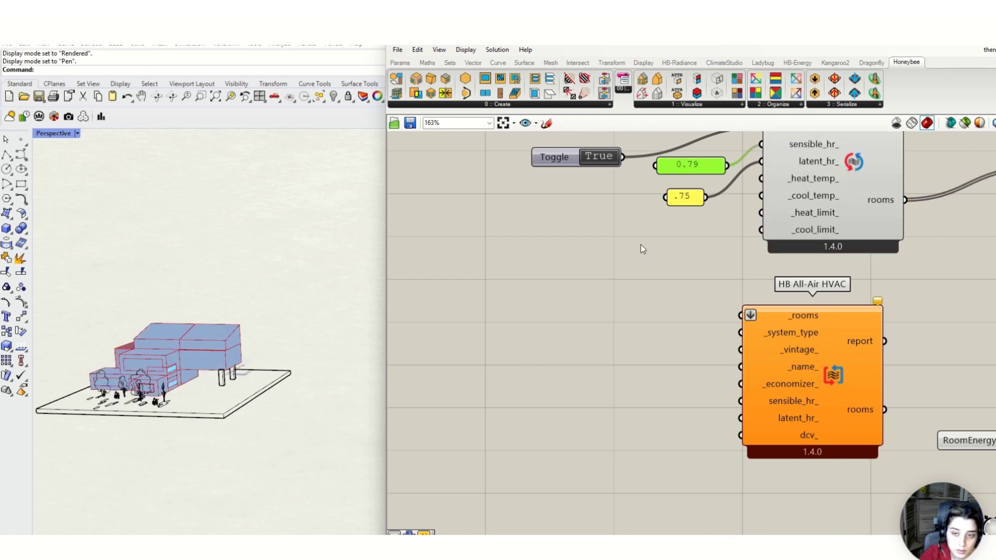
Delete the 0.79 and .75 panels feeding the sensible and latent heat recovery inputs of HB IdealAir
{"action": "scroll", "coordinate": [640, 244], "scroll_direction": "up", "scroll_amount": 1}
{"action": "left_click_drag", "start_coordinate": [709, 222], "coordinate": [694, 143]}
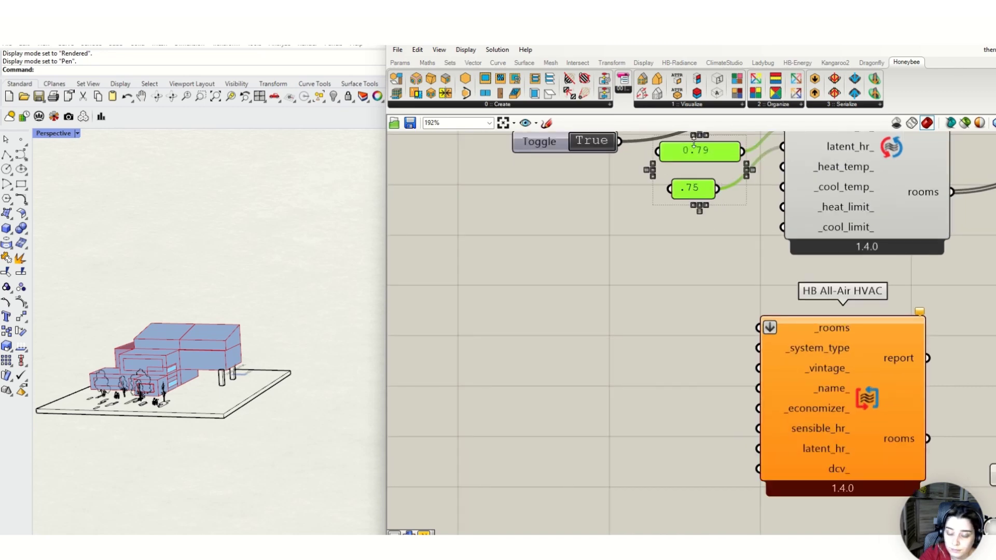
{"action": "key", "text": "Delete"}
{"action": "right_click_drag", "start_coordinate": [291, 304], "coordinate": [309, 322]}
{"action": "scroll", "coordinate": [309, 322], "scroll_direction": "up", "scroll_amount": 4}
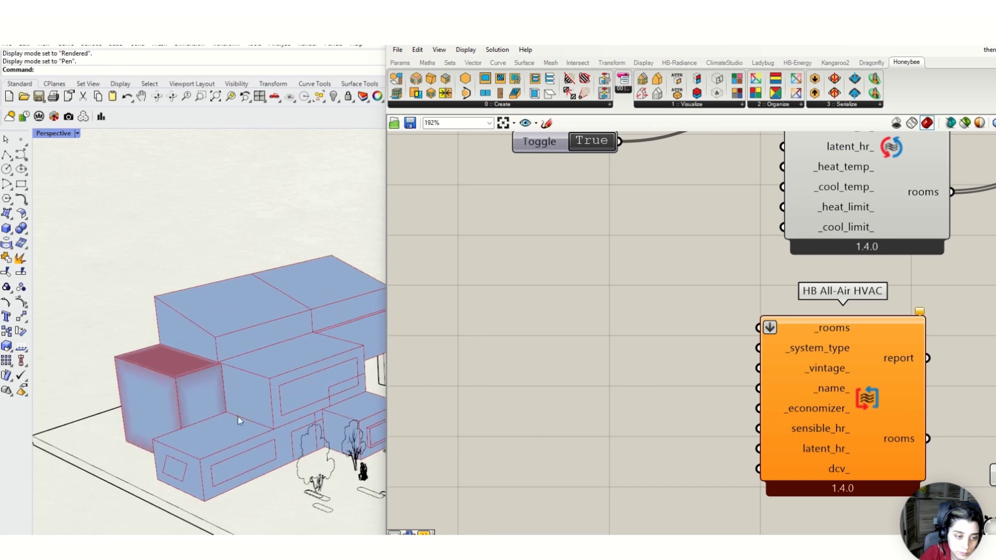
Turn the preview of the HB Color Room Attributes component back on
{"action": "scroll", "coordinate": [721, 284], "scroll_direction": "down", "scroll_amount": 6}
{"action": "scroll", "coordinate": [638, 314], "scroll_direction": "down", "scroll_amount": 3}
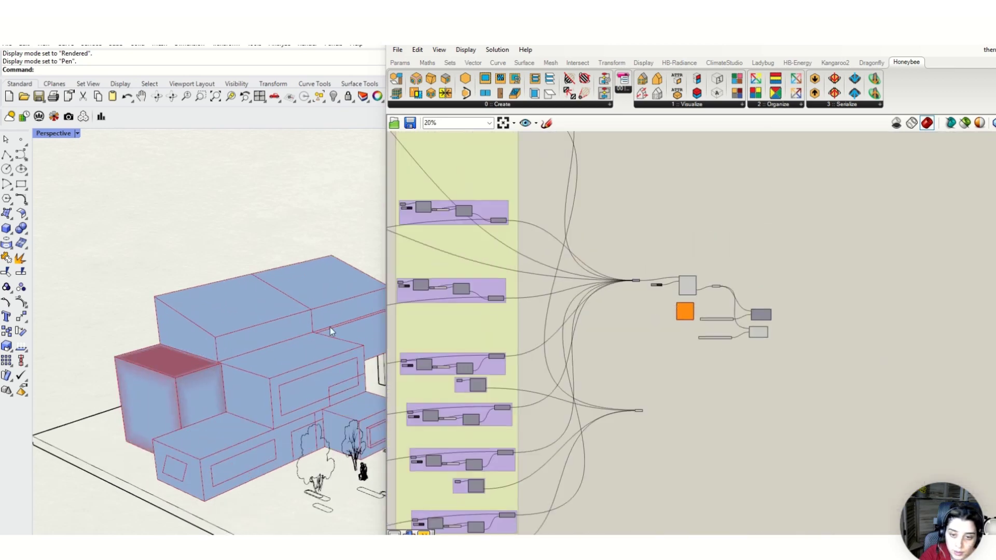
{"action": "scroll", "coordinate": [329, 328], "scroll_direction": "down", "scroll_amount": 3}
{"action": "scroll", "coordinate": [730, 320], "scroll_direction": "up", "scroll_amount": 8}
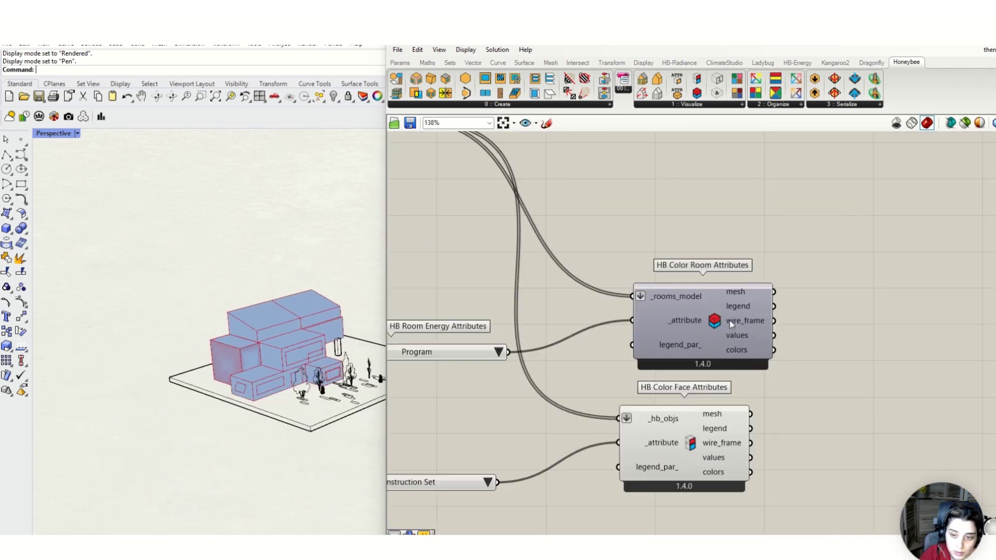
{"action": "left_click", "coordinate": [727, 321]}
{"action": "middle_click", "coordinate": [727, 320]}
{"action": "left_click", "coordinate": [750, 297]}
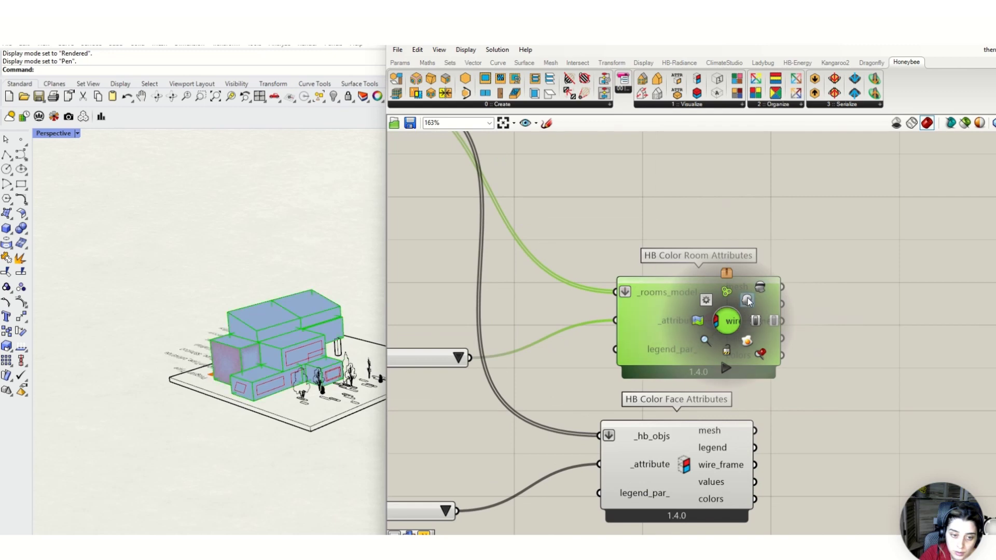
{"action": "left_click", "coordinate": [836, 304]}
Examine the Program Type legend beside the building and the list of rooms collected in the Rooms data parameter
{"action": "scroll", "coordinate": [254, 324], "scroll_direction": "down", "scroll_amount": 5}
{"action": "scroll", "coordinate": [208, 353], "scroll_direction": "up", "scroll_amount": 3}
{"action": "scroll", "coordinate": [210, 354], "scroll_direction": "up", "scroll_amount": 5}
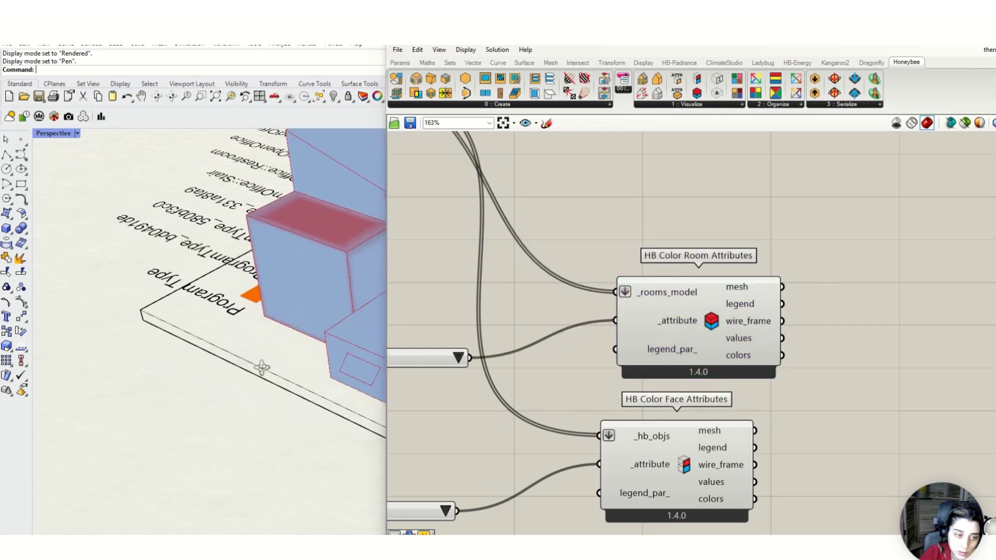
{"action": "scroll", "coordinate": [244, 363], "scroll_direction": "down", "scroll_amount": 2}
{"action": "scroll", "coordinate": [742, 299], "scroll_direction": "down", "scroll_amount": 4}
{"action": "scroll", "coordinate": [742, 300], "scroll_direction": "down", "scroll_amount": 4}
{"action": "scroll", "coordinate": [655, 257], "scroll_direction": "up", "scroll_amount": 6}
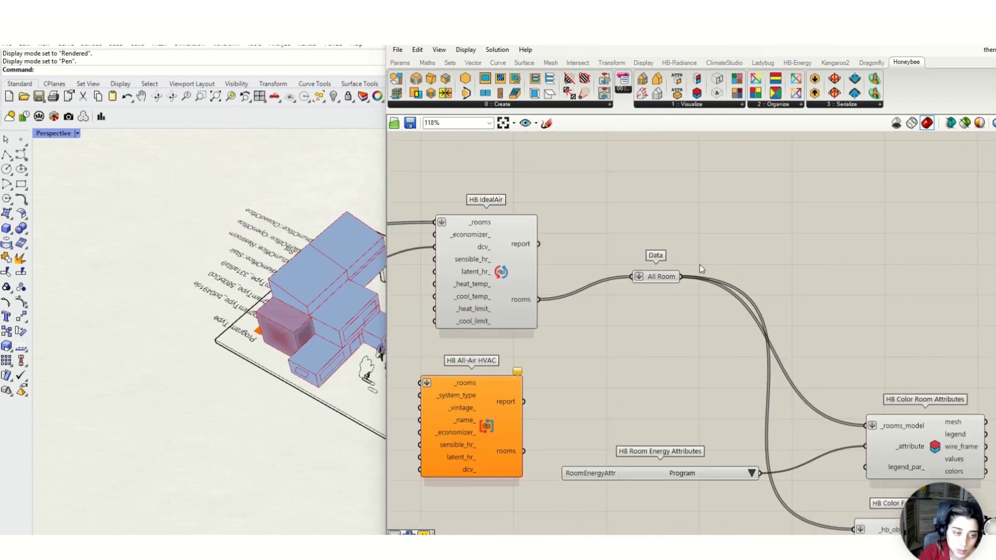
{"action": "scroll", "coordinate": [809, 291], "scroll_direction": "down", "scroll_amount": 4}
{"action": "scroll", "coordinate": [503, 260], "scroll_direction": "up", "scroll_amount": 6}
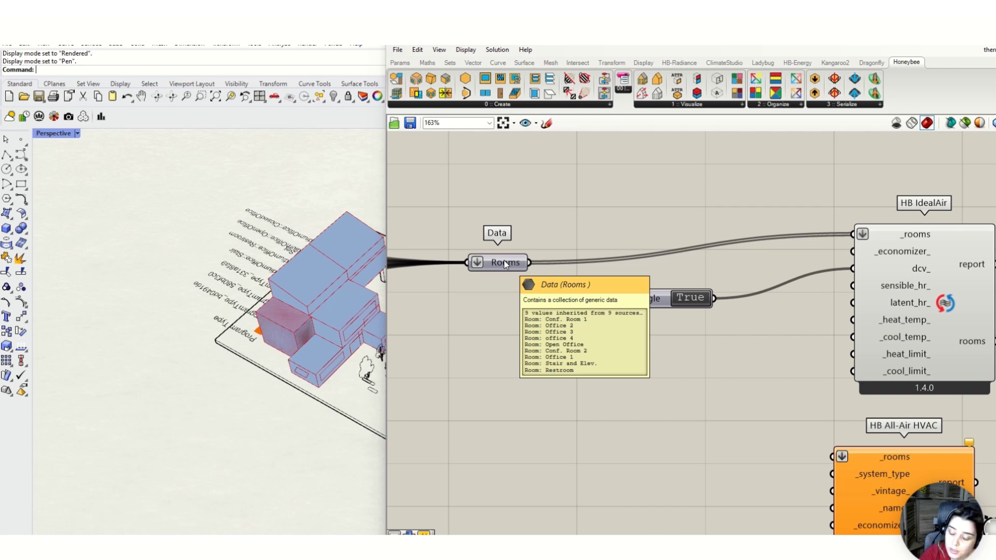
Set the Boolean toggle for the dcv_ input of HB IdealAir to False
{"action": "scroll", "coordinate": [503, 263], "scroll_direction": "down", "scroll_amount": 3}
{"action": "scroll", "coordinate": [705, 256], "scroll_direction": "up", "scroll_amount": 2}
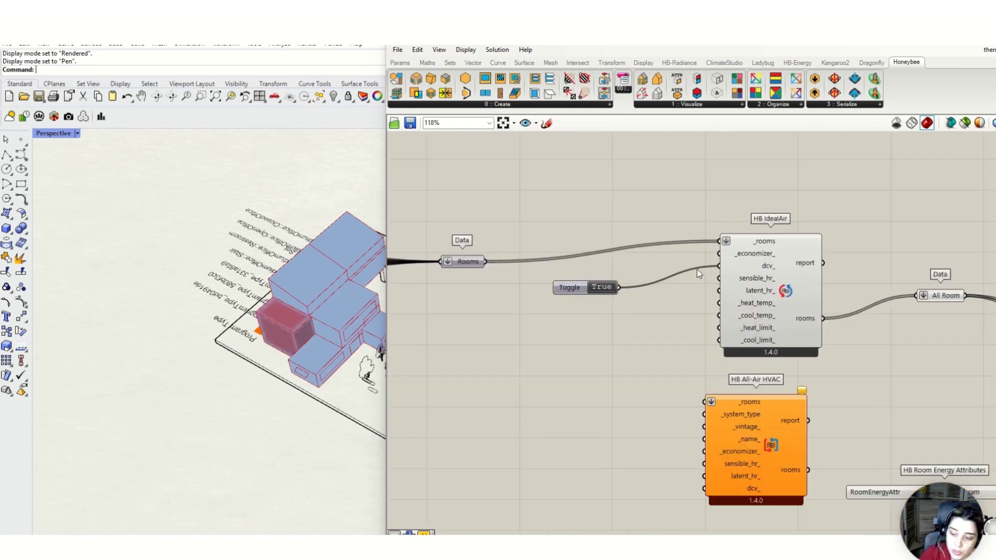
{"action": "double_click", "coordinate": [589, 291]}
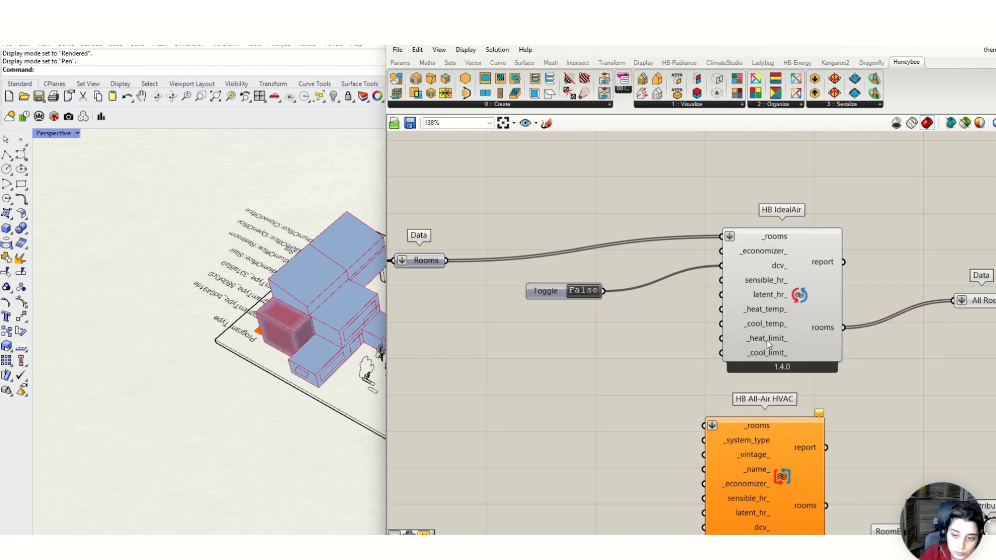
Examine the HB IdealAir limits and rooms output, the HB Color Room Attributes inputs and the rooms coloured by program type
{"action": "mouse_move", "coordinate": [767, 341]}
{"action": "scroll", "coordinate": [608, 296], "scroll_direction": "down", "scroll_amount": 3}
{"action": "scroll", "coordinate": [821, 299], "scroll_direction": "up", "scroll_amount": 2}
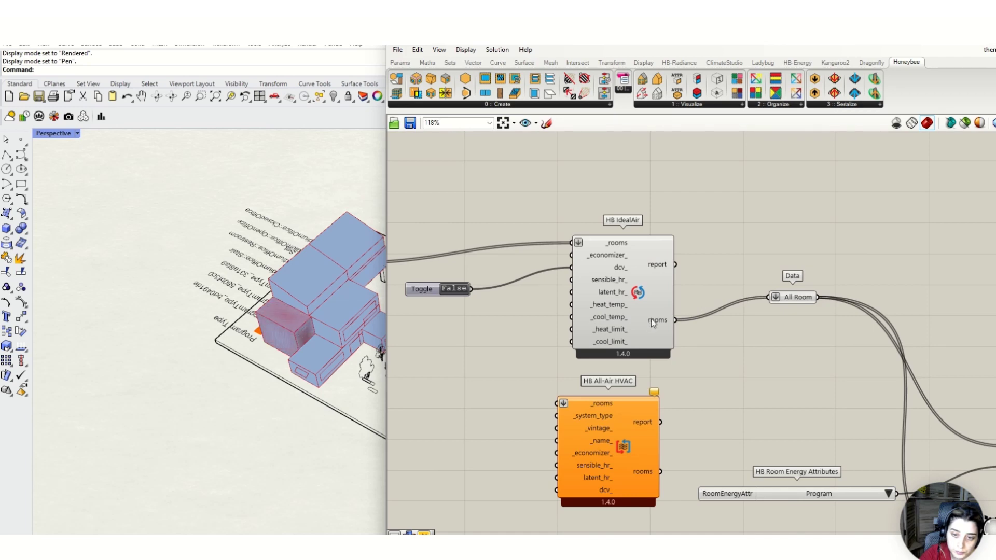
{"action": "mouse_move", "coordinate": [654, 323]}
{"action": "scroll", "coordinate": [653, 323], "scroll_direction": "down", "scroll_amount": 3}
{"action": "scroll", "coordinate": [799, 380], "scroll_direction": "up", "scroll_amount": 2}
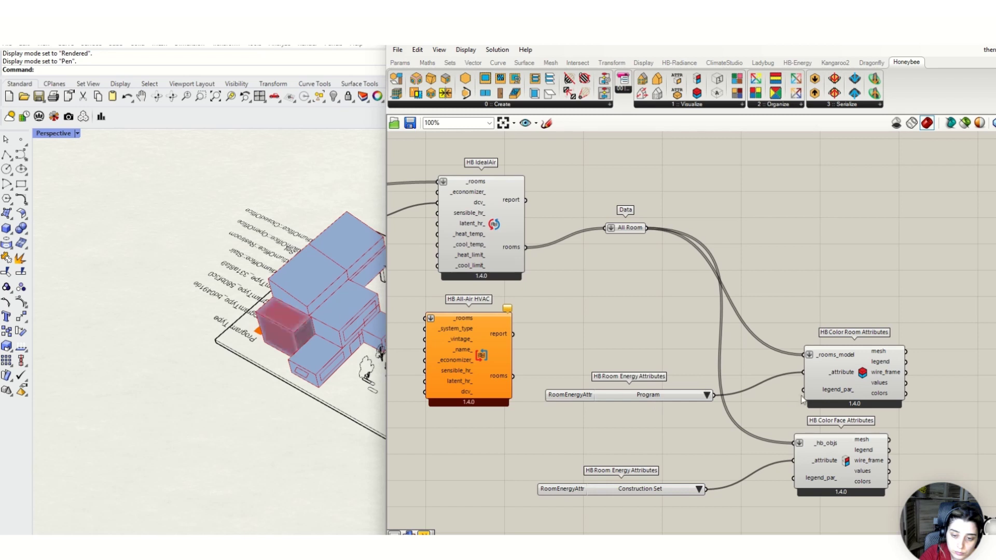
{"action": "mouse_move", "coordinate": [823, 398]}
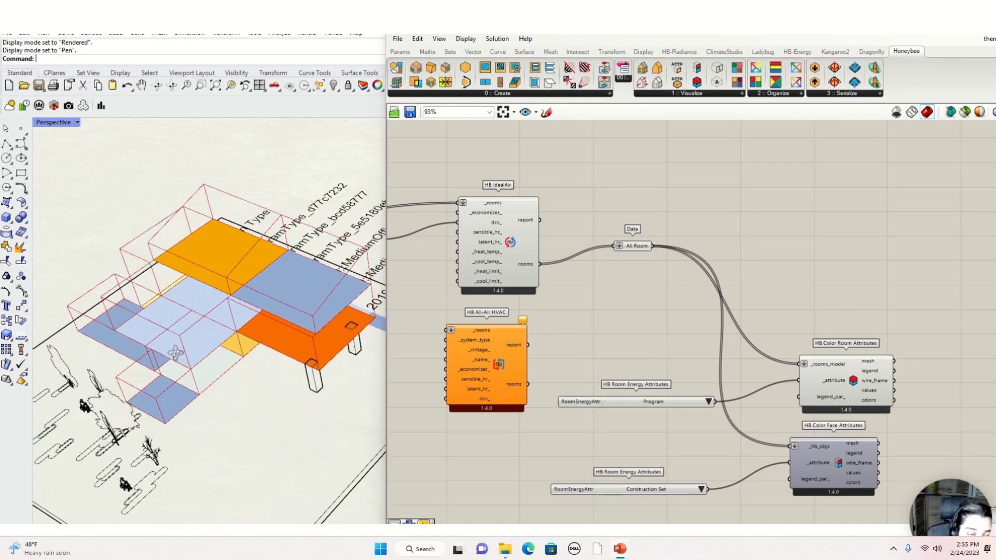
{"action": "right_click_drag", "start_coordinate": [175, 353], "coordinate": [179, 355]}
{"action": "scroll", "coordinate": [272, 315], "scroll_direction": "up", "scroll_amount": 2}
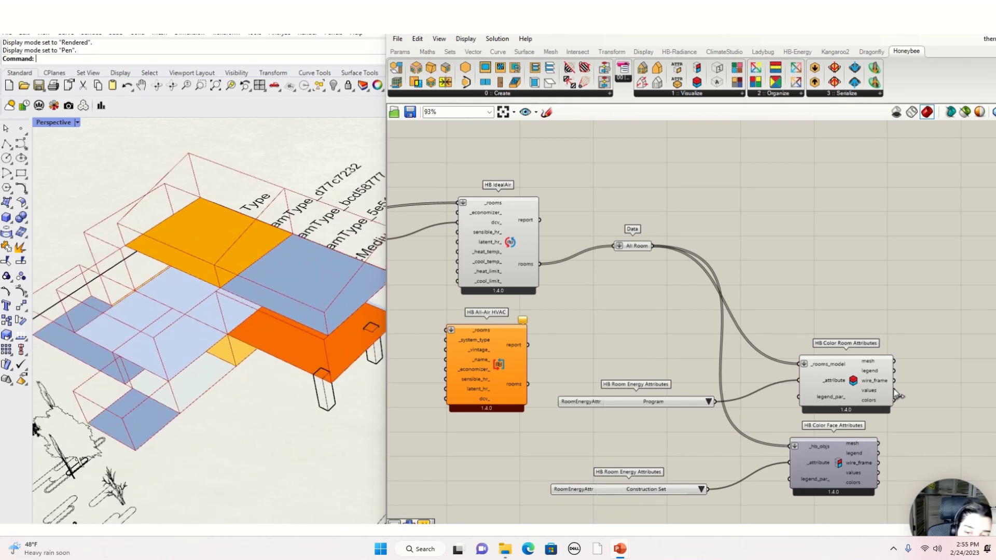
Examine the Program Type legend and the coloured rooms from above to find custom programs lacking readable names
{"action": "left_click", "coordinate": [853, 380]}
{"action": "left_click", "coordinate": [811, 299]}
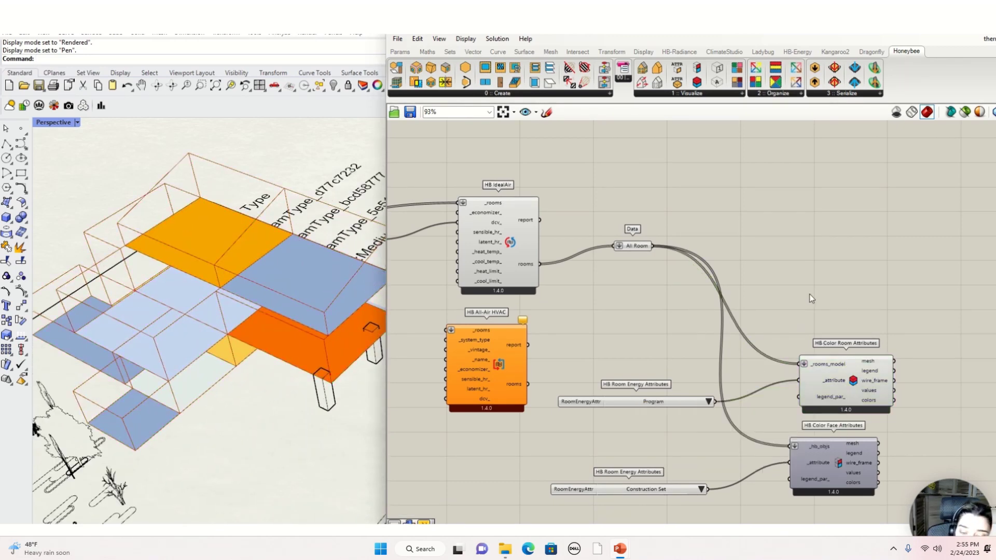
{"action": "scroll", "coordinate": [810, 295], "scroll_direction": "down", "scroll_amount": 3}
{"action": "right_click_drag", "start_coordinate": [135, 239], "coordinate": [97, 295]}
{"action": "scroll", "coordinate": [97, 295], "scroll_direction": "down", "scroll_amount": 4}
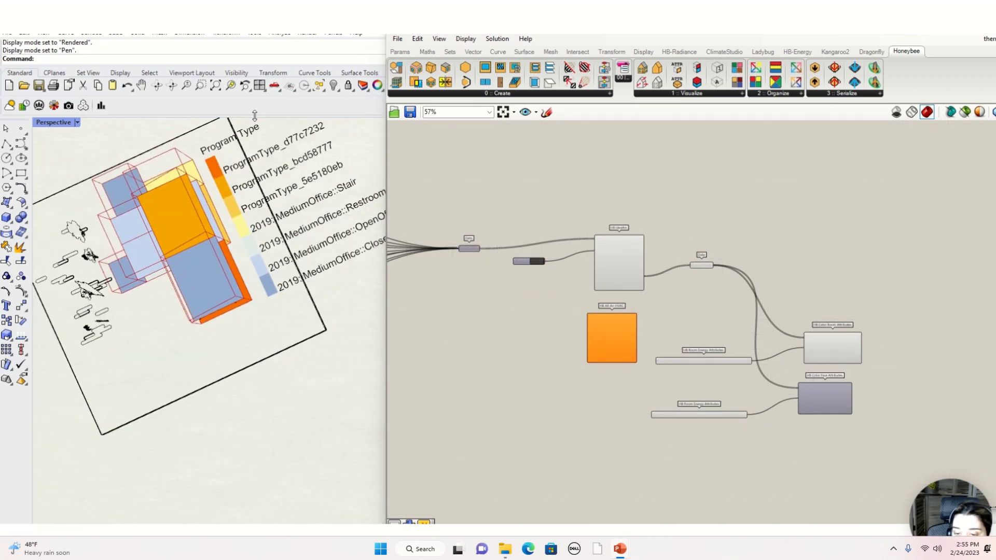
{"action": "scroll", "coordinate": [301, 155], "scroll_direction": "up", "scroll_amount": 2}
Copy the Office 3 name panel and connect the copy to the _name_ input of the HB ProgramType feeding that room
{"action": "scroll", "coordinate": [484, 276], "scroll_direction": "down", "scroll_amount": 6}
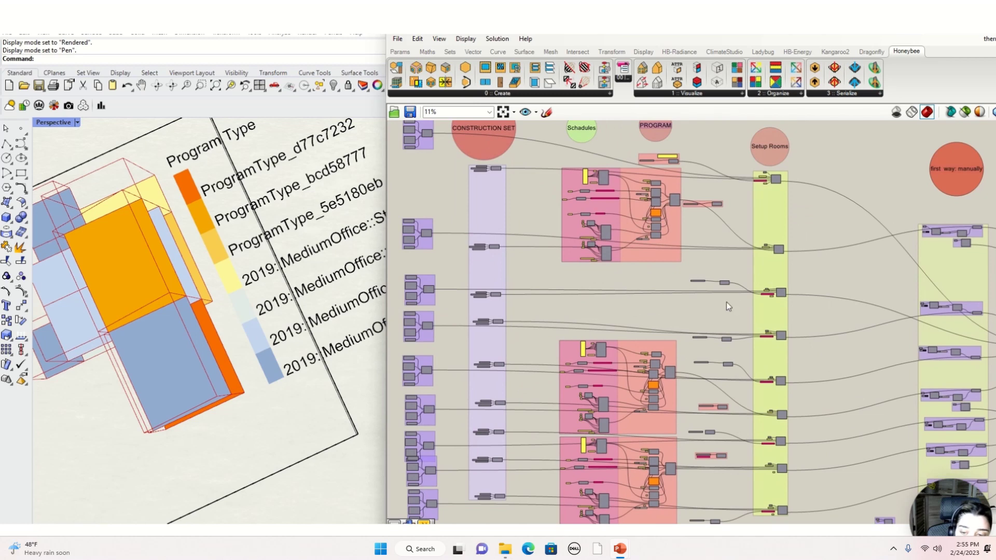
{"action": "scroll", "coordinate": [689, 350], "scroll_direction": "up", "scroll_amount": 5}
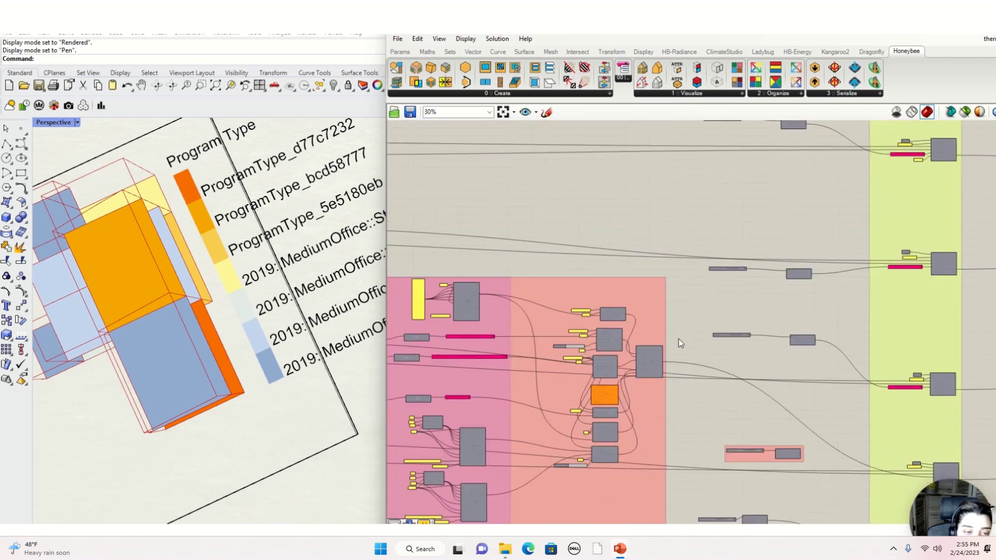
{"action": "scroll", "coordinate": [678, 339], "scroll_direction": "up", "scroll_amount": 4}
{"action": "scroll", "coordinate": [628, 345], "scroll_direction": "down", "scroll_amount": 6}
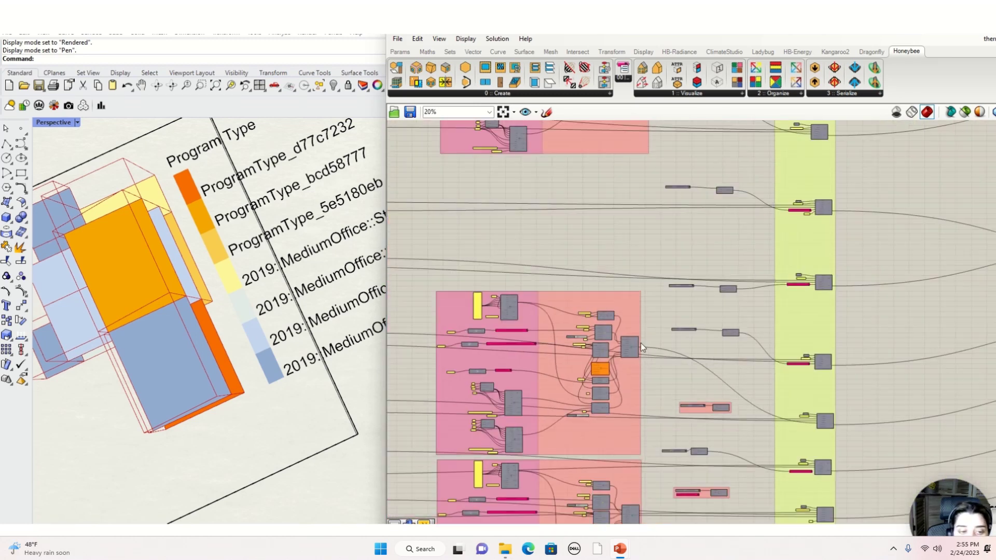
{"action": "scroll", "coordinate": [796, 291], "scroll_direction": "up", "scroll_amount": 8}
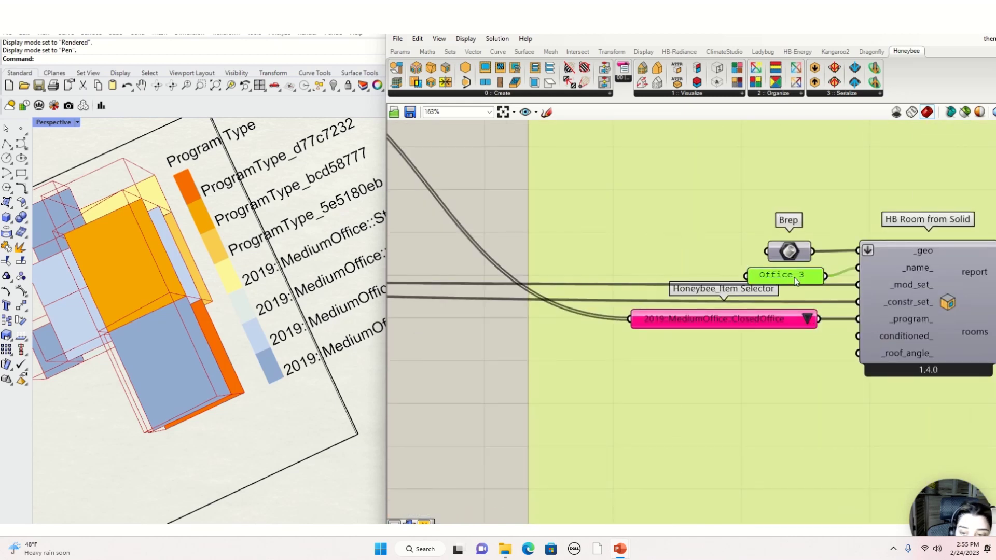
{"action": "key", "text": "ctrl+c"}
{"action": "key", "text": "ctrl+v"}
{"action": "left_click_drag", "start_coordinate": [794, 281], "coordinate": [575, 295]}
{"action": "scroll", "coordinate": [888, 343], "scroll_direction": "down", "scroll_amount": 6}
{"action": "scroll", "coordinate": [488, 286], "scroll_direction": "up", "scroll_amount": 6}
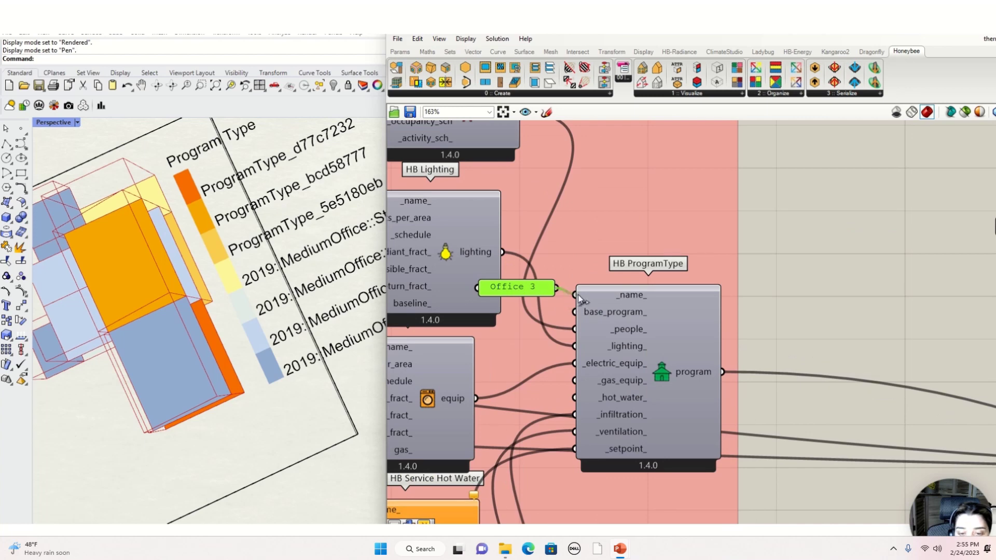
Copy the Conf. Room 2 name panel and connect the copy to the _name_ input of that room's HB ProgramType
{"action": "scroll", "coordinate": [565, 285], "scroll_direction": "down", "scroll_amount": 7}
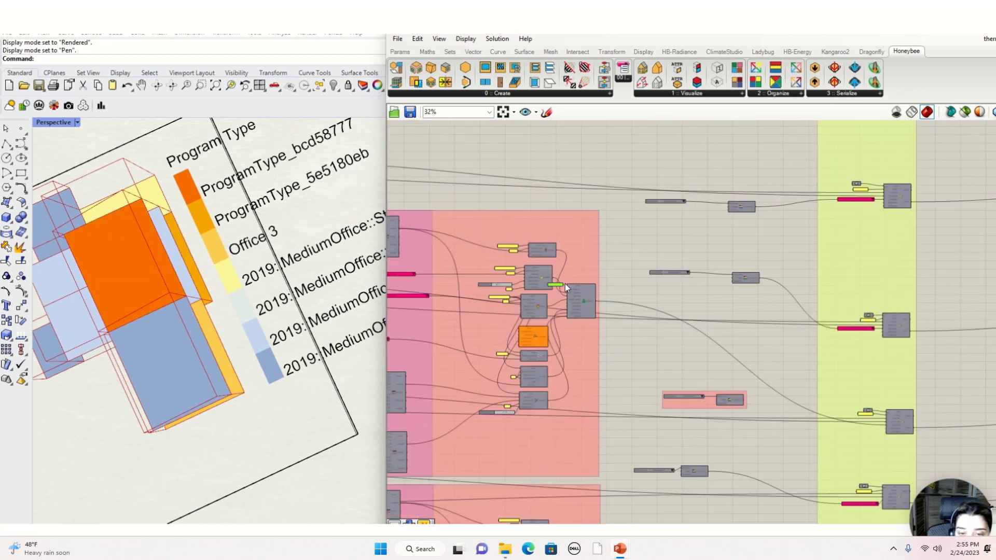
{"action": "scroll", "coordinate": [654, 252], "scroll_direction": "down", "scroll_amount": 5}
{"action": "scroll", "coordinate": [695, 340], "scroll_direction": "up", "scroll_amount": 11}
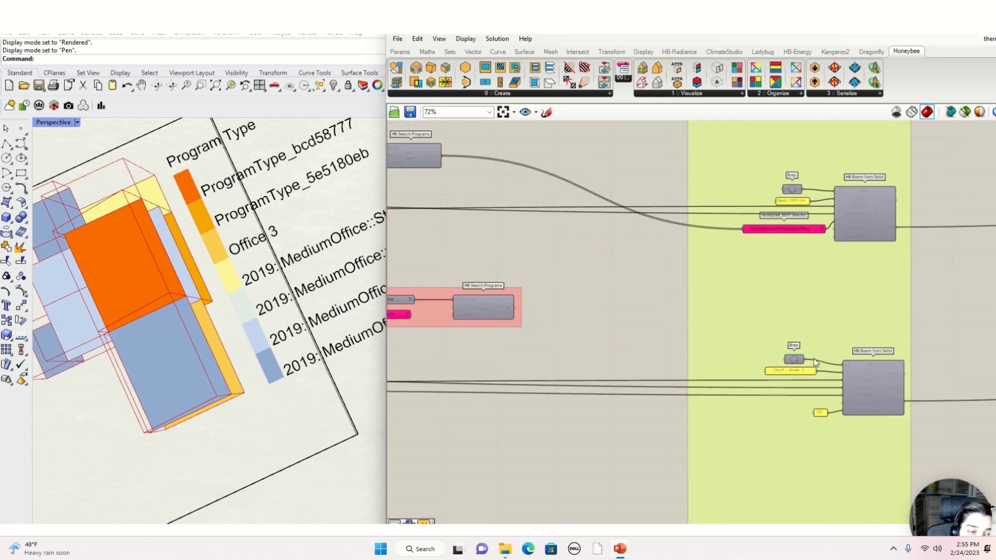
{"action": "left_click", "coordinate": [809, 371]}
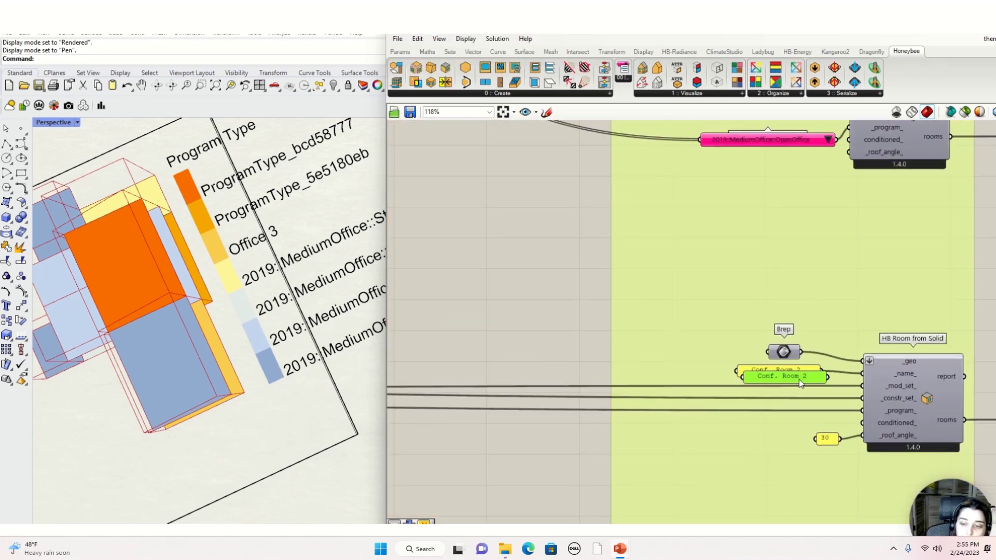
{"action": "left_click_drag", "start_coordinate": [799, 371], "coordinate": [665, 416], "text": "alt"}
{"action": "scroll", "coordinate": [861, 391], "scroll_direction": "down", "scroll_amount": 7}
{"action": "scroll", "coordinate": [570, 365], "scroll_direction": "up", "scroll_amount": 8}
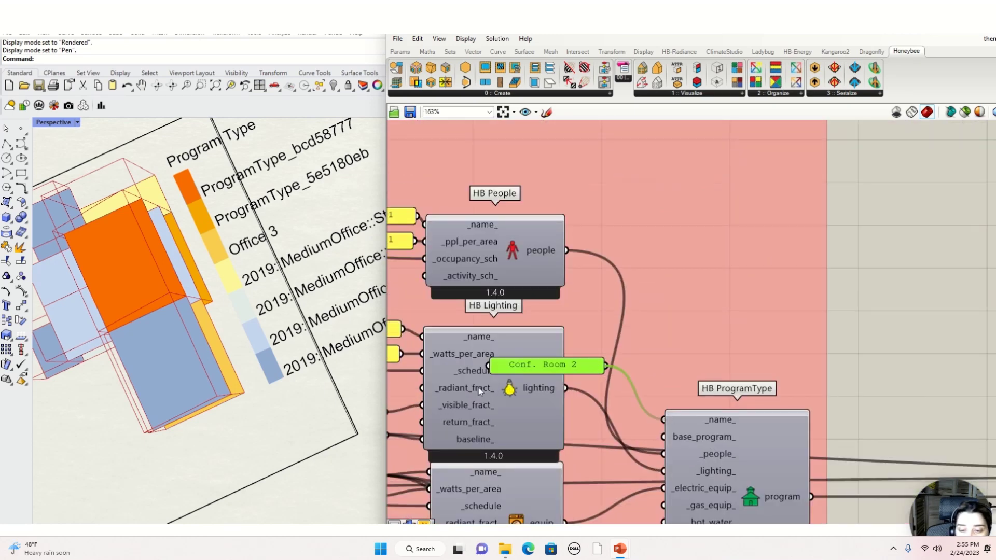
Copy the Conf. Room 1 name panel and connect the copy to the _name_ input of that room's HB ProgramType
{"action": "scroll", "coordinate": [208, 311], "scroll_direction": "down", "scroll_amount": 5}
{"action": "scroll", "coordinate": [688, 273], "scroll_direction": "down", "scroll_amount": 6}
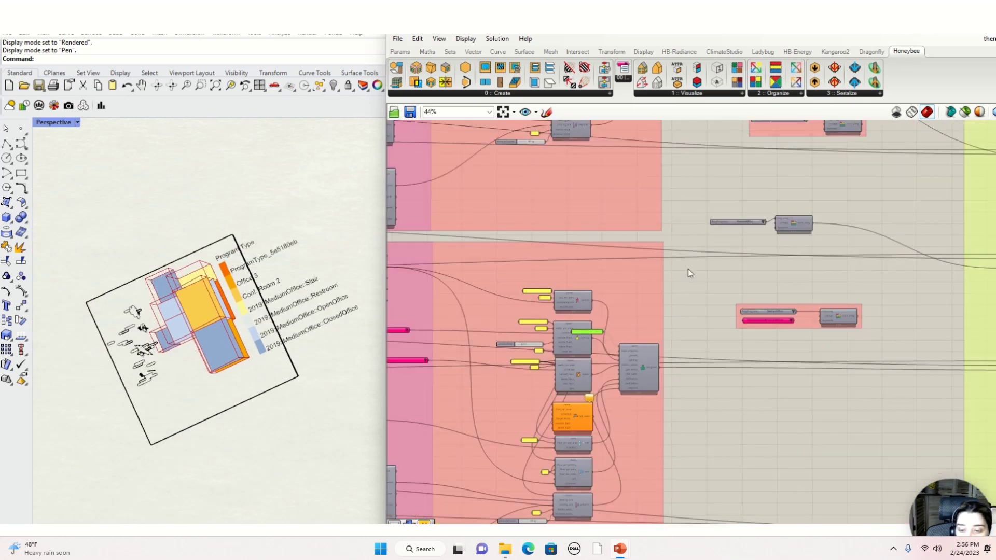
{"action": "right_click_drag", "start_coordinate": [689, 271], "coordinate": [733, 456]}
{"action": "right_click_drag", "start_coordinate": [776, 137], "coordinate": [743, 473]}
{"action": "right_click_drag", "start_coordinate": [688, 147], "coordinate": [673, 392]}
{"action": "right_click_drag", "start_coordinate": [824, 378], "coordinate": [670, 362]}
{"action": "scroll", "coordinate": [876, 477], "scroll_direction": "up", "scroll_amount": 6}
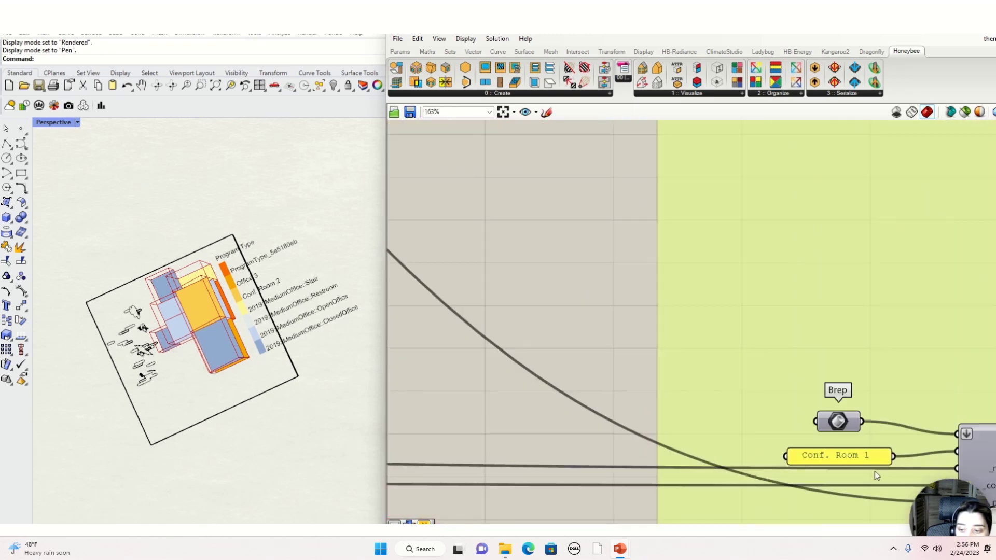
{"action": "left_click", "coordinate": [867, 457]}
{"action": "key", "text": "ctrl+c"}
{"action": "key", "text": "ctrl+v"}
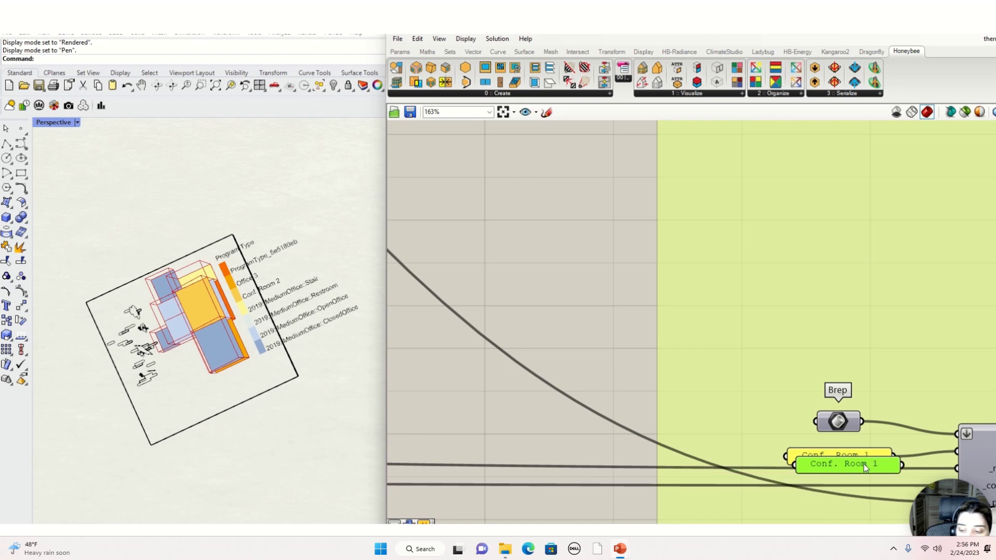
{"action": "scroll", "coordinate": [880, 480], "scroll_direction": "down", "scroll_amount": 10}
{"action": "left_click_drag", "start_coordinate": [864, 465], "coordinate": [661, 341]}
{"action": "scroll", "coordinate": [646, 354], "scroll_direction": "up", "scroll_amount": 11}
{"action": "scroll", "coordinate": [634, 336], "scroll_direction": "up", "scroll_amount": 1}
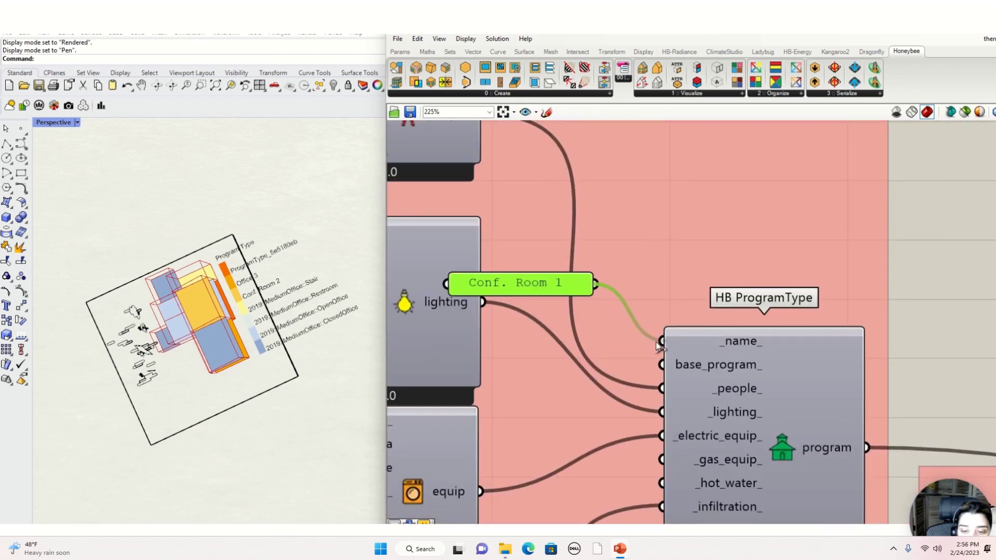
Examine the renamed Program Type legend entries against the coloured building and the PROGRAM groups on the canvas
{"action": "scroll", "coordinate": [260, 279], "scroll_direction": "up", "scroll_amount": 3}
{"action": "scroll", "coordinate": [260, 279], "scroll_direction": "up", "scroll_amount": 1}
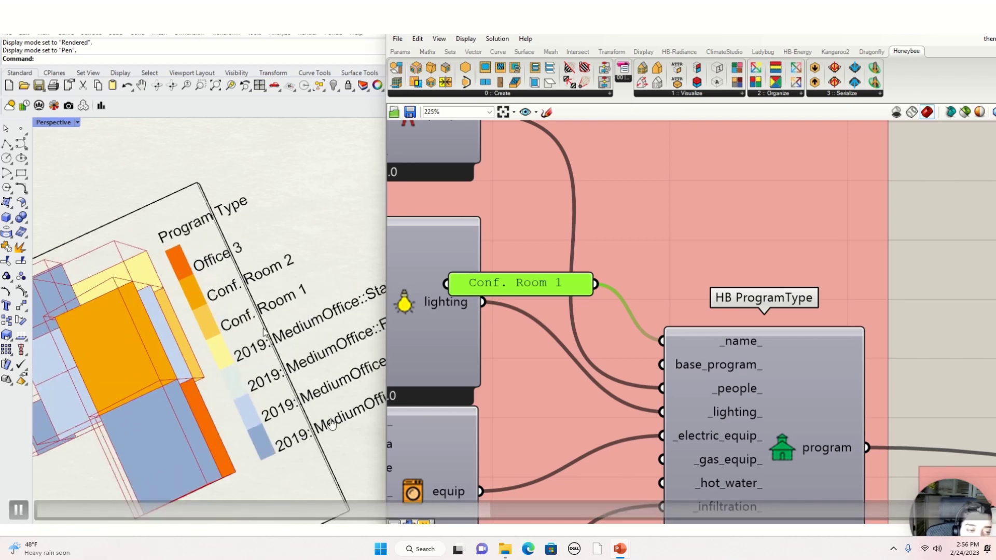
{"action": "scroll", "coordinate": [331, 425], "scroll_direction": "down", "scroll_amount": 3}
{"action": "scroll", "coordinate": [326, 316], "scroll_direction": "up", "scroll_amount": 1}
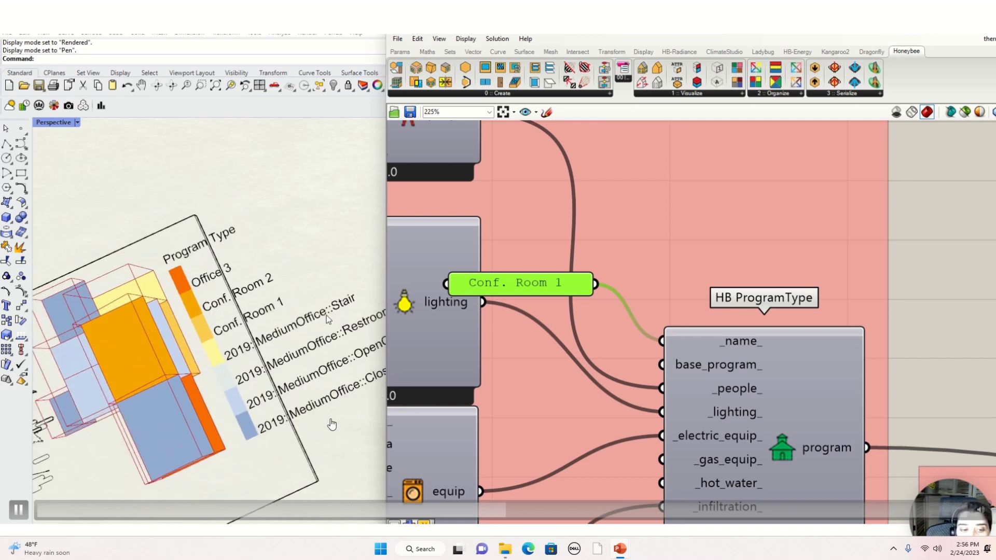
{"action": "scroll", "coordinate": [331, 326], "scroll_direction": "down", "scroll_amount": 2}
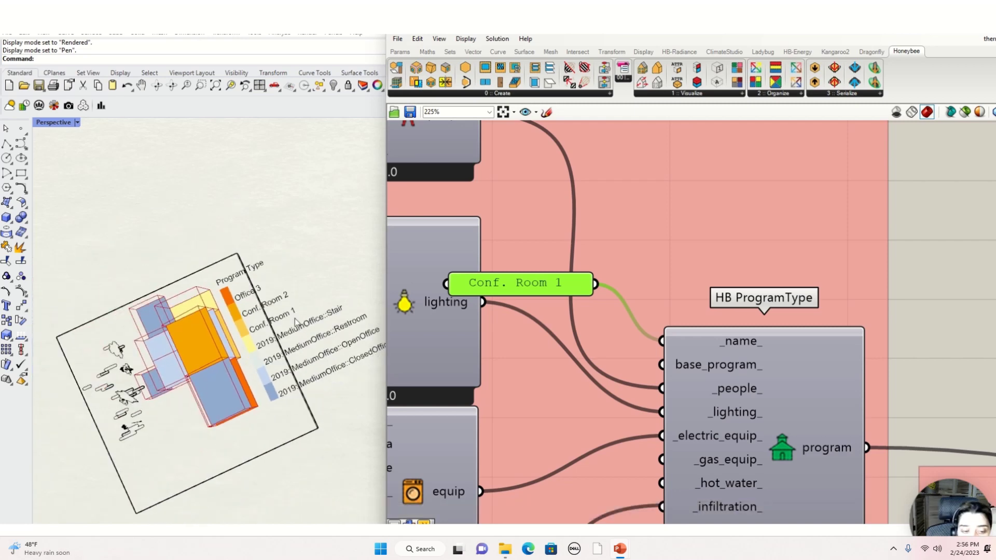
{"action": "scroll", "coordinate": [642, 310], "scroll_direction": "down", "scroll_amount": 8}
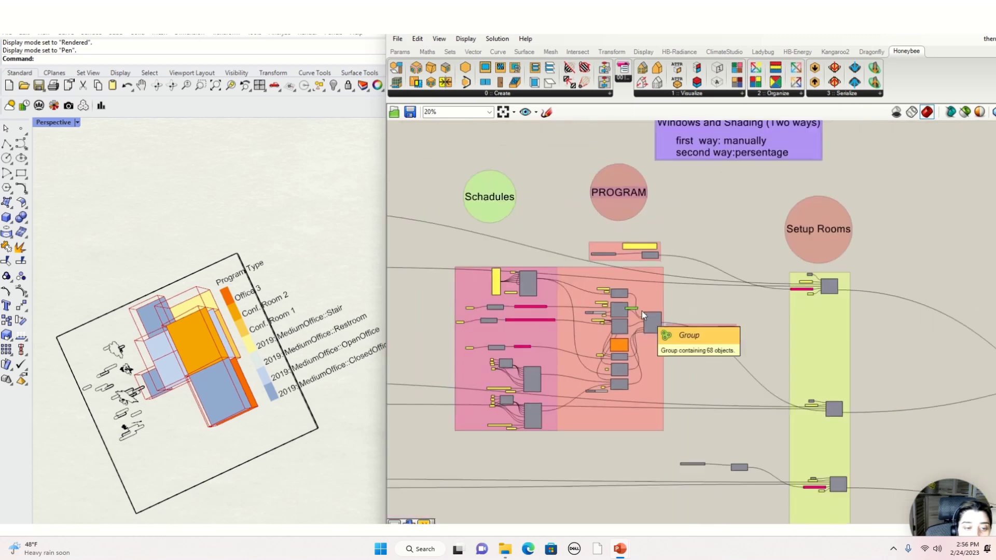
{"action": "scroll", "coordinate": [682, 284], "scroll_direction": "up", "scroll_amount": 3}
{"action": "scroll", "coordinate": [286, 296], "scroll_direction": "up", "scroll_amount": 3}
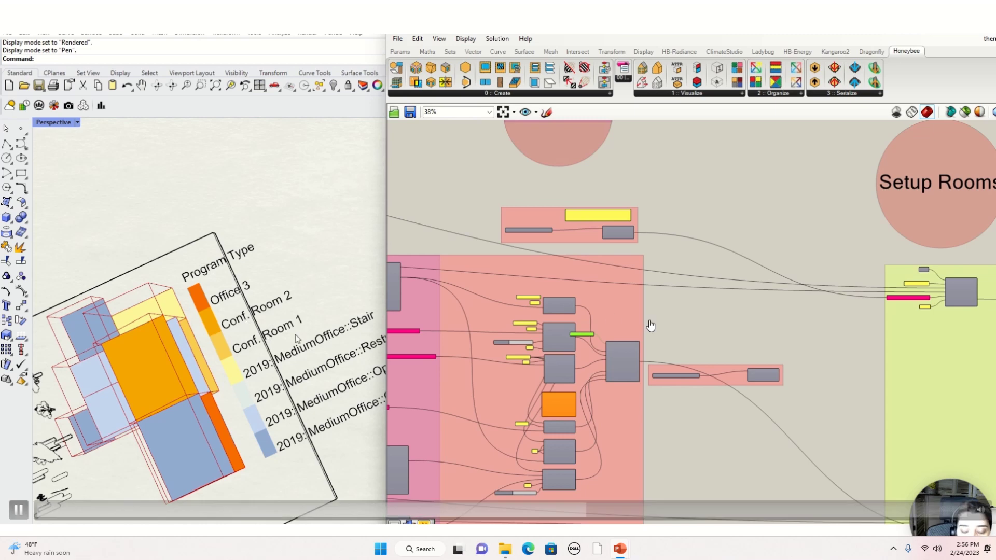
{"action": "scroll", "coordinate": [209, 363], "scroll_direction": "down", "scroll_amount": 2}
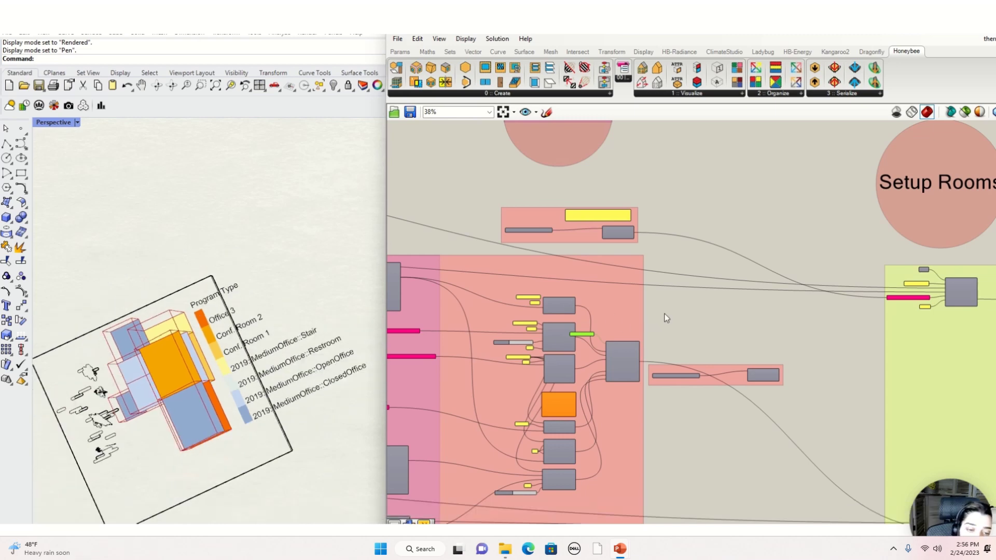
{"action": "scroll", "coordinate": [666, 318], "scroll_direction": "down", "scroll_amount": 4}
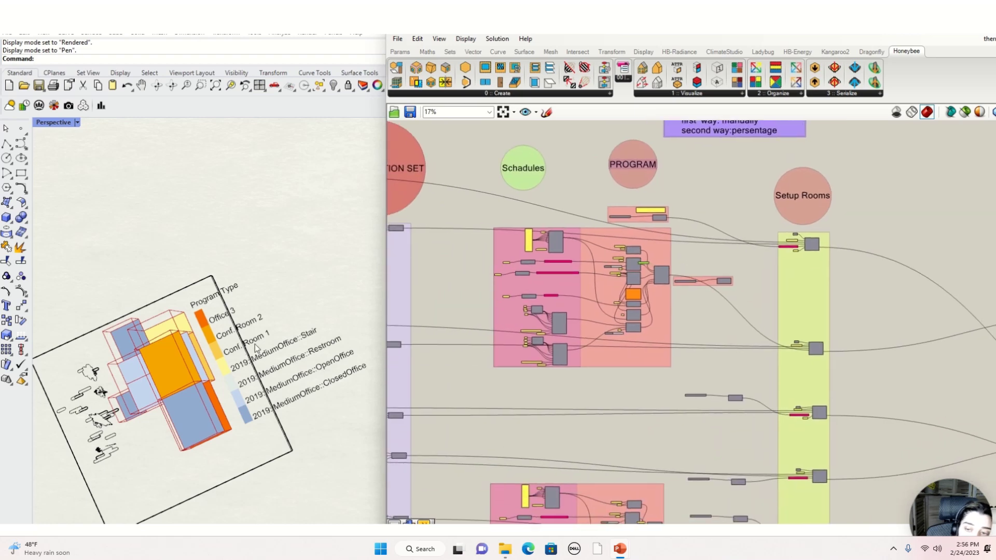
{"action": "scroll", "coordinate": [232, 324], "scroll_direction": "up", "scroll_amount": 3}
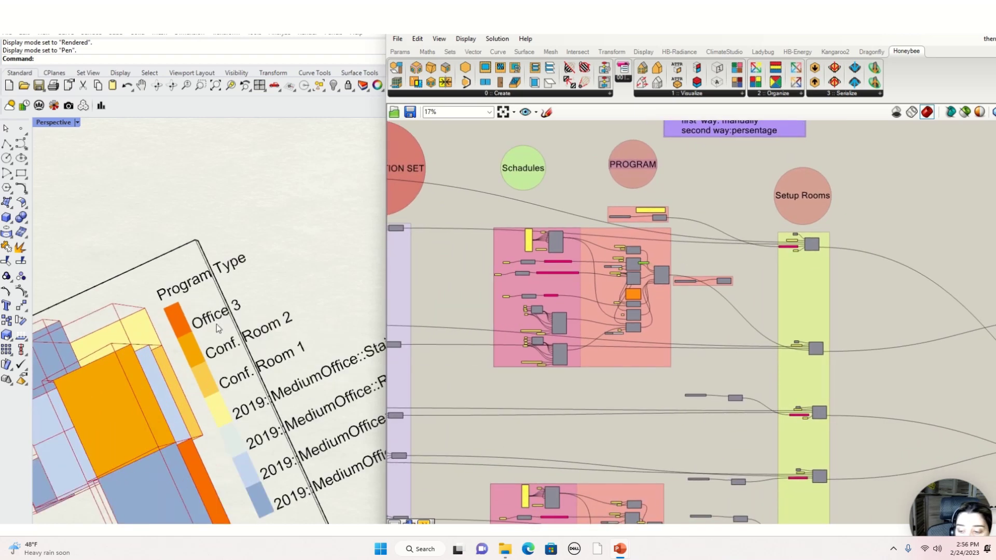
{"action": "scroll", "coordinate": [242, 357], "scroll_direction": "down", "scroll_amount": 5}
{"action": "scroll", "coordinate": [348, 346], "scroll_direction": "up", "scroll_amount": 4}
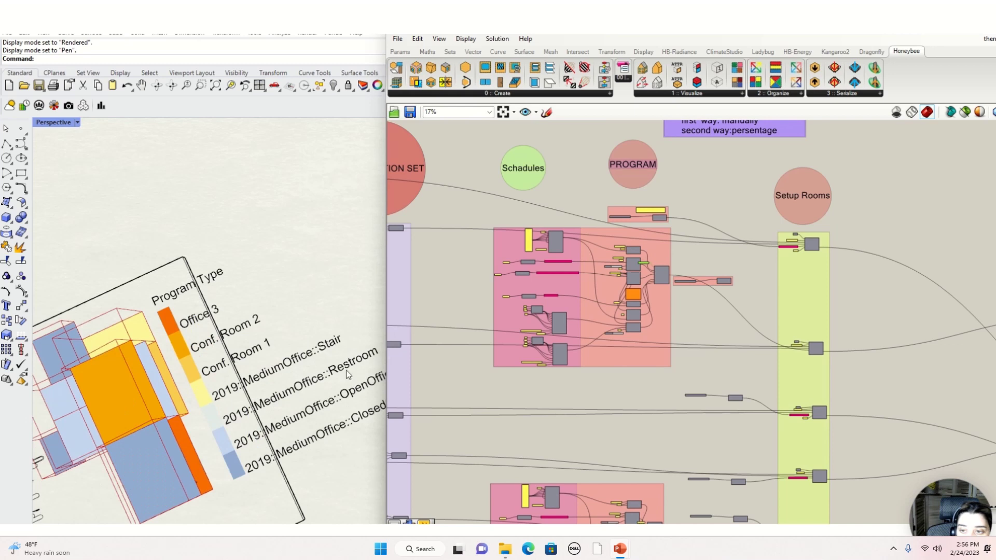
{"action": "scroll", "coordinate": [346, 396], "scroll_direction": "down", "scroll_amount": 2}
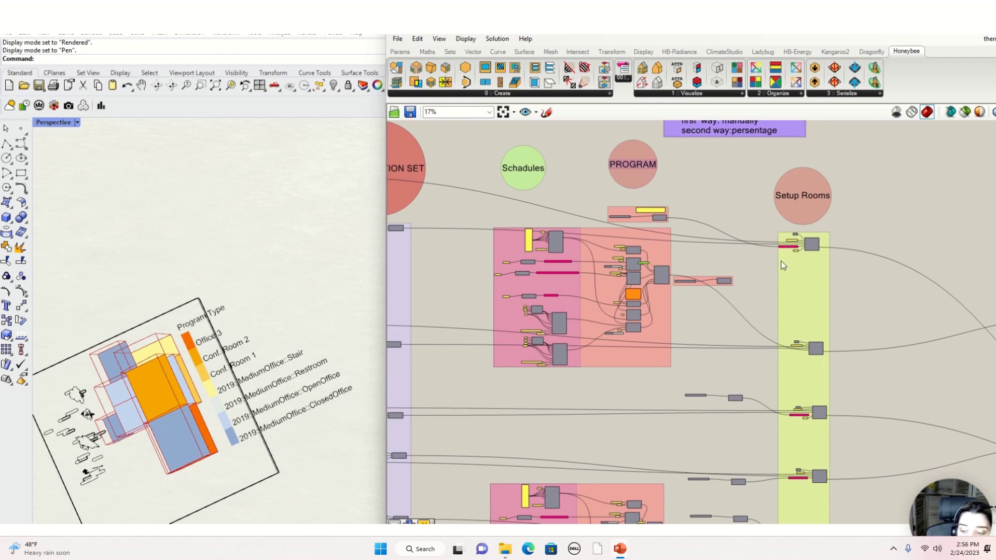
Review the names and programs feeding the HB Room from Solid components in Setup Rooms, and inspect the coloured building in perspective
{"action": "scroll", "coordinate": [817, 243], "scroll_direction": "up", "scroll_amount": 5}
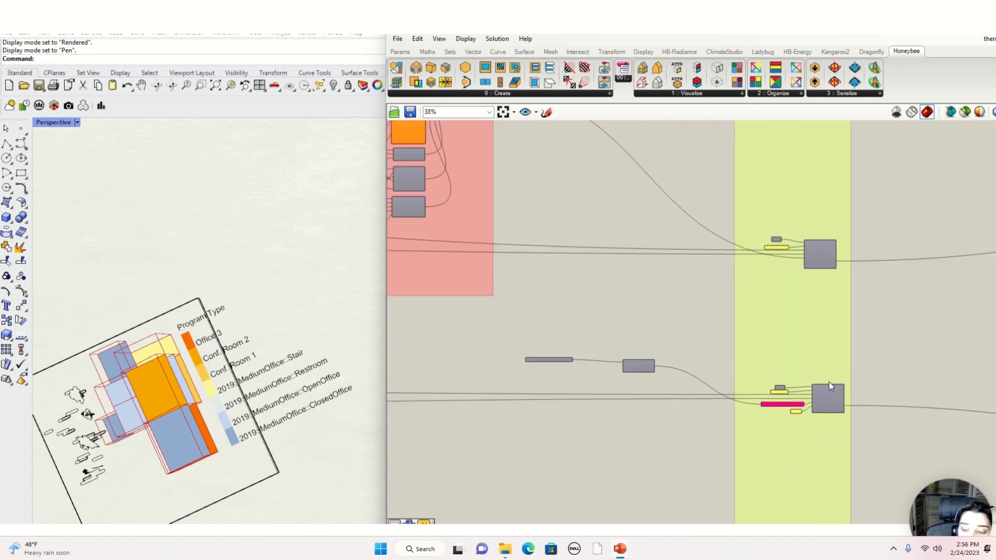
{"action": "right_click_drag", "start_coordinate": [832, 499], "coordinate": [814, 334]}
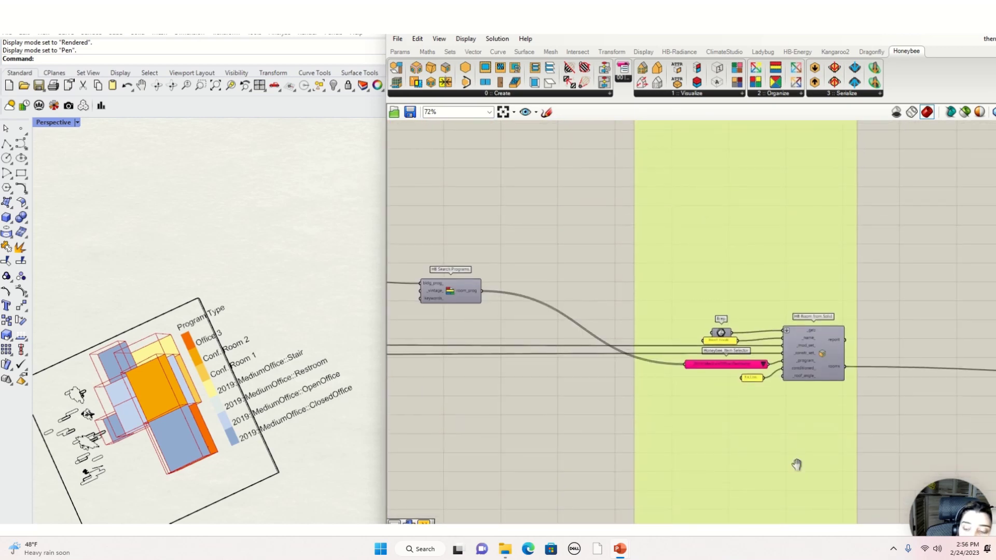
{"action": "mouse_move", "coordinate": [798, 465]}
{"action": "right_mouse_down"}
{"action": "mouse_move", "coordinate": [784, 336]}
{"action": "mouse_move", "coordinate": [754, 298]}
{"action": "right_mouse_up"}
{"action": "right_click_drag", "start_coordinate": [781, 333], "coordinate": [779, 207]}
{"action": "right_click_drag", "start_coordinate": [775, 412], "coordinate": [774, 312]}
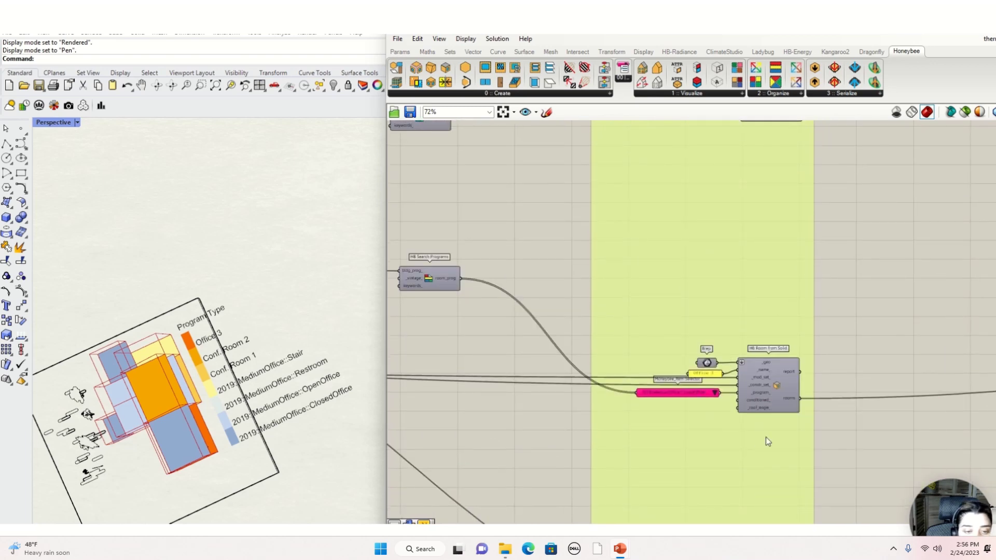
{"action": "right_click_drag", "start_coordinate": [765, 437], "coordinate": [692, 333]}
{"action": "right_click_drag", "start_coordinate": [708, 429], "coordinate": [682, 289]}
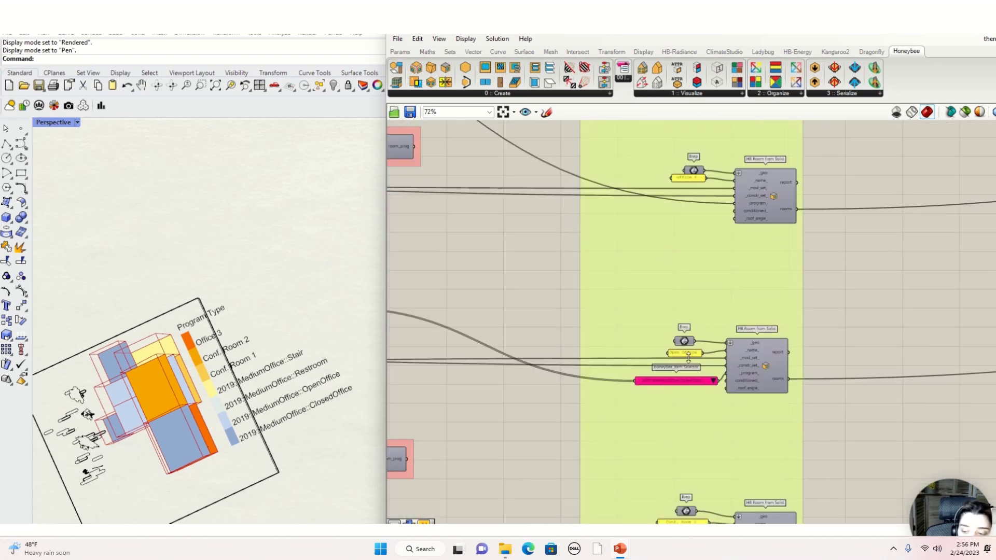
{"action": "right_click_drag", "start_coordinate": [671, 401], "coordinate": [661, 250]}
{"action": "right_click_drag", "start_coordinate": [657, 388], "coordinate": [692, 179]}
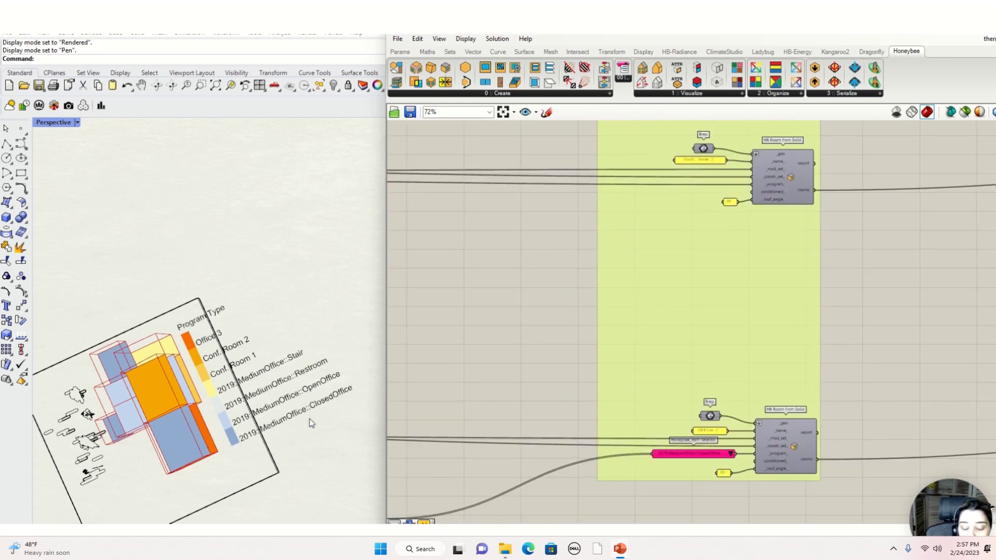
{"action": "scroll", "coordinate": [183, 413], "scroll_direction": "down", "scroll_amount": 4}
{"action": "right_click_drag", "start_coordinate": [183, 414], "coordinate": [226, 302]}
{"action": "scroll", "coordinate": [141, 474], "scroll_direction": "up", "scroll_amount": 3}
{"action": "scroll", "coordinate": [148, 419], "scroll_direction": "down", "scroll_amount": 6}
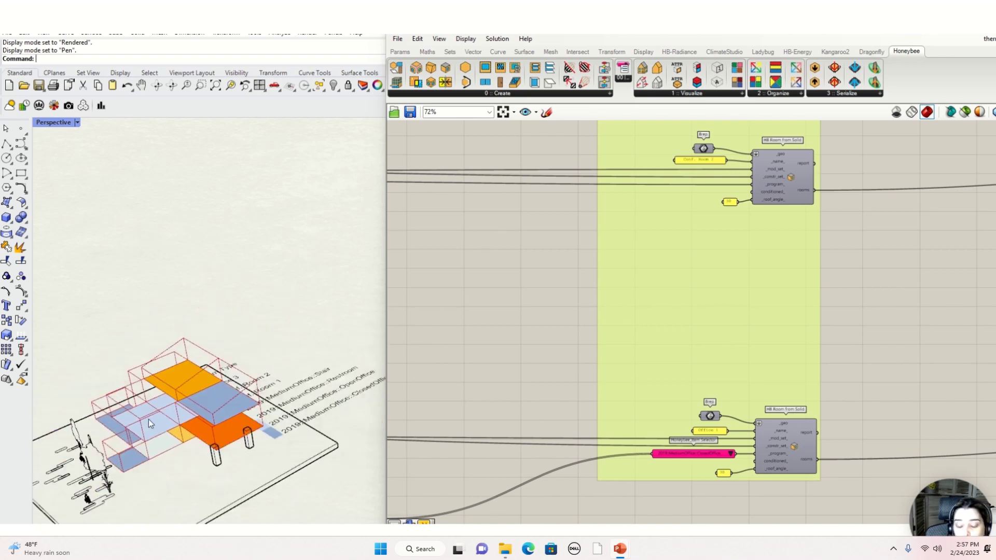
{"action": "right_click_drag", "start_coordinate": [165, 449], "coordinate": [179, 433]}
Turn on the preview of HB Color Face Attributes and turn off the preview of HB Color Room Attributes
{"action": "scroll", "coordinate": [742, 363], "scroll_direction": "down", "scroll_amount": 10}
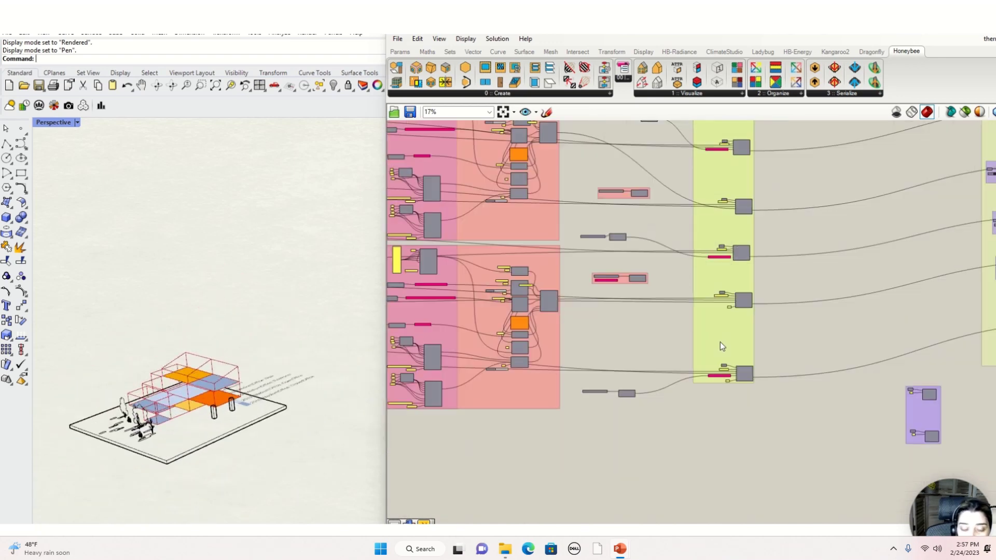
{"action": "scroll", "coordinate": [816, 319], "scroll_direction": "up", "scroll_amount": 10}
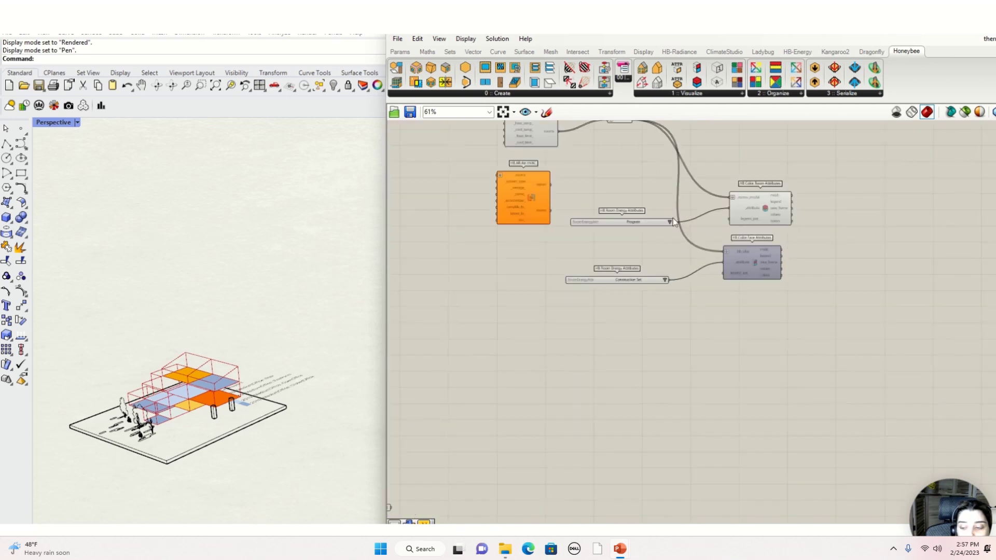
{"action": "middle_click", "coordinate": [797, 307]}
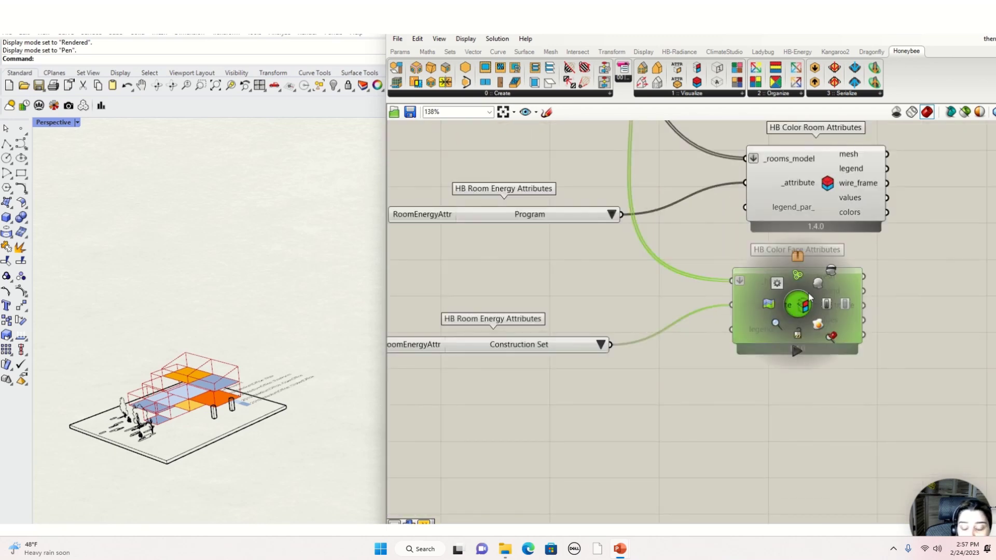
{"action": "left_click", "coordinate": [816, 285]}
{"action": "left_click", "coordinate": [804, 186]}
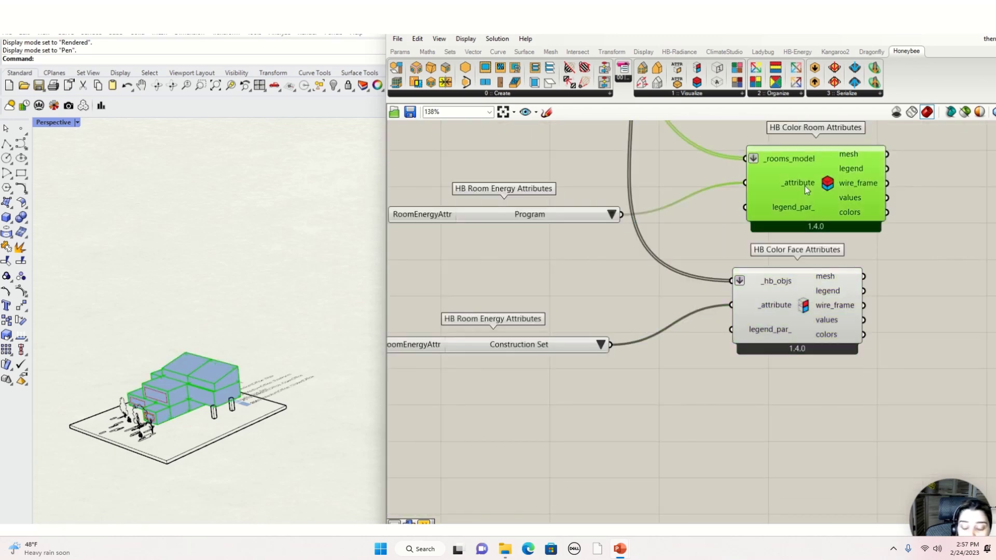
{"action": "right_click", "coordinate": [804, 186]}
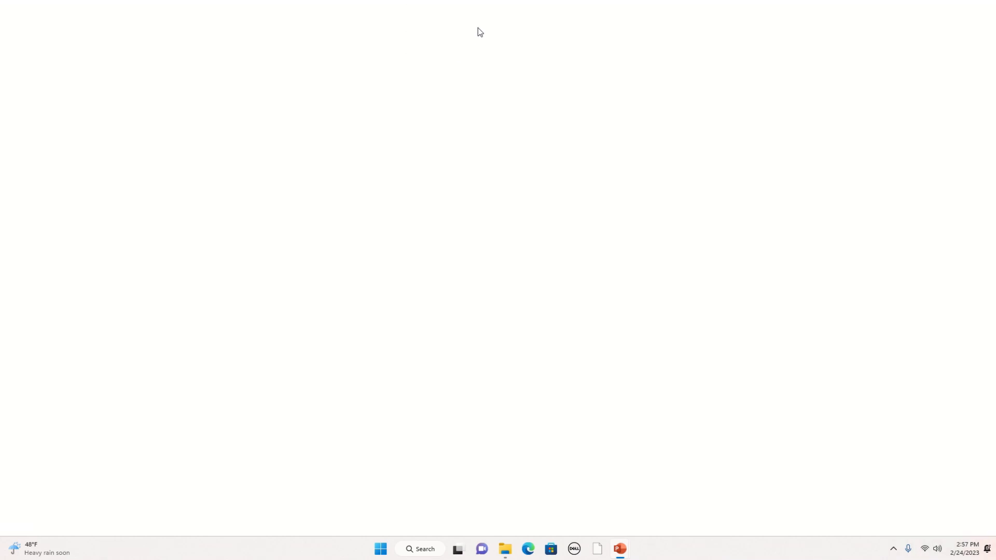
Add an HB Face Energy Attributes list set to Construction and connect it to the _attribute input of HB Color Face Attributes
{"action": "mouse_move", "coordinate": [487, 3]}
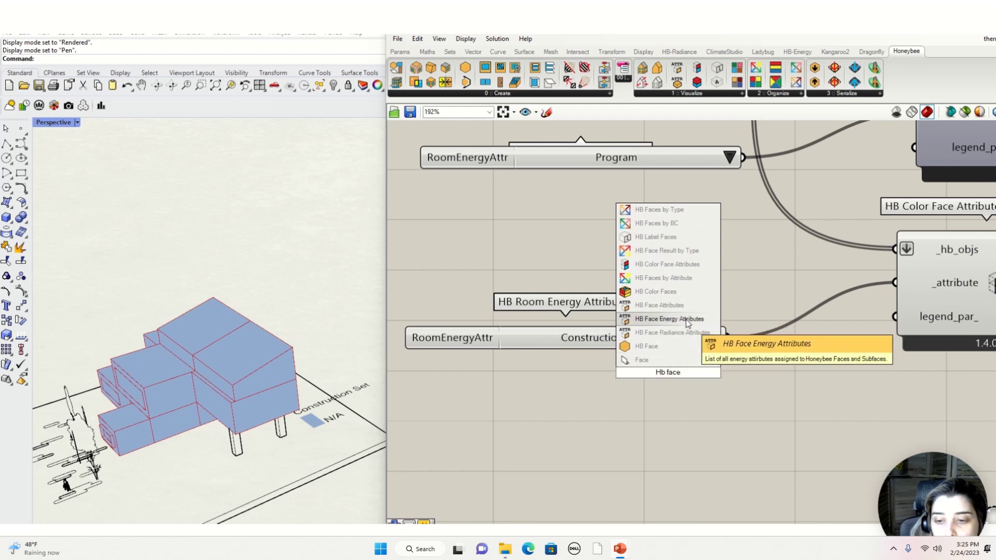
{"action": "left_click", "coordinate": [669, 318]}
{"action": "left_click", "coordinate": [808, 372]}
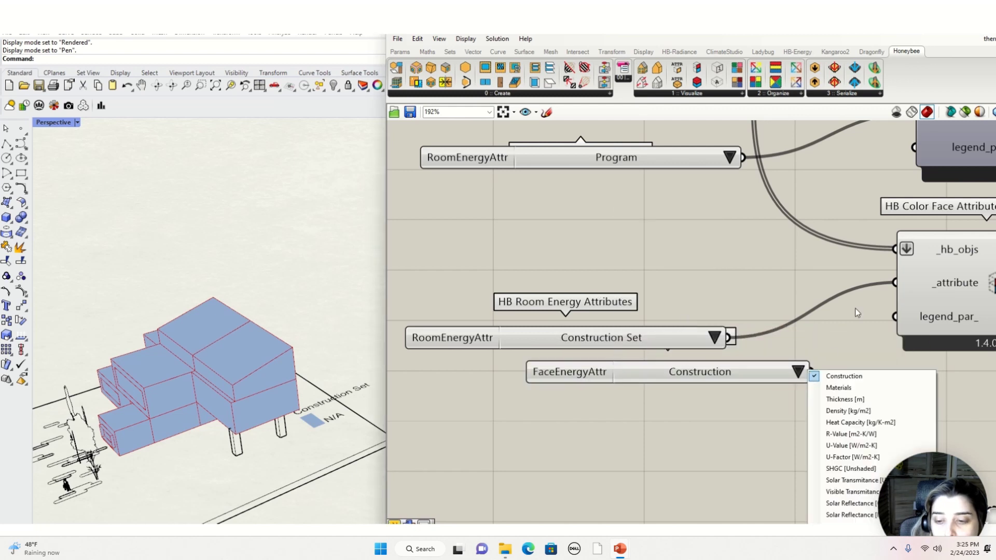
{"action": "left_click", "coordinate": [833, 375]}
{"action": "left_click_drag", "start_coordinate": [812, 372], "coordinate": [895, 282]}
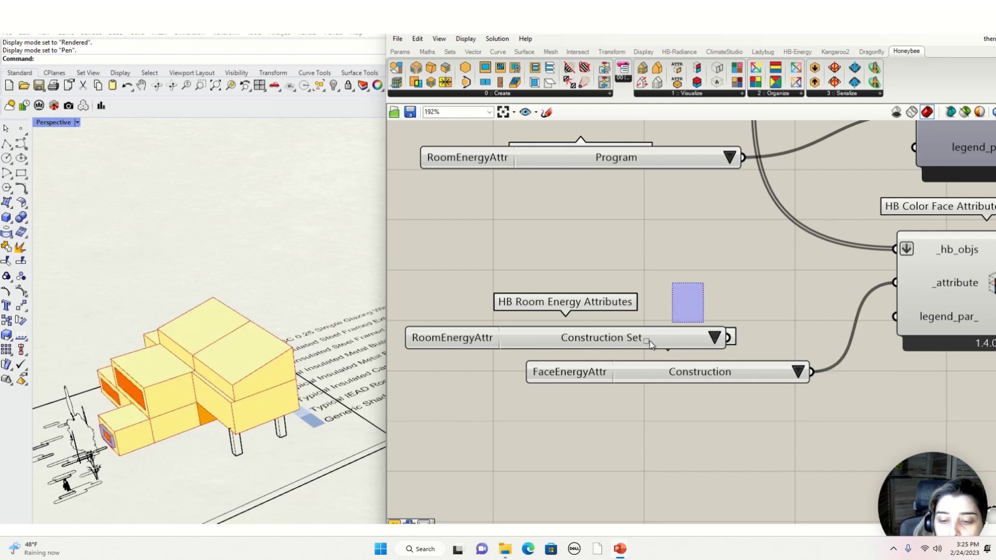
Delete the disconnected HB Room Energy Attributes list set to Construction Set
{"action": "left_click_drag", "start_coordinate": [650, 341], "coordinate": [579, 326]}
{"action": "key", "text": "Delete"}
{"action": "scroll", "coordinate": [608, 347], "scroll_direction": "down", "scroll_amount": 3}
{"action": "left_click", "coordinate": [623, 360]}
Examine the building faces coloured by construction and their legend in the Perspective and Right views
{"action": "left_click", "coordinate": [845, 321]}
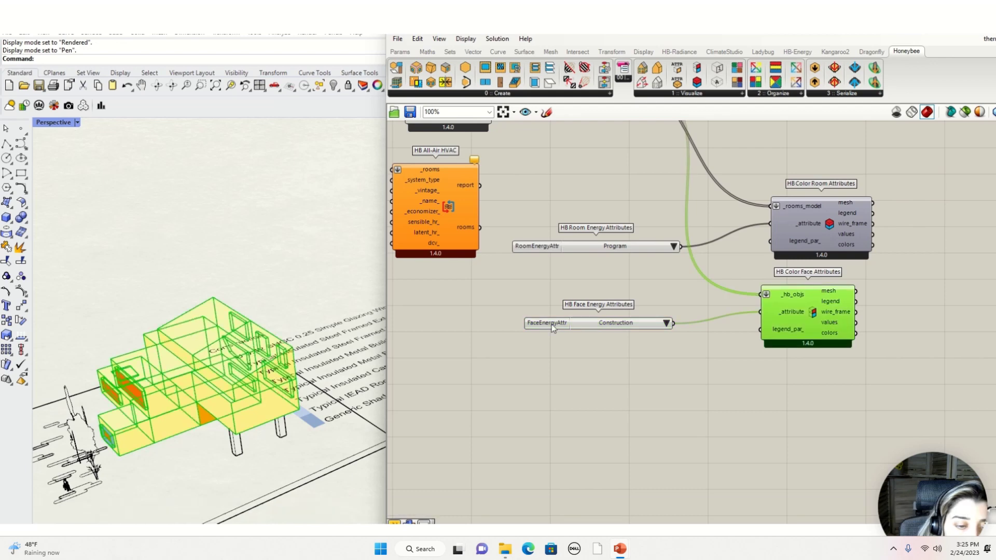
{"action": "scroll", "coordinate": [140, 352], "scroll_direction": "down", "scroll_amount": 2}
{"action": "right_click_drag", "start_coordinate": [142, 354], "coordinate": [208, 364]}
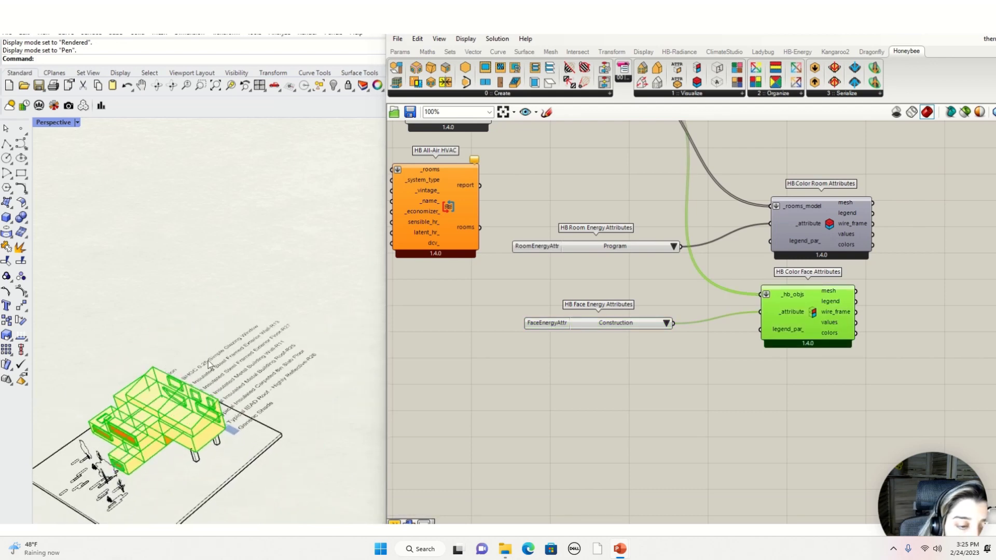
{"action": "scroll", "coordinate": [208, 364], "scroll_direction": "up", "scroll_amount": 5}
{"action": "scroll", "coordinate": [301, 378], "scroll_direction": "down", "scroll_amount": 4}
{"action": "right_click_drag", "start_coordinate": [279, 385], "coordinate": [207, 393]}
{"action": "scroll", "coordinate": [207, 393], "scroll_direction": "down", "scroll_amount": 6}
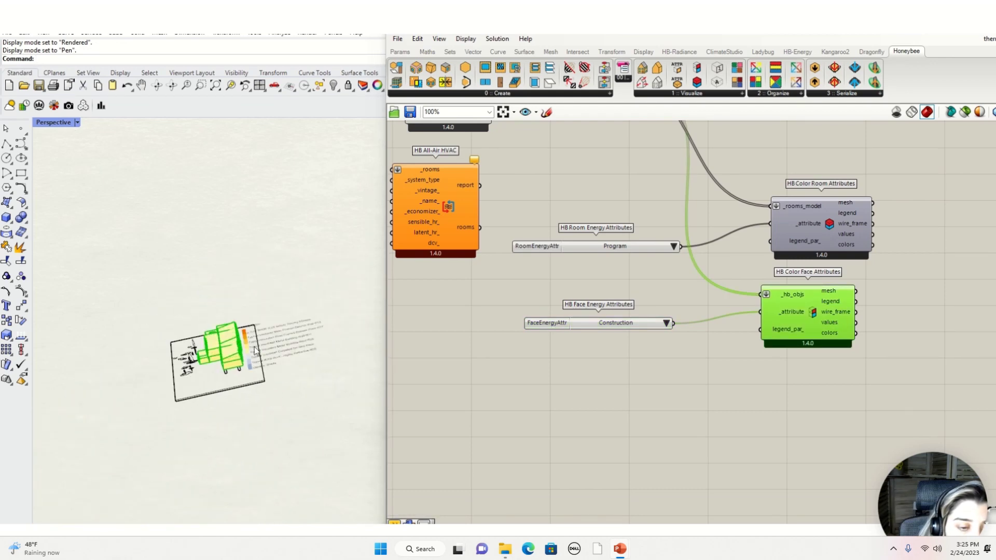
{"action": "double_click", "coordinate": [50, 122]}
{"action": "double_click", "coordinate": [50, 123]}
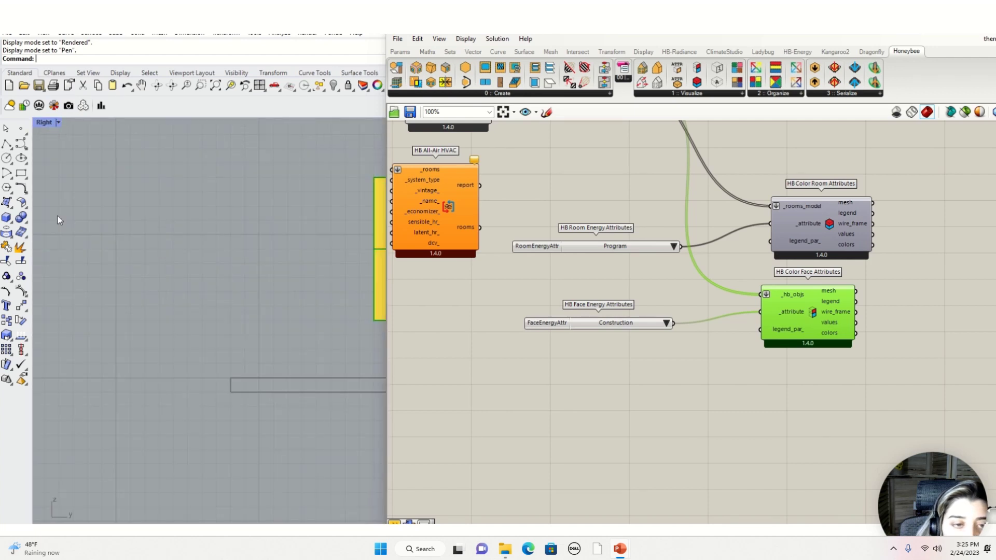
{"action": "scroll", "coordinate": [129, 238], "scroll_direction": "down", "scroll_amount": 3}
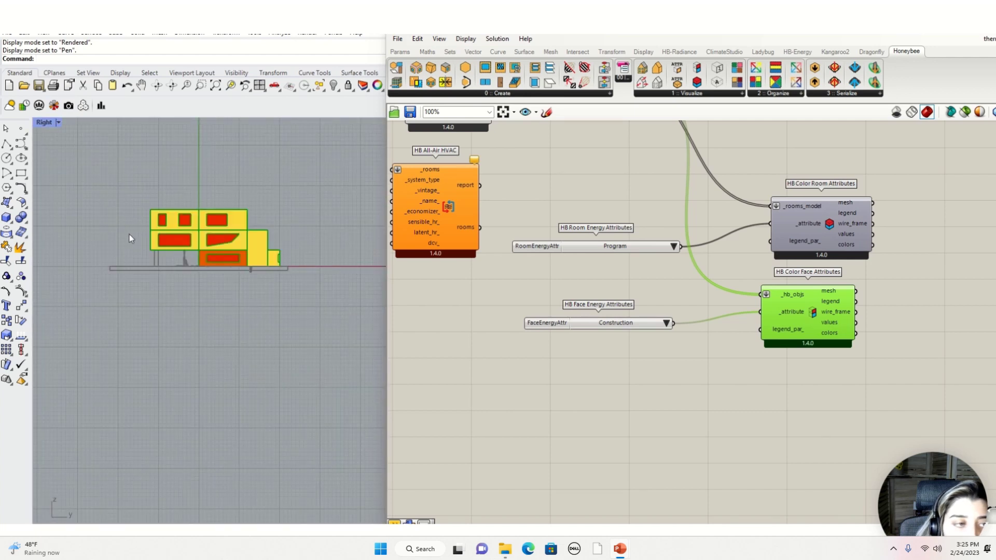
Restore the four-viewport layout and set the Right viewport to the Top view so the construction legend is readable
{"action": "double_click", "coordinate": [46, 123]}
{"action": "left_click", "coordinate": [48, 124]}
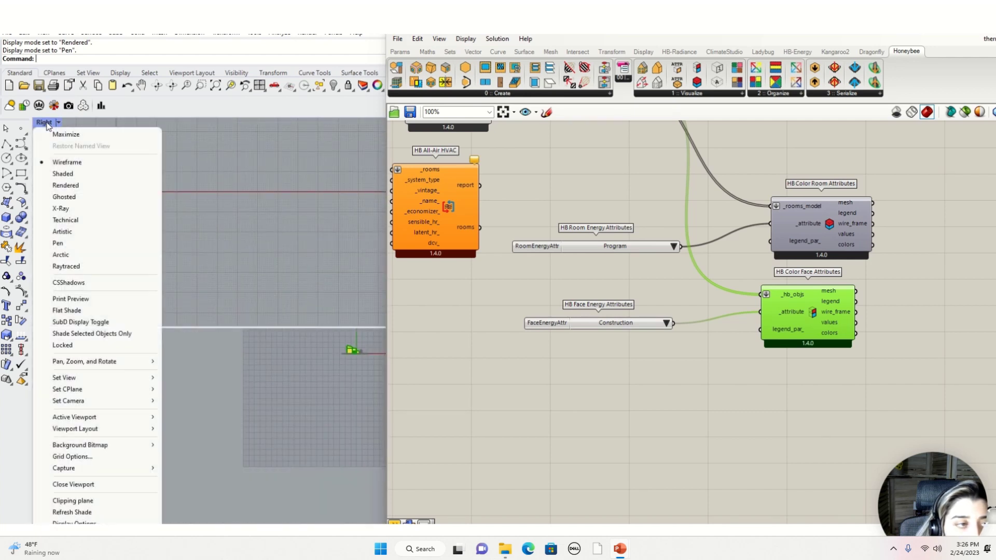
{"action": "mouse_move", "coordinate": [117, 380]}
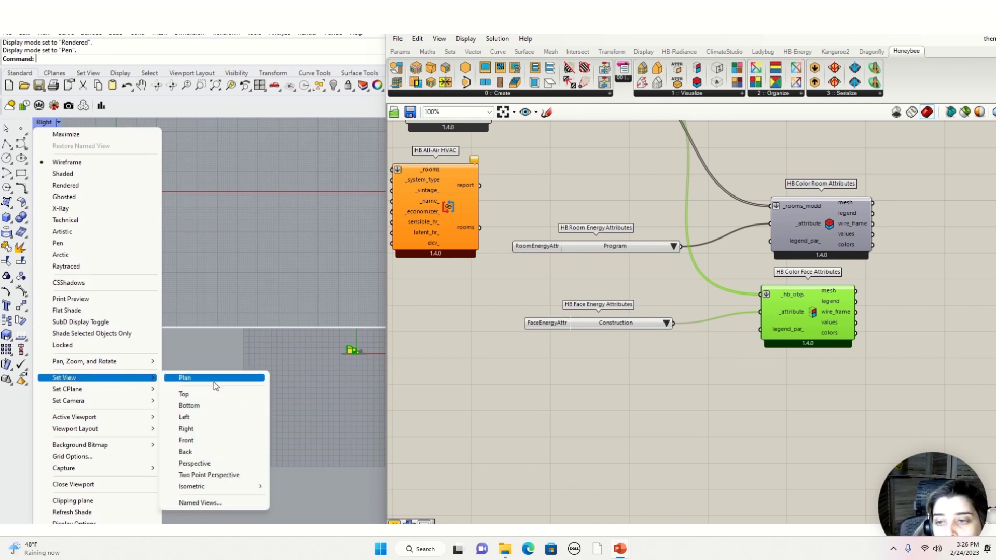
{"action": "left_click", "coordinate": [214, 381]}
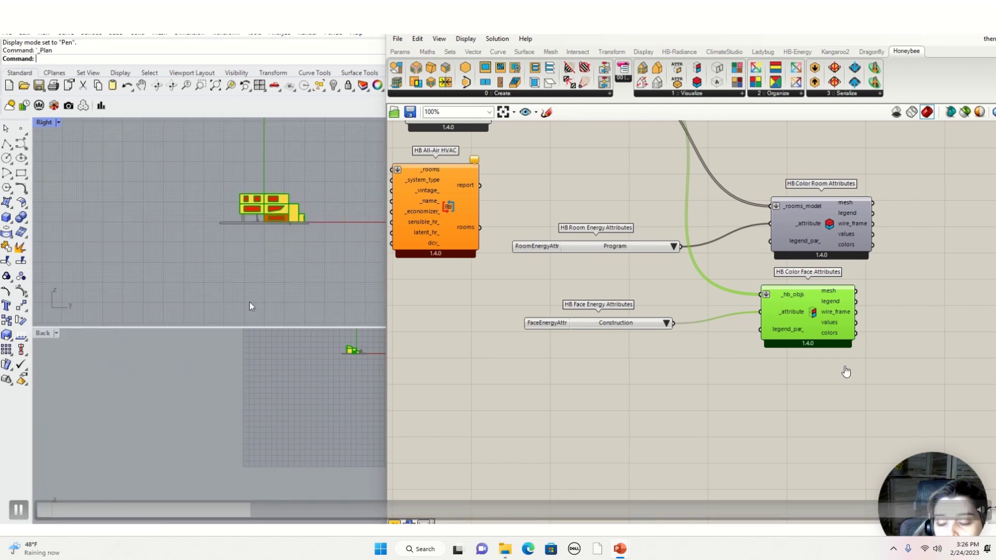
{"action": "left_click", "coordinate": [59, 123]}
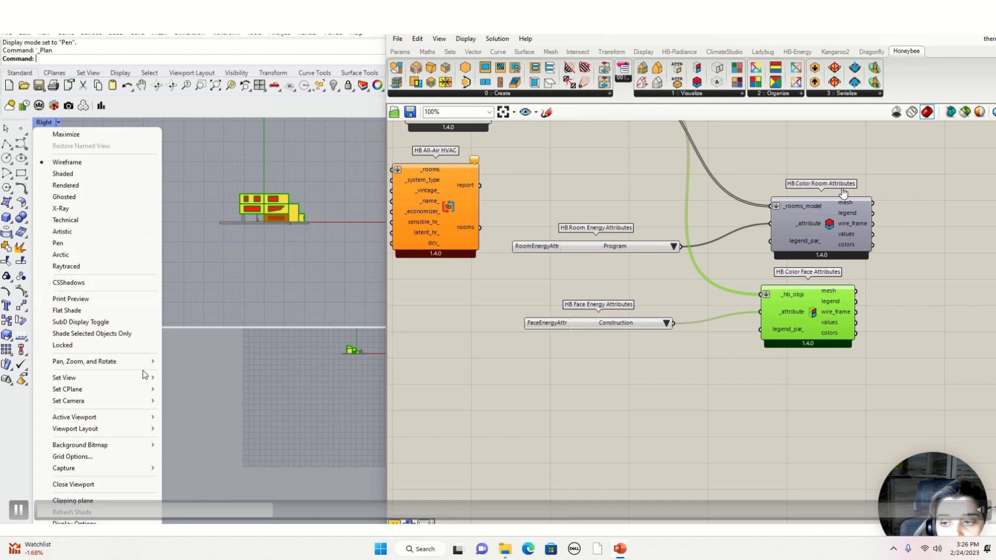
{"action": "mouse_move", "coordinate": [148, 378]}
{"action": "left_click", "coordinate": [191, 379]}
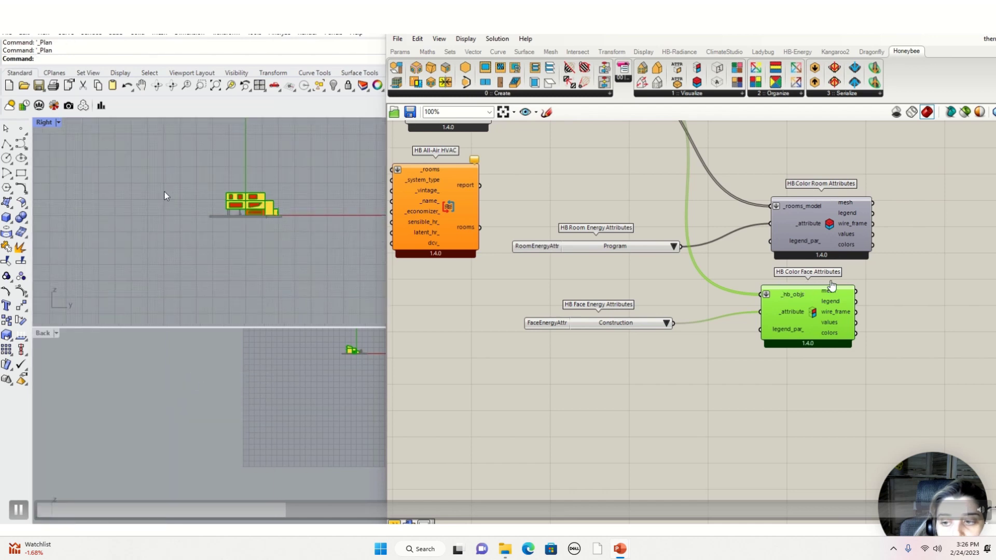
{"action": "left_click", "coordinate": [59, 123]}
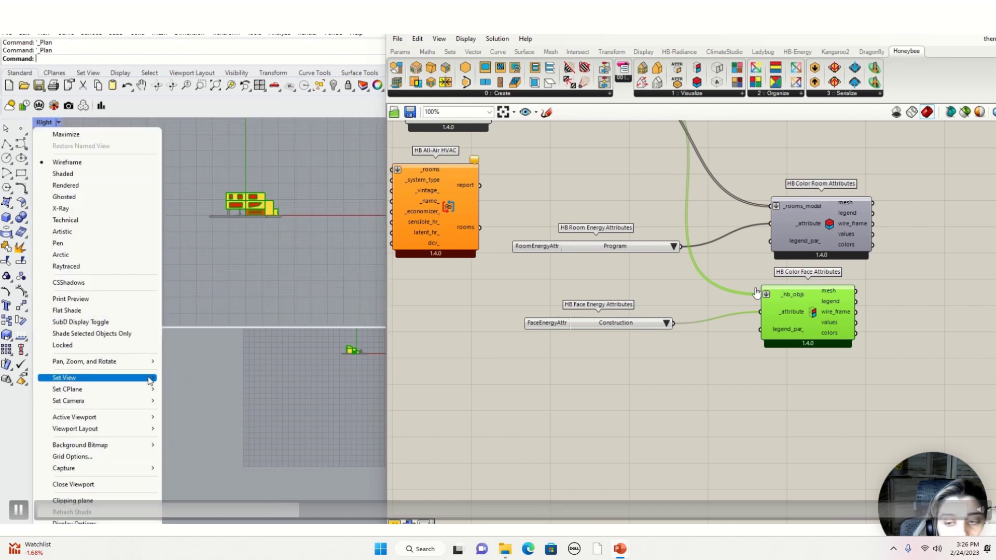
{"action": "mouse_move", "coordinate": [134, 378]}
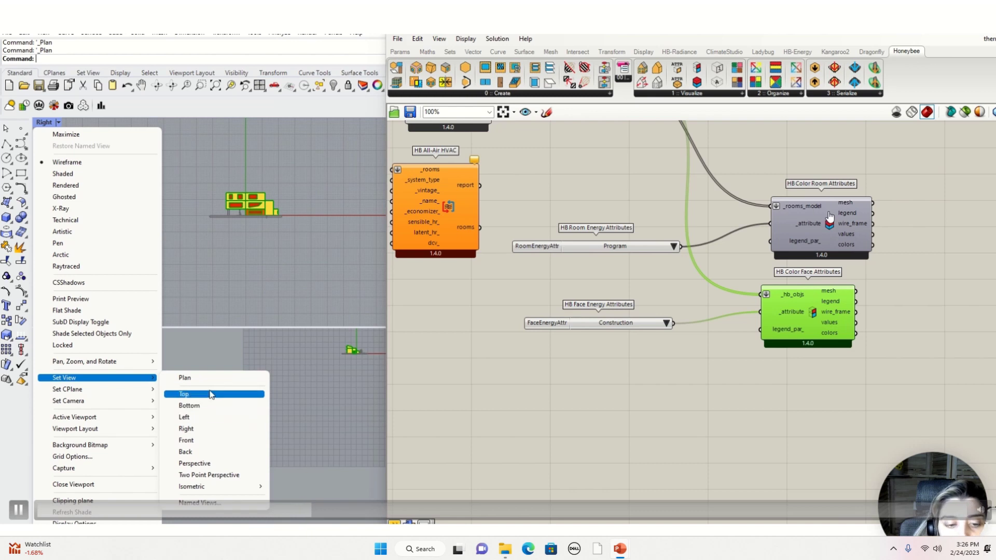
{"action": "left_click", "coordinate": [207, 394]}
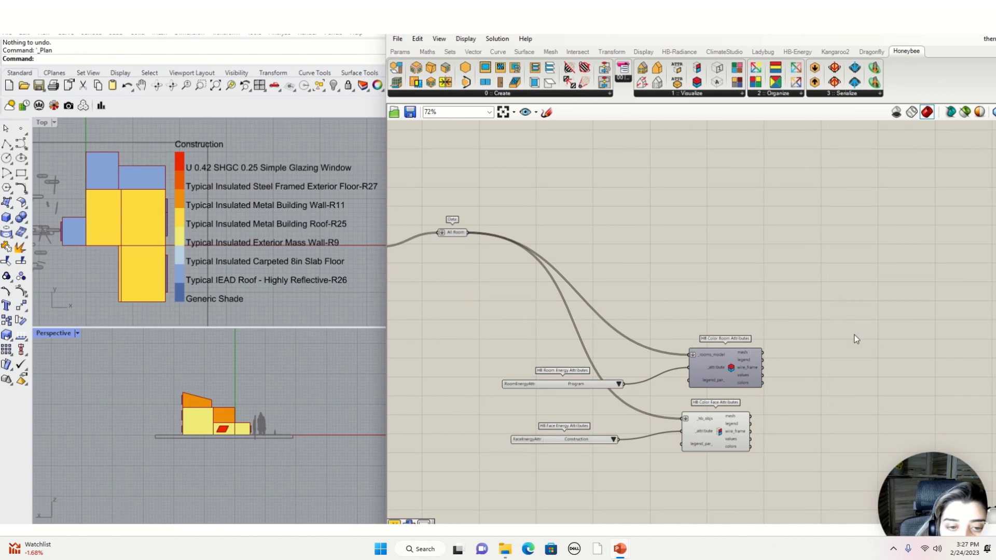
Add an HB Model component to the canvas beyond the All Room data container, above the HB Color components
{"action": "mouse_move", "coordinate": [631, 211]}
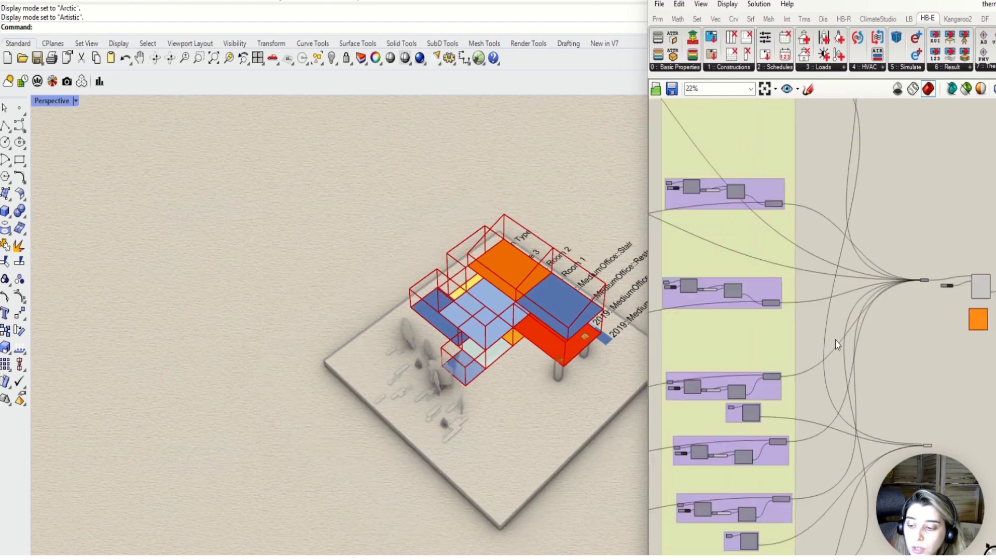
{"action": "scroll", "coordinate": [784, 340], "scroll_direction": "down", "scroll_amount": 4}
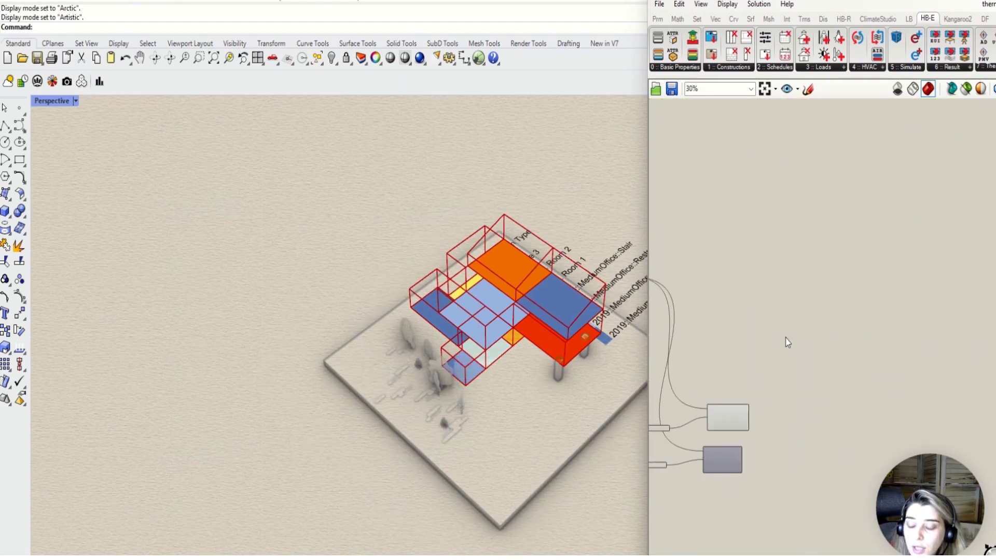
{"action": "double_click", "coordinate": [776, 311]}
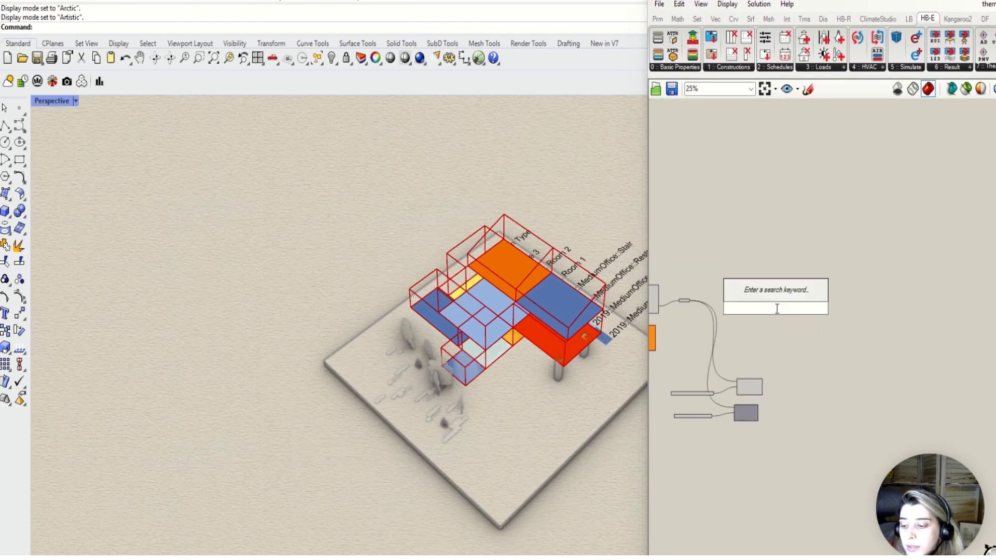
{"action": "type", "text": "model"}
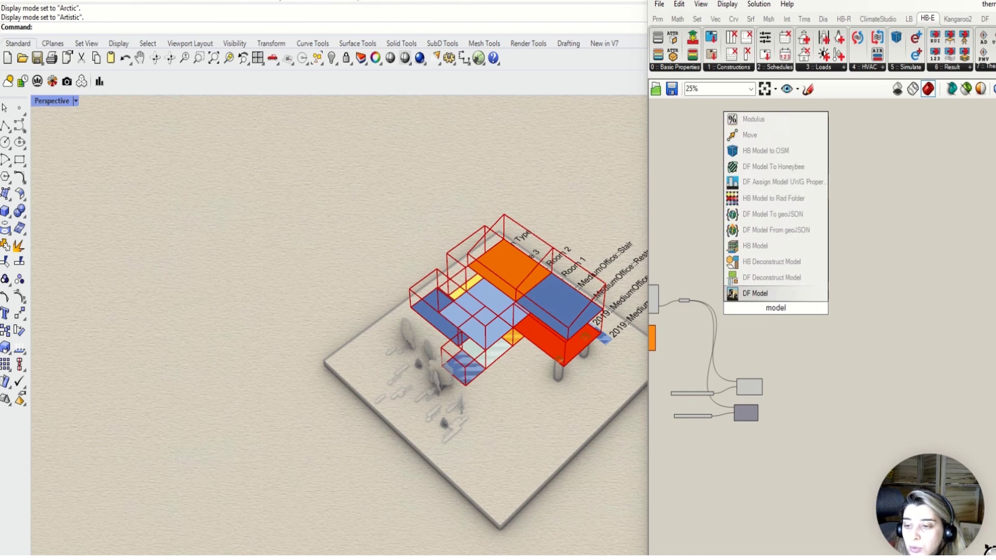
{"action": "left_click", "coordinate": [763, 245]}
{"action": "scroll", "coordinate": [768, 335], "scroll_direction": "up", "scroll_amount": 3}
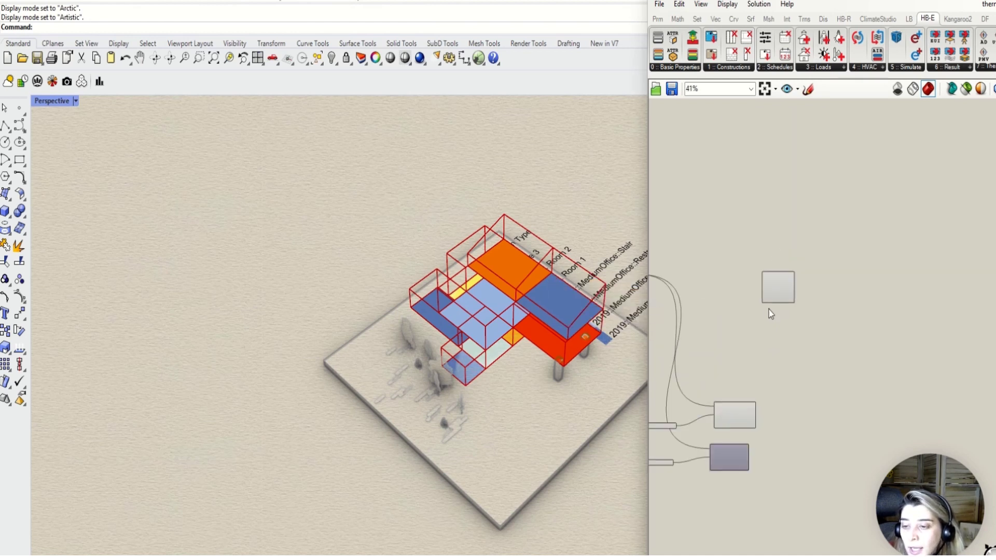
Connect the All Room data container to the rooms_ input of HB Model
{"action": "scroll", "coordinate": [770, 313], "scroll_direction": "up", "scroll_amount": 4}
{"action": "scroll", "coordinate": [712, 311], "scroll_direction": "down", "scroll_amount": 2}
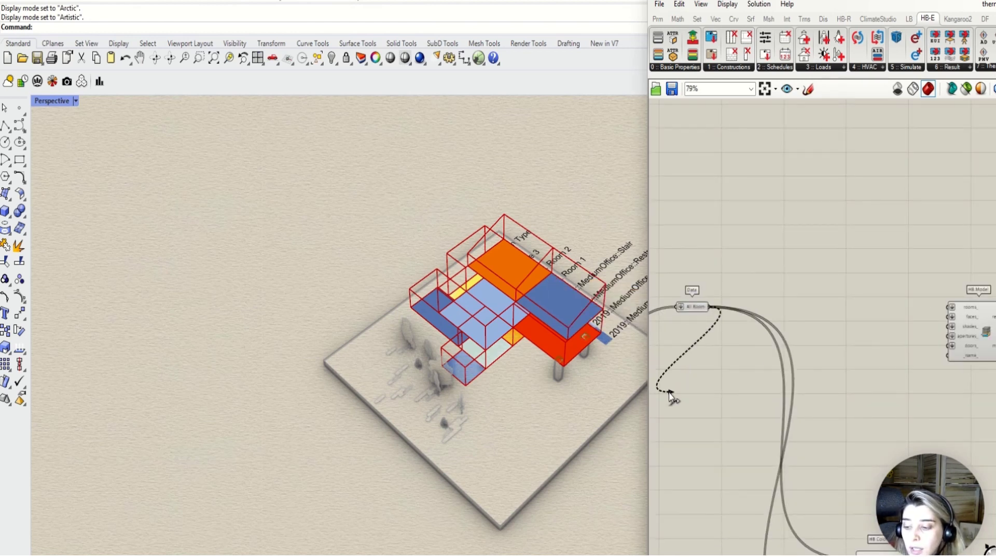
{"action": "left_click_drag", "start_coordinate": [697, 330], "coordinate": [882, 334]}
{"action": "scroll", "coordinate": [900, 353], "scroll_direction": "up", "scroll_amount": 3}
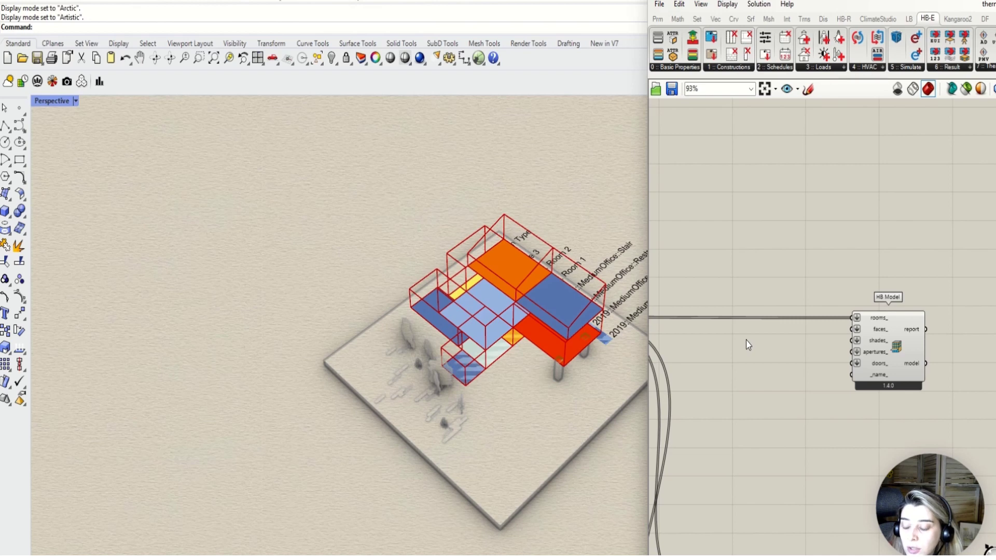
Connect the lower data container, which gathers the remaining wires from the room groups, to the shades_ input of HB Model
{"action": "scroll", "coordinate": [746, 340], "scroll_direction": "down", "scroll_amount": 10}
{"action": "scroll", "coordinate": [736, 459], "scroll_direction": "up", "scroll_amount": 3}
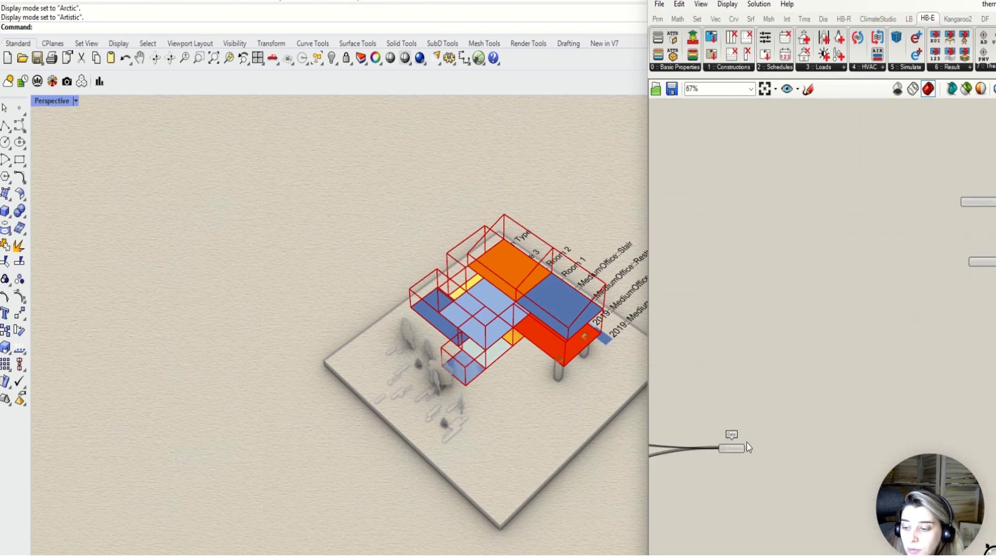
{"action": "scroll", "coordinate": [726, 502], "scroll_direction": "down", "scroll_amount": 2}
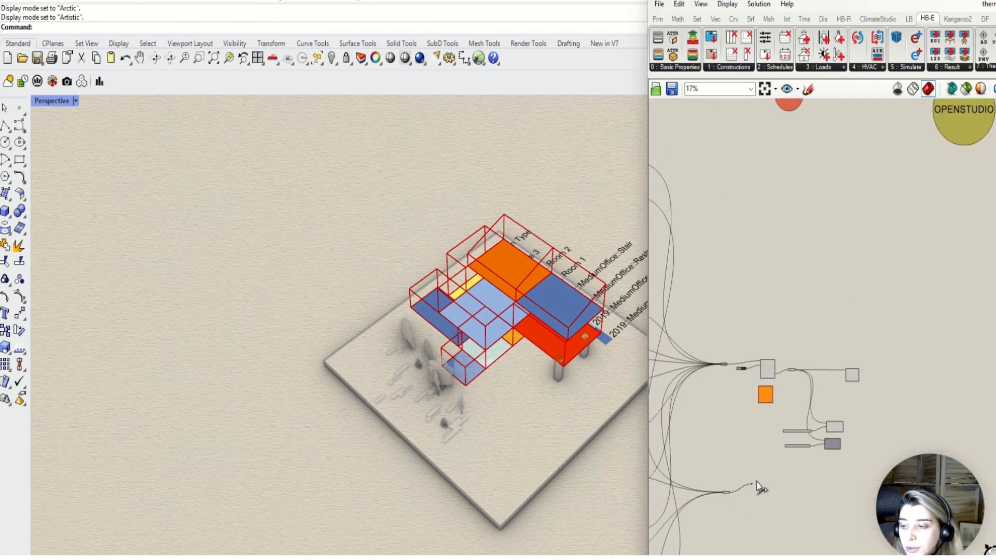
{"action": "scroll", "coordinate": [848, 389], "scroll_direction": "up", "scroll_amount": 8}
{"action": "left_click_drag", "start_coordinate": [854, 397], "coordinate": [853, 380], "text": "ctrl+shift"}
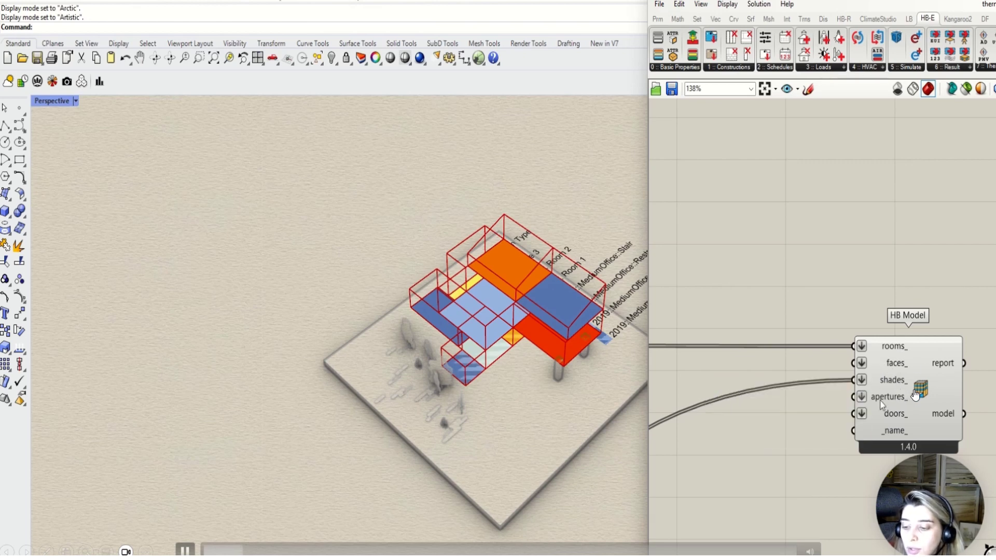
Add an HB Model to OSM component beside the HB Model component
{"action": "scroll", "coordinate": [912, 374], "scroll_direction": "down", "scroll_amount": 6}
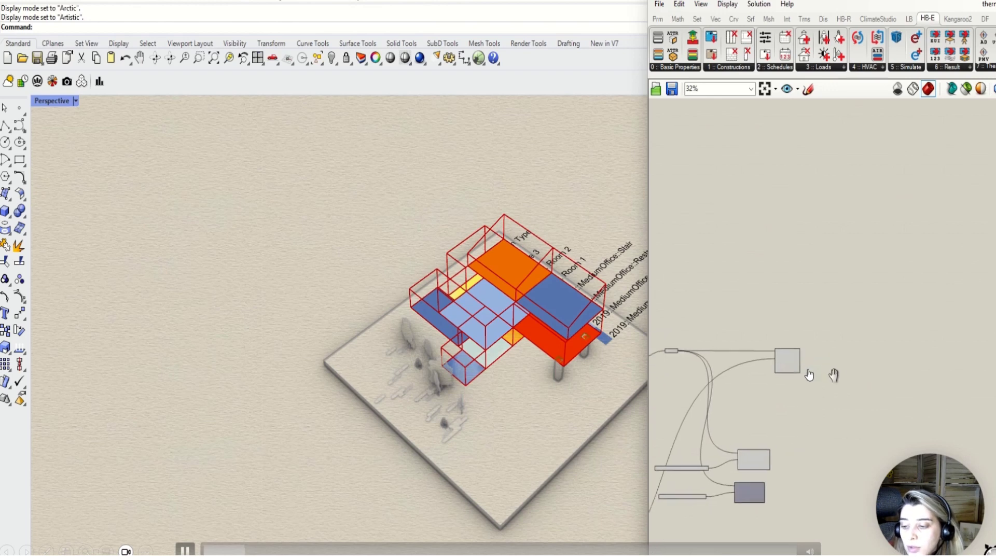
{"action": "left_click", "coordinate": [914, 67]}
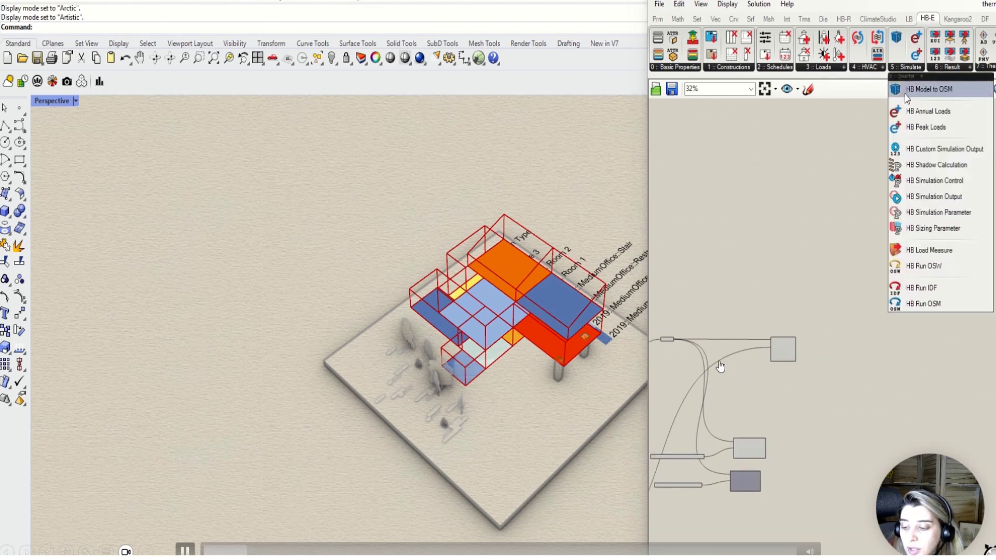
{"action": "left_click", "coordinate": [927, 89]}
{"action": "left_click", "coordinate": [906, 372]}
{"action": "scroll", "coordinate": [906, 372], "scroll_direction": "up", "scroll_amount": 3}
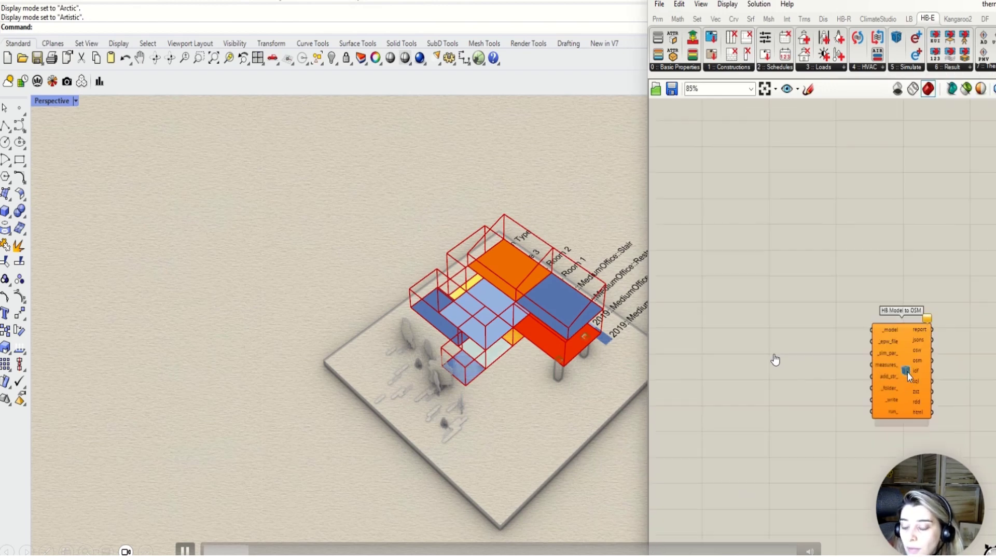
{"action": "scroll", "coordinate": [768, 353], "scroll_direction": "up", "scroll_amount": 2}
Connect the model output of HB Model to the _model input of HB Model to OSM
{"action": "left_click_drag", "start_coordinate": [714, 333], "coordinate": [892, 332]}
{"action": "left_click_drag", "start_coordinate": [973, 337], "coordinate": [972, 337]}
{"action": "scroll", "coordinate": [925, 345], "scroll_direction": "down", "scroll_amount": 7}
{"action": "right_click_drag", "start_coordinate": [924, 344], "coordinate": [750, 333]}
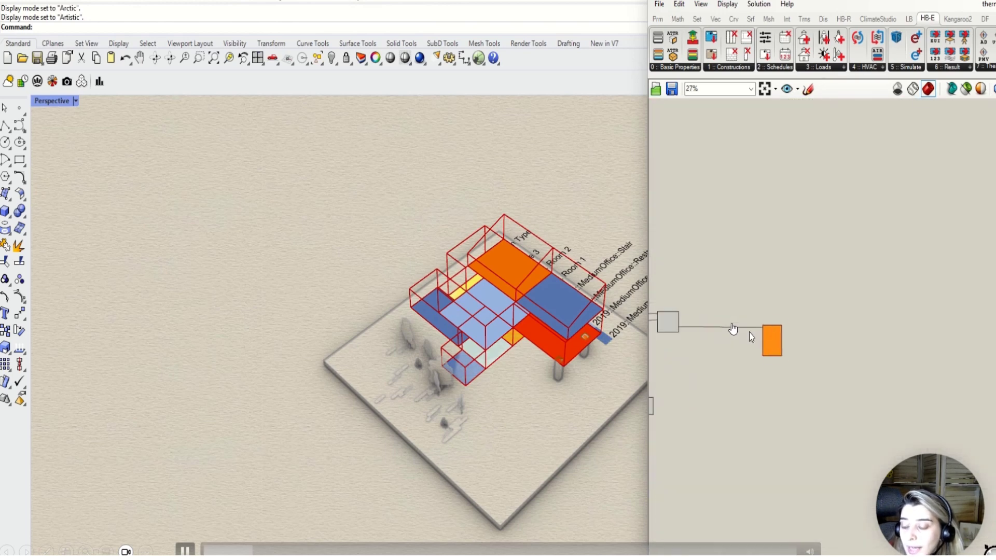
Move HB Model to OSM further away from HB Model and add a File Path parameter beside its inputs
{"action": "scroll", "coordinate": [752, 334], "scroll_direction": "up", "scroll_amount": 5}
{"action": "left_click_drag", "start_coordinate": [803, 349], "coordinate": [898, 352]}
{"action": "scroll", "coordinate": [823, 347], "scroll_direction": "up", "scroll_amount": 1}
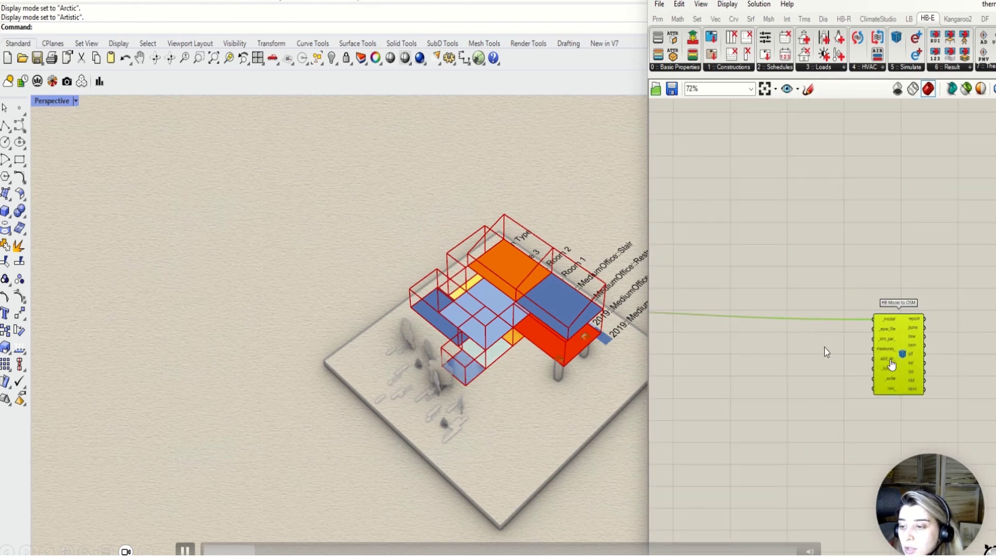
{"action": "double_click", "coordinate": [823, 347]}
{"action": "type", "text": "file"}
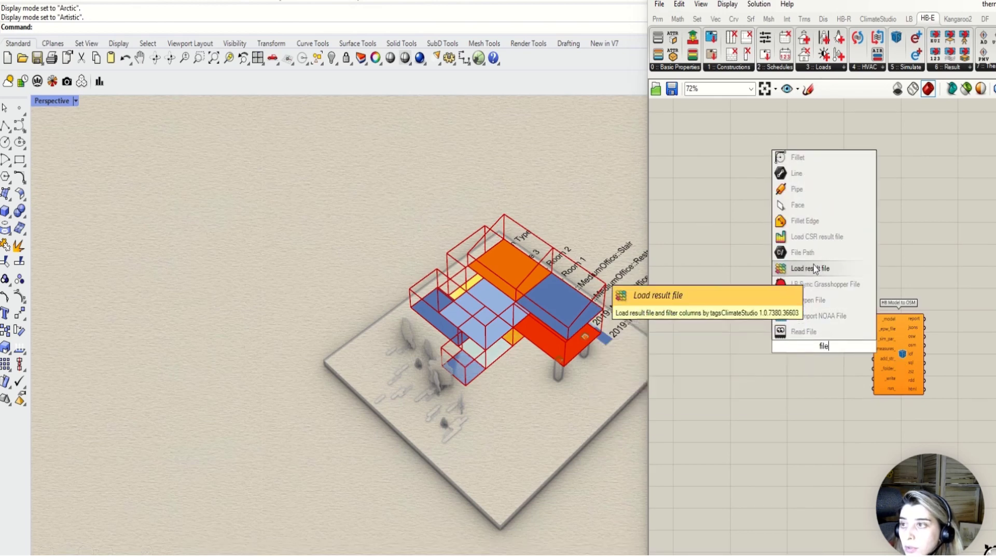
{"action": "left_click", "coordinate": [807, 289]}
Set the File Path to USA_AZ_Phoenix-Sky.Harbor.Intl.AP.722780_TMY3.epw, connect it to _epw_file of HB Model to OSM, and align it with that input
{"action": "right_click", "coordinate": [824, 348]}
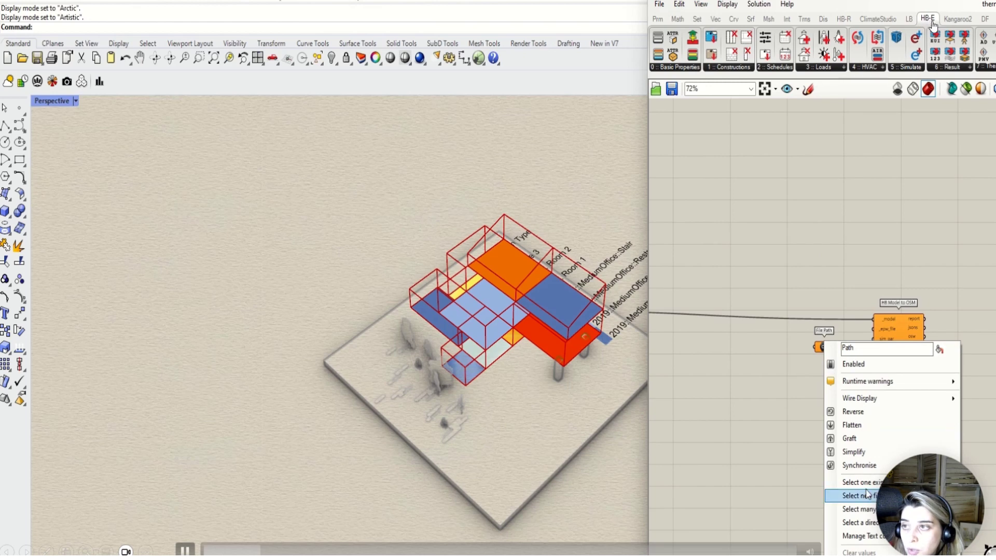
{"action": "left_click", "coordinate": [843, 485]}
{"action": "left_click", "coordinate": [747, 227]}
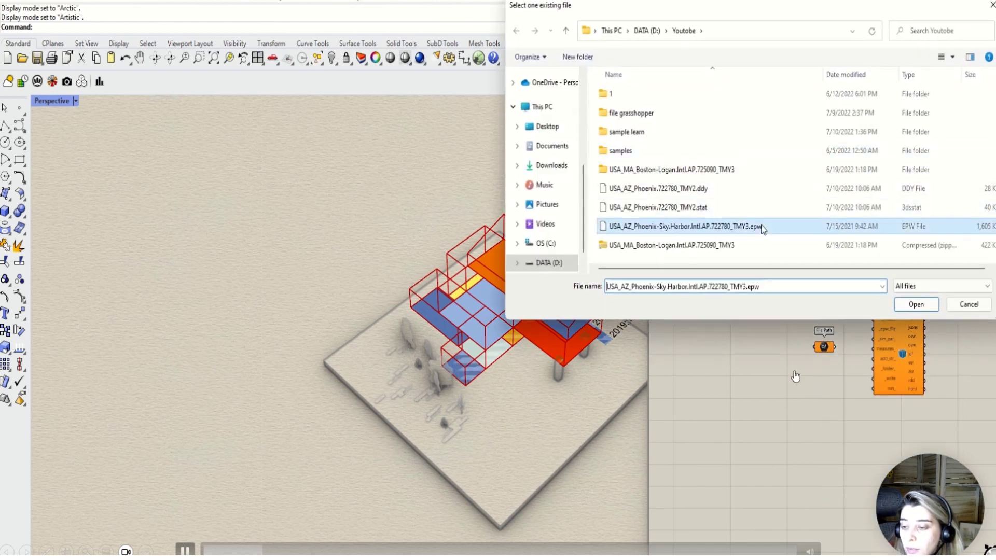
{"action": "left_click", "coordinate": [908, 306]}
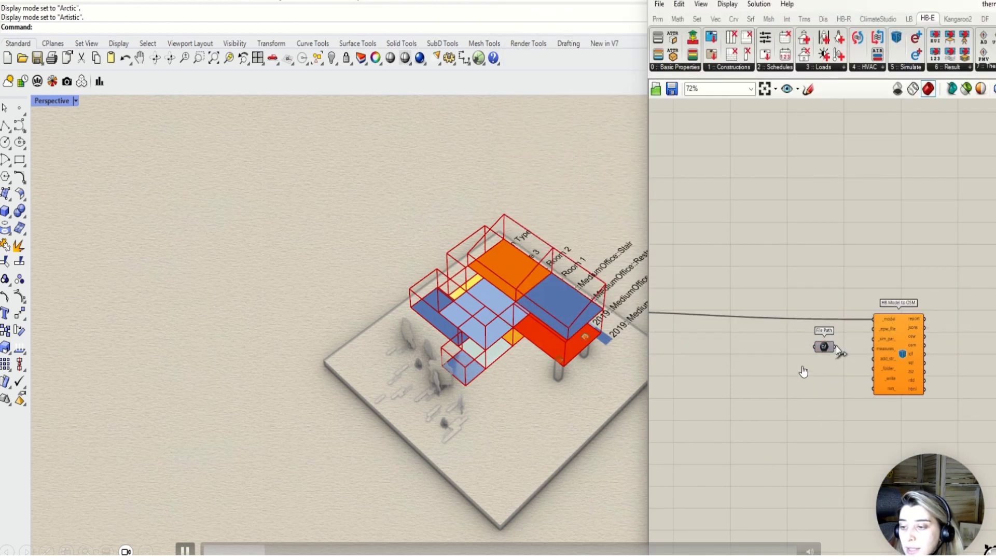
{"action": "left_click_drag", "start_coordinate": [834, 346], "coordinate": [874, 329]}
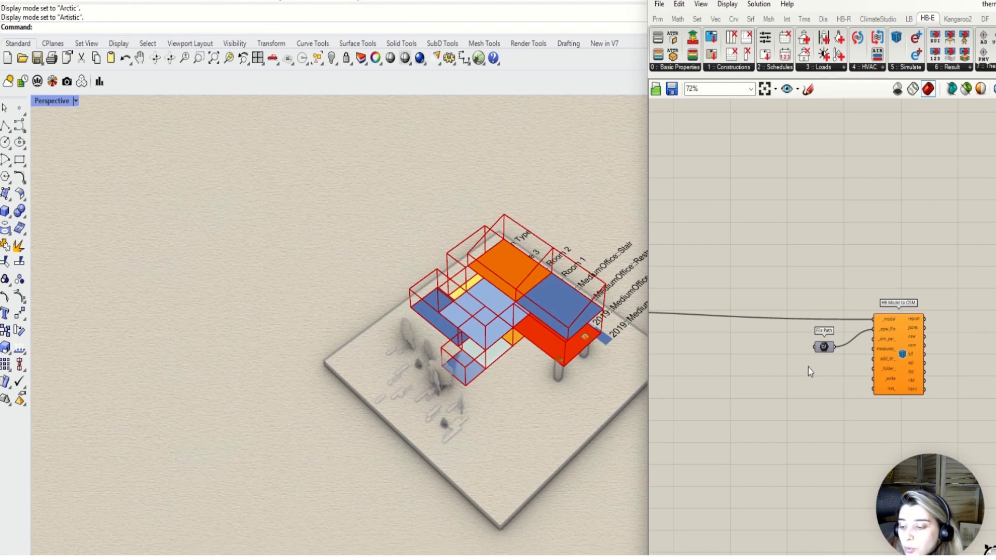
{"action": "scroll", "coordinate": [829, 358], "scroll_direction": "up", "scroll_amount": 3}
{"action": "left_click", "coordinate": [804, 338]}
{"action": "left_click_drag", "start_coordinate": [805, 341], "coordinate": [805, 337]}
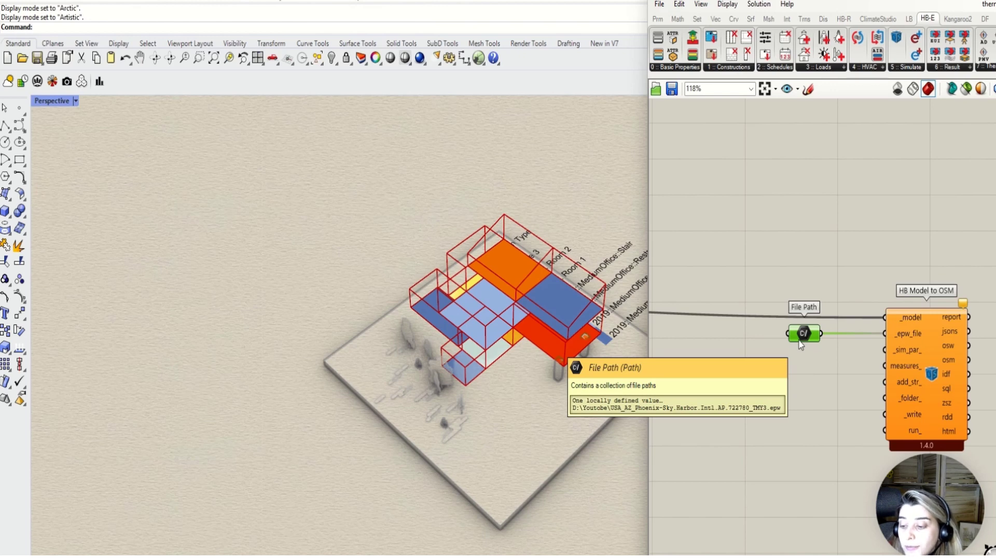
Add an HB Simulation Parameter component below the File Path parameter
{"action": "left_click", "coordinate": [905, 67]}
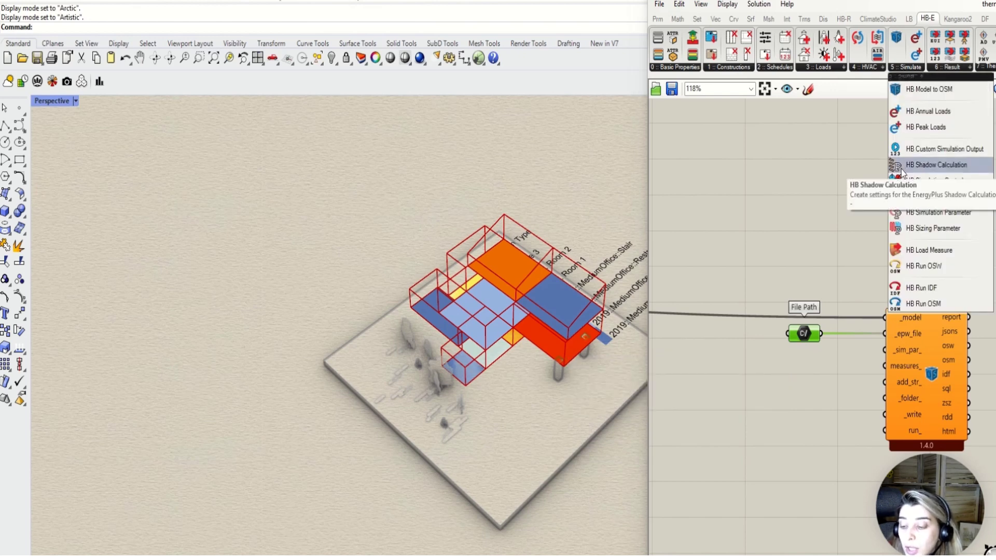
{"action": "left_click", "coordinate": [927, 218]}
{"action": "left_click", "coordinate": [825, 475]}
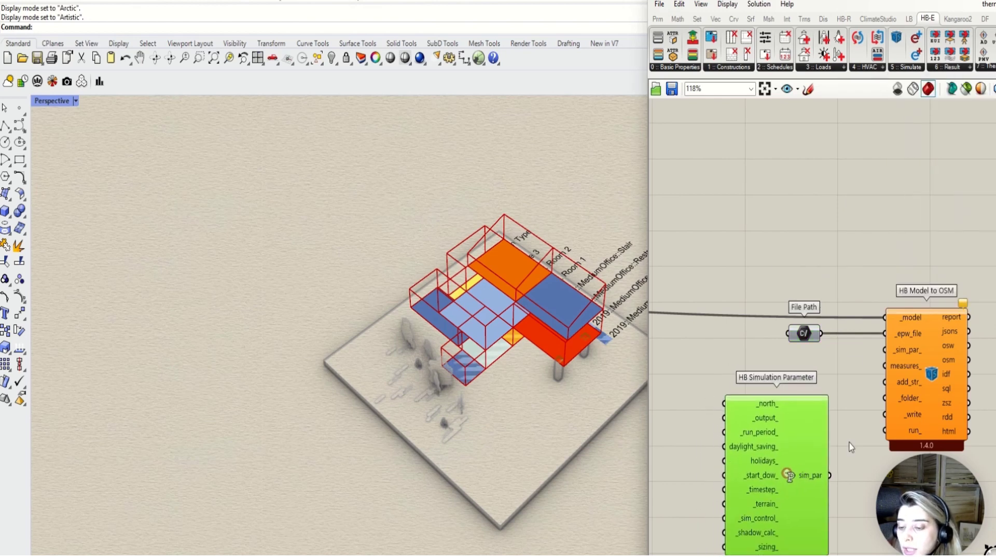
{"action": "scroll", "coordinate": [850, 447], "scroll_direction": "down", "scroll_amount": 5}
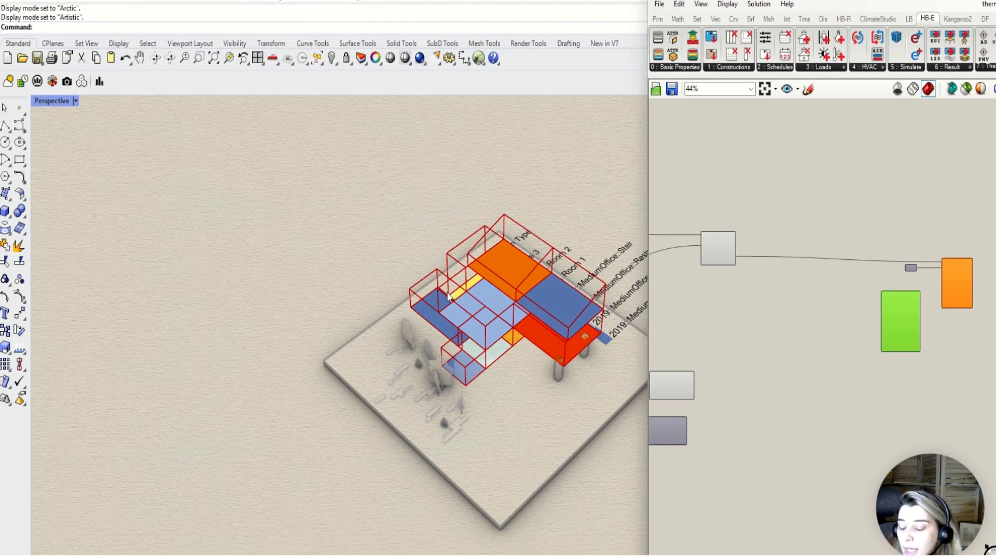
{"action": "scroll", "coordinate": [846, 305], "scroll_direction": "up", "scroll_amount": 6}
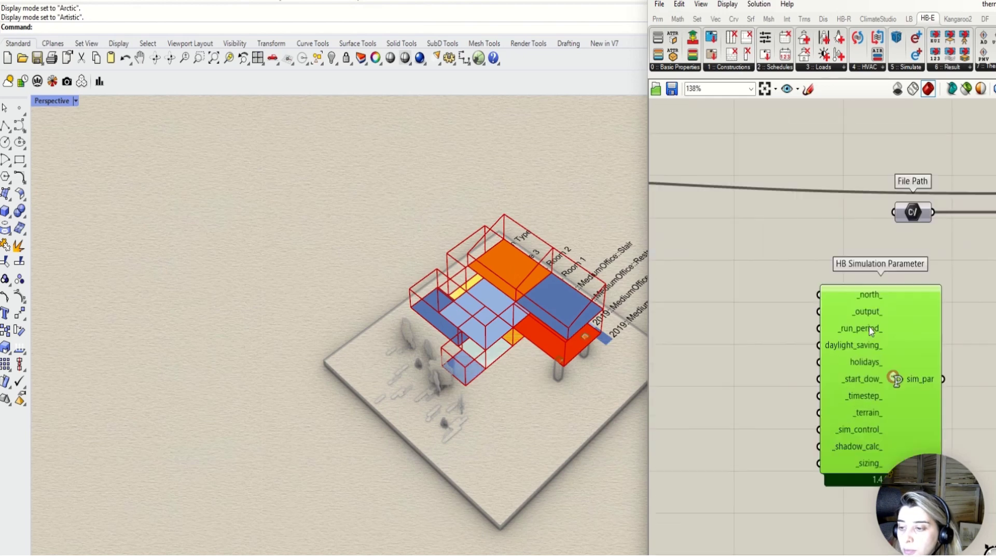
Feed a panel with the value 50 into the _north_ input of HB Simulation Parameter and delete the panel again
{"action": "mouse_move", "coordinate": [871, 298]}
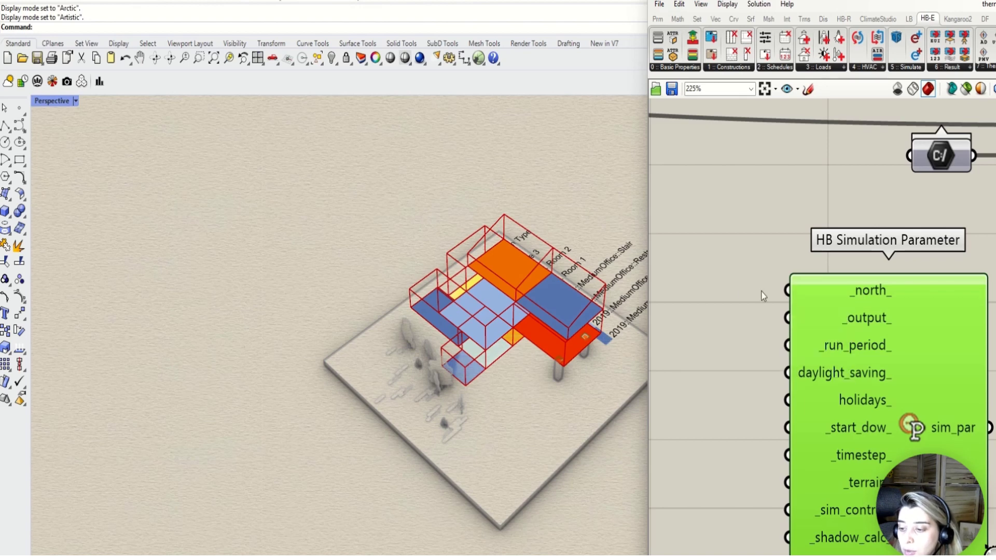
{"action": "left_click", "coordinate": [729, 289]}
{"action": "double_click", "coordinate": [728, 285]}
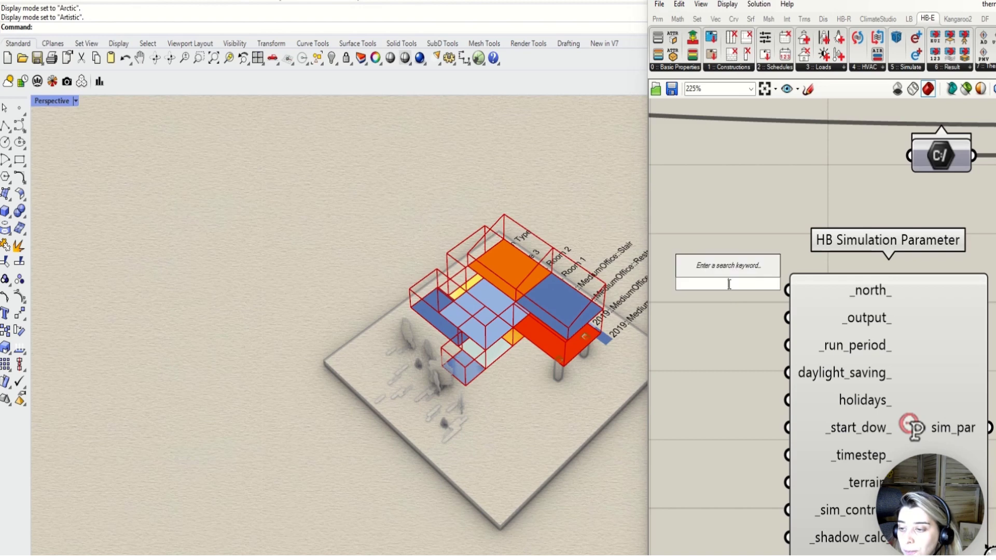
{"action": "type", "text": "\""}
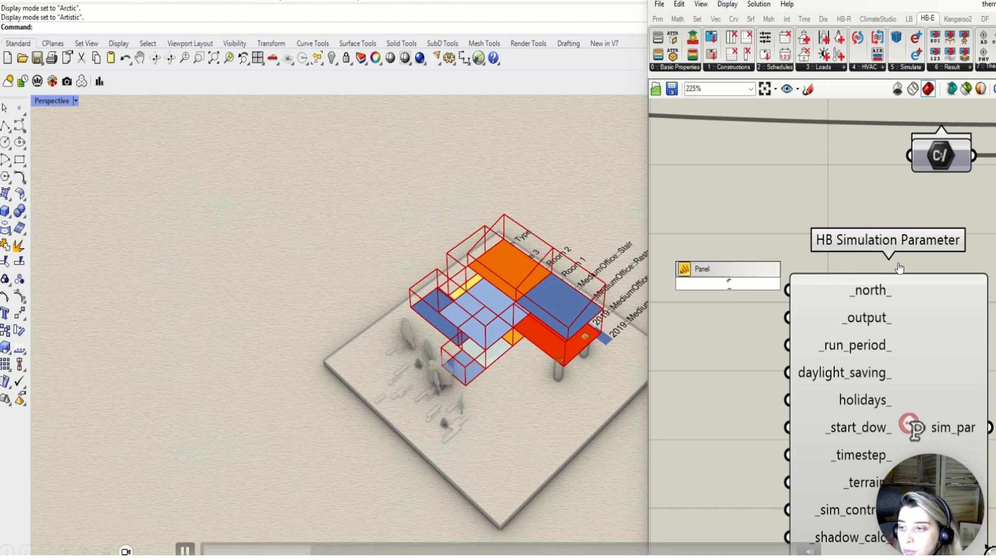
{"action": "type", "text": "50"}
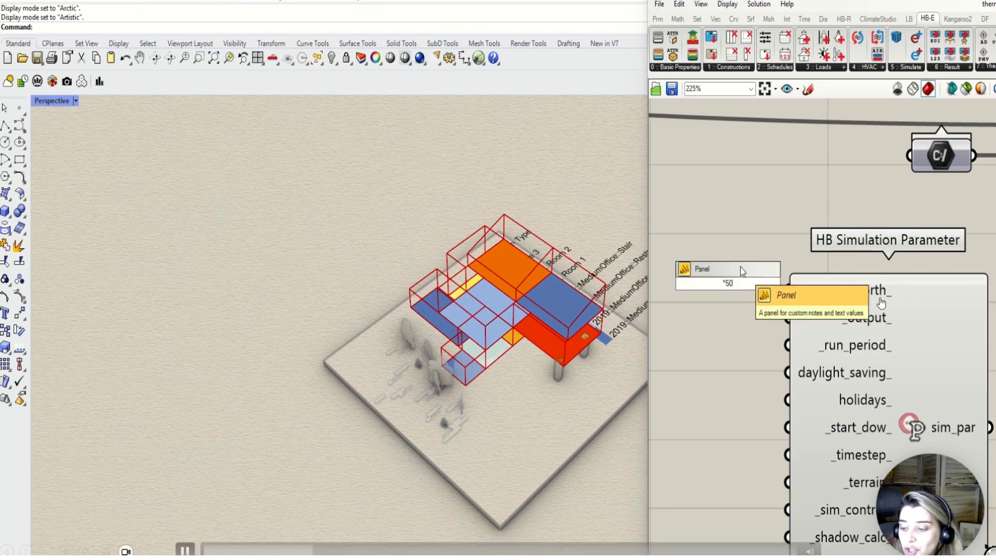
{"action": "key", "text": "Return"}
{"action": "left_click_drag", "start_coordinate": [751, 282], "coordinate": [788, 290]}
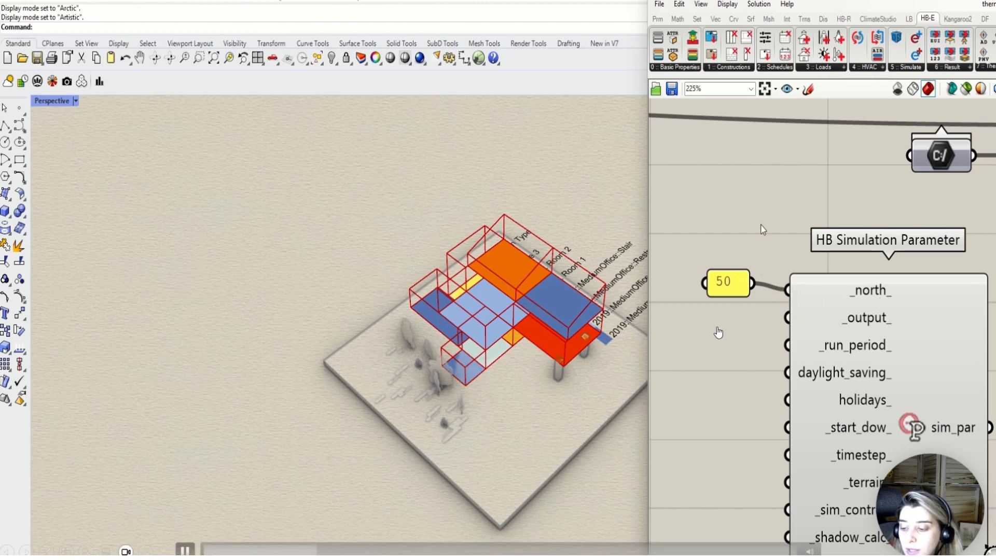
{"action": "left_click", "coordinate": [736, 284]}
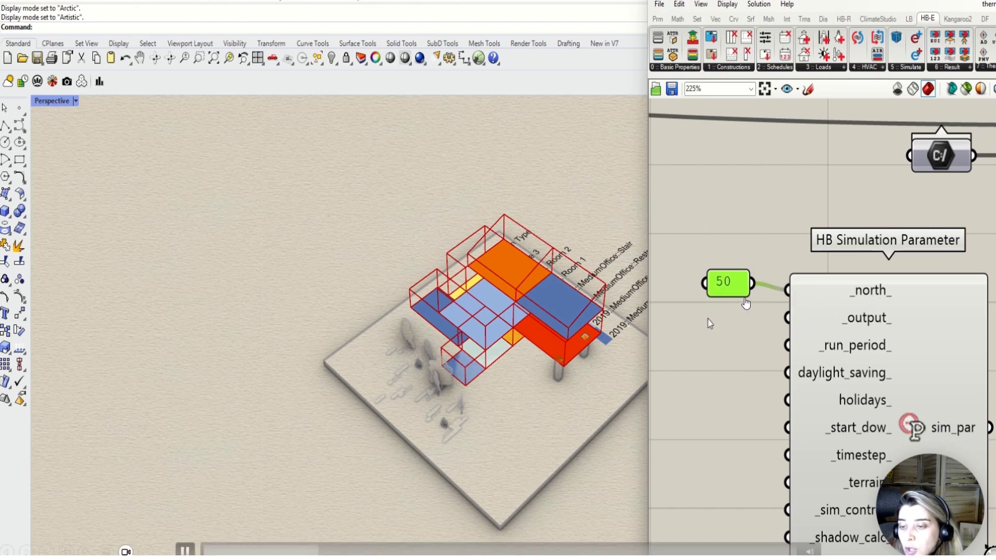
{"action": "key", "text": "Delete"}
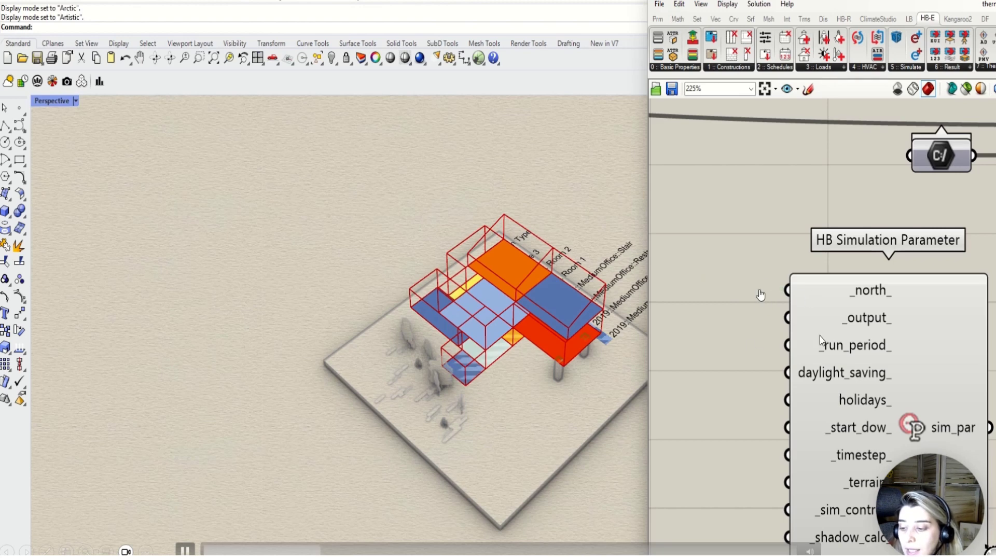
Add an HB Custom Simulation Output component and place it clear of HB Simulation Parameter, on its input side
{"action": "mouse_move", "coordinate": [819, 322]}
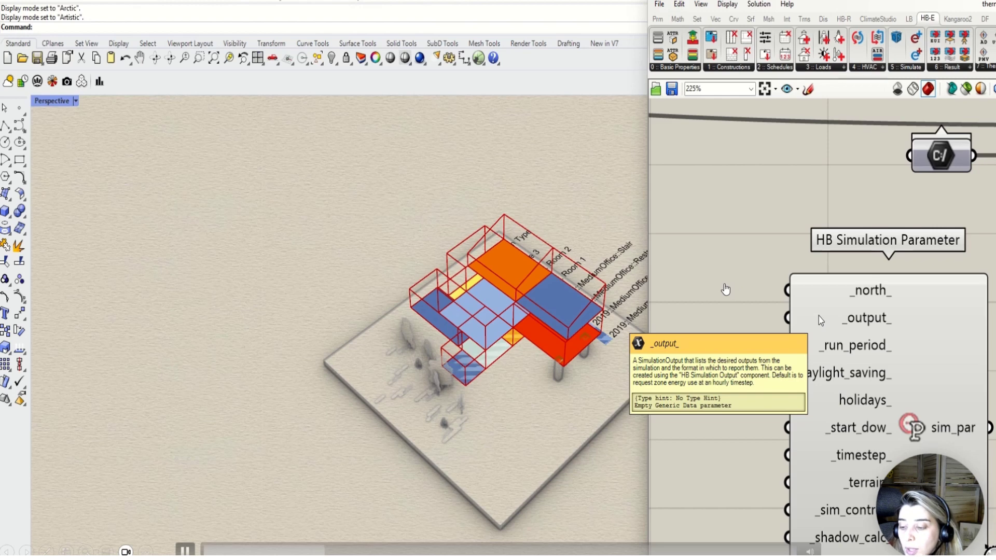
{"action": "left_click", "coordinate": [907, 68]}
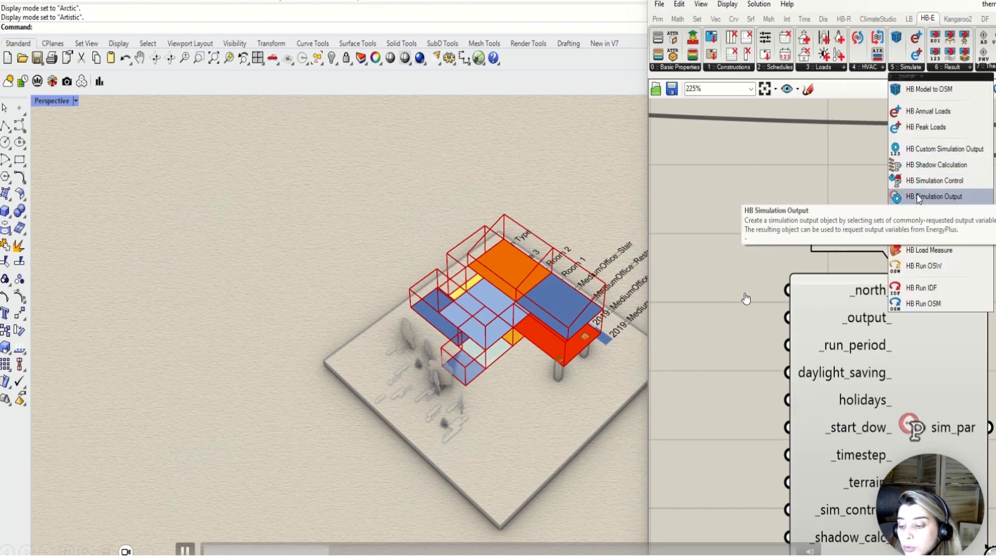
{"action": "left_click", "coordinate": [923, 151]}
{"action": "left_click", "coordinate": [732, 219]}
{"action": "scroll", "coordinate": [908, 255], "scroll_direction": "down", "scroll_amount": 5}
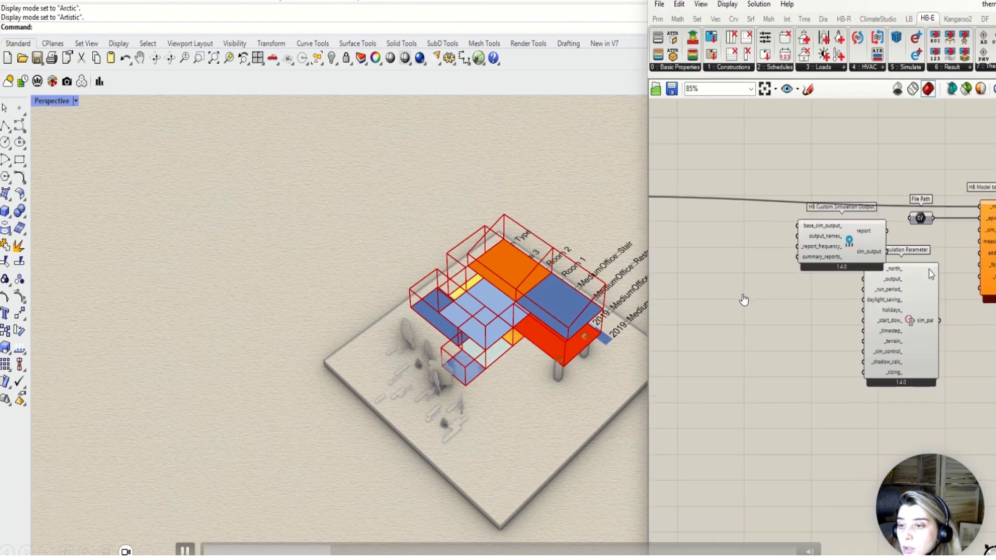
{"action": "left_click_drag", "start_coordinate": [835, 252], "coordinate": [757, 260]}
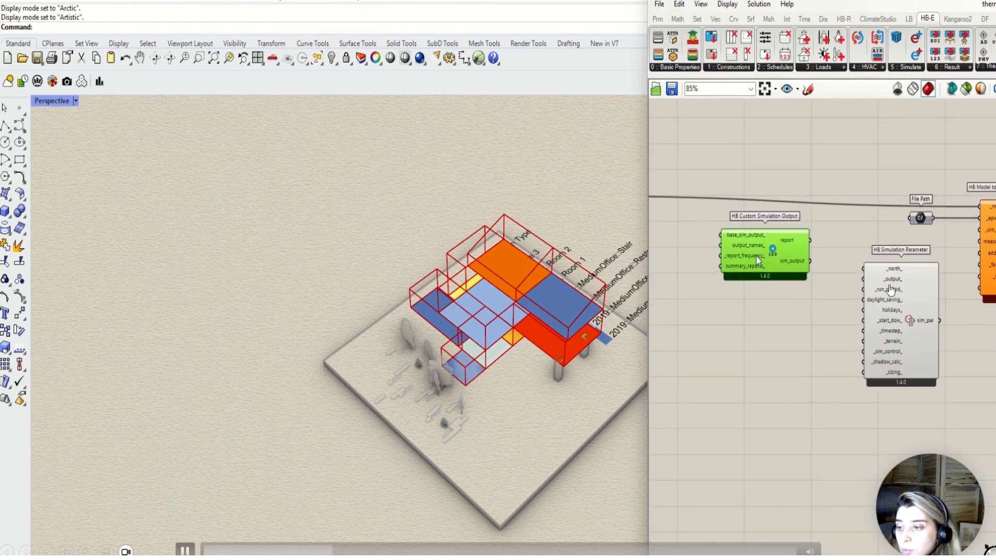
Add an HB Simulation Output component on the input side of HB Custom Simulation Output
{"action": "mouse_move", "coordinate": [762, 255]}
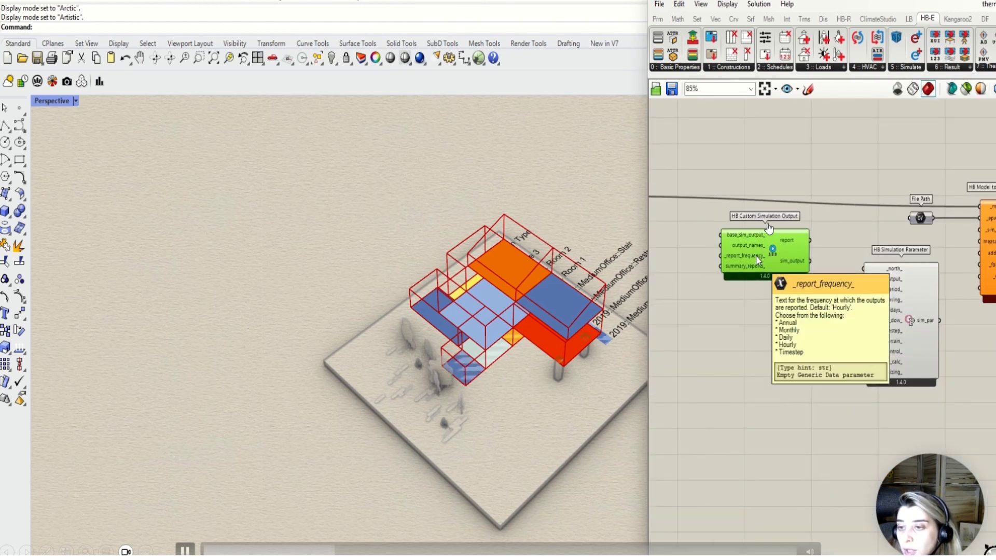
{"action": "left_click", "coordinate": [908, 67]}
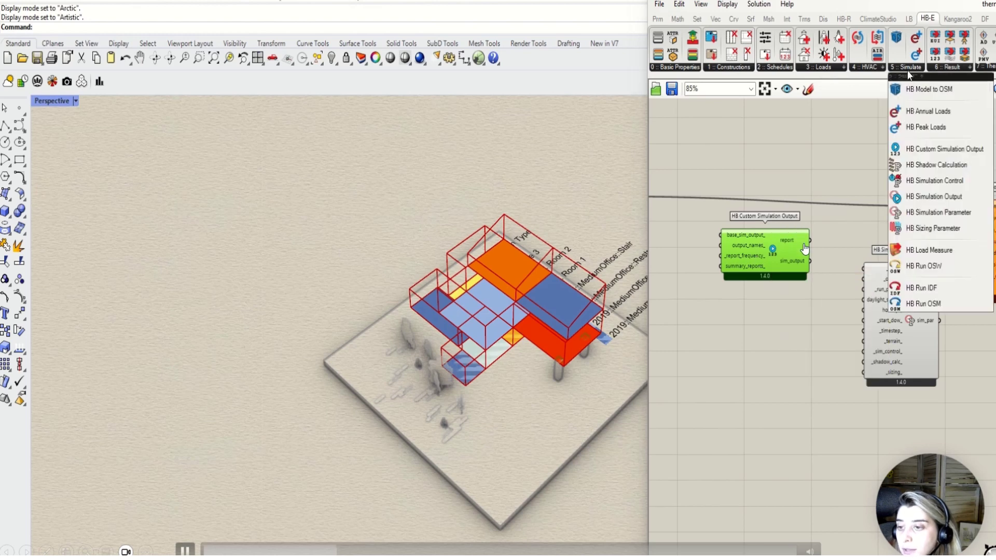
{"action": "left_click", "coordinate": [907, 198]}
{"action": "scroll", "coordinate": [909, 203], "scroll_direction": "down", "scroll_amount": 4}
{"action": "scroll", "coordinate": [810, 223], "scroll_direction": "up", "scroll_amount": 3}
{"action": "left_click", "coordinate": [777, 225]}
{"action": "scroll", "coordinate": [783, 234], "scroll_direction": "down", "scroll_amount": 4}
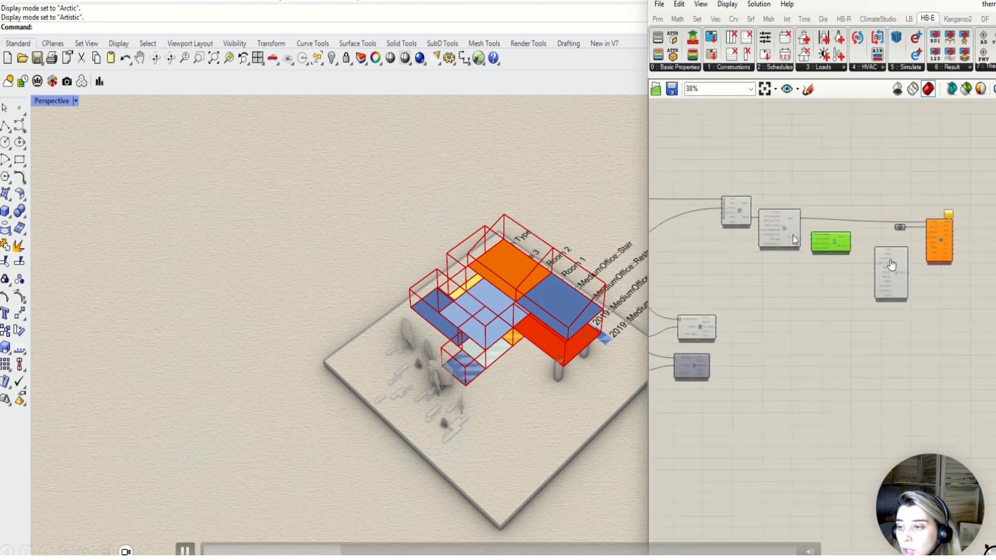
Move HB Simulation Output, HB Custom Simulation Output and HB Simulation Parameter down, clear of the HB Model wire
{"action": "left_click_drag", "start_coordinate": [908, 240], "coordinate": [767, 260]}
{"action": "left_click_drag", "start_coordinate": [835, 244], "coordinate": [831, 332]}
{"action": "scroll", "coordinate": [978, 389], "scroll_direction": "up", "scroll_amount": 2}
{"action": "scroll", "coordinate": [916, 338], "scroll_direction": "down", "scroll_amount": 4}
Shift HB Model, File Path and HB Model to OSM to the right, and move the three simulation settings components beneath them
{"action": "left_click", "coordinate": [950, 226]}
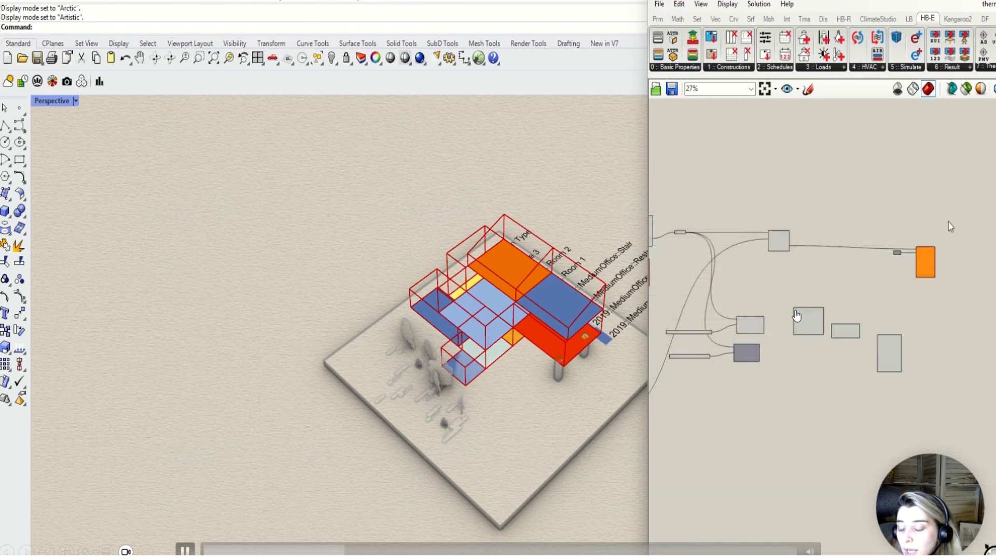
{"action": "left_click_drag", "start_coordinate": [950, 226], "coordinate": [765, 285]}
{"action": "left_click_drag", "start_coordinate": [931, 270], "coordinate": [980, 274]}
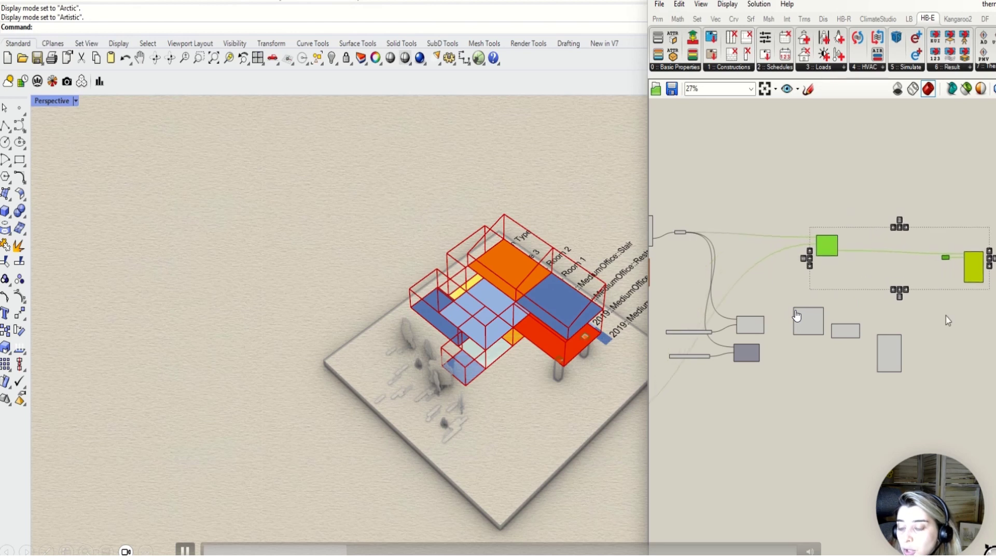
{"action": "right_click_drag", "start_coordinate": [931, 339], "coordinate": [816, 320]}
{"action": "left_click_drag", "start_coordinate": [810, 285], "coordinate": [674, 363]}
{"action": "left_click_drag", "start_coordinate": [738, 318], "coordinate": [778, 347]}
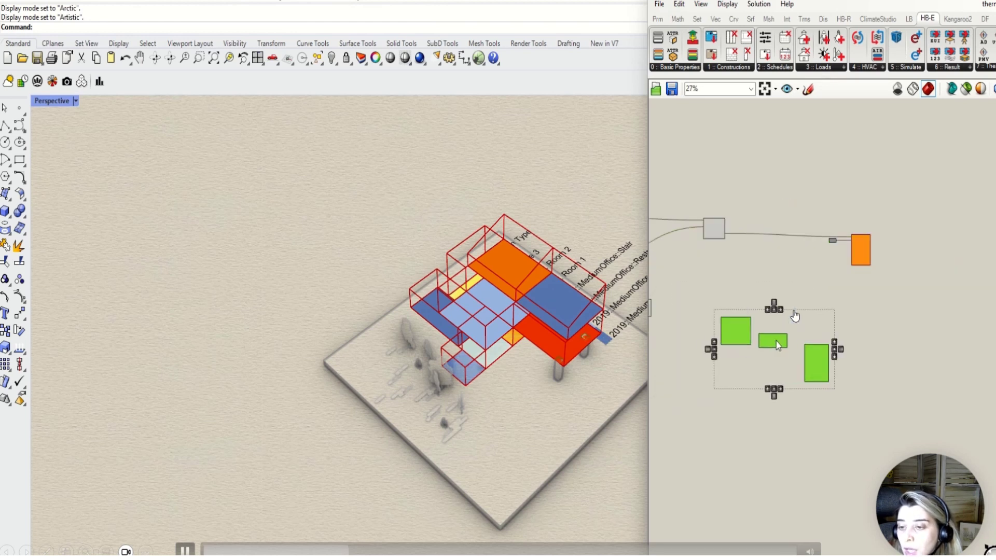
{"action": "left_click", "coordinate": [894, 318]}
Connect sim_output of HB Simulation Output to base_sim_output_ of HB Custom Simulation Output and space the two components further apart
{"action": "scroll", "coordinate": [804, 362], "scroll_direction": "up", "scroll_amount": 4}
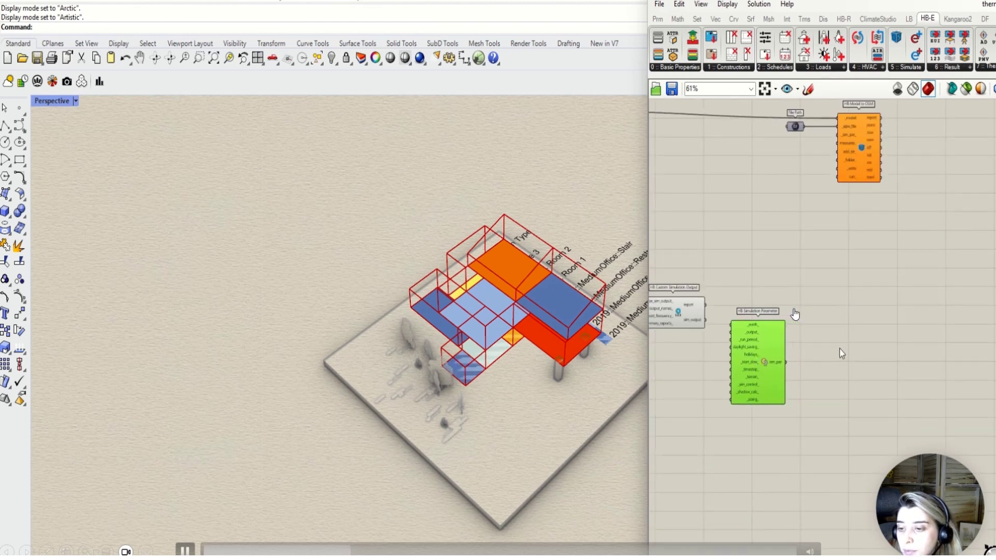
{"action": "right_click_drag", "start_coordinate": [840, 349], "coordinate": [904, 347]}
{"action": "right_click_drag", "start_coordinate": [776, 318], "coordinate": [862, 317]}
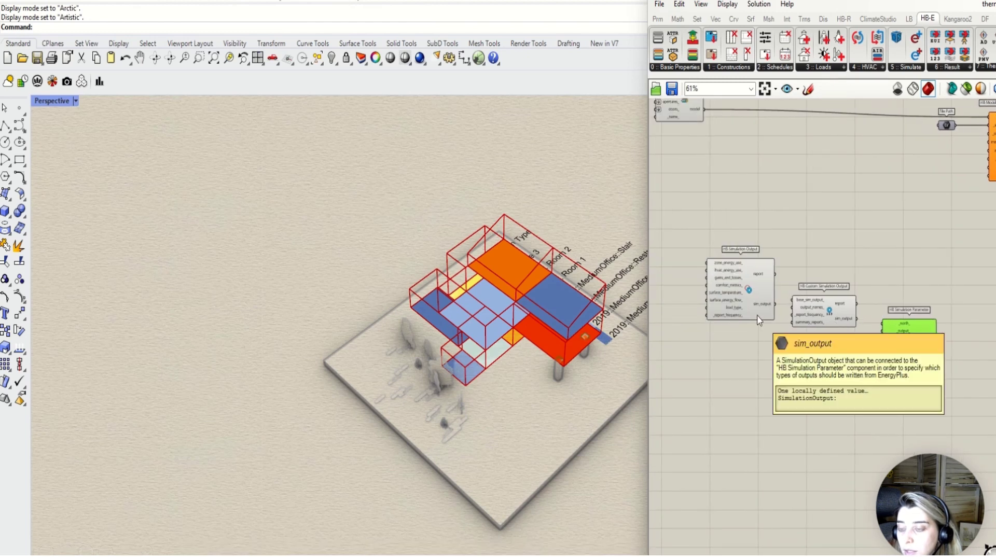
{"action": "right_click_drag", "start_coordinate": [696, 311], "coordinate": [794, 330]}
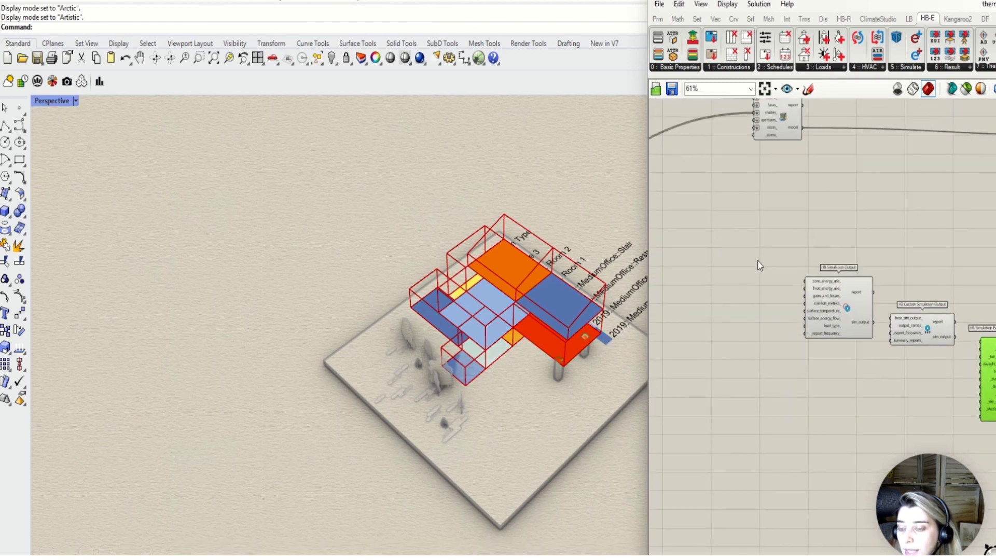
{"action": "scroll", "coordinate": [758, 265], "scroll_direction": "up", "scroll_amount": 2}
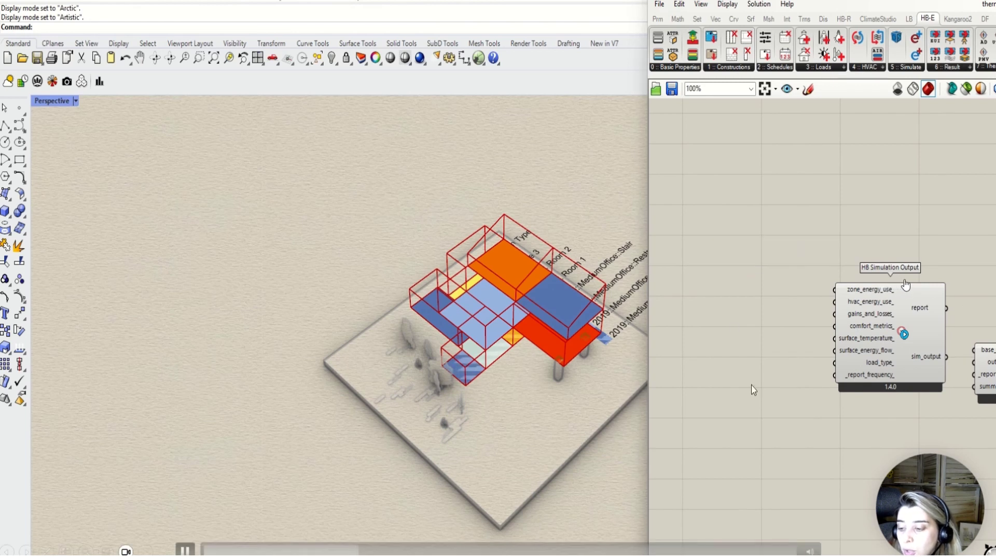
{"action": "right_click_drag", "start_coordinate": [954, 393], "coordinate": [832, 382]}
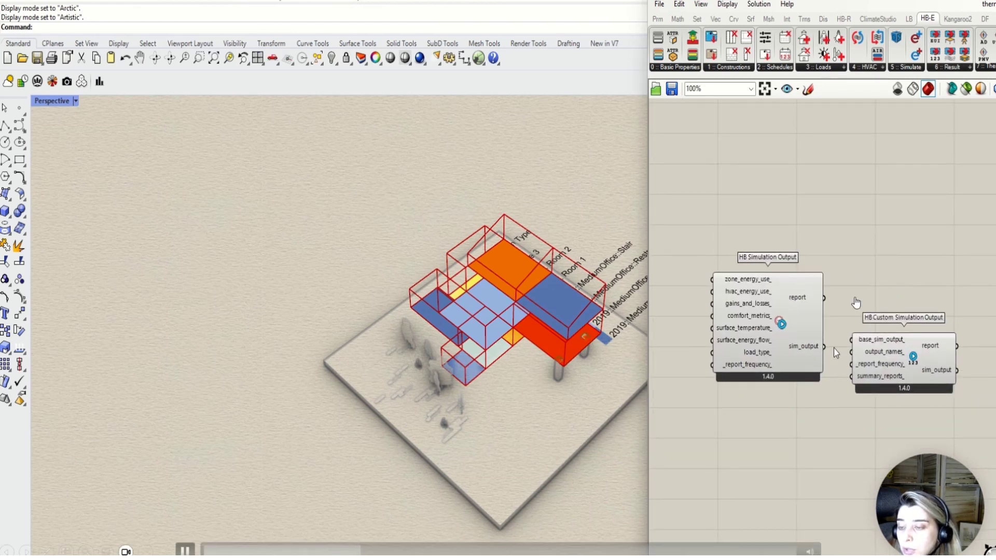
{"action": "left_click_drag", "start_coordinate": [824, 346], "coordinate": [852, 341]}
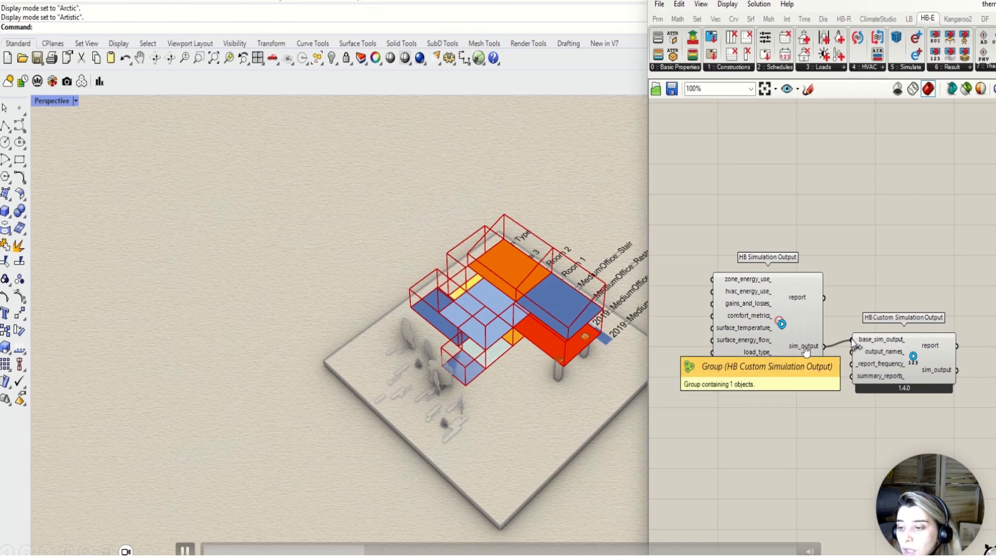
{"action": "left_click_drag", "start_coordinate": [874, 364], "coordinate": [900, 382]}
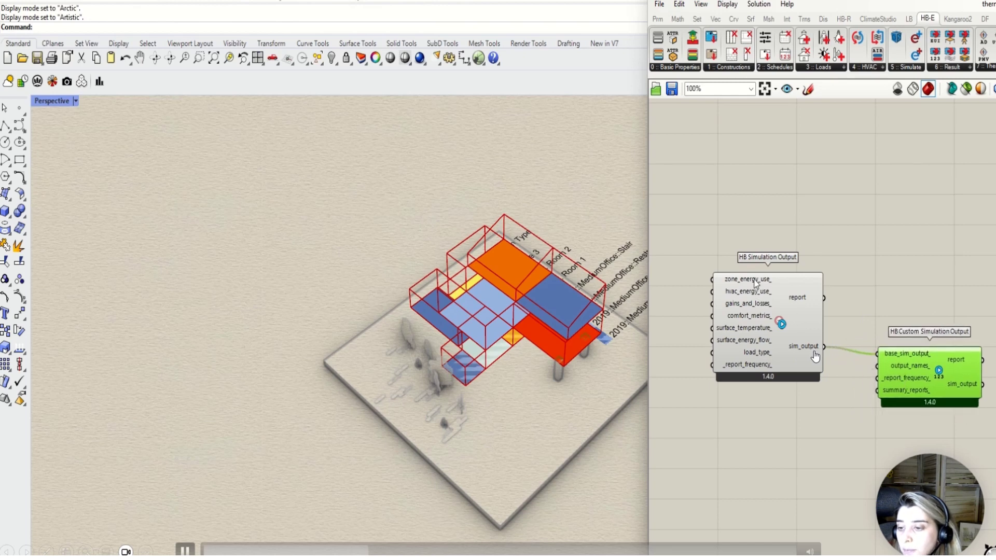
Move HB Simulation Parameter further away and connect sim_output of HB Custom Simulation Output to its _output_ input
{"action": "scroll", "coordinate": [714, 312], "scroll_direction": "down", "scroll_amount": 3}
{"action": "scroll", "coordinate": [840, 338], "scroll_direction": "up", "scroll_amount": 2}
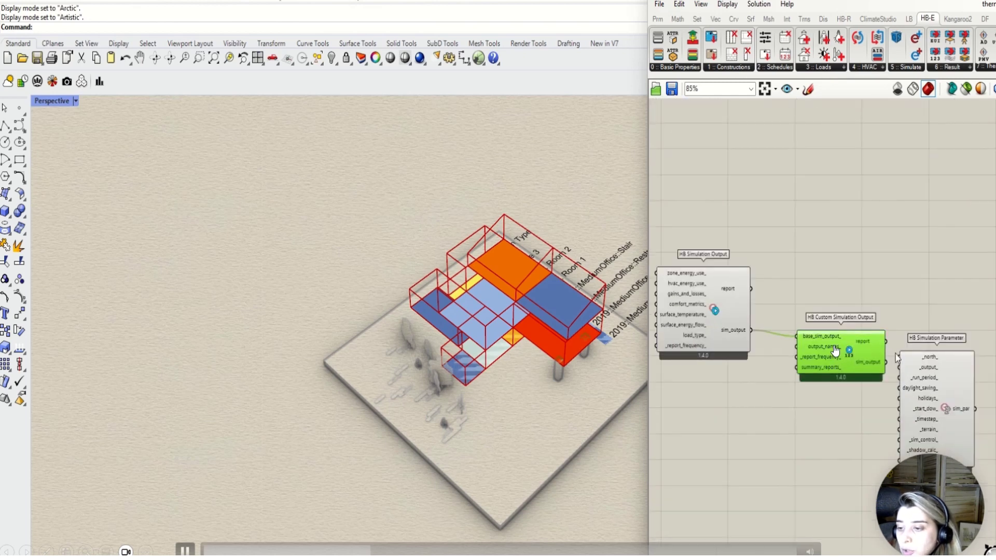
{"action": "left_click_drag", "start_coordinate": [919, 386], "coordinate": [956, 392]}
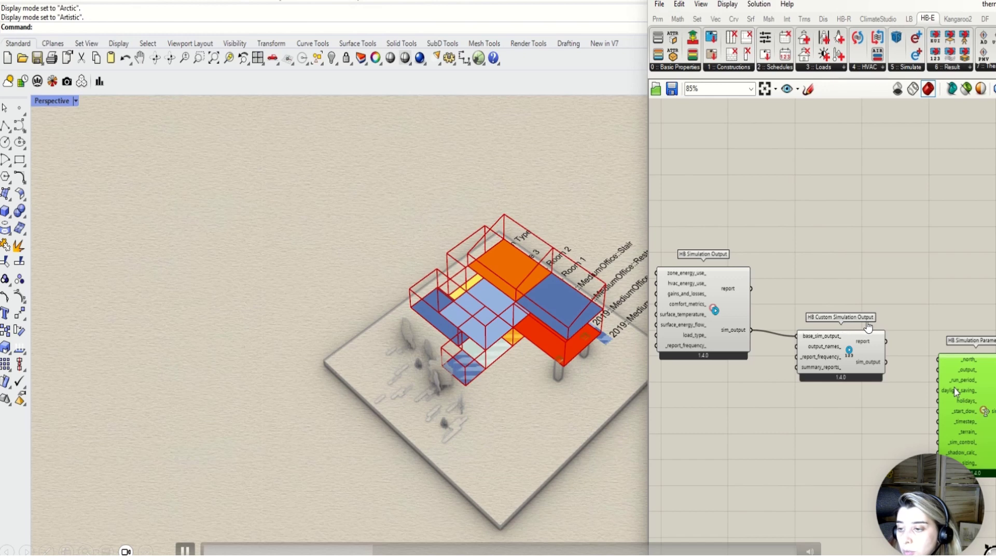
{"action": "left_click_drag", "start_coordinate": [888, 364], "coordinate": [937, 370]}
{"action": "scroll", "coordinate": [905, 371], "scroll_direction": "down", "scroll_amount": 1}
{"action": "scroll", "coordinate": [904, 372], "scroll_direction": "down", "scroll_amount": 2}
{"action": "scroll", "coordinate": [904, 365], "scroll_direction": "up", "scroll_amount": 3}
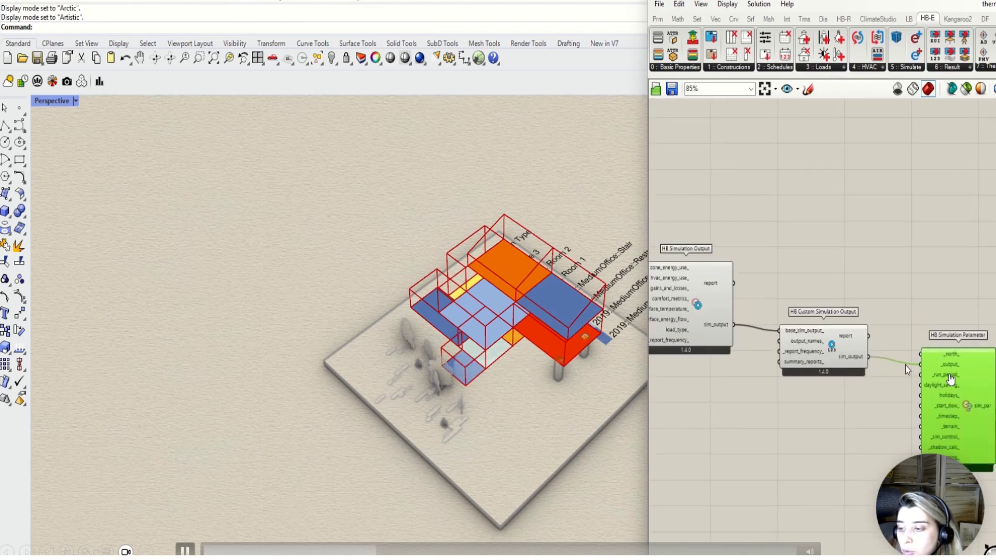
Add a Boolean Toggle beside HB Simulation Output, set it to True and connect it to zone_energy_use_
{"action": "right_click_drag", "start_coordinate": [904, 365], "coordinate": [994, 372]}
{"action": "double_click", "coordinate": [734, 277]}
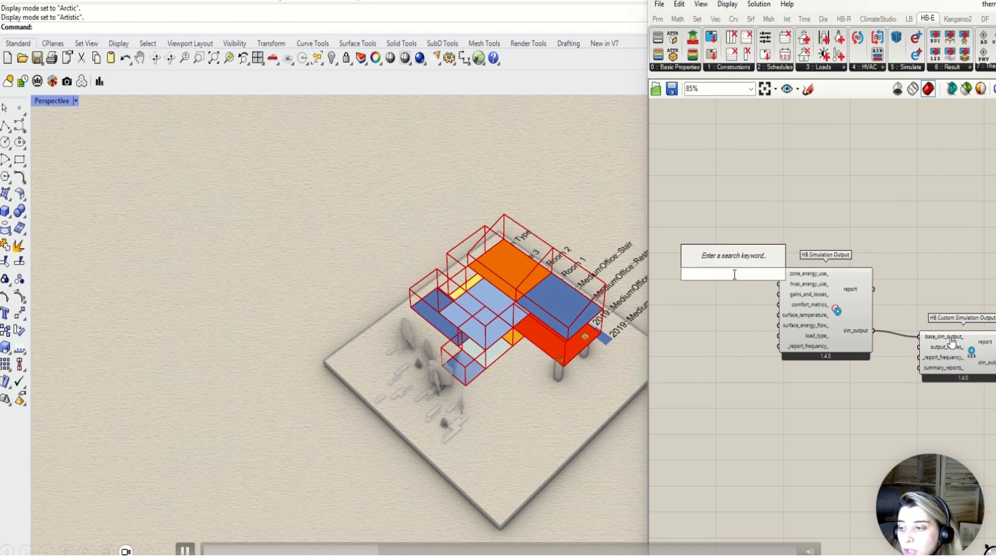
{"action": "type", "text": "toggle"}
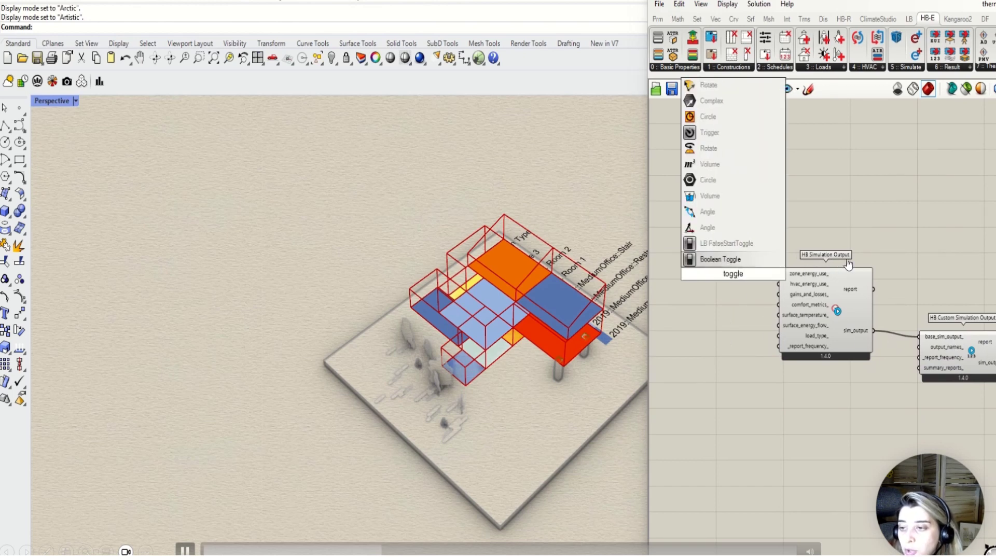
{"action": "left_click", "coordinate": [730, 261]}
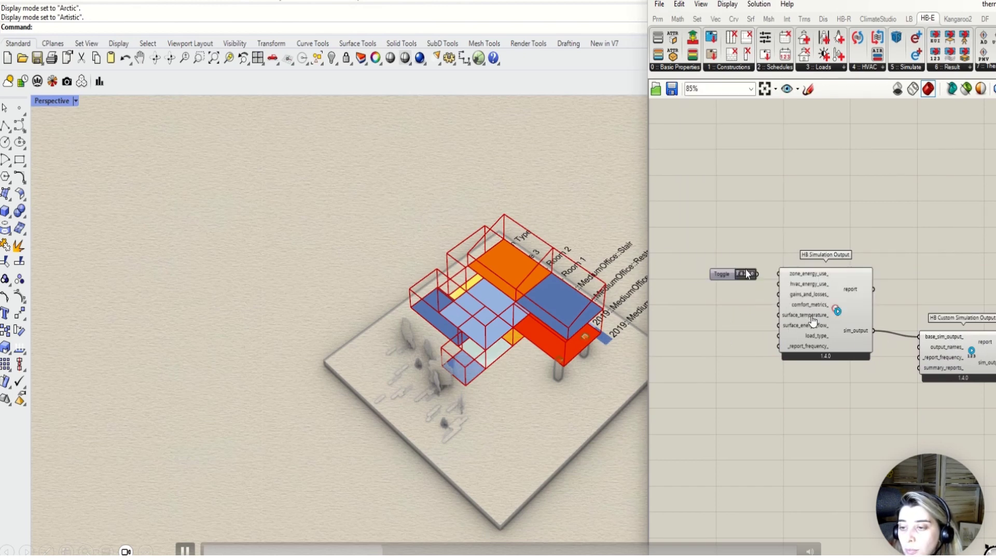
{"action": "left_click_drag", "start_coordinate": [757, 273], "coordinate": [778, 274]}
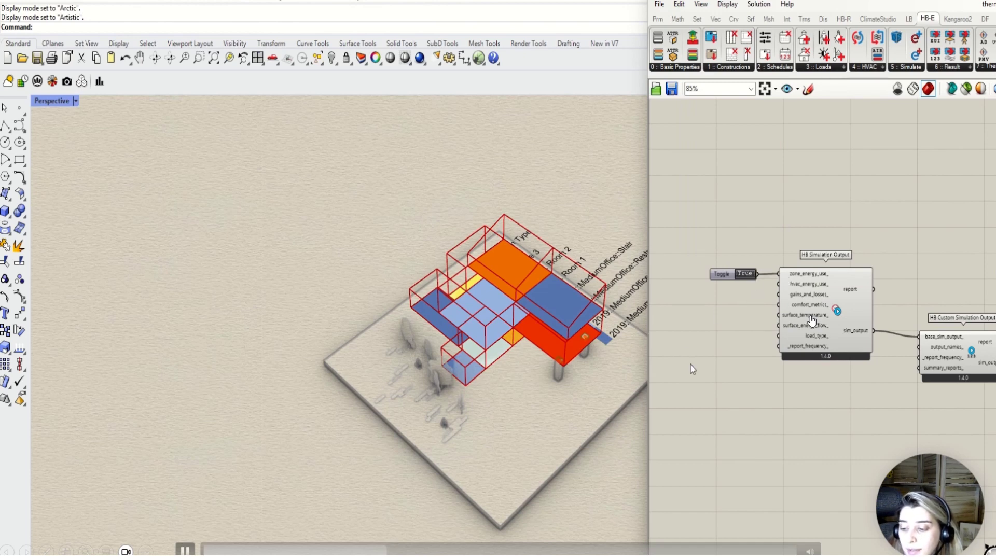
Connect the Boolean Toggle to hvac_energy_use_, gains_and_losses_ and comfort_metrics_ of HB Simulation Output as well
{"action": "scroll", "coordinate": [812, 321], "scroll_direction": "down", "scroll_amount": 3}
{"action": "scroll", "coordinate": [889, 359], "scroll_direction": "up", "scroll_amount": 1}
{"action": "scroll", "coordinate": [896, 358], "scroll_direction": "down", "scroll_amount": 1}
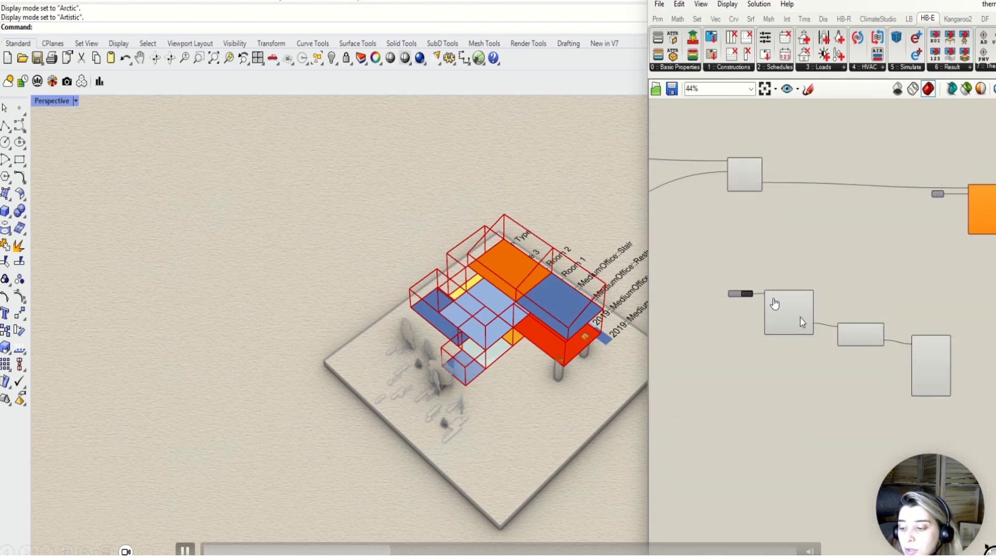
{"action": "scroll", "coordinate": [774, 305], "scroll_direction": "up", "scroll_amount": 3}
{"action": "scroll", "coordinate": [798, 261], "scroll_direction": "up", "scroll_amount": 2}
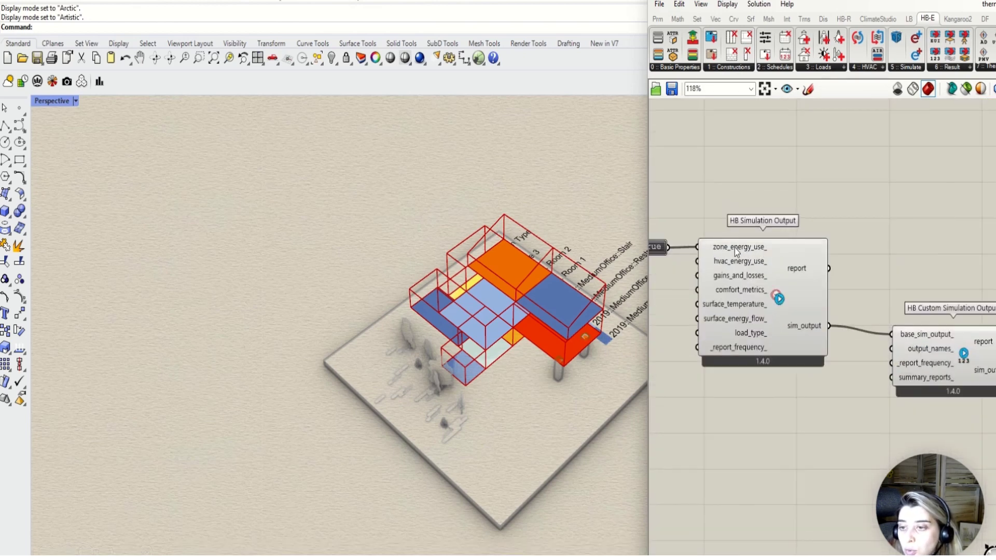
{"action": "left_click_drag", "start_coordinate": [673, 251], "coordinate": [696, 292]}
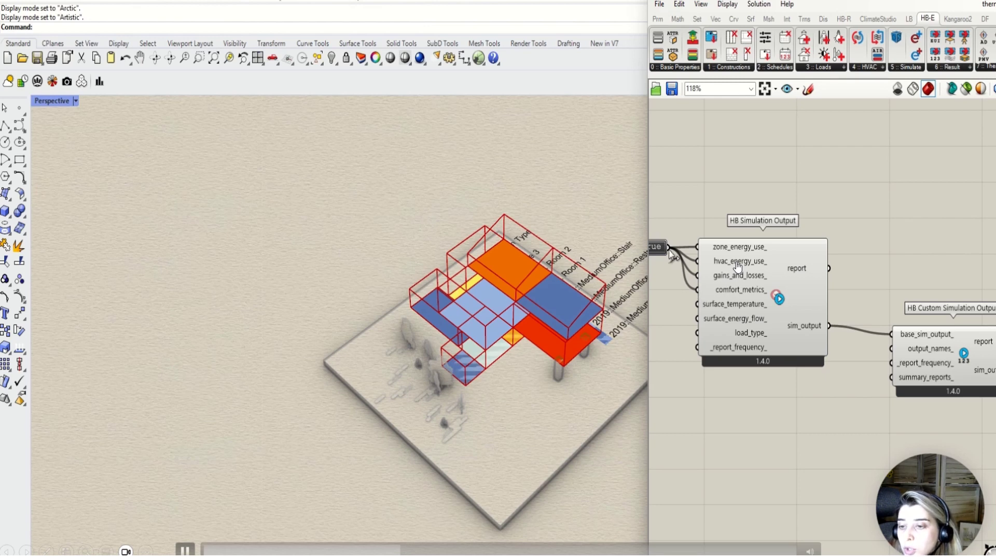
Disconnect the Boolean Toggle from the gains_and_losses_ input of HB Simulation Output
{"action": "mouse_move", "coordinate": [936, 352]}
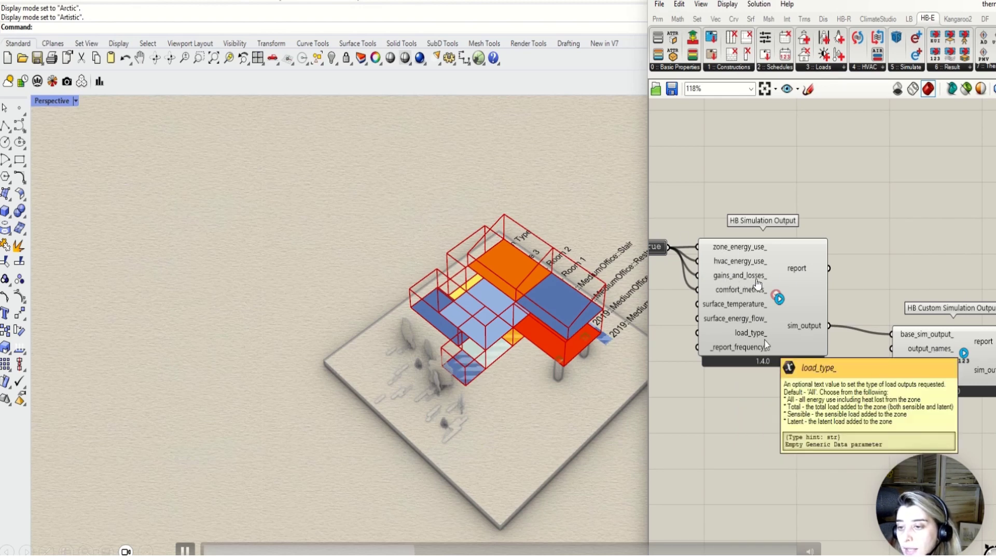
{"action": "right_click", "coordinate": [704, 279]}
{"action": "mouse_move", "coordinate": [807, 331]}
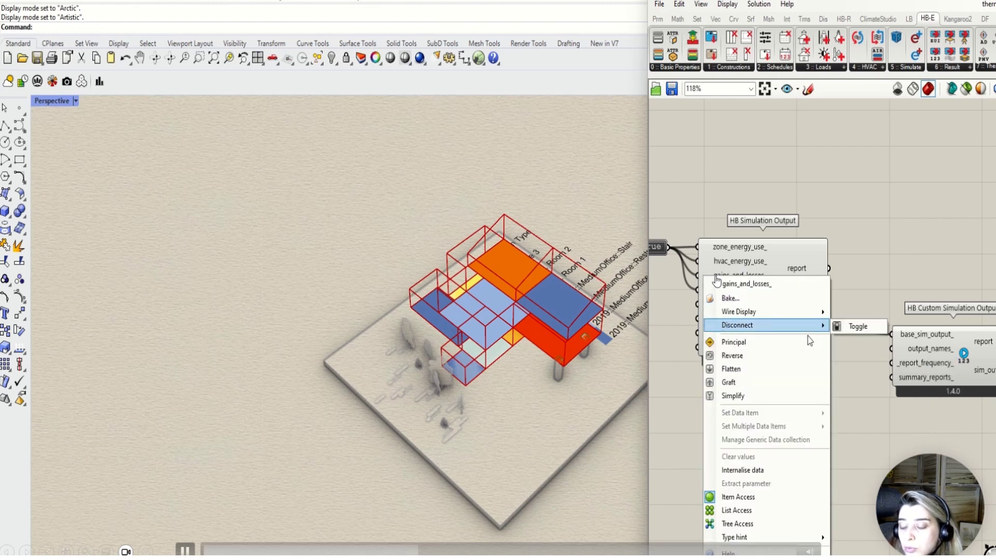
Disconnect the toggle from gains_and_losses_ and connect it to surface_temperature_ and surface_energy_flow_ on HB Simulation Output
{"action": "left_click", "coordinate": [852, 327]}
{"action": "right_click", "coordinate": [698, 285]}
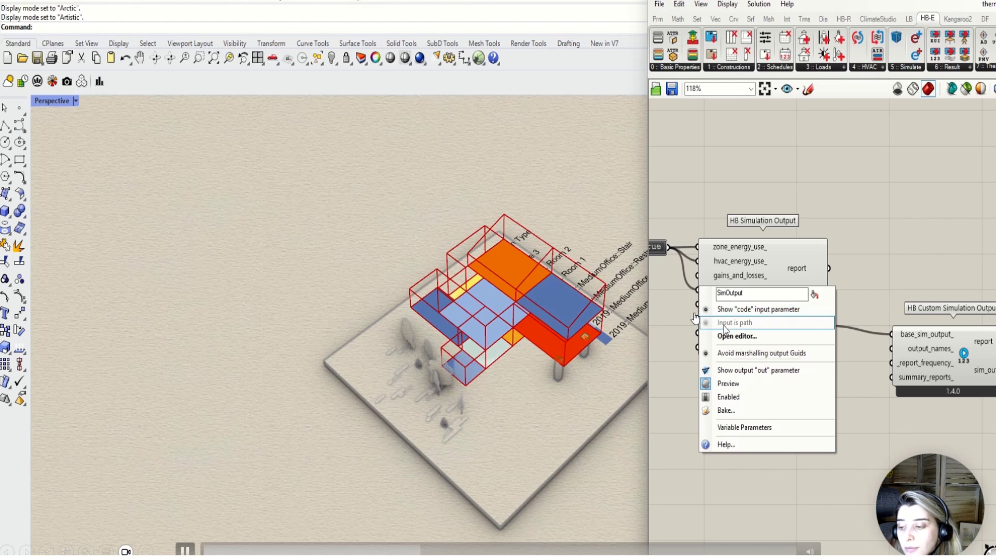
{"action": "right_click_drag", "start_coordinate": [698, 318], "coordinate": [769, 322]}
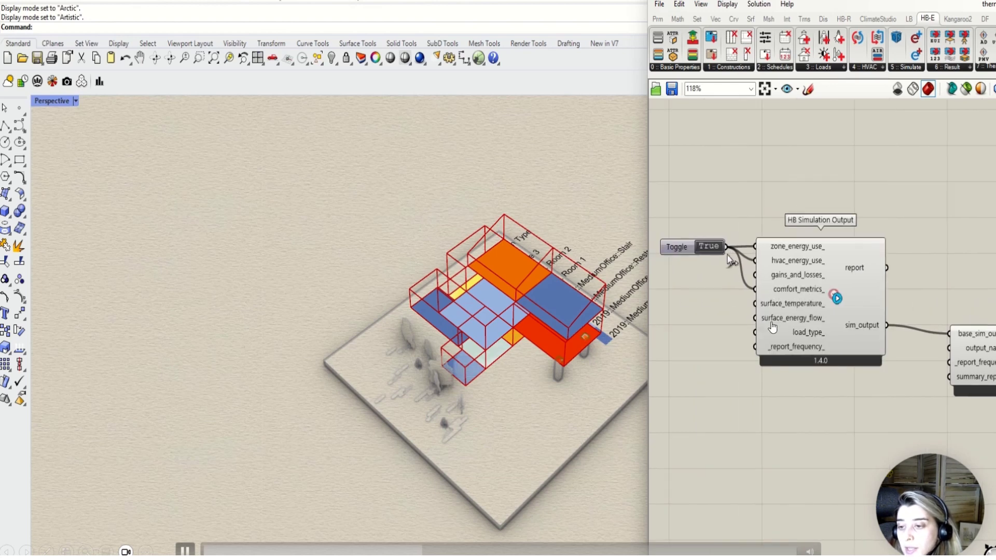
{"action": "left_click_drag", "start_coordinate": [727, 255], "coordinate": [755, 303]}
{"action": "left_click_drag", "start_coordinate": [727, 248], "coordinate": [752, 319]}
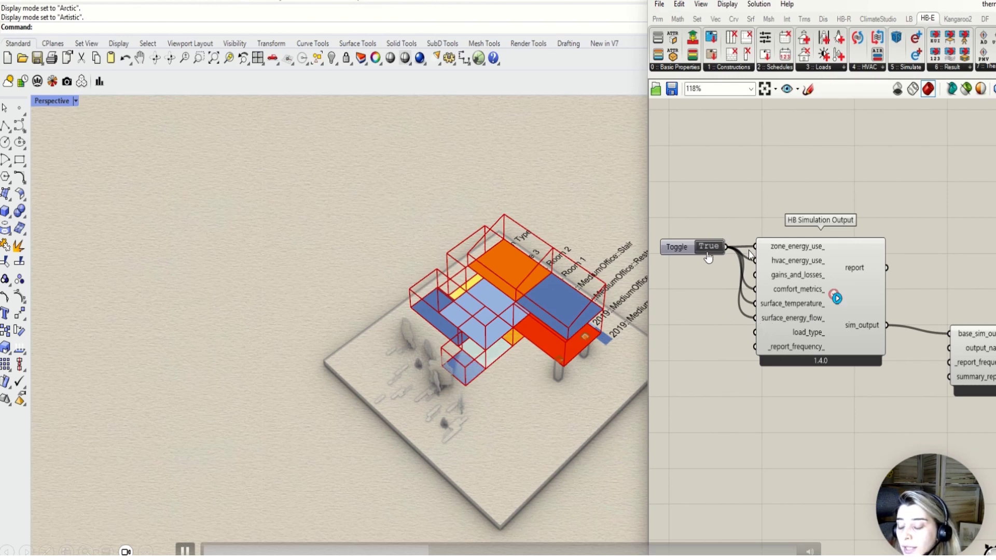
Rewire the True toggle so that it feeds only zone_energy_use_, hvac_energy_use_ and gains_and_losses_ of HB Simulation Output
{"action": "right_click", "coordinate": [763, 257]}
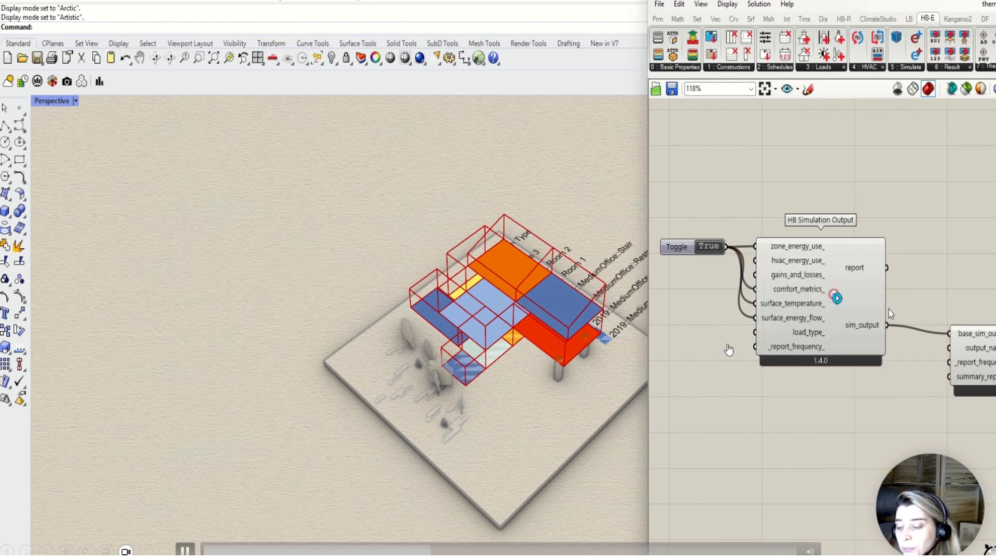
{"action": "right_click", "coordinate": [763, 292]}
{"action": "mouse_move", "coordinate": [809, 338]}
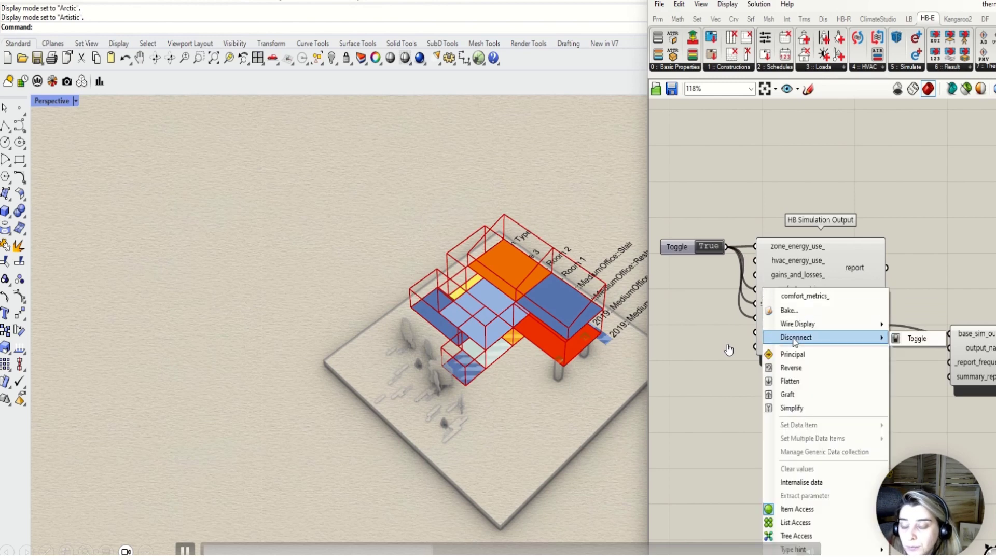
{"action": "left_click", "coordinate": [905, 338]}
{"action": "right_click", "coordinate": [762, 304]}
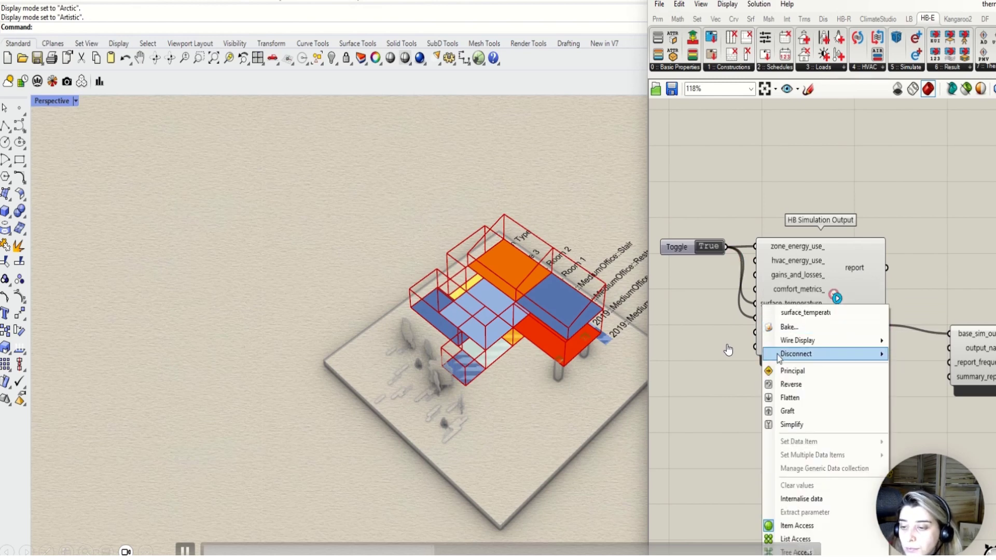
{"action": "mouse_move", "coordinate": [830, 354]}
{"action": "left_click", "coordinate": [917, 357]}
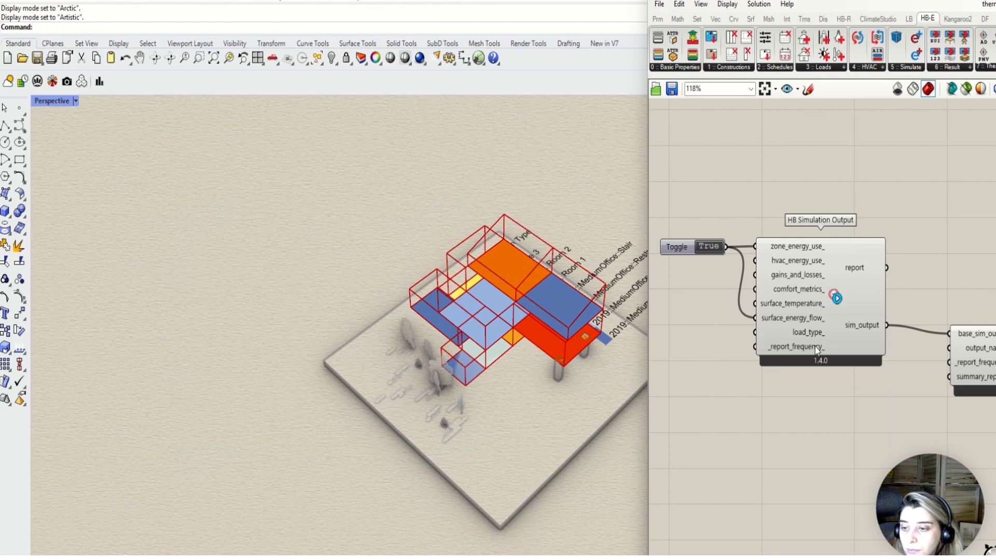
{"action": "right_click", "coordinate": [763, 318]}
{"action": "mouse_move", "coordinate": [802, 371]}
{"action": "left_click", "coordinate": [914, 369]}
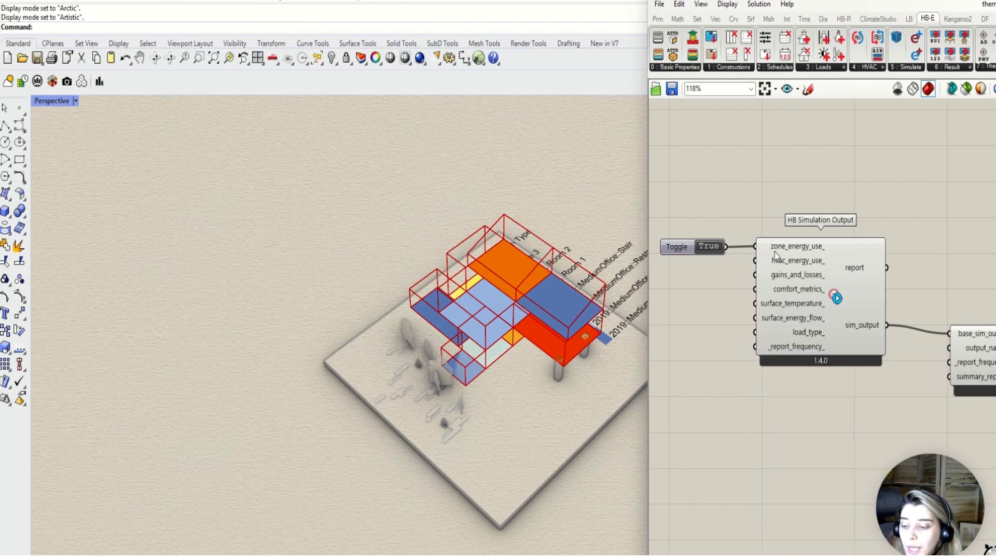
{"action": "left_click_drag", "start_coordinate": [727, 246], "coordinate": [761, 271]}
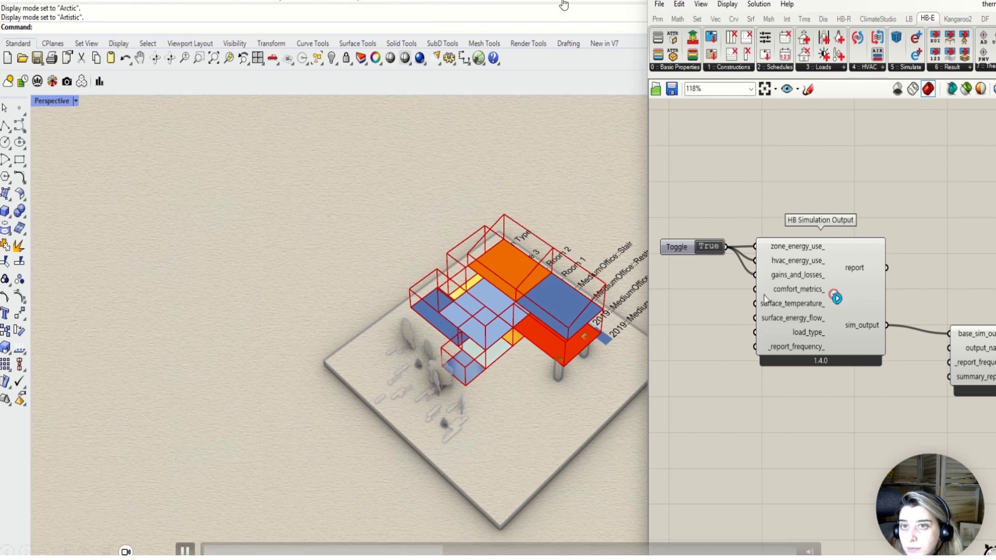
Connect the sim_par output of HB Simulation Parameter to the simulation parameter input of the orange component above it
{"action": "scroll", "coordinate": [763, 302], "scroll_direction": "down", "scroll_amount": 3}
{"action": "scroll", "coordinate": [941, 418], "scroll_direction": "up", "scroll_amount": 1}
{"action": "right_click_drag", "start_coordinate": [871, 417], "coordinate": [710, 394]}
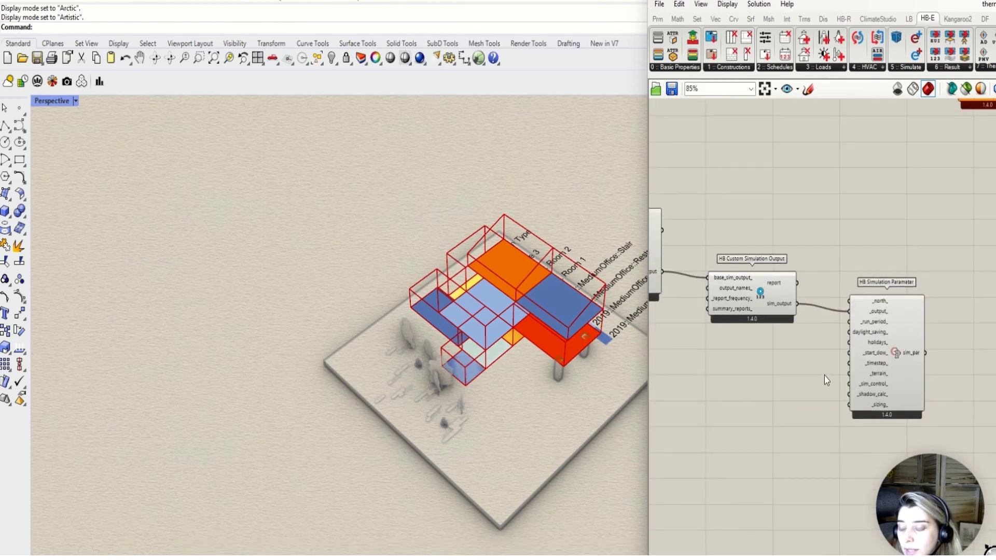
{"action": "scroll", "coordinate": [824, 377], "scroll_direction": "down", "scroll_amount": 3}
{"action": "scroll", "coordinate": [885, 364], "scroll_direction": "up", "scroll_amount": 3}
{"action": "left_click_drag", "start_coordinate": [885, 367], "coordinate": [906, 150]}
{"action": "scroll", "coordinate": [884, 410], "scroll_direction": "down", "scroll_amount": 2}
{"action": "scroll", "coordinate": [972, 280], "scroll_direction": "down", "scroll_amount": 2}
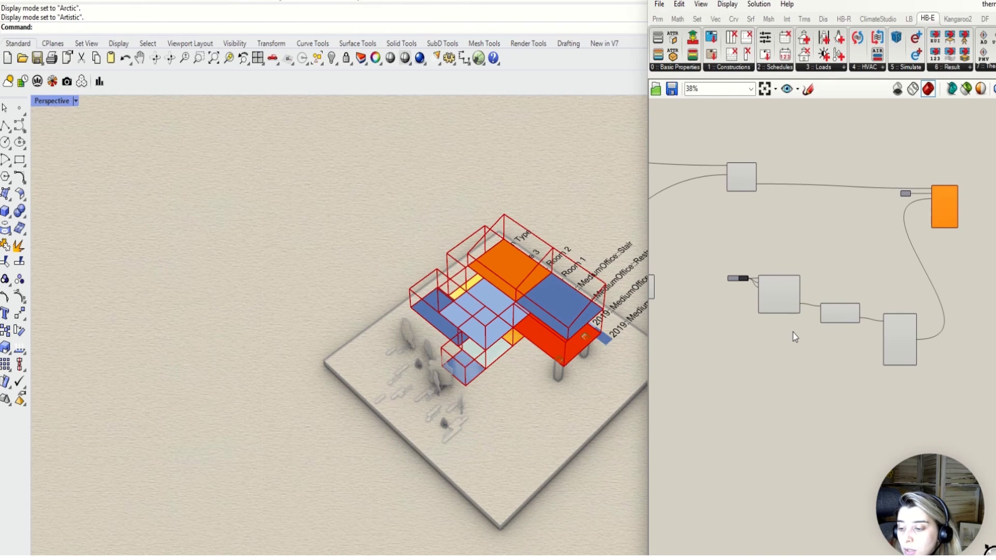
{"action": "scroll", "coordinate": [760, 296], "scroll_direction": "up", "scroll_amount": 4}
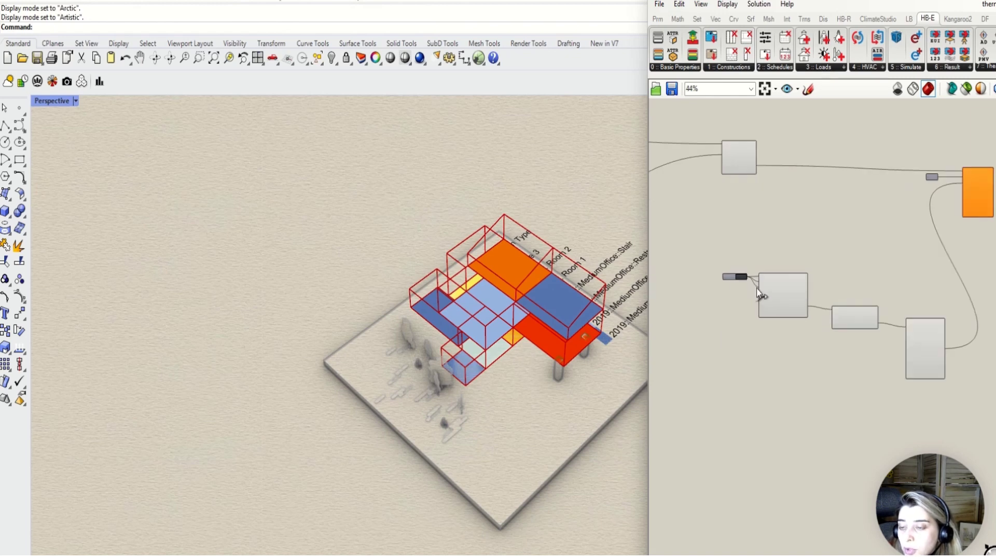
{"action": "right_click_drag", "start_coordinate": [863, 383], "coordinate": [802, 301]}
{"action": "scroll", "coordinate": [802, 301], "scroll_direction": "down", "scroll_amount": 3}
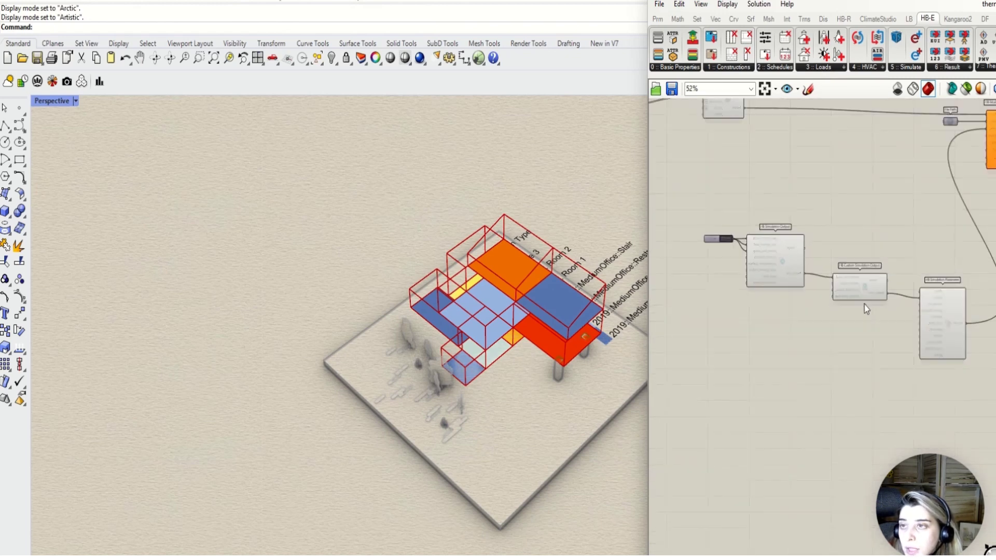
{"action": "scroll", "coordinate": [865, 305], "scroll_direction": "up", "scroll_amount": 2}
{"action": "scroll", "coordinate": [867, 308], "scroll_direction": "down", "scroll_amount": 2}
{"action": "scroll", "coordinate": [922, 314], "scroll_direction": "up", "scroll_amount": 2}
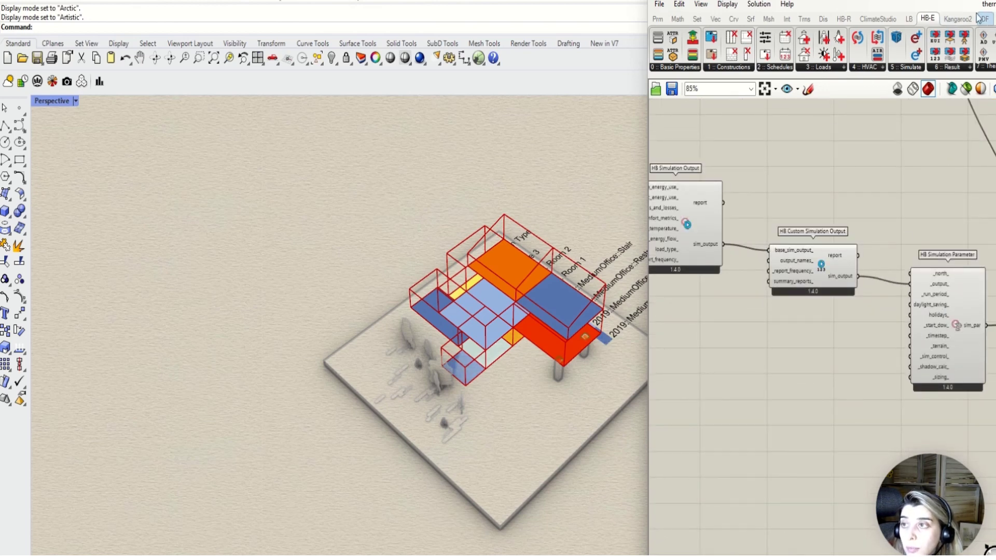
Add an LB Analysis Period component to the canvas below the toggle, beside HB Simulation Output
{"action": "left_click_drag", "start_coordinate": [789, 1], "coordinate": [764, 0]}
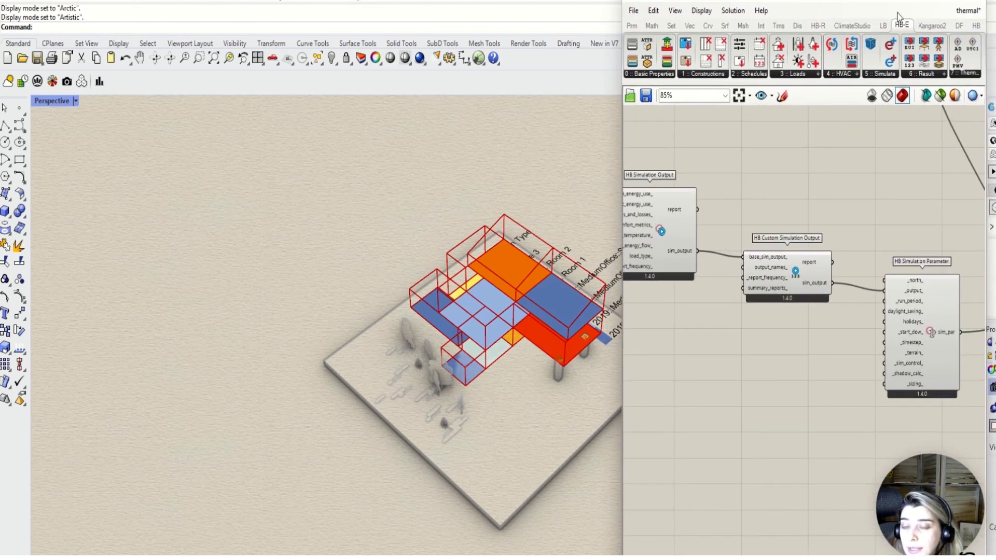
{"action": "left_click", "coordinate": [960, 26]}
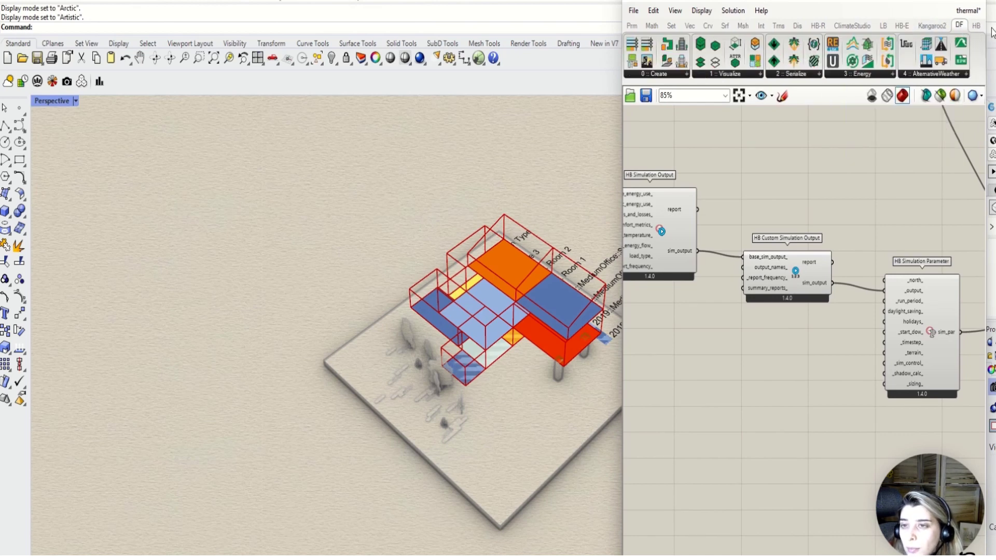
{"action": "left_click", "coordinate": [975, 26]}
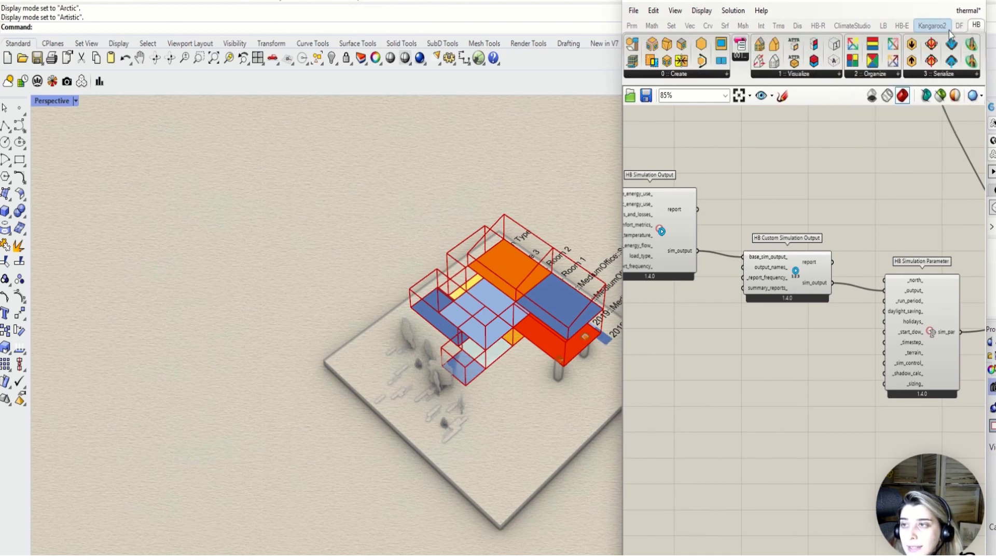
{"action": "left_click", "coordinate": [883, 25]}
{"action": "left_click", "coordinate": [694, 77]}
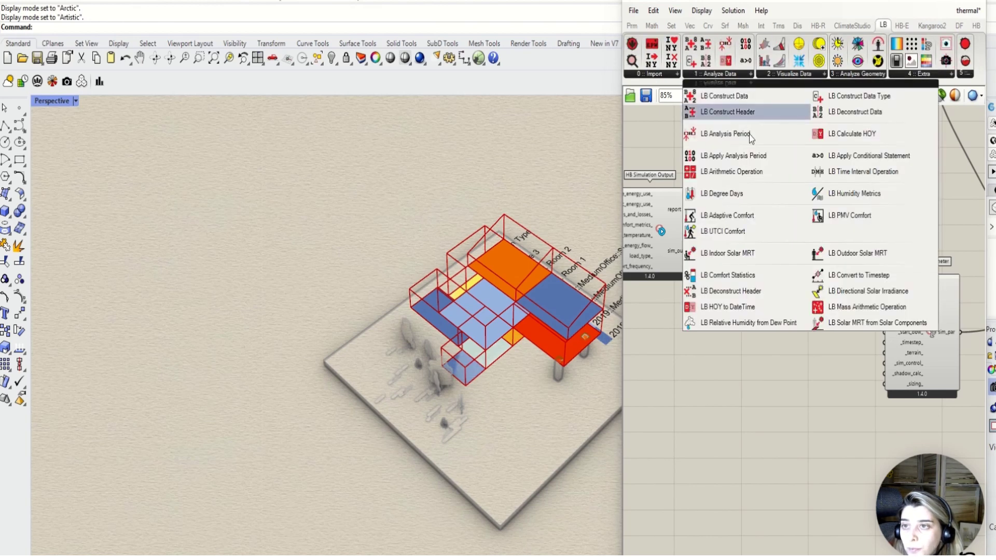
{"action": "left_click_drag", "start_coordinate": [716, 133], "coordinate": [832, 330]}
{"action": "scroll", "coordinate": [832, 330], "scroll_direction": "down", "scroll_amount": 3}
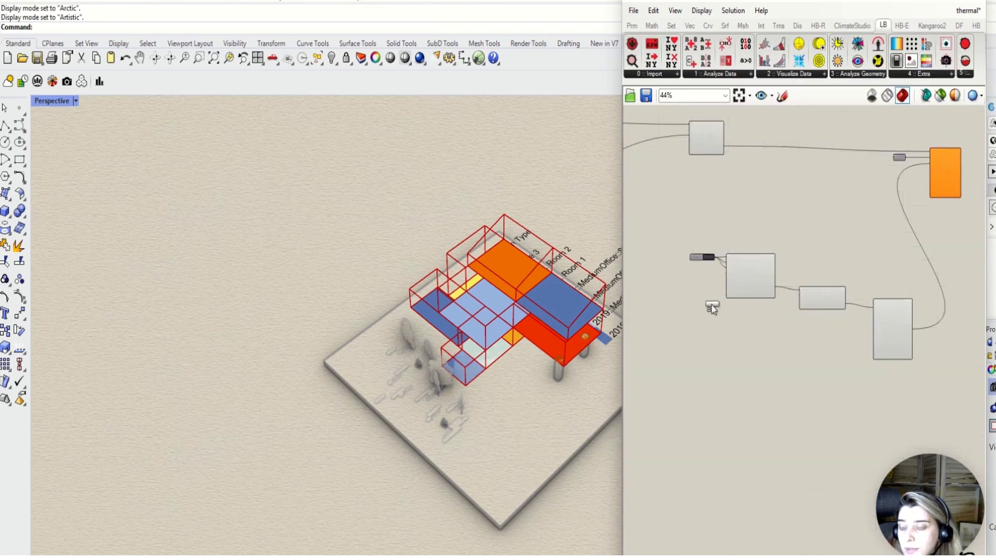
{"action": "scroll", "coordinate": [711, 306], "scroll_direction": "up", "scroll_amount": 3}
{"action": "left_click", "coordinate": [691, 296]}
{"action": "right_click_drag", "start_coordinate": [809, 336], "coordinate": [809, 297]}
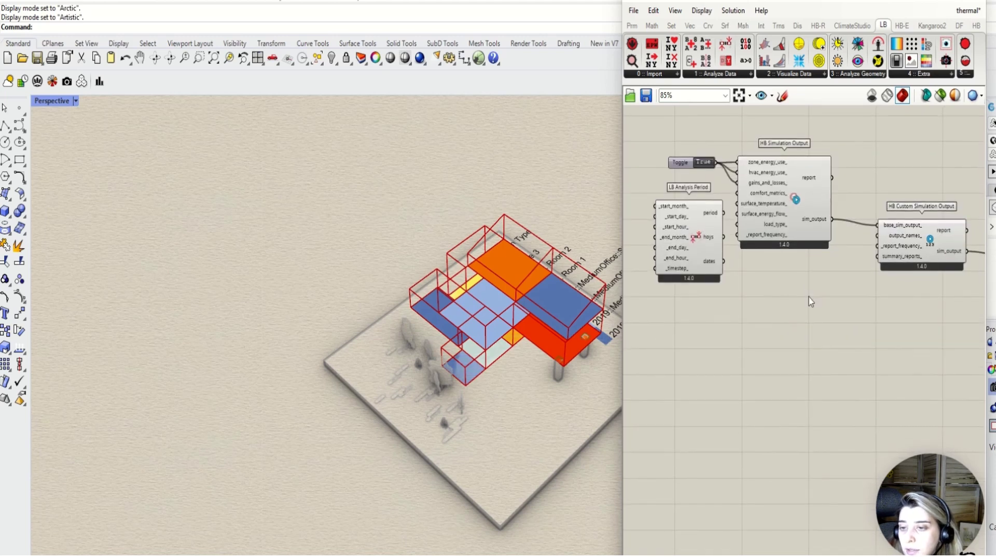
Move HB Custom Simulation Output slightly down and add a panel reading zone-energy that feeds its output_names_ input
{"action": "left_click_drag", "start_coordinate": [894, 247], "coordinate": [904, 263]}
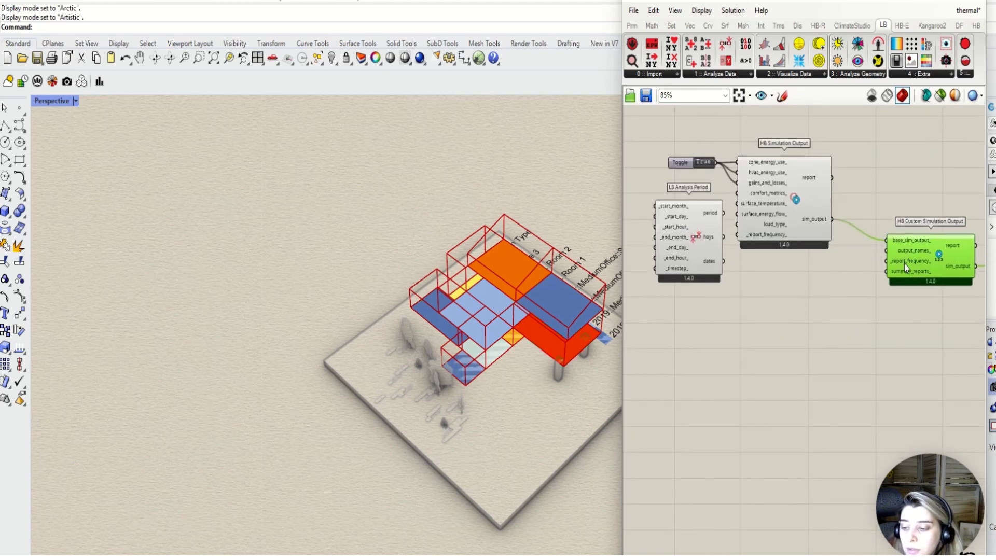
{"action": "double_click", "coordinate": [862, 259]}
{"action": "type", "text": "panel"}
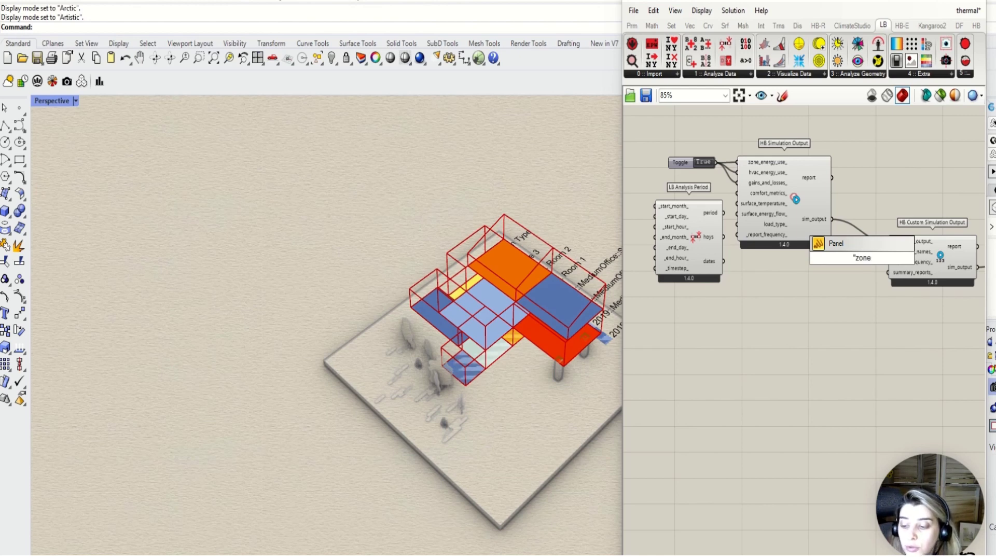
{"action": "type", "text": "\"zone-en"}
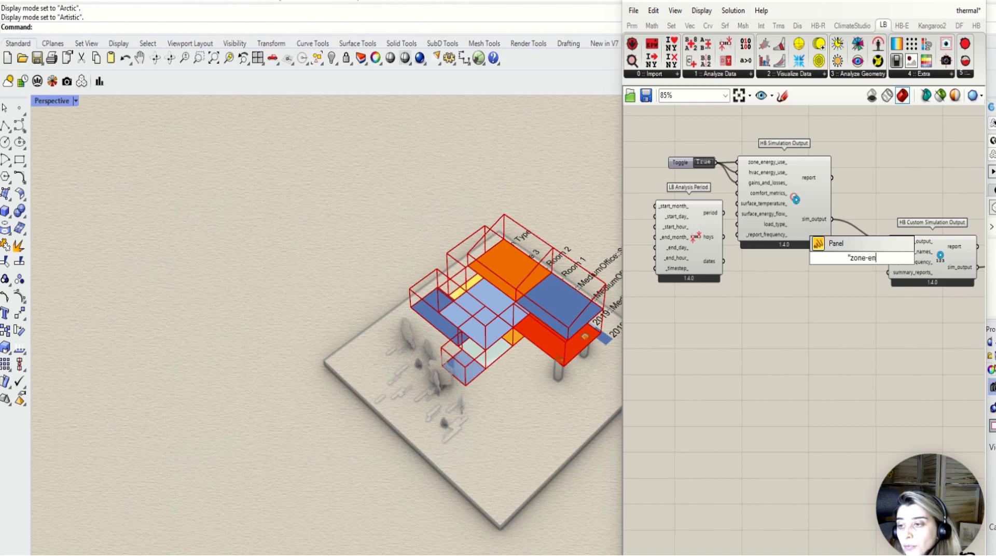
{"action": "type", "text": "er"}
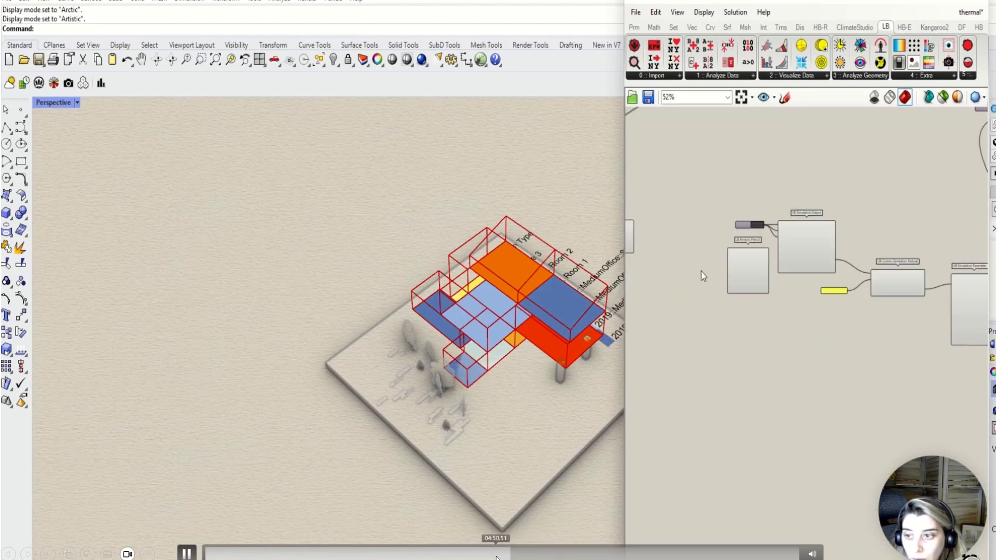
Feed LB Analysis Period with panels for start month 1 and end month 12, and move the group below HB Custom Simulation Output
{"action": "scroll", "coordinate": [725, 260], "scroll_direction": "up", "scroll_amount": 4}
{"action": "double_click", "coordinate": [683, 241]}
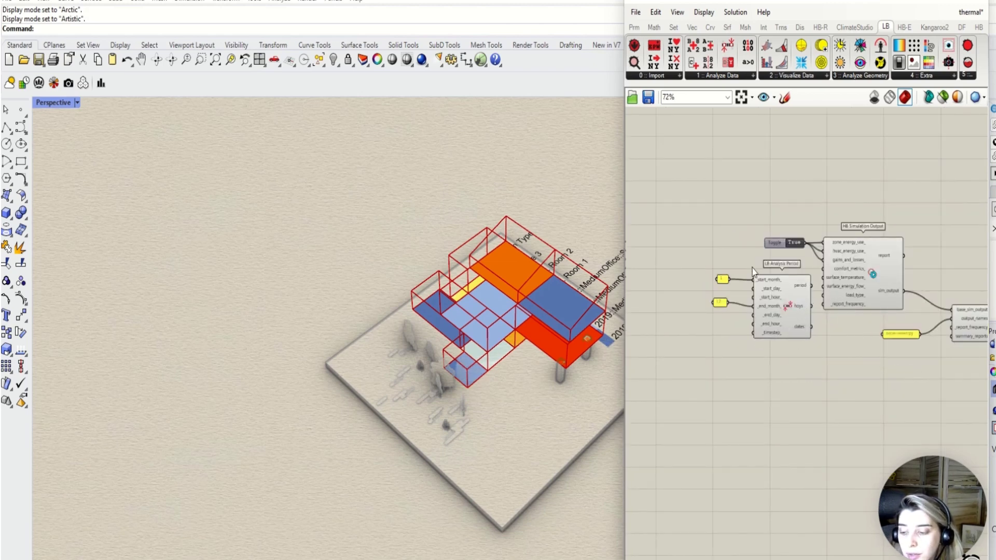
{"action": "left_click_drag", "start_coordinate": [754, 311], "coordinate": [811, 362]}
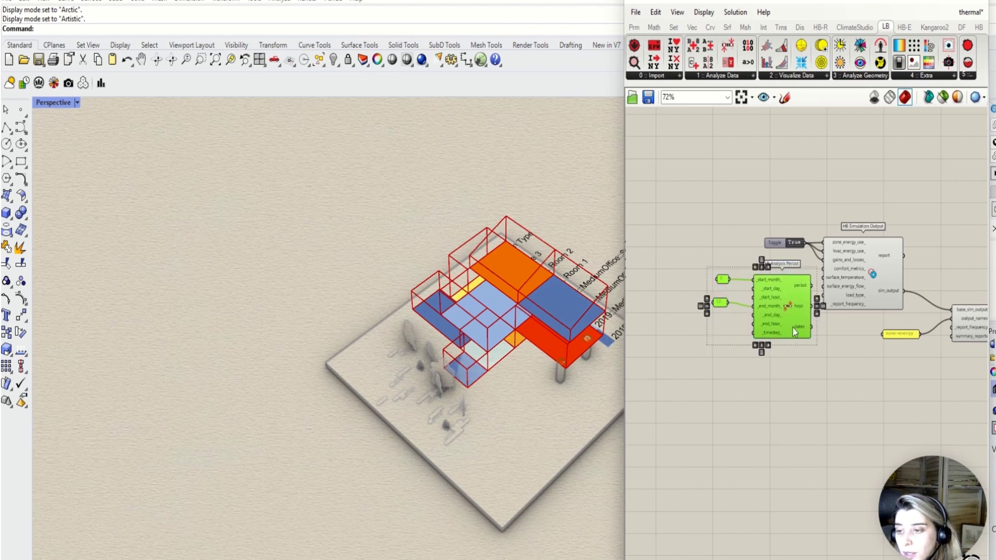
{"action": "left_click_drag", "start_coordinate": [793, 328], "coordinate": [876, 422]}
{"action": "right_click_drag", "start_coordinate": [876, 421], "coordinate": [655, 336]}
{"action": "left_click_drag", "start_coordinate": [656, 332], "coordinate": [780, 300]}
Try to connect the hoys output of LB Analysis Period to _run_period_ of HB Simulation Parameter
{"action": "scroll", "coordinate": [873, 282], "scroll_direction": "up", "scroll_amount": 3}
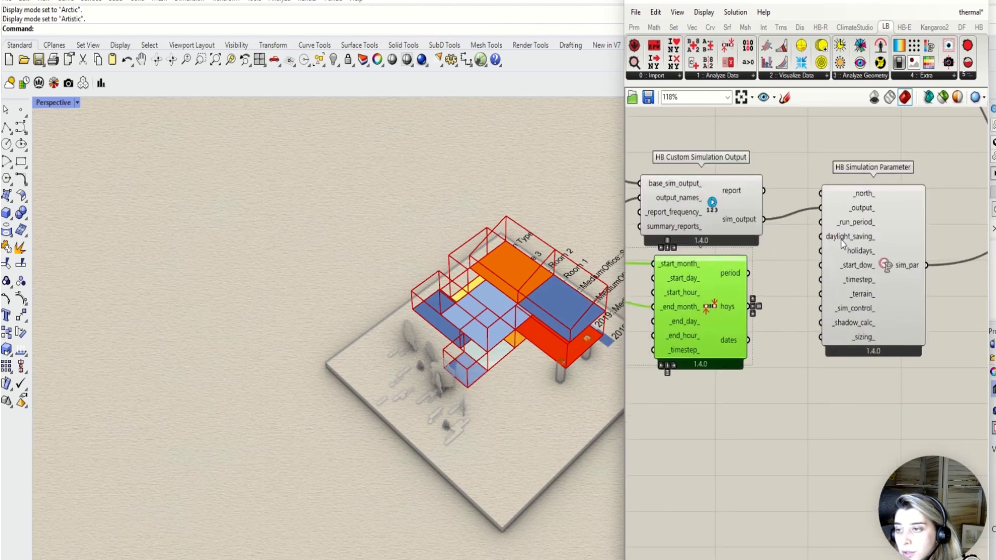
{"action": "left_click_drag", "start_coordinate": [750, 310], "coordinate": [821, 223]}
{"action": "scroll", "coordinate": [827, 449], "scroll_direction": "down", "scroll_amount": 2}
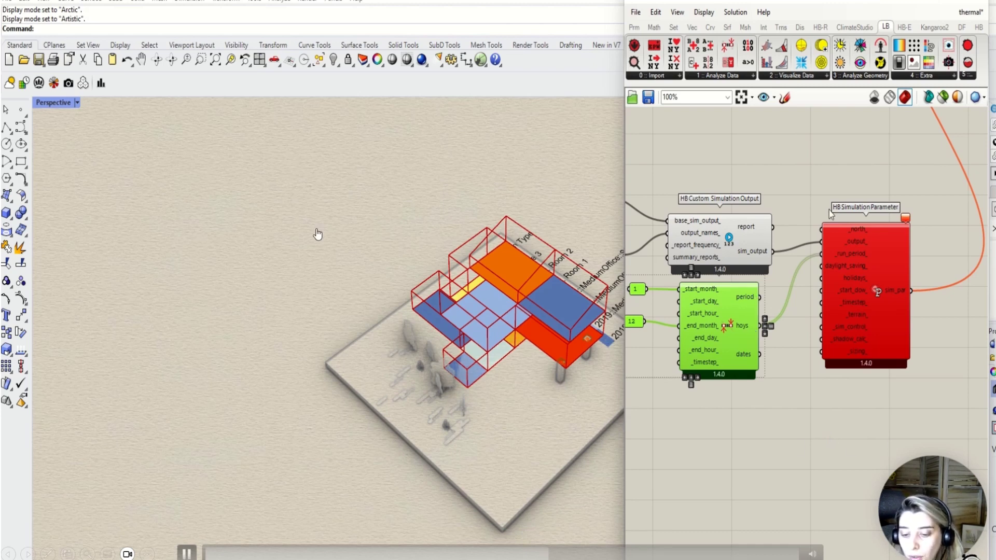
Connect the period output of LB Analysis Period to _run_period_ of HB Simulation Parameter, replacing the hoys wire
{"action": "mouse_move", "coordinate": [907, 219]}
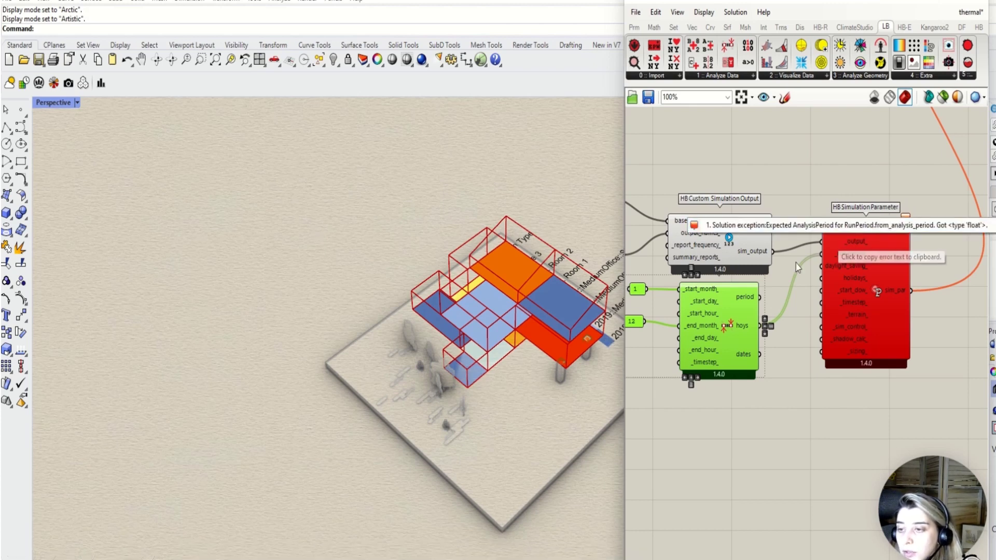
{"action": "left_click_drag", "start_coordinate": [832, 249], "coordinate": [831, 251]}
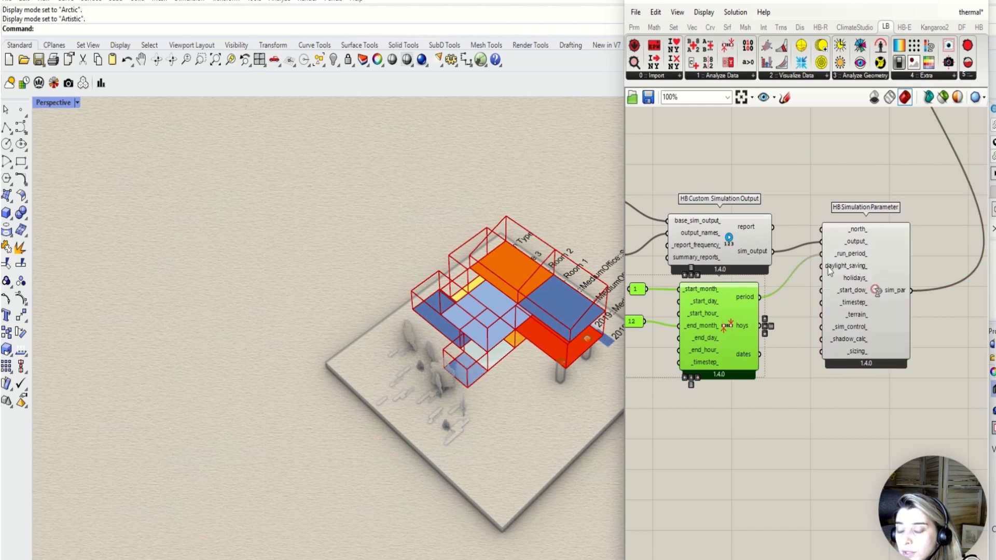
Move the toggle, HB Simulation Output, zone-energy panel and HB Custom Simulation Output up together, away from LB Analysis Period
{"action": "scroll", "coordinate": [849, 269], "scroll_direction": "down", "scroll_amount": 3}
{"action": "scroll", "coordinate": [818, 341], "scroll_direction": "down", "scroll_amount": 4}
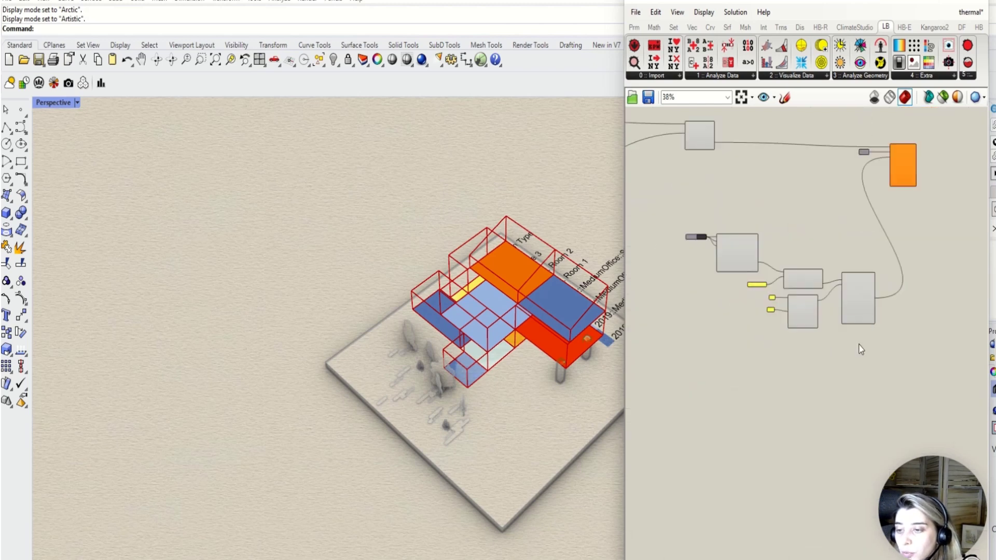
{"action": "left_click_drag", "start_coordinate": [721, 251], "coordinate": [838, 307]}
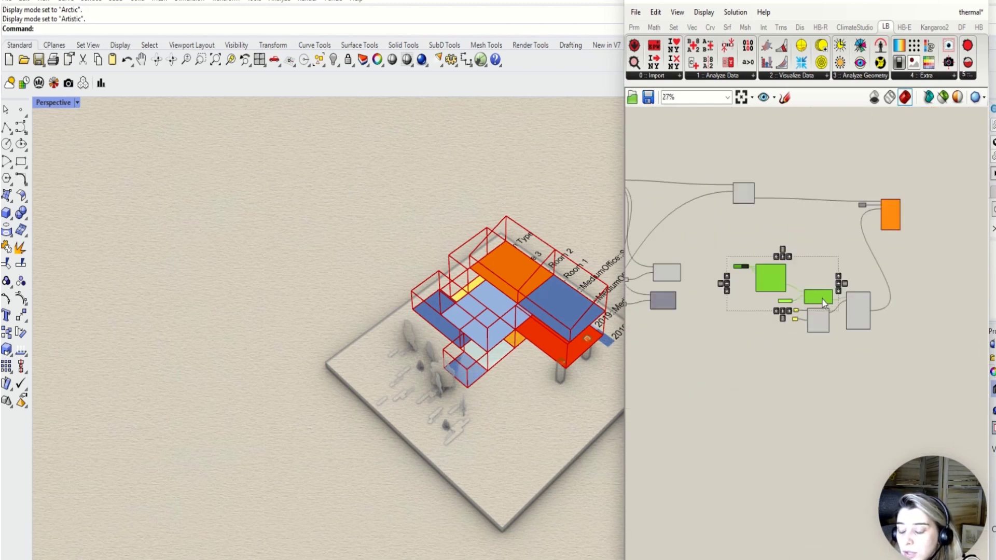
{"action": "scroll", "coordinate": [829, 307], "scroll_direction": "up", "scroll_amount": 4}
{"action": "scroll", "coordinate": [832, 314], "scroll_direction": "up", "scroll_amount": 2}
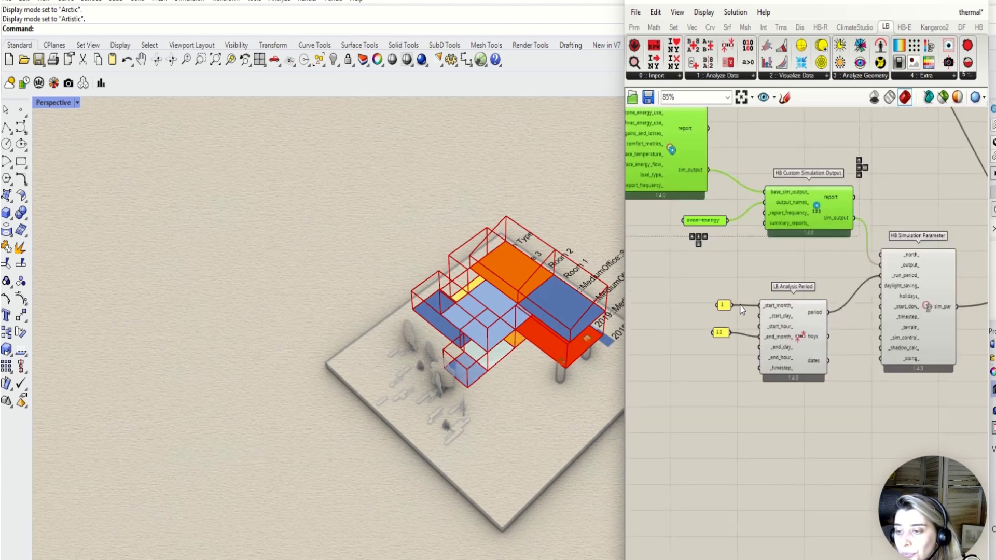
Move LB Analysis Period and its month panels directly under HB Custom Simulation Output, and shift HB Simulation Parameter farther from them
{"action": "left_click_drag", "start_coordinate": [710, 293], "coordinate": [830, 399]}
{"action": "left_click_drag", "start_coordinate": [828, 294], "coordinate": [818, 285]}
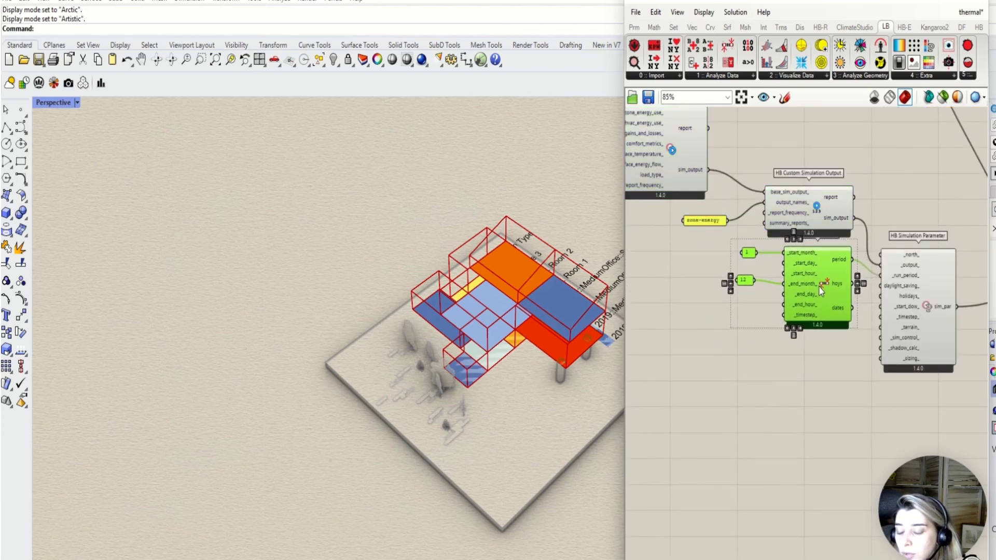
{"action": "left_click_drag", "start_coordinate": [898, 320], "coordinate": [947, 351]}
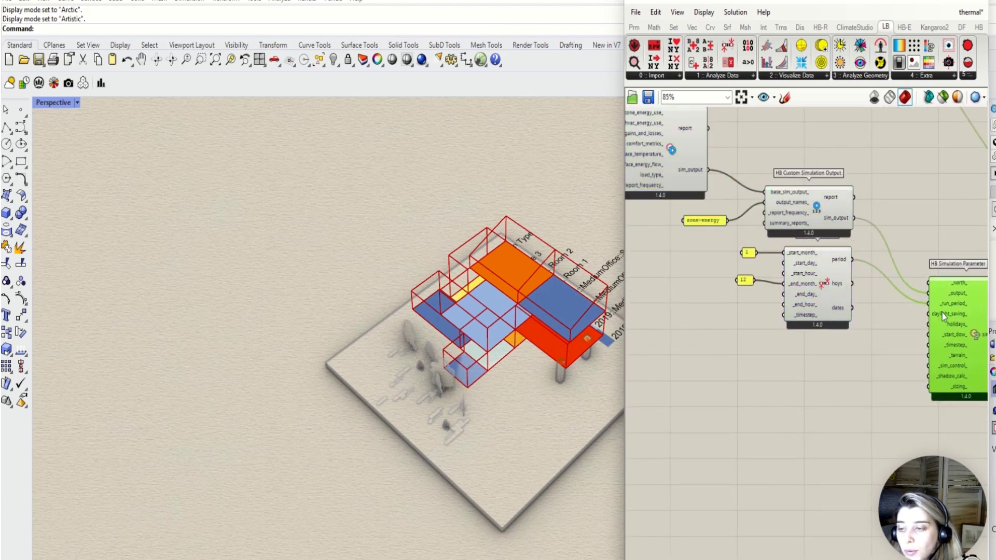
Add a panel containing 6 beside HB Simulation Parameter and connect it to the _timestep_ input
{"action": "mouse_move", "coordinate": [944, 320]}
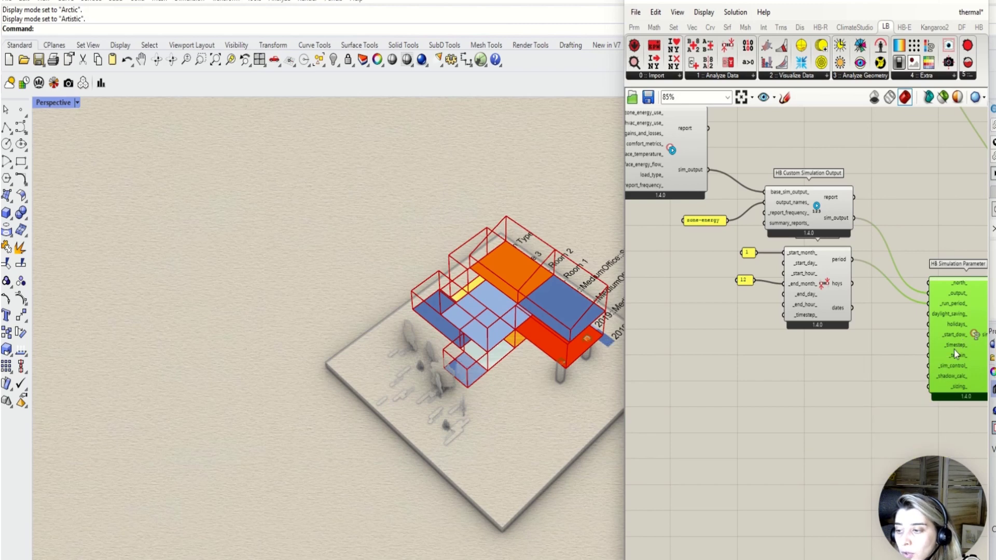
{"action": "mouse_move", "coordinate": [963, 351]}
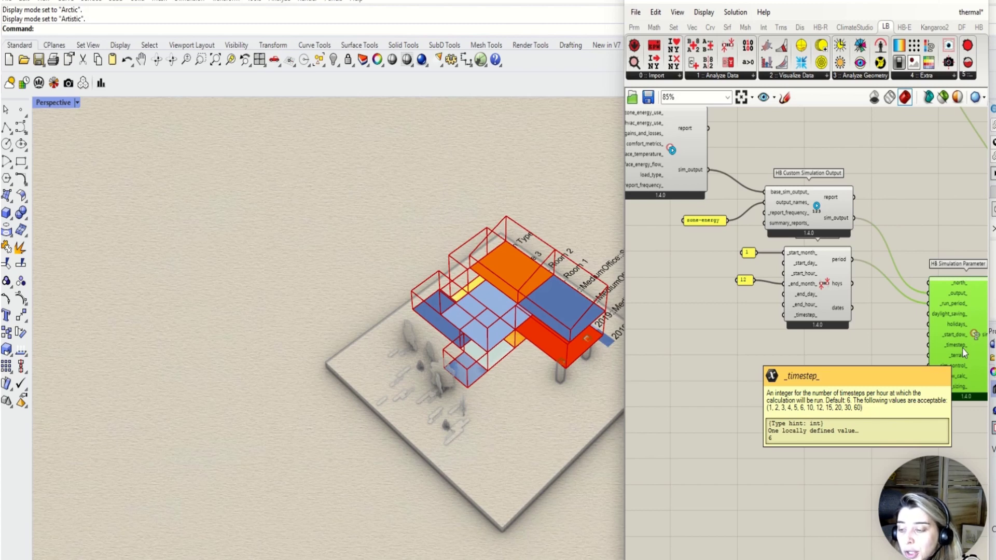
{"action": "double_click", "coordinate": [894, 350]}
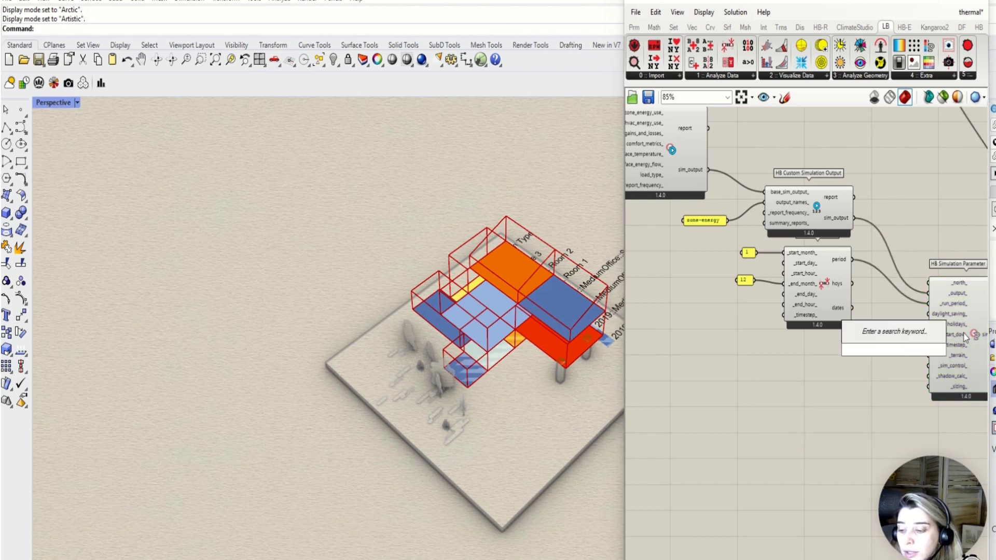
{"action": "left_click", "coordinate": [964, 334]}
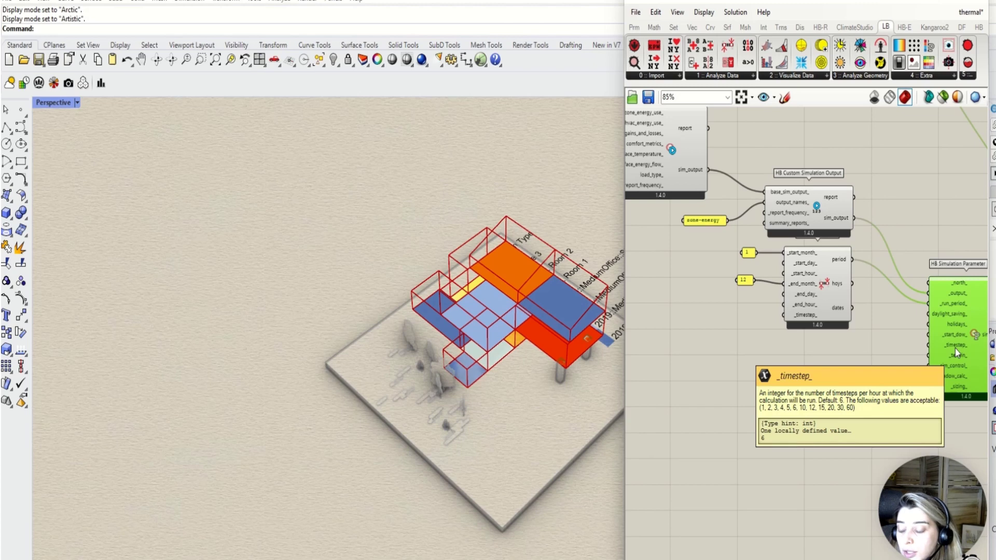
{"action": "double_click", "coordinate": [885, 353]}
{"action": "type", "text": "\"6"}
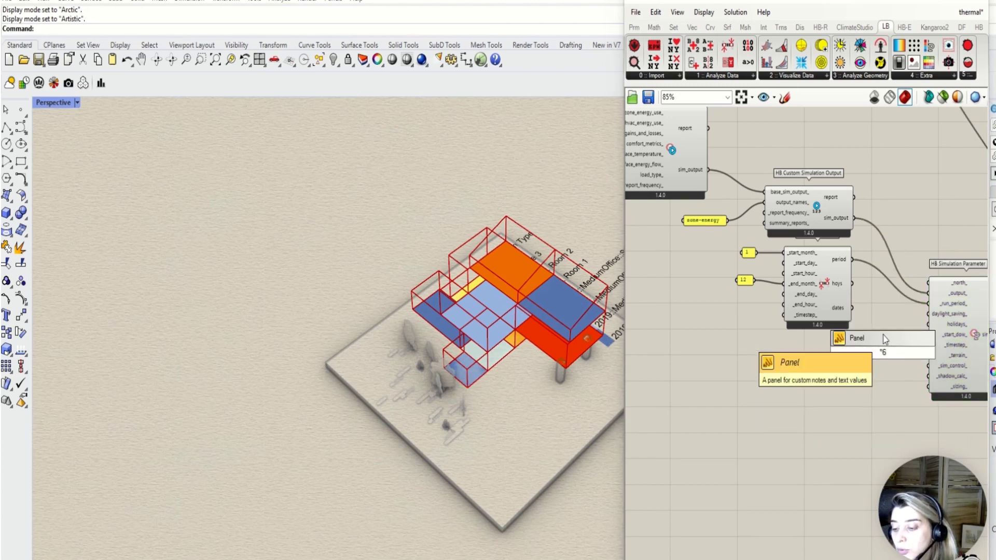
{"action": "key", "text": "Return"}
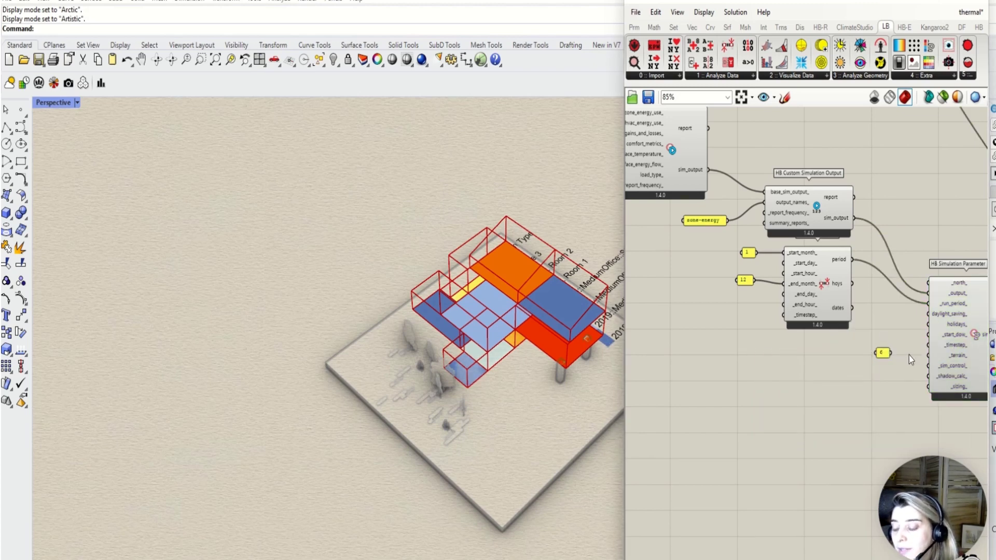
{"action": "left_click_drag", "start_coordinate": [926, 356], "coordinate": [929, 351]}
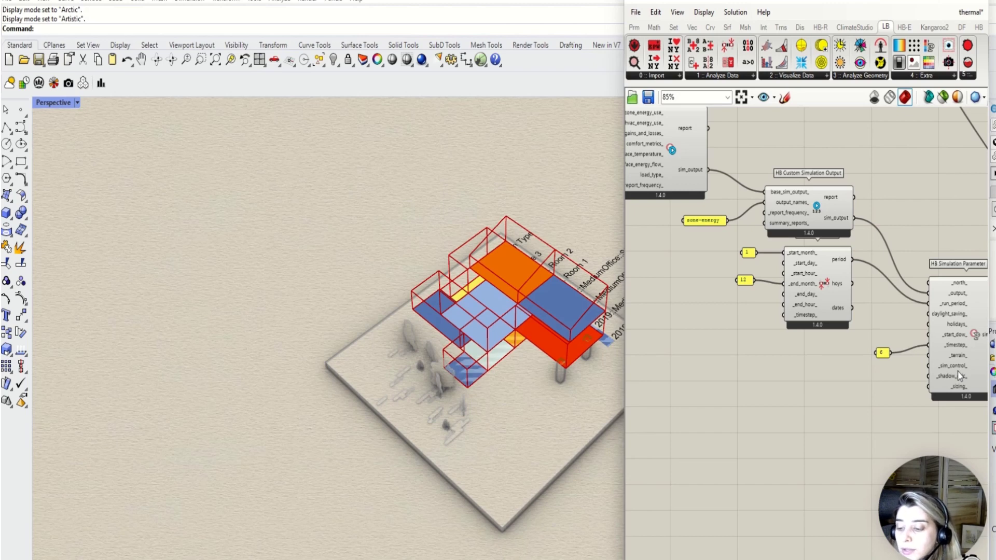
Place HB Simulation Control below LB Analysis Period and connect its sim_control output to _sim_control_ of HB Simulation Parameter
{"action": "mouse_move", "coordinate": [960, 377]}
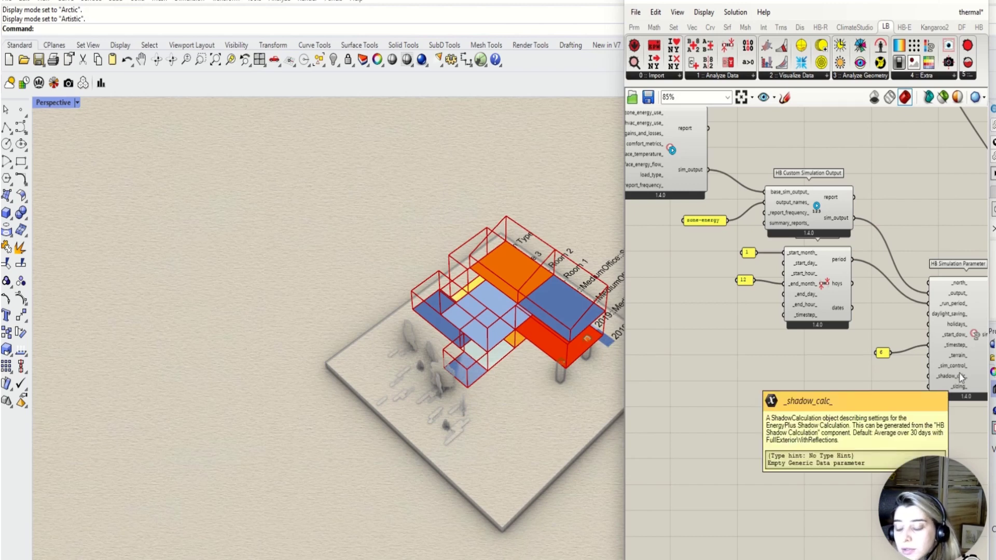
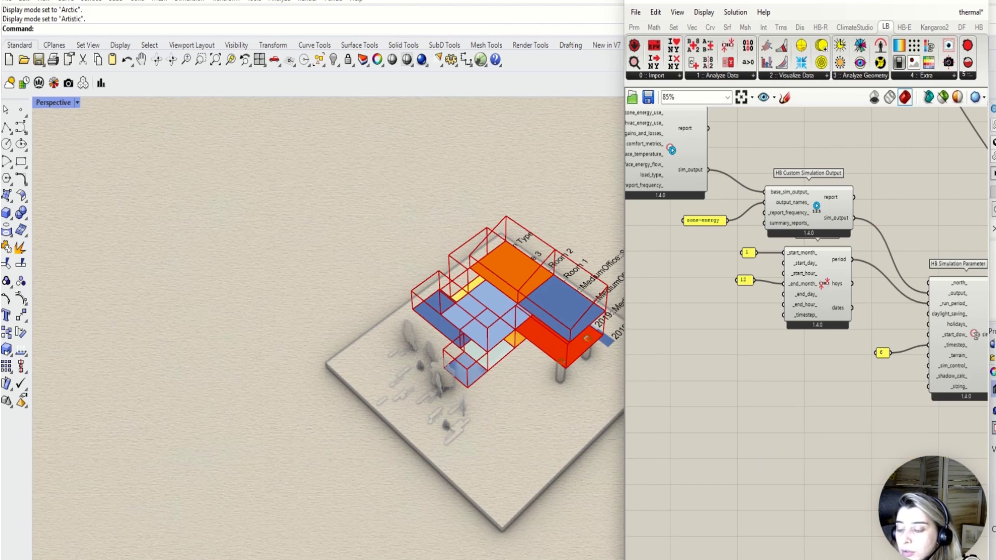
{"action": "left_click", "coordinate": [978, 26]}
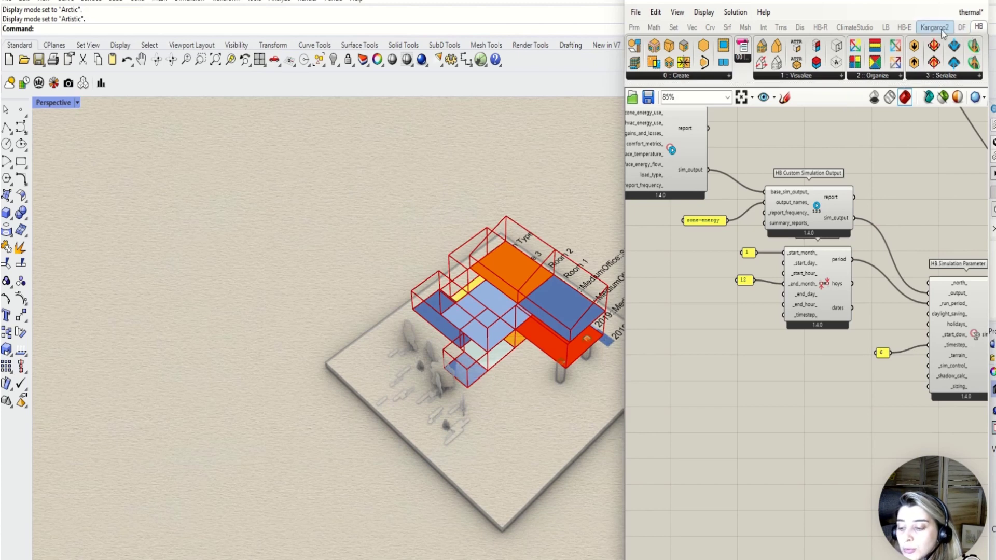
{"action": "left_click", "coordinate": [905, 27]}
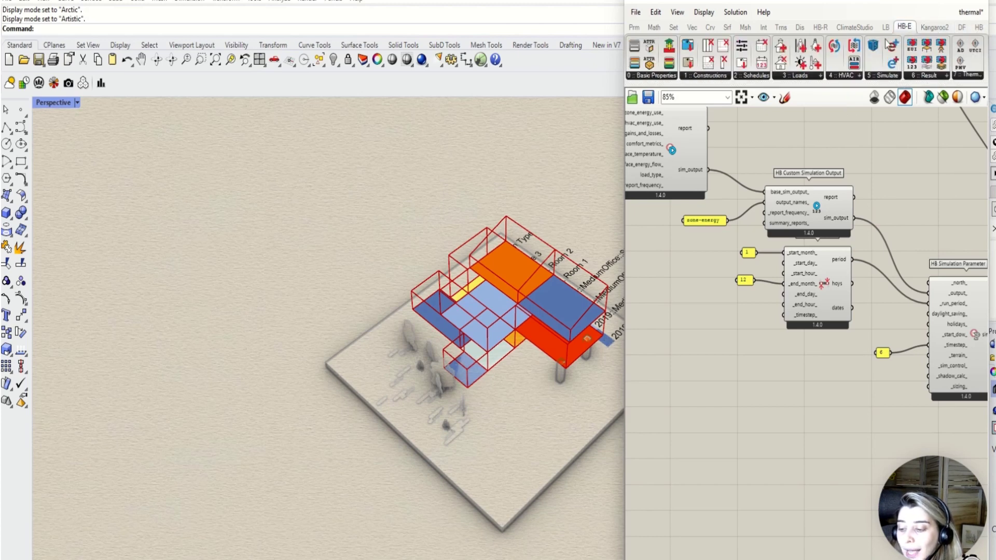
{"action": "left_click", "coordinate": [884, 75]}
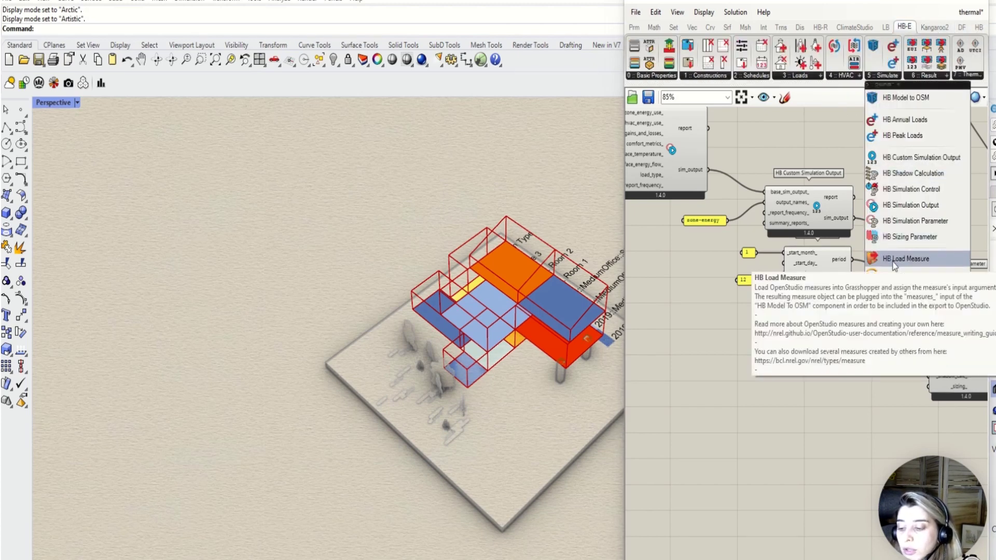
{"action": "left_click_drag", "start_coordinate": [912, 189], "coordinate": [928, 371]}
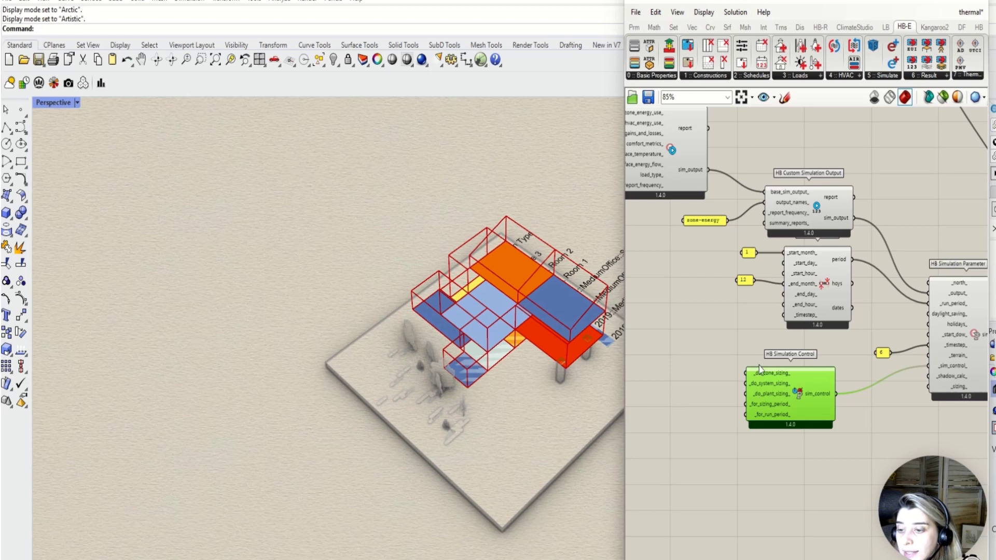
Place HB Shadow Calculation below HB Simulation Control and connect its shadow_calc output to _shadow_calc_ of HB Simulation Parameter
{"action": "left_click", "coordinate": [884, 75]}
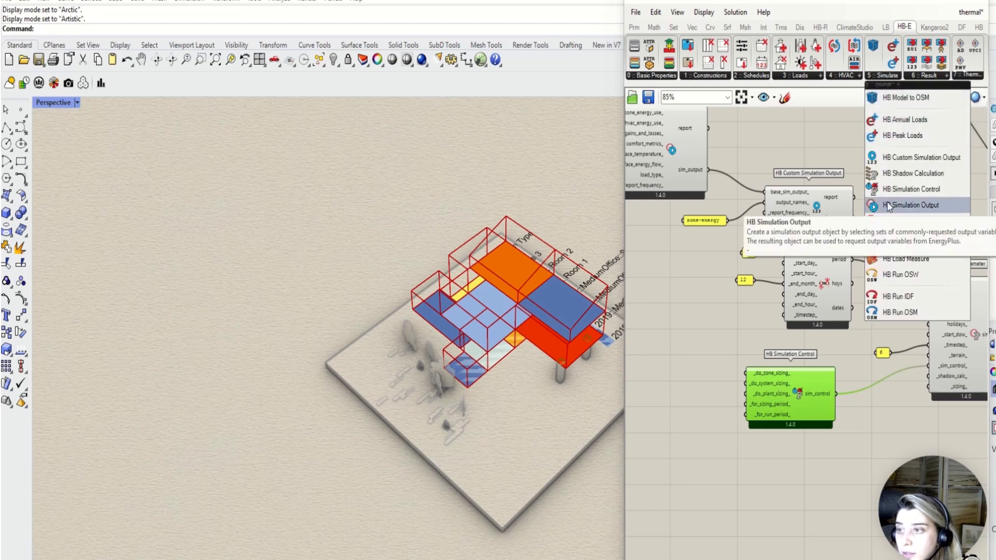
{"action": "left_click_drag", "start_coordinate": [853, 296], "coordinate": [816, 487]}
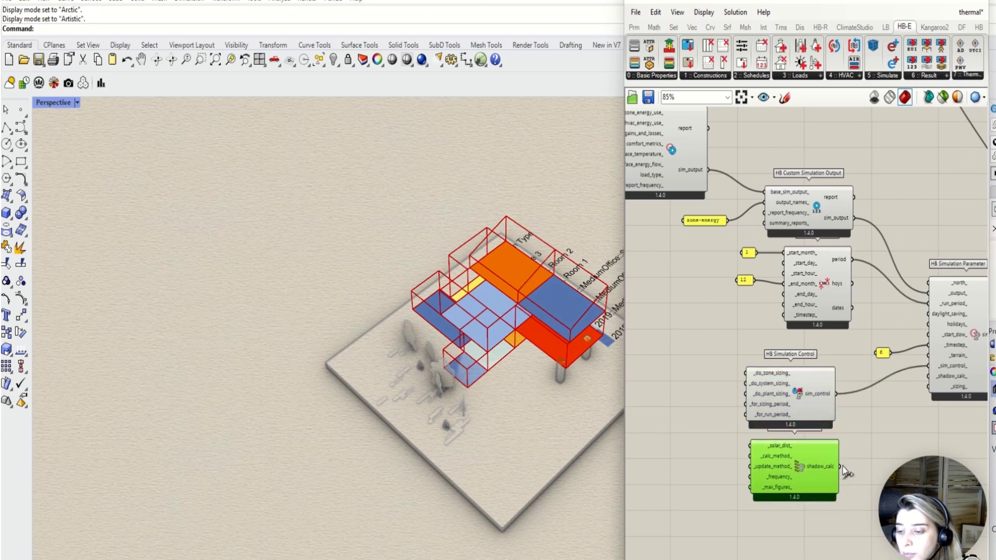
{"action": "left_click_drag", "start_coordinate": [853, 460], "coordinate": [927, 376]}
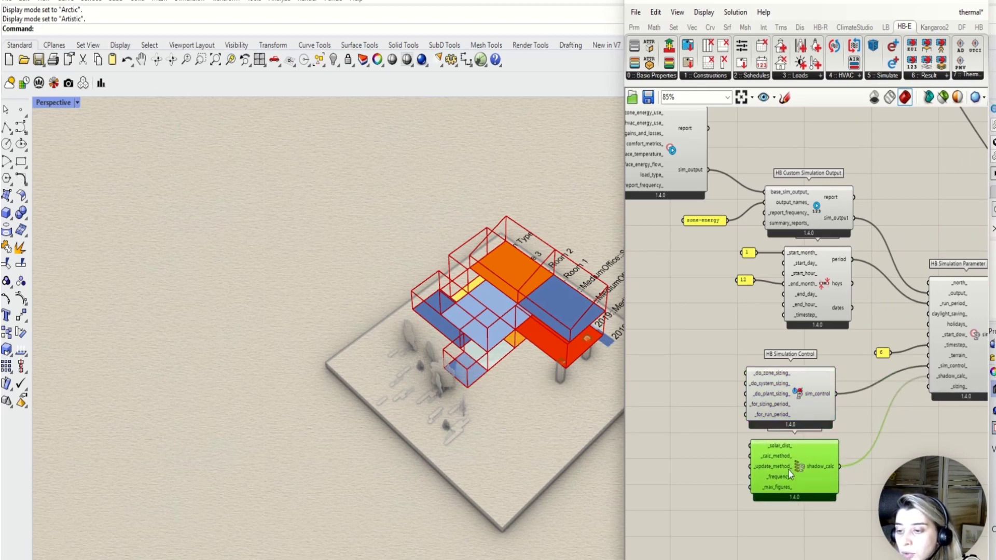
{"action": "scroll", "coordinate": [787, 459], "scroll_direction": "up", "scroll_amount": 2}
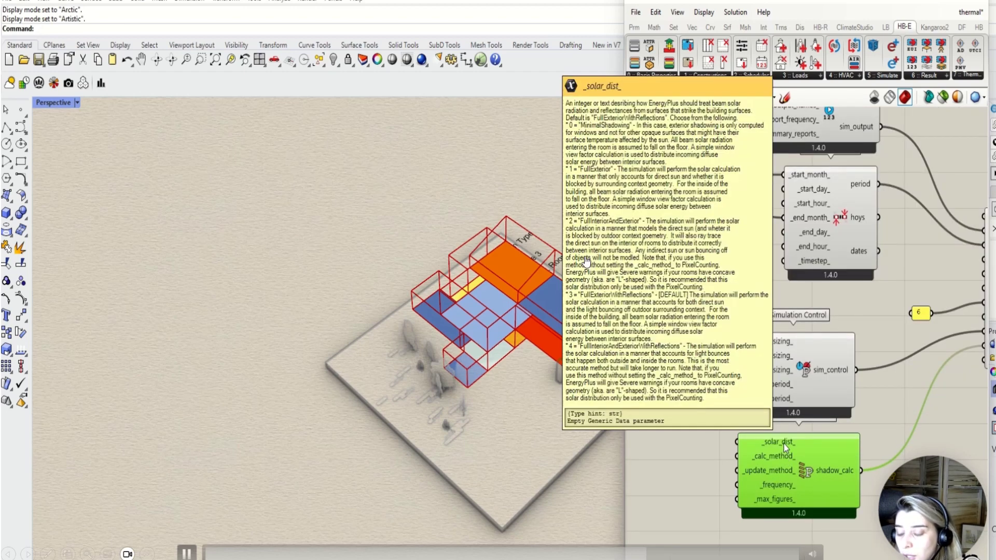
{"action": "mouse_move", "coordinate": [786, 445]}
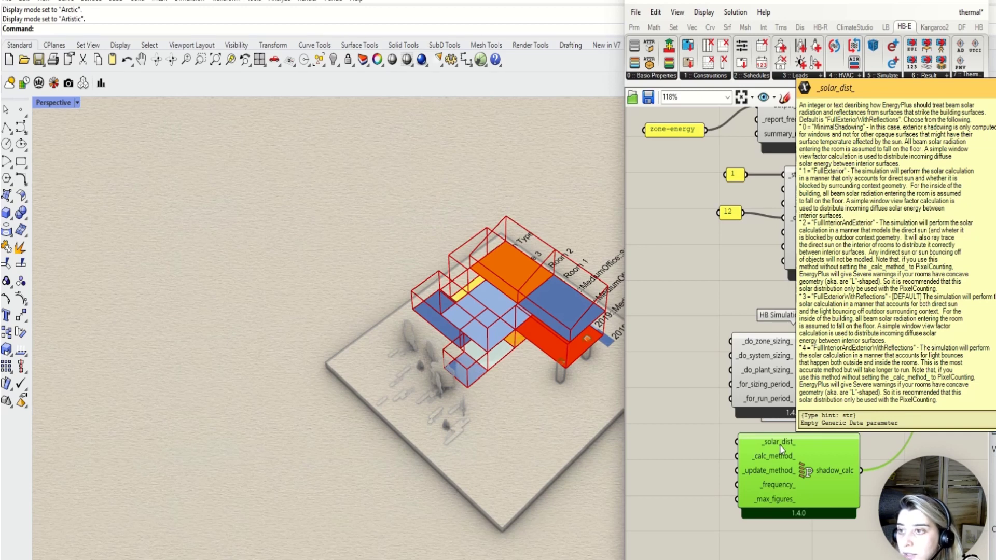
{"action": "double_click", "coordinate": [715, 442]}
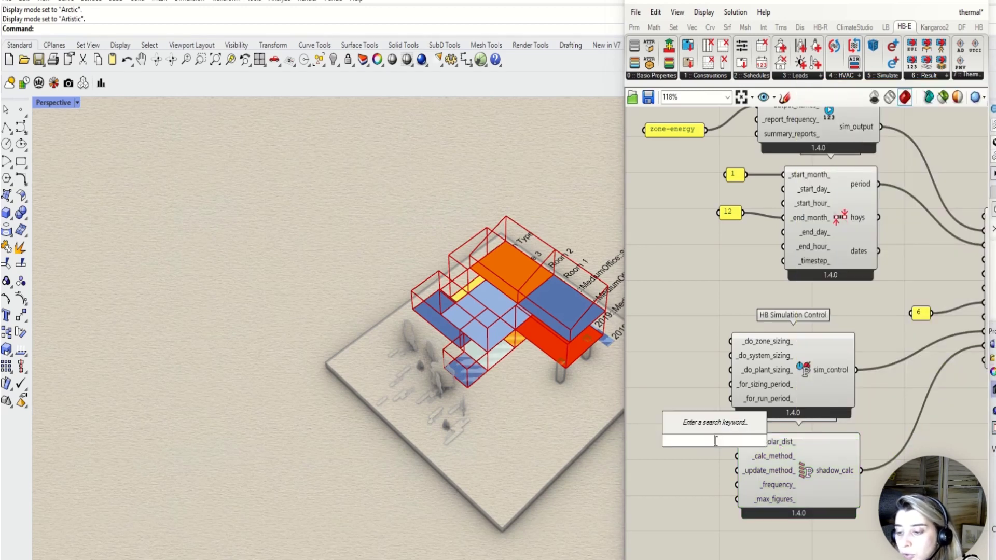
{"action": "type", "text": "\""}
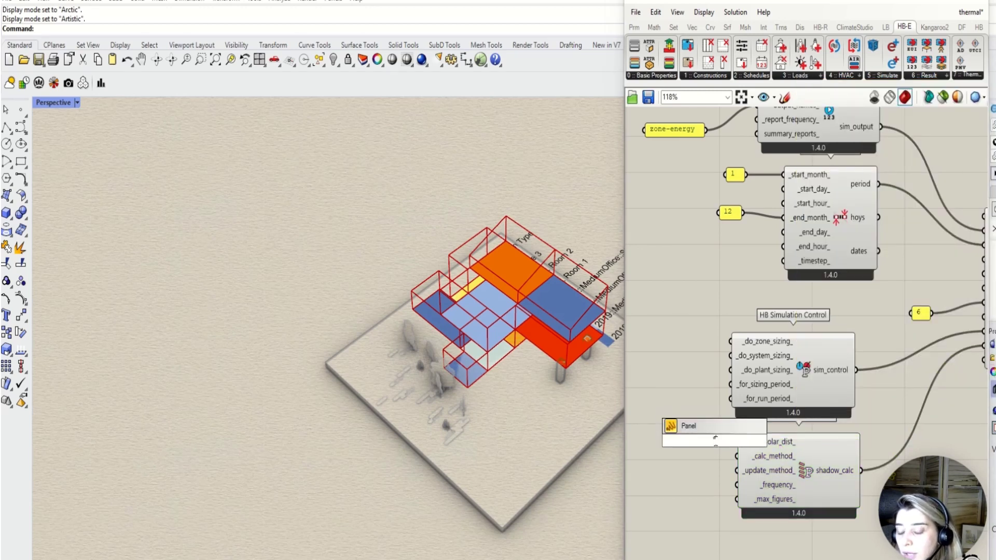
{"action": "type", "text": "full"}
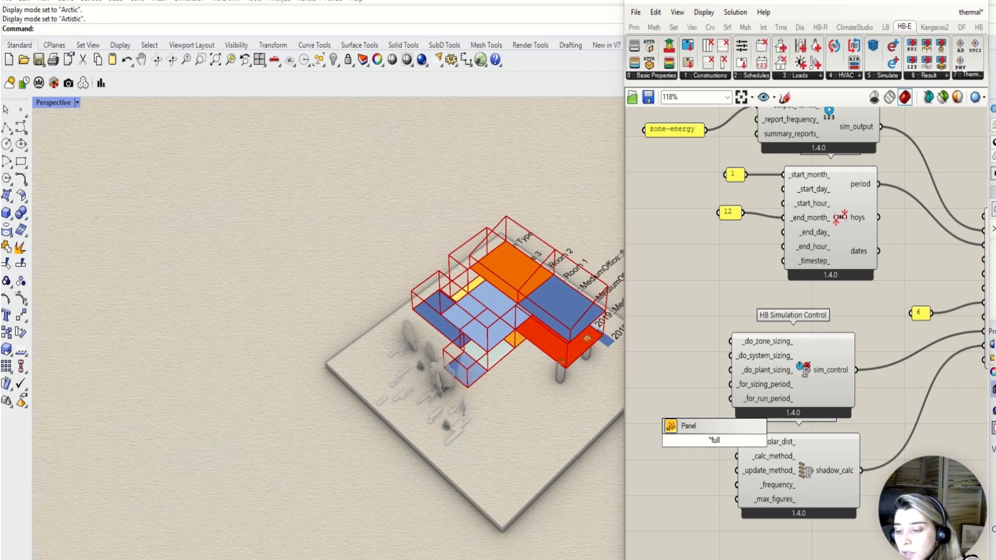
{"action": "key", "text": "BackSpace"}
{"action": "key", "text": "BackSpace"}
{"action": "key", "text": "BackSpace"}
{"action": "key", "text": "BackSpace"}
{"action": "key", "text": "BackSpace"}
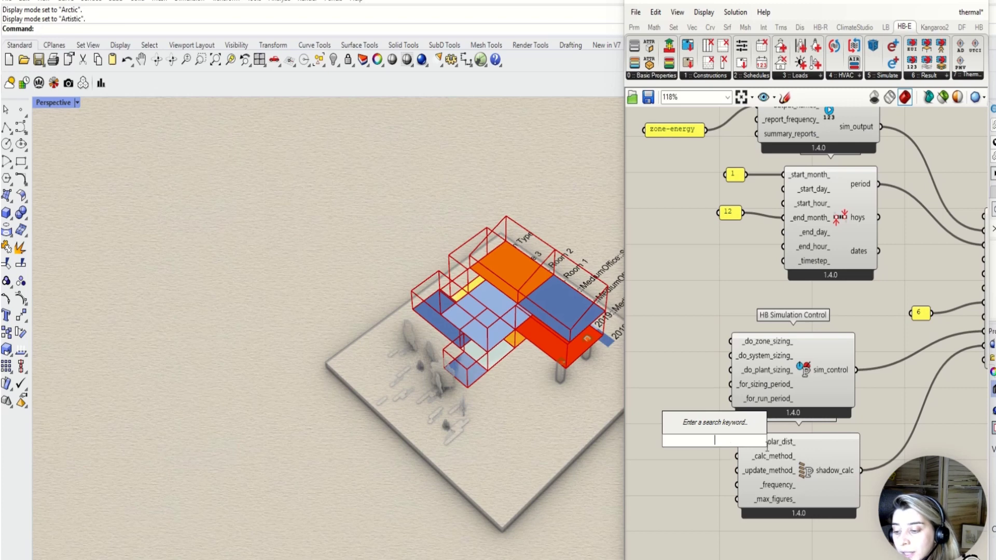
{"action": "left_click", "coordinate": [781, 447]}
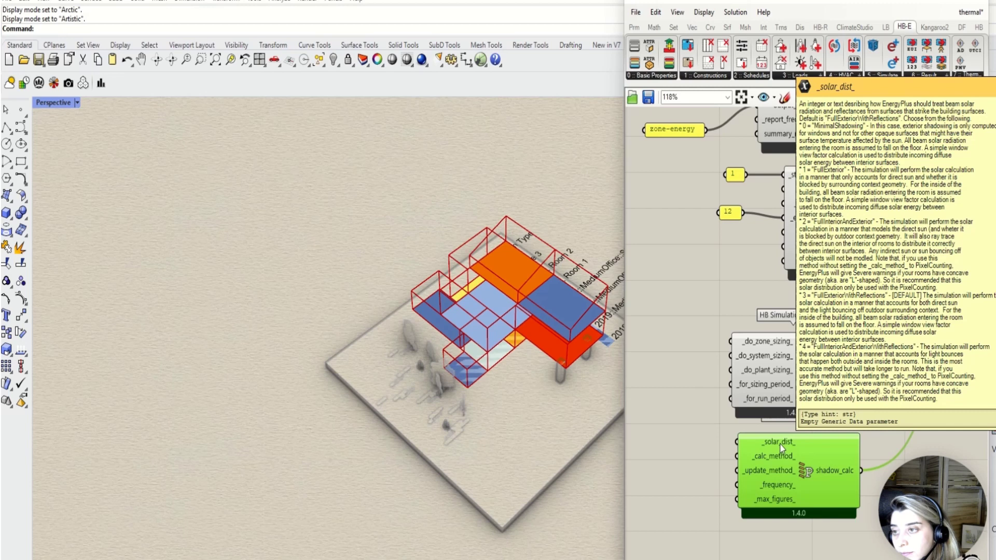
Add a panel containing FullExterior and connect it to the _solar_dist_ input of HB Shadow Calculation
{"action": "double_click", "coordinate": [671, 437]}
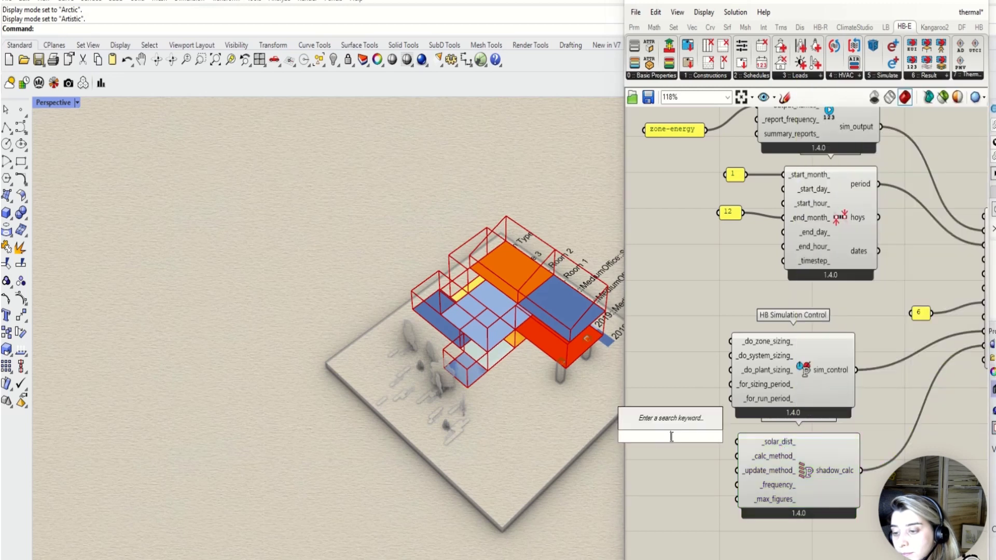
{"action": "type", "text": "panel"}
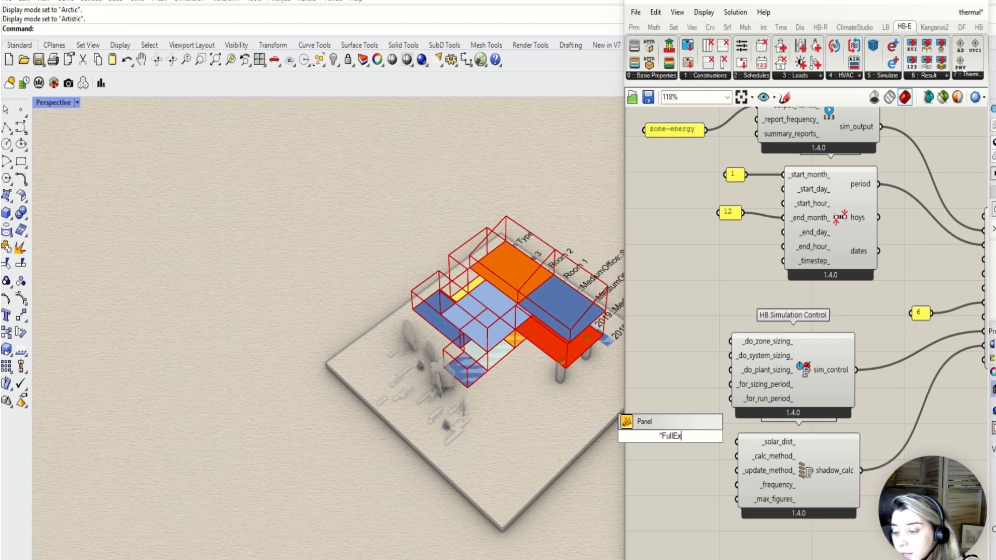
{"action": "type", "text": "xt"}
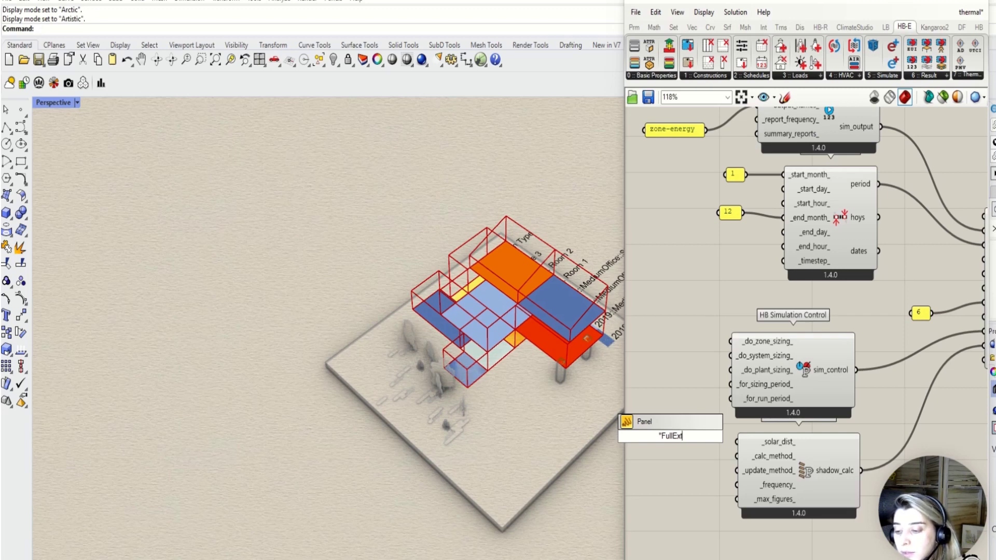
{"action": "type", "text": "e"}
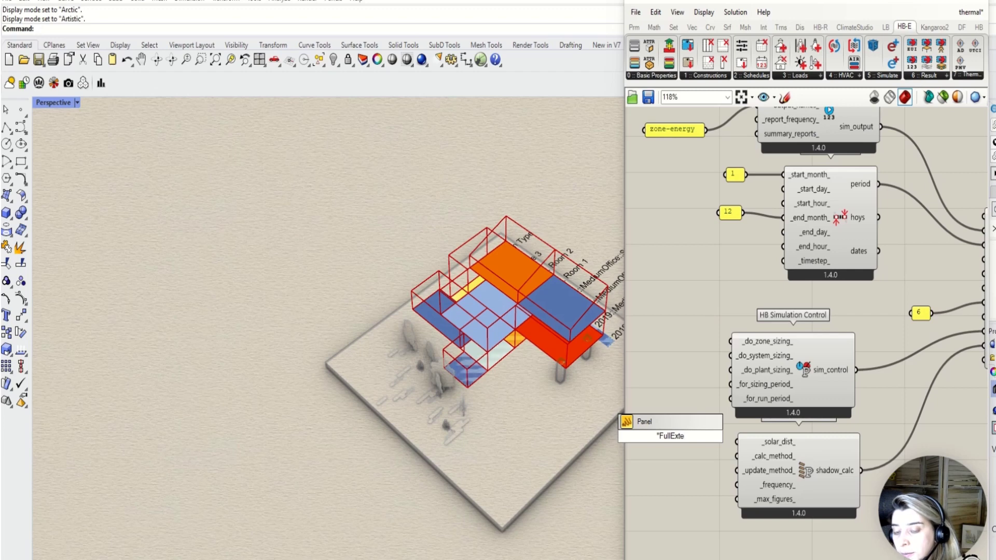
{"action": "type", "text": "rior"}
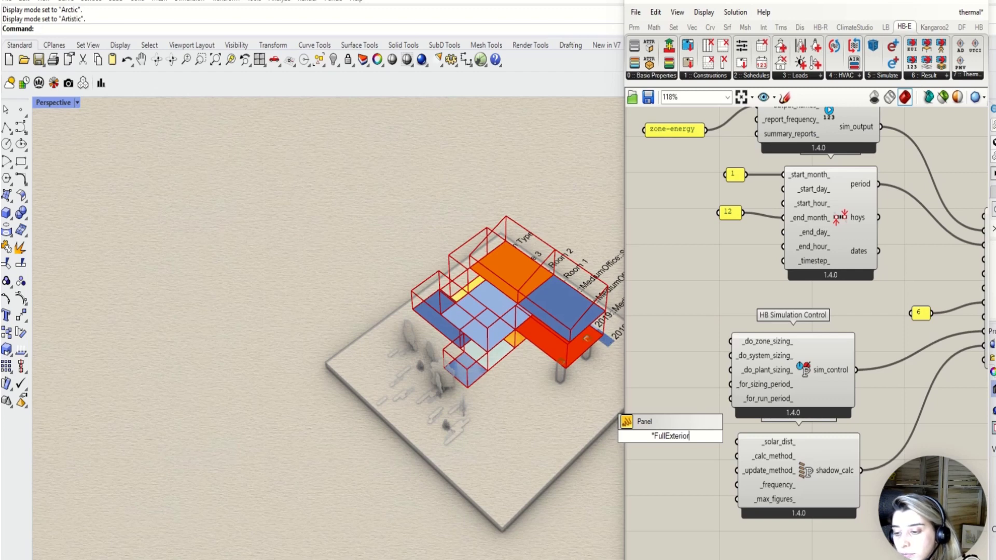
{"action": "left_click", "coordinate": [695, 425]}
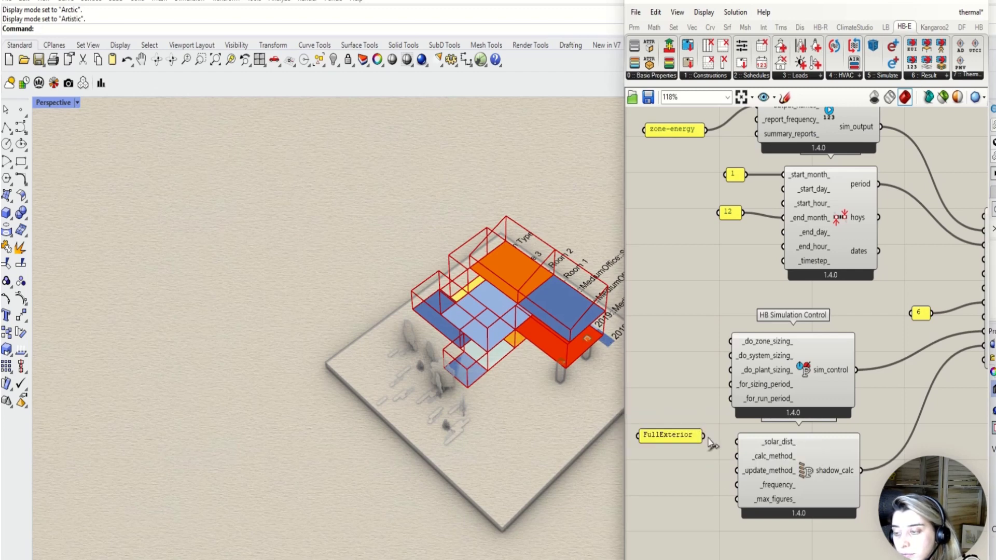
{"action": "left_click_drag", "start_coordinate": [704, 436], "coordinate": [737, 442]}
Move HB Simulation Control, HB Shadow Calculation and its panel up under LB Analysis Period, and shift HB Simulation Parameter slightly away
{"action": "scroll", "coordinate": [767, 449], "scroll_direction": "down", "scroll_amount": 4}
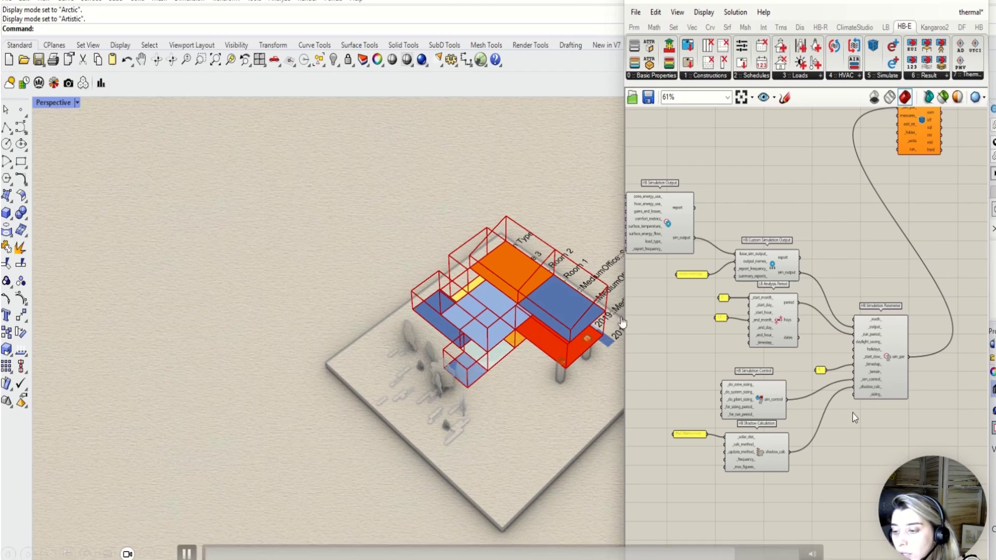
{"action": "scroll", "coordinate": [863, 406], "scroll_direction": "up", "scroll_amount": 2}
{"action": "scroll", "coordinate": [857, 403], "scroll_direction": "down", "scroll_amount": 2}
{"action": "left_click_drag", "start_coordinate": [801, 358], "coordinate": [666, 495]}
{"action": "left_click_drag", "start_coordinate": [752, 407], "coordinate": [779, 372]}
{"action": "scroll", "coordinate": [869, 388], "scroll_direction": "up", "scroll_amount": 2}
{"action": "left_click_drag", "start_coordinate": [902, 390], "coordinate": [918, 404]}
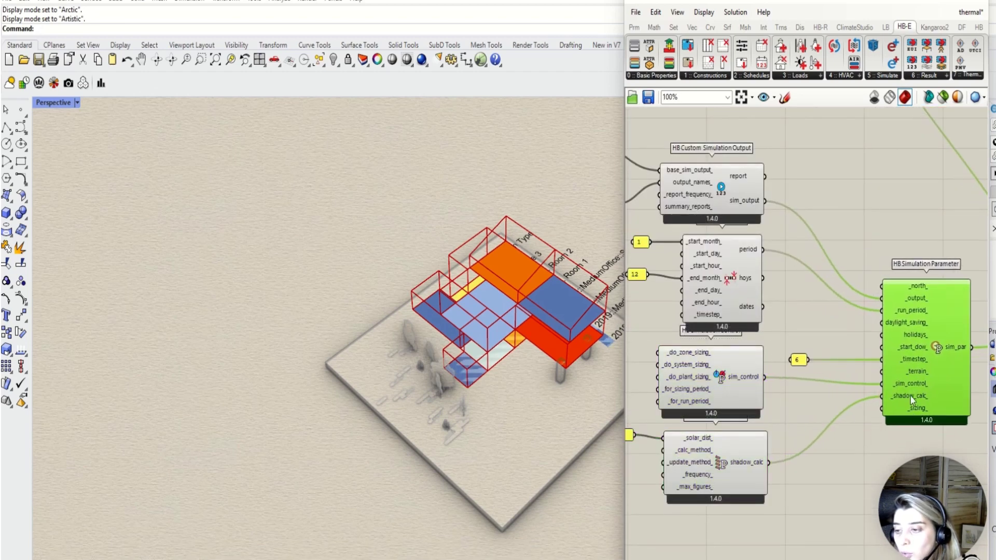
Add an LB EPW to DDY component and position it directly below HB Shadow Calculation
{"action": "scroll", "coordinate": [913, 394], "scroll_direction": "down", "scroll_amount": 3}
{"action": "double_click", "coordinate": [834, 466]}
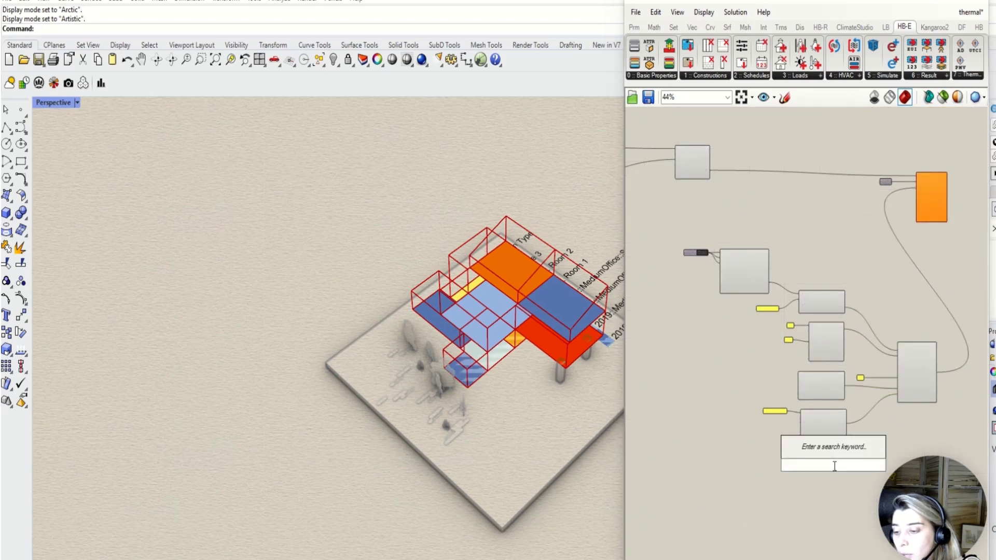
{"action": "type", "text": "dd"}
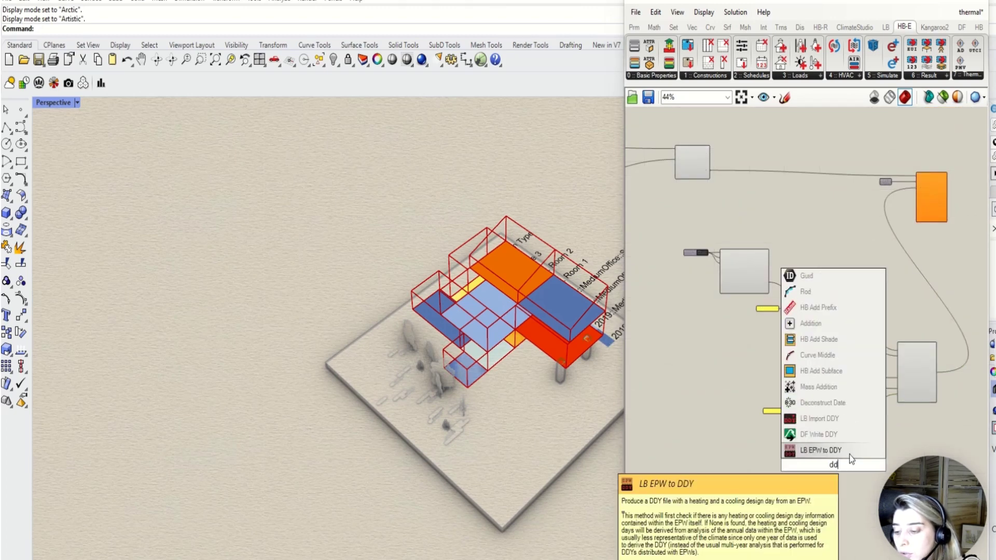
{"action": "left_click", "coordinate": [848, 450]}
{"action": "scroll", "coordinate": [849, 472], "scroll_direction": "up", "scroll_amount": 3}
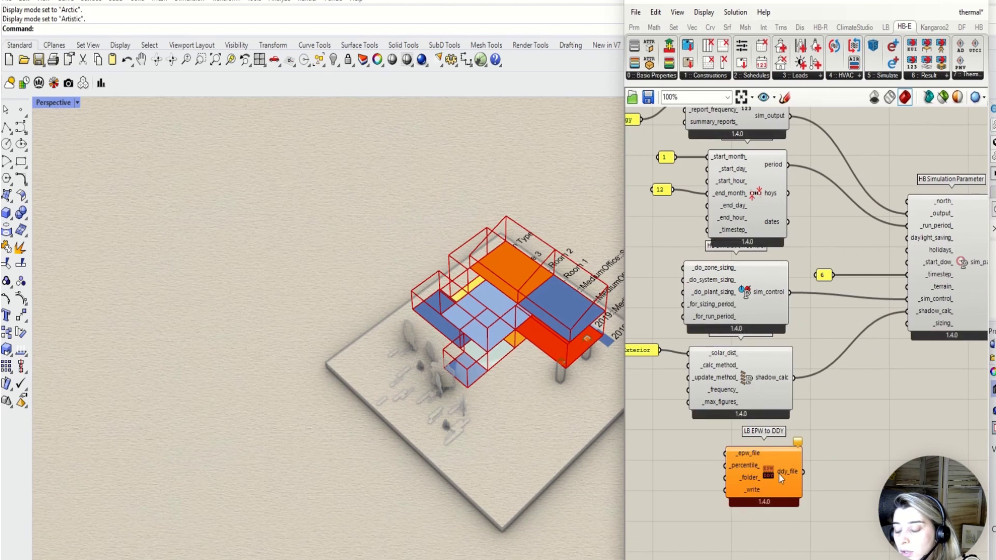
{"action": "left_click_drag", "start_coordinate": [758, 472], "coordinate": [731, 466]}
Add an HB Sizing Parameter component, connect its sizing output to _sizing_ of HB Simulation Parameter, and move it below and beside LB EPW to DDY
{"action": "double_click", "coordinate": [867, 464]}
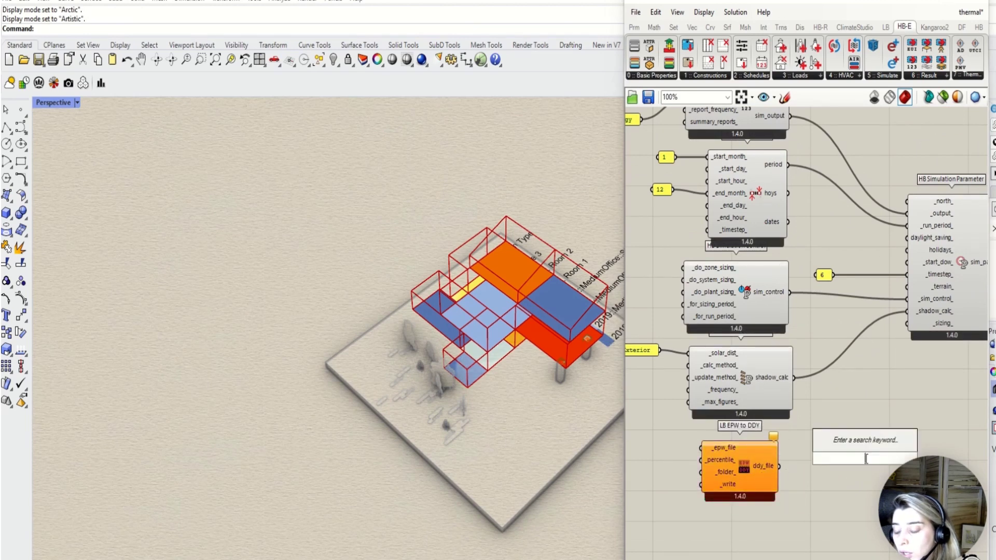
{"action": "type", "text": "sizing"}
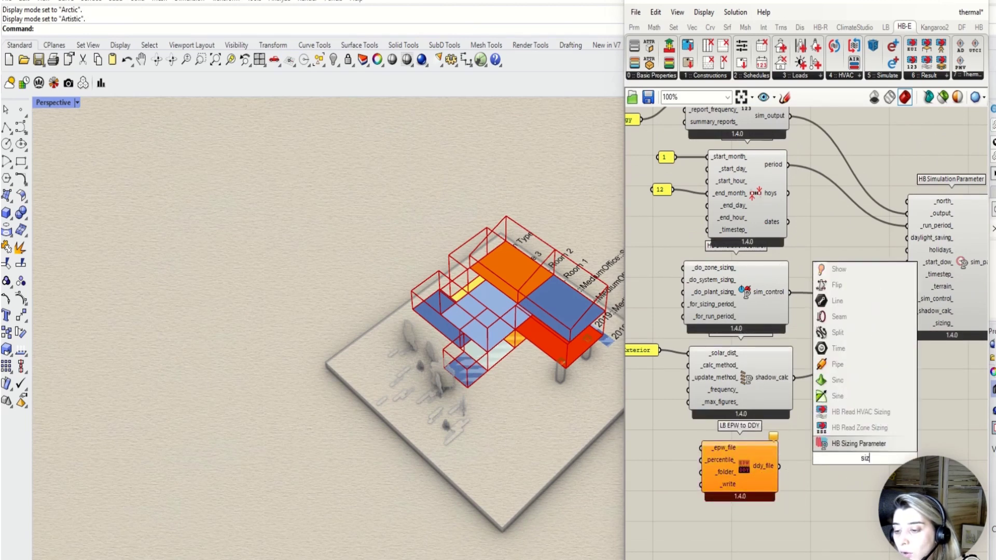
{"action": "key", "text": "Return"}
{"action": "left_click_drag", "start_coordinate": [903, 458], "coordinate": [907, 323]}
{"action": "left_click_drag", "start_coordinate": [855, 459], "coordinate": [859, 528]}
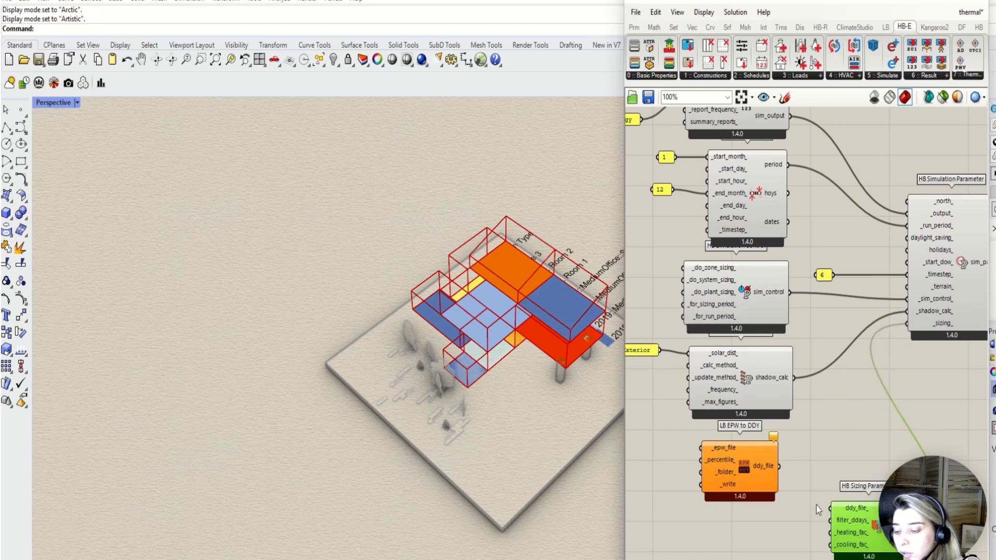
Connect the ddy_file output of LB EPW to DDY to HB Sizing Parameter, and the existing File Path to its _epw_file input
{"action": "left_click_drag", "start_coordinate": [764, 478], "coordinate": [767, 484]}
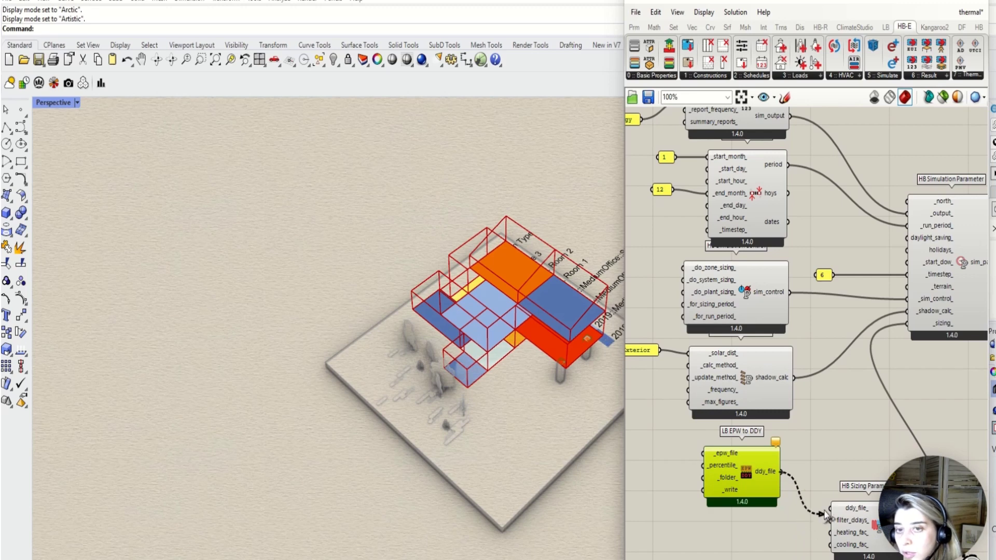
{"action": "scroll", "coordinate": [823, 473], "scroll_direction": "down", "scroll_amount": 5}
{"action": "scroll", "coordinate": [836, 320], "scroll_direction": "up", "scroll_amount": 7}
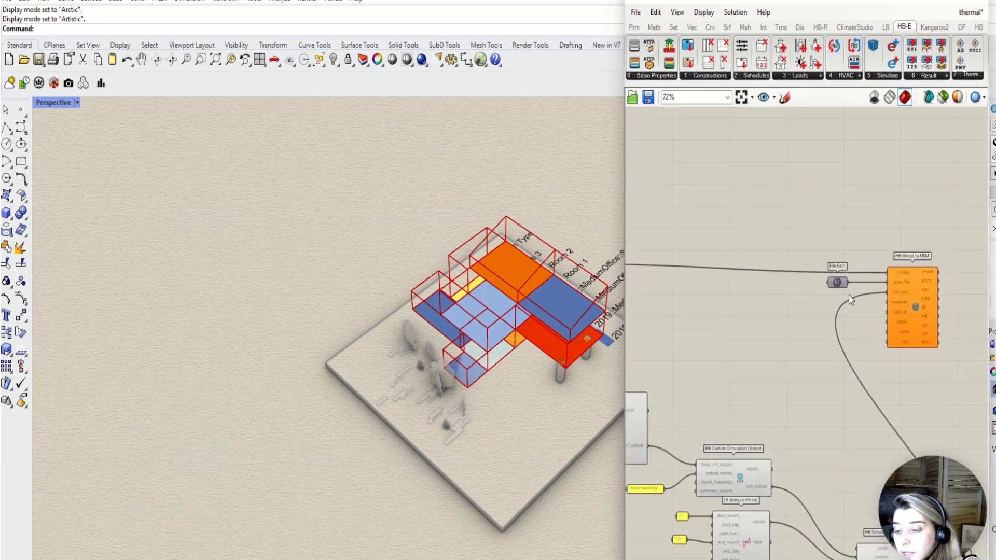
{"action": "scroll", "coordinate": [897, 269], "scroll_direction": "down", "scroll_amount": 8}
{"action": "left_click_drag", "start_coordinate": [852, 275], "coordinate": [858, 451]}
{"action": "scroll", "coordinate": [803, 477], "scroll_direction": "up", "scroll_amount": 6}
{"action": "scroll", "coordinate": [725, 431], "scroll_direction": "down", "scroll_amount": 5}
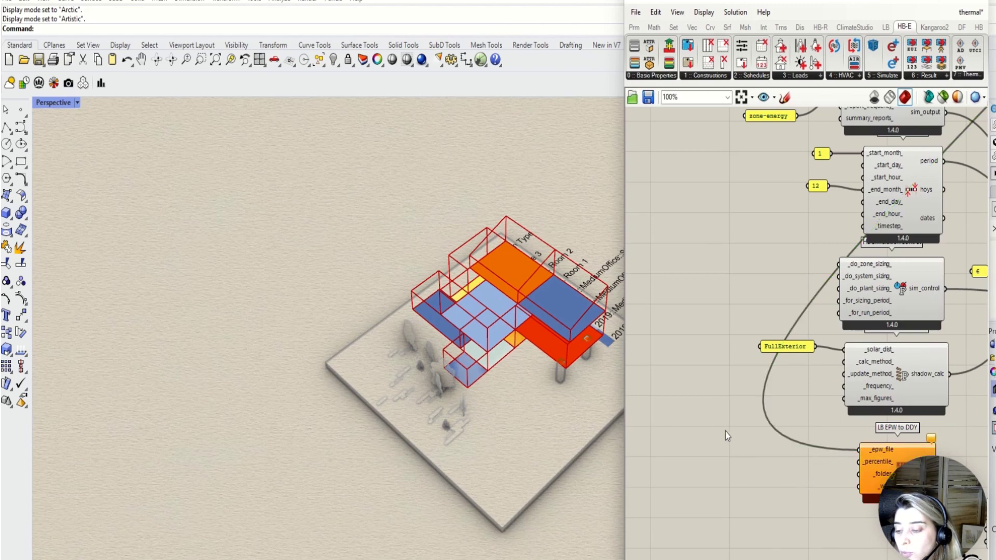
{"action": "scroll", "coordinate": [792, 450], "scroll_direction": "up", "scroll_amount": 4}
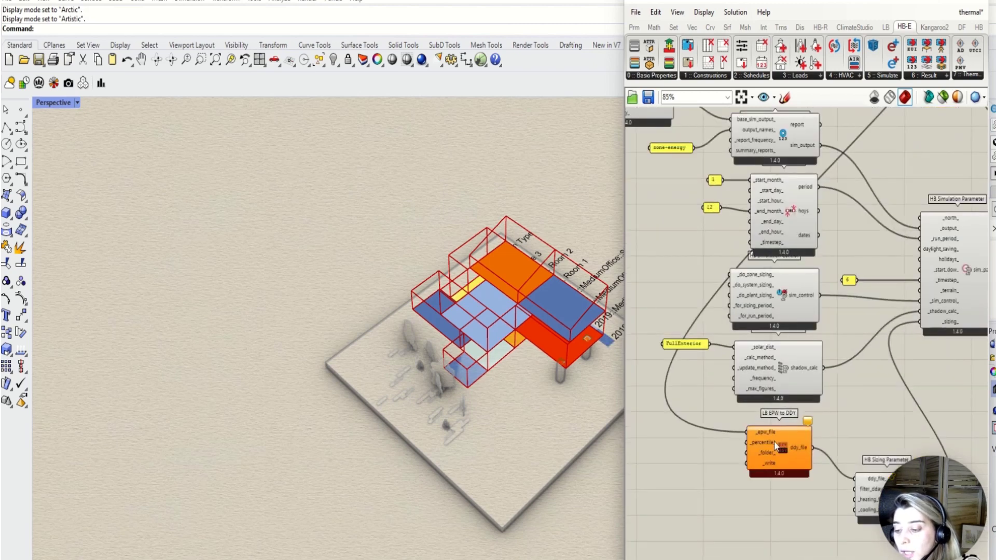
Delete the LB EPW to DDY component
{"action": "scroll", "coordinate": [810, 434], "scroll_direction": "down", "scroll_amount": 2}
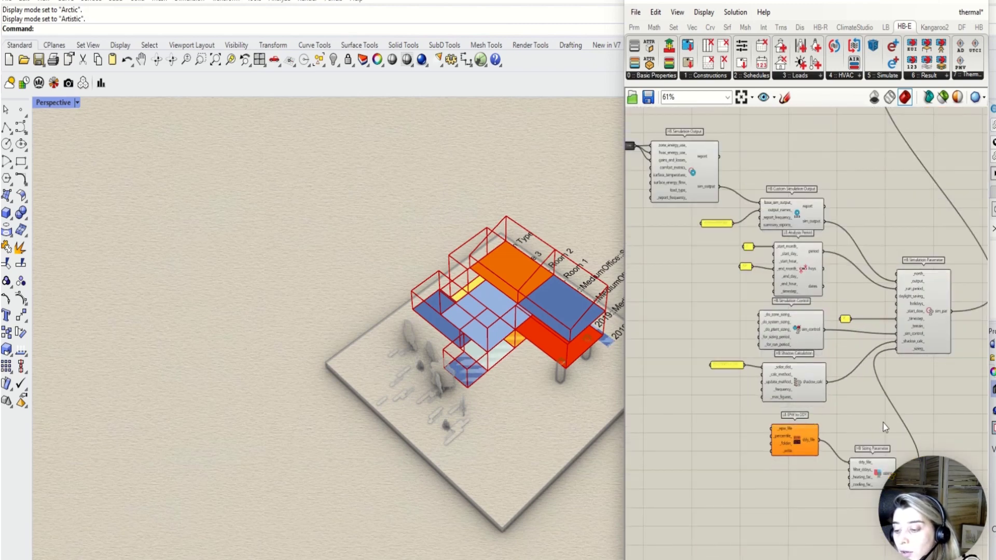
{"action": "left_click", "coordinate": [805, 440]}
{"action": "key", "text": "Delete"}
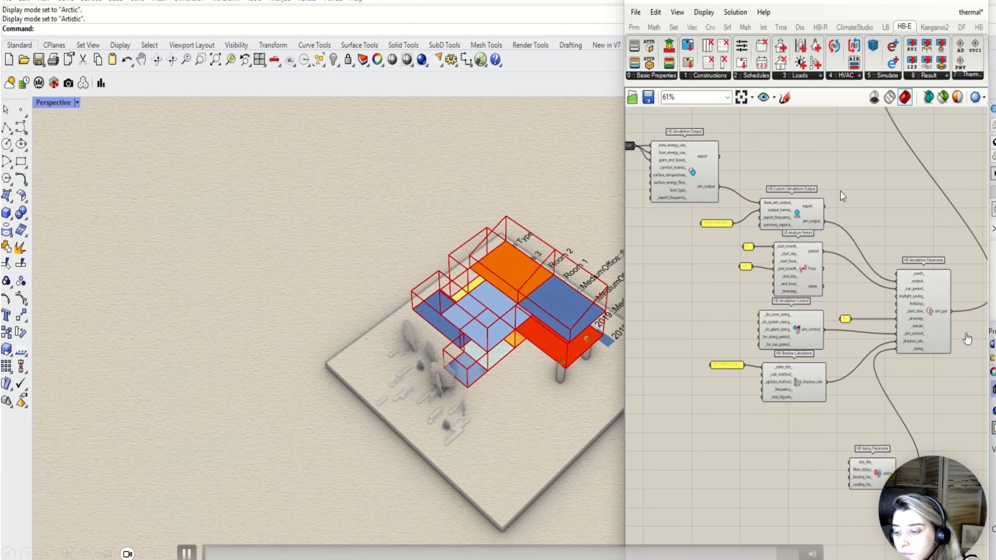
Add a File Path parameter in the empty area below the output settings and assign it USA_AZ_Phoenix-Sky.Harbor.Intl.AP.722780_TMY3.epw
{"action": "scroll", "coordinate": [838, 312], "scroll_direction": "down", "scroll_amount": 2}
{"action": "double_click", "coordinate": [691, 397]}
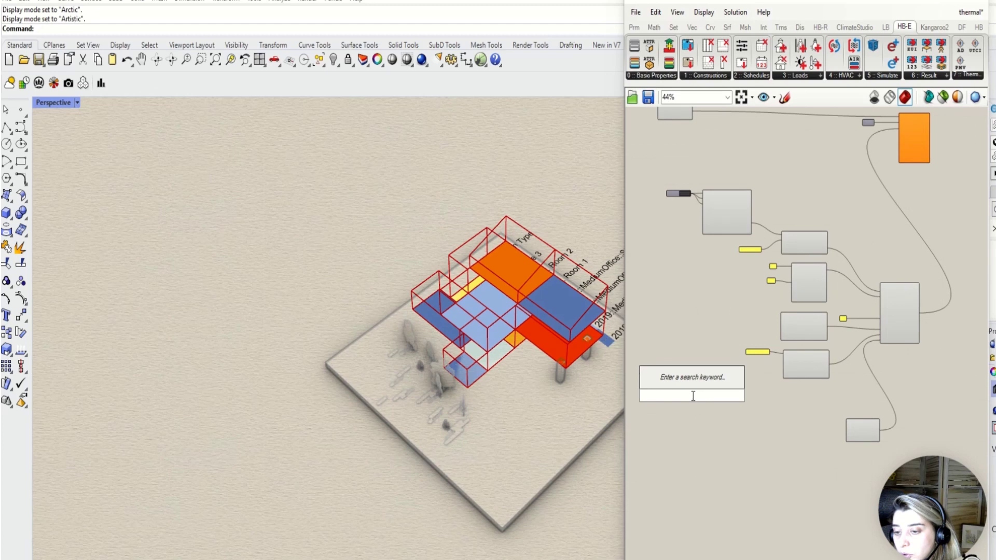
{"action": "type", "text": "file"}
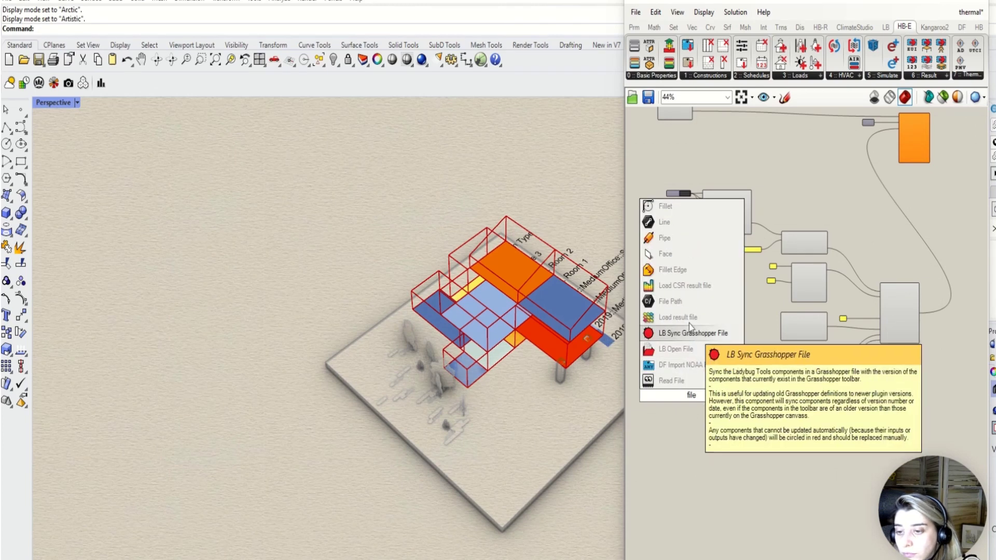
{"action": "left_click", "coordinate": [670, 301]}
{"action": "scroll", "coordinate": [687, 394], "scroll_direction": "up", "scroll_amount": 3}
{"action": "right_click", "coordinate": [689, 396]}
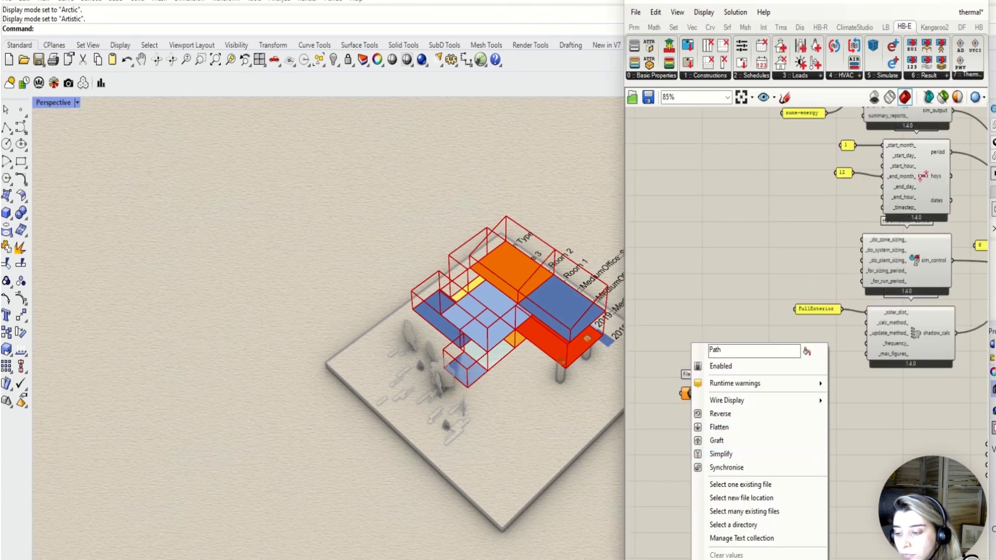
{"action": "left_click", "coordinate": [737, 484]}
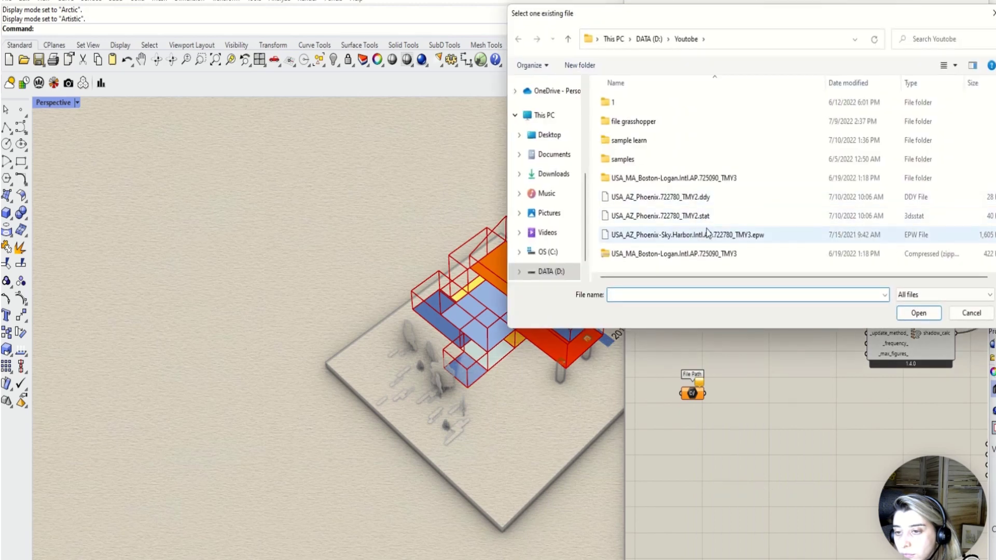
{"action": "left_click", "coordinate": [685, 234]}
{"action": "left_click", "coordinate": [918, 313]}
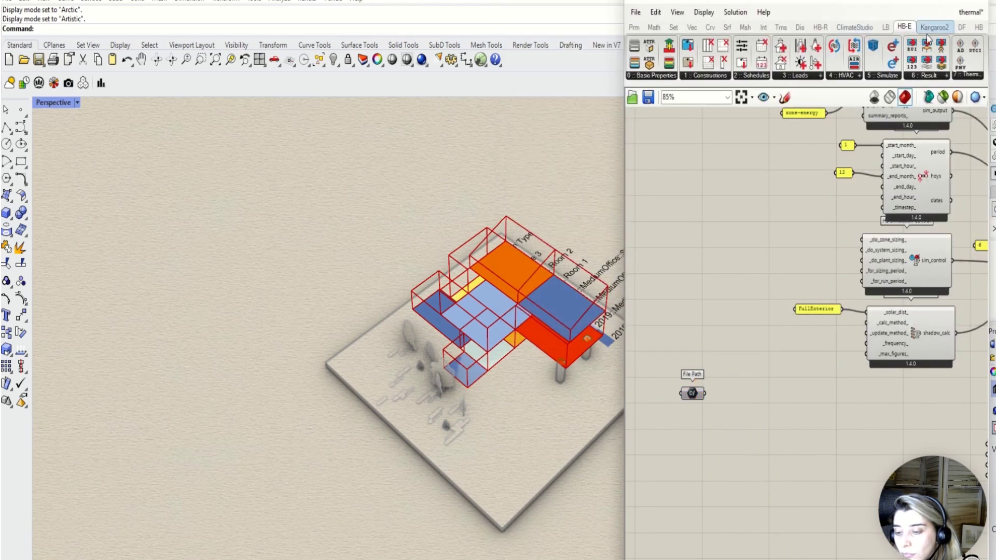
Add an LB Import EPW component beside the new File Path and connect the File Path to its EPW file input
{"action": "left_click", "coordinate": [885, 27]}
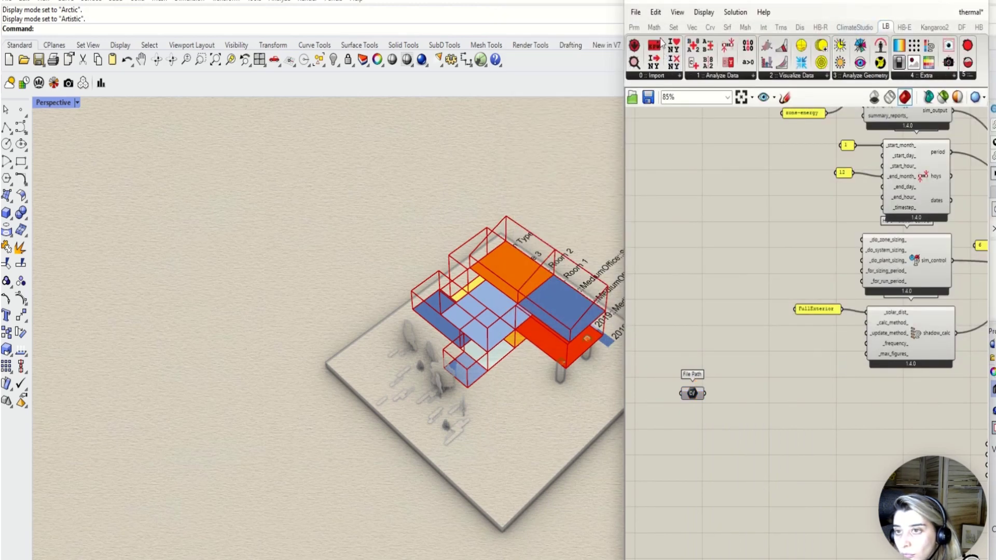
{"action": "left_click_drag", "start_coordinate": [654, 46], "coordinate": [767, 420]}
{"action": "left_click_drag", "start_coordinate": [704, 393], "coordinate": [693, 459]}
{"action": "scroll", "coordinate": [758, 428], "scroll_direction": "down", "scroll_amount": 4}
{"action": "left_click", "coordinate": [736, 461]}
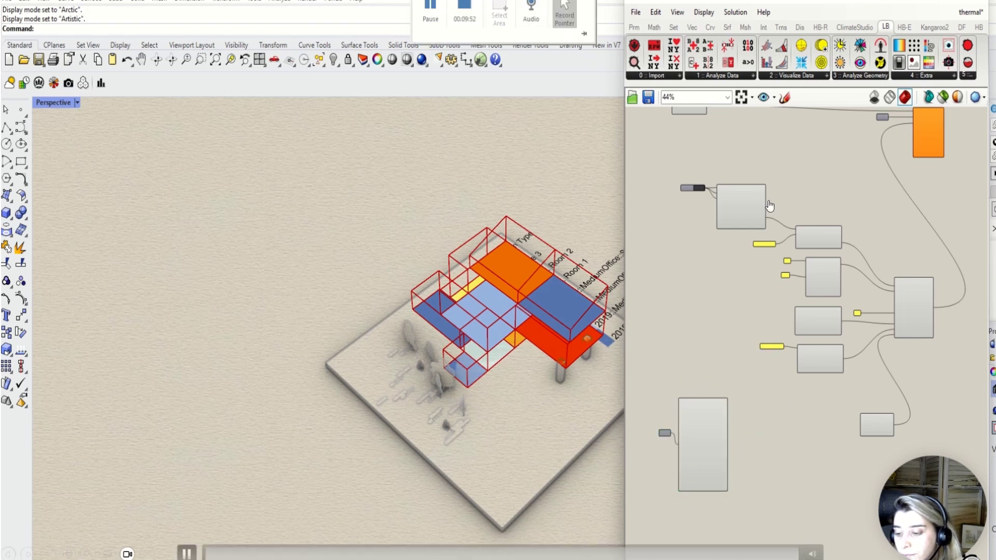
{"action": "mouse_move", "coordinate": [464, 16]}
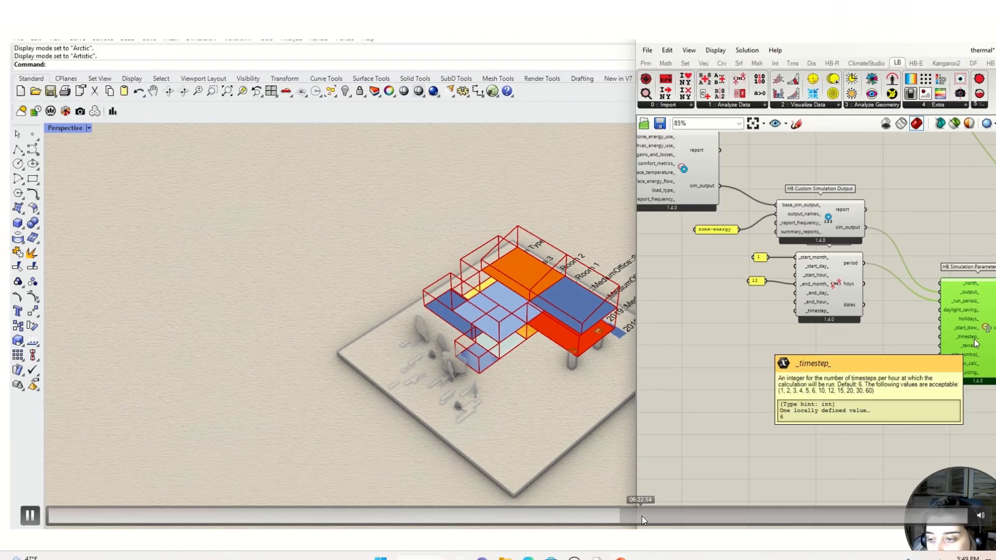
{"action": "left_click_drag", "start_coordinate": [641, 519], "coordinate": [747, 519]}
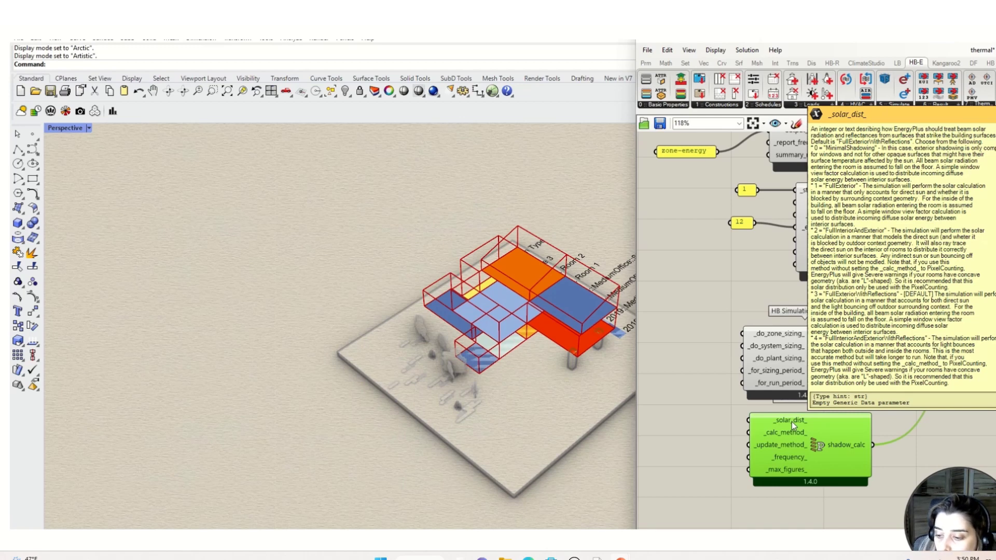
Add a panel containing FullExterior beside HB Shadow Calculation and connect it to the _solar_dist_ input
{"action": "mouse_move", "coordinate": [745, 292]}
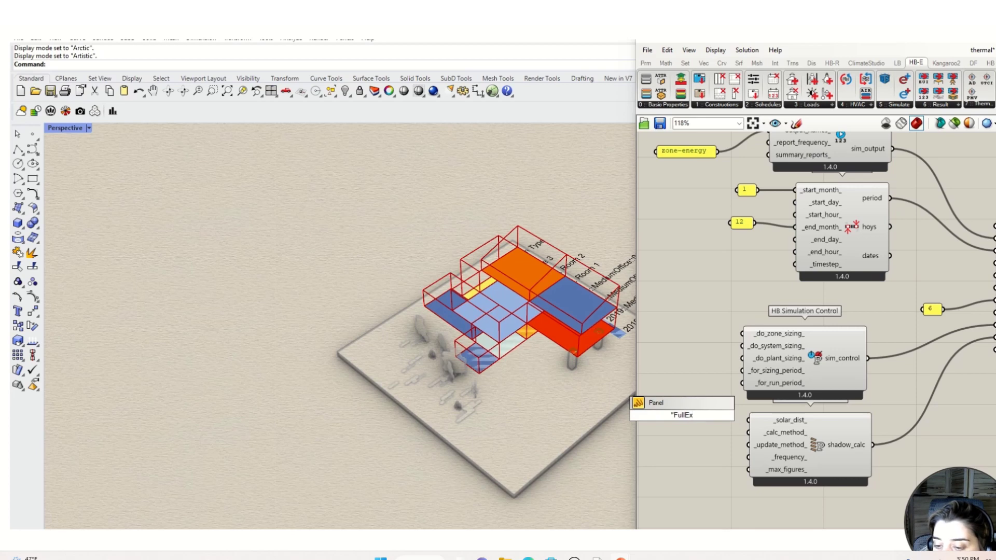
{"action": "type", "text": "e"}
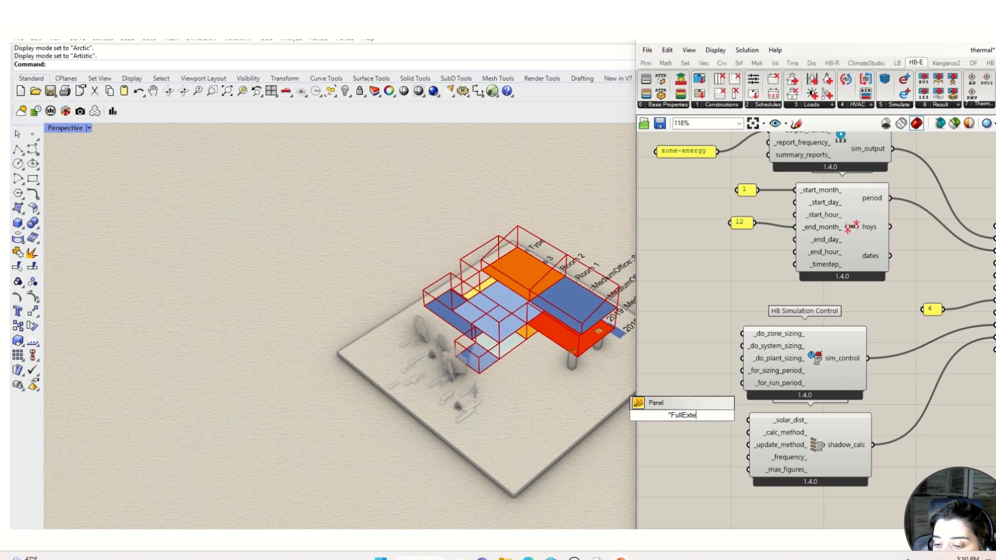
{"action": "type", "text": "rior"}
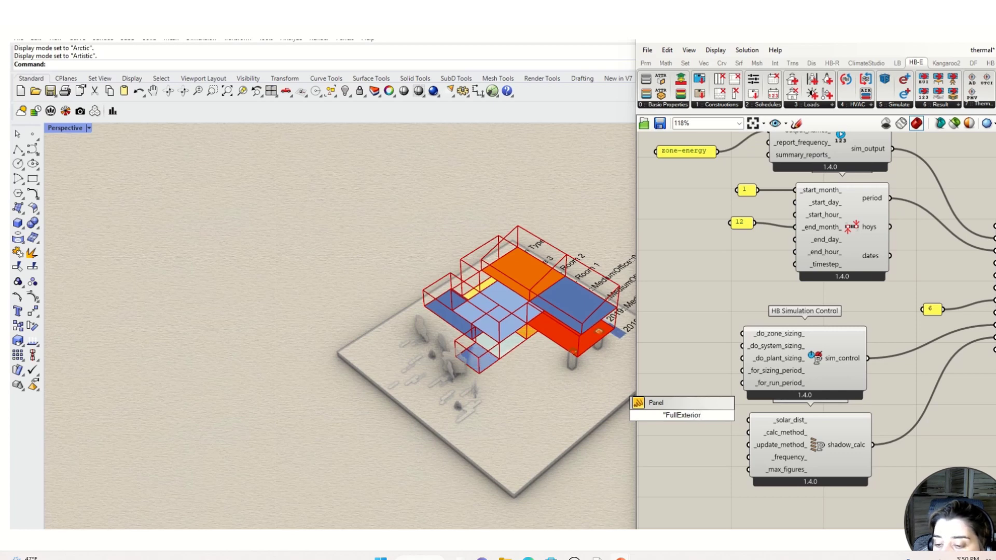
{"action": "left_click", "coordinate": [720, 416]}
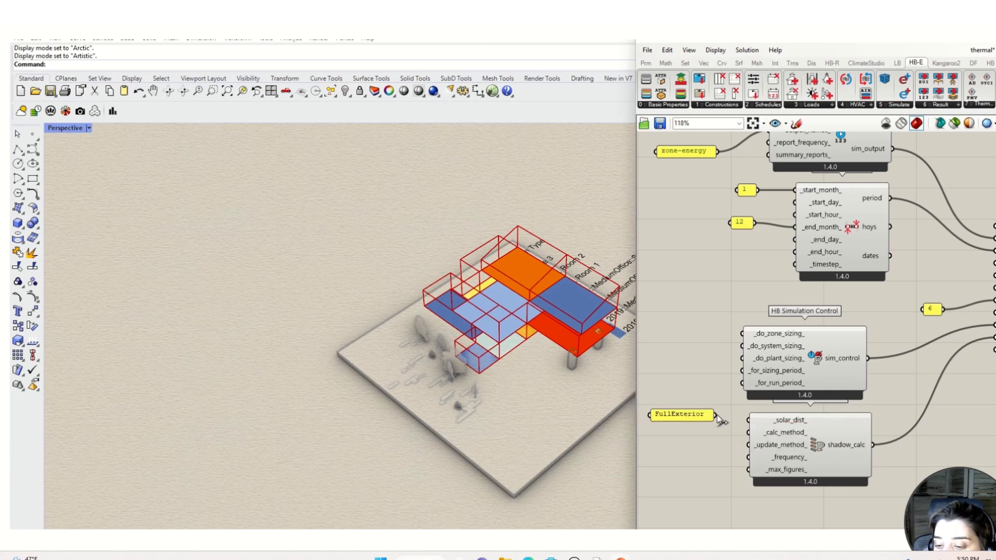
Move HB Simulation Control, HB Shadow Calculation and the FullExterior panel up under LB Analysis Period, and shift HB Simulation Parameter slightly away from them
{"action": "scroll", "coordinate": [719, 417], "scroll_direction": "down", "scroll_amount": 3}
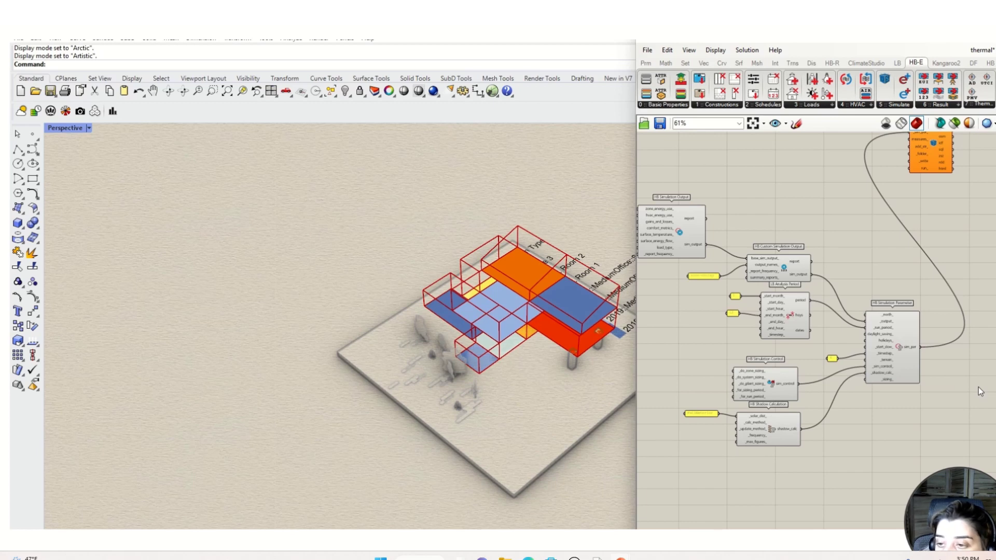
{"action": "scroll", "coordinate": [867, 390], "scroll_direction": "up", "scroll_amount": 1}
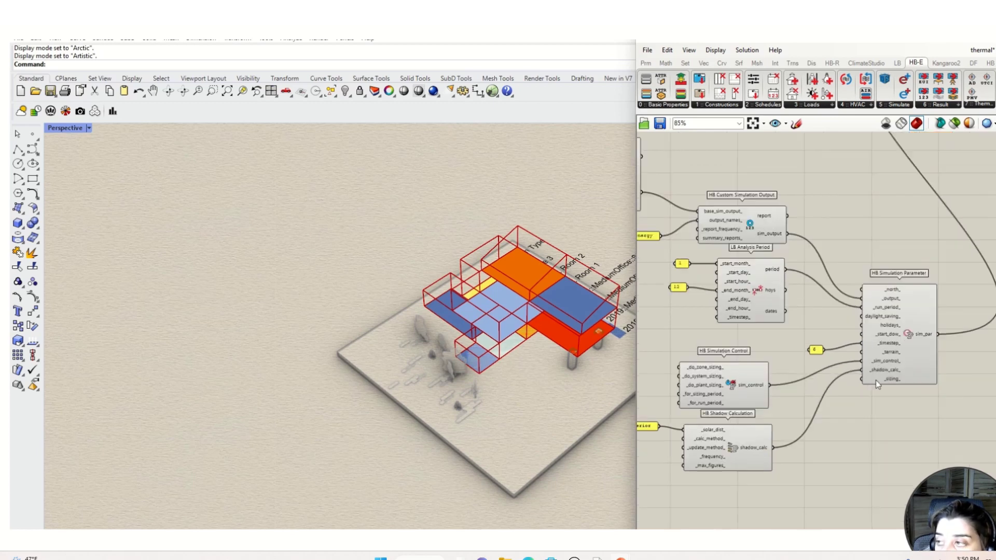
{"action": "scroll", "coordinate": [871, 384], "scroll_direction": "down", "scroll_amount": 2}
{"action": "scroll", "coordinate": [858, 384], "scroll_direction": "up", "scroll_amount": 1}
{"action": "left_click_drag", "start_coordinate": [813, 352], "coordinate": [721, 450]}
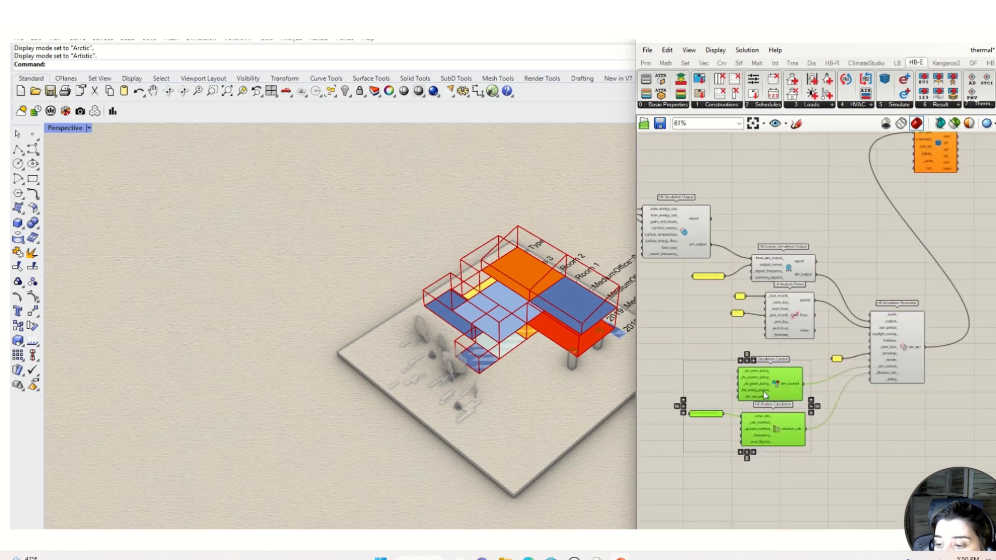
{"action": "left_click_drag", "start_coordinate": [778, 378], "coordinate": [792, 360]}
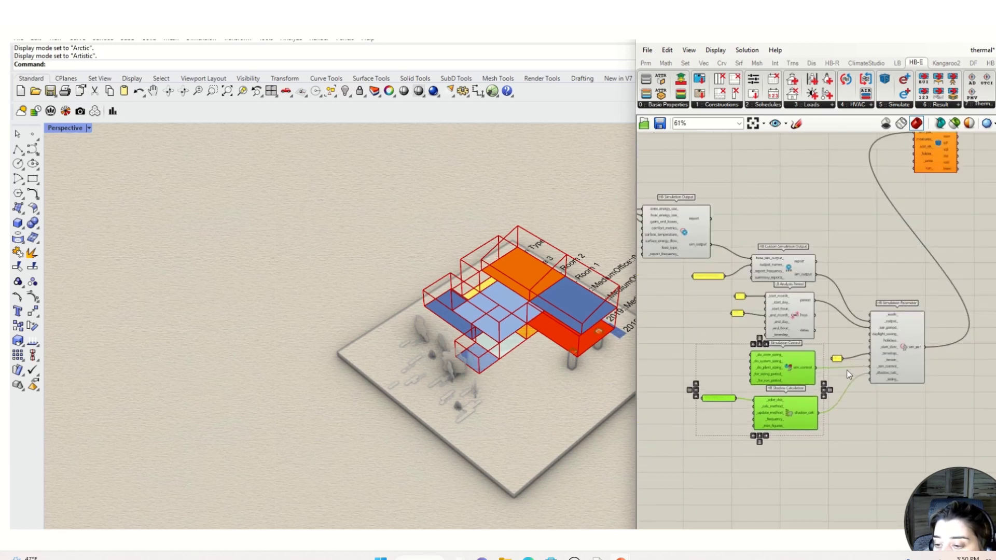
{"action": "scroll", "coordinate": [881, 372], "scroll_direction": "up", "scroll_amount": 2}
{"action": "left_click_drag", "start_coordinate": [891, 372], "coordinate": [922, 380]}
{"action": "scroll", "coordinate": [923, 380], "scroll_direction": "down", "scroll_amount": 4}
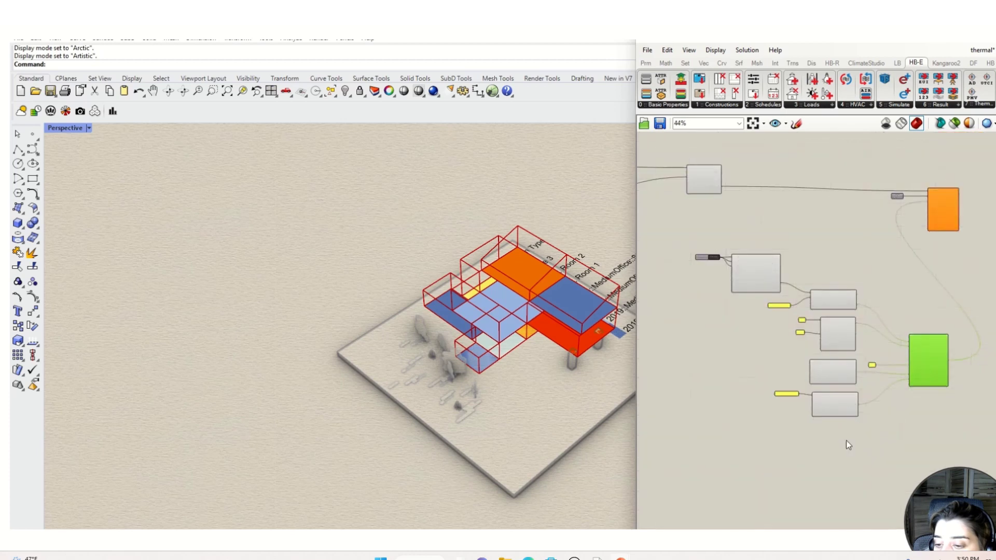
Add an LB EPW to DDY component and place it directly below HB Shadow Calculation
{"action": "double_click", "coordinate": [845, 440]}
{"action": "type", "text": "d"}
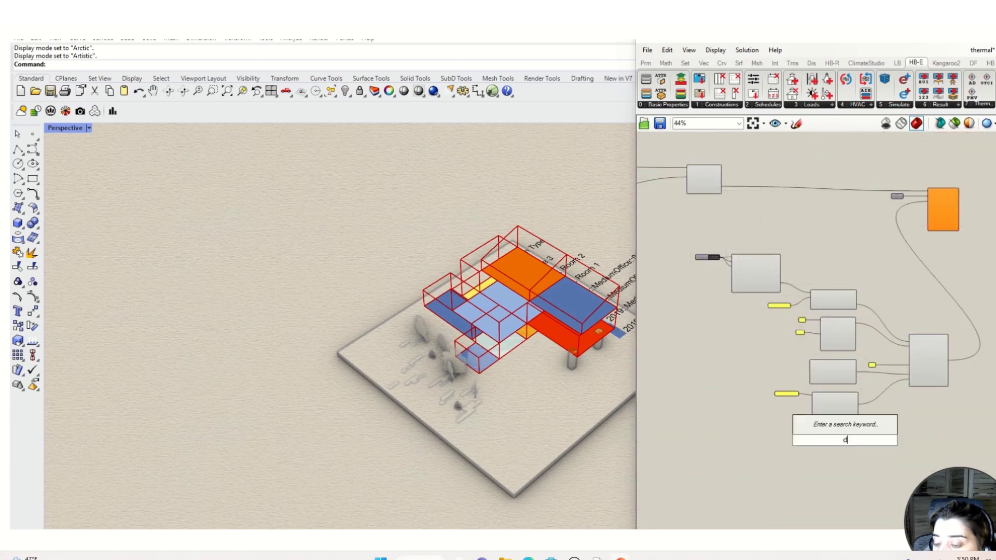
{"action": "type", "text": "d"}
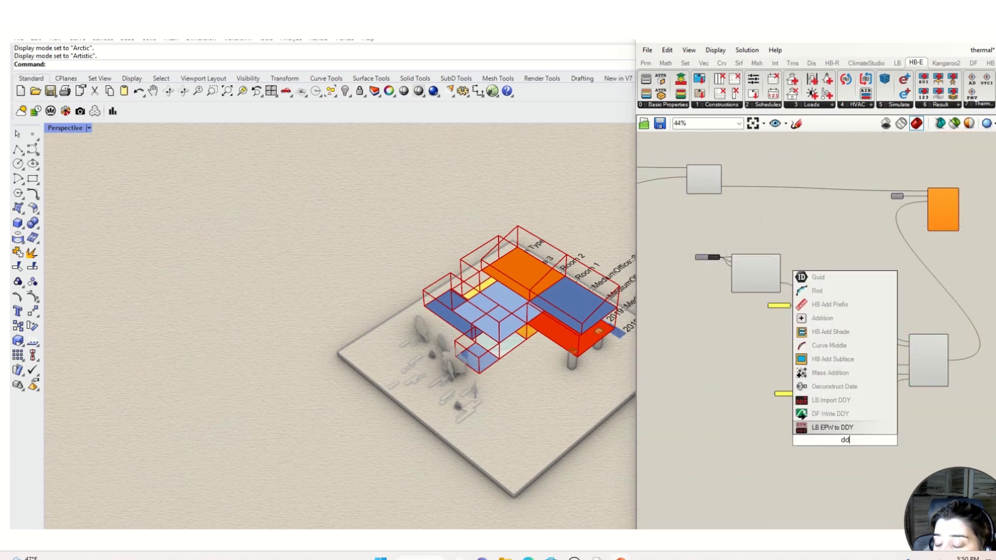
{"action": "left_click", "coordinate": [860, 435]}
{"action": "scroll", "coordinate": [841, 447], "scroll_direction": "up", "scroll_amount": 4}
{"action": "left_click", "coordinate": [768, 445]}
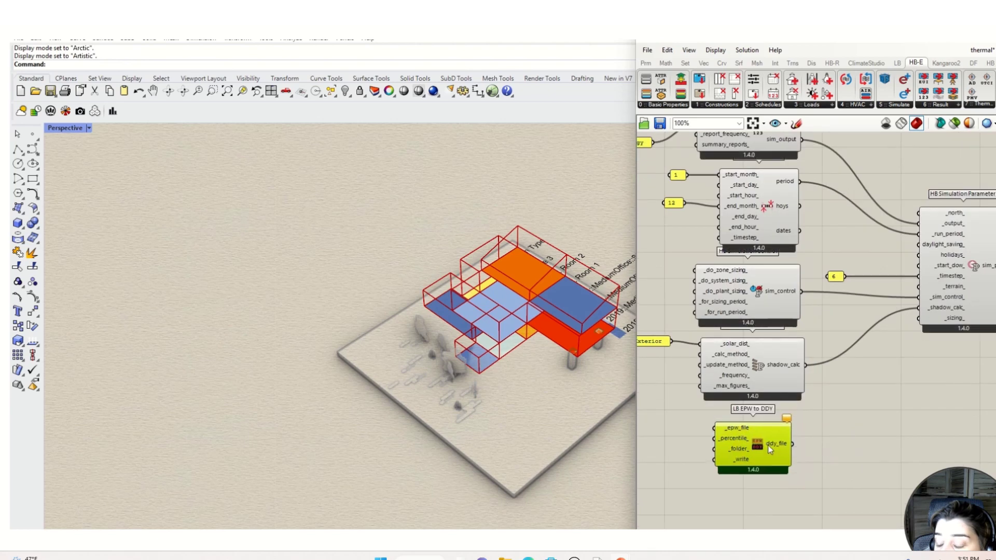
{"action": "left_click_drag", "start_coordinate": [767, 445], "coordinate": [766, 443]}
Add an HB Sizing Parameter component, link its sizing output to _sizing_ of HB Simulation Parameter, and arrange it below and beside LB EPW to DDY
{"action": "double_click", "coordinate": [876, 435]}
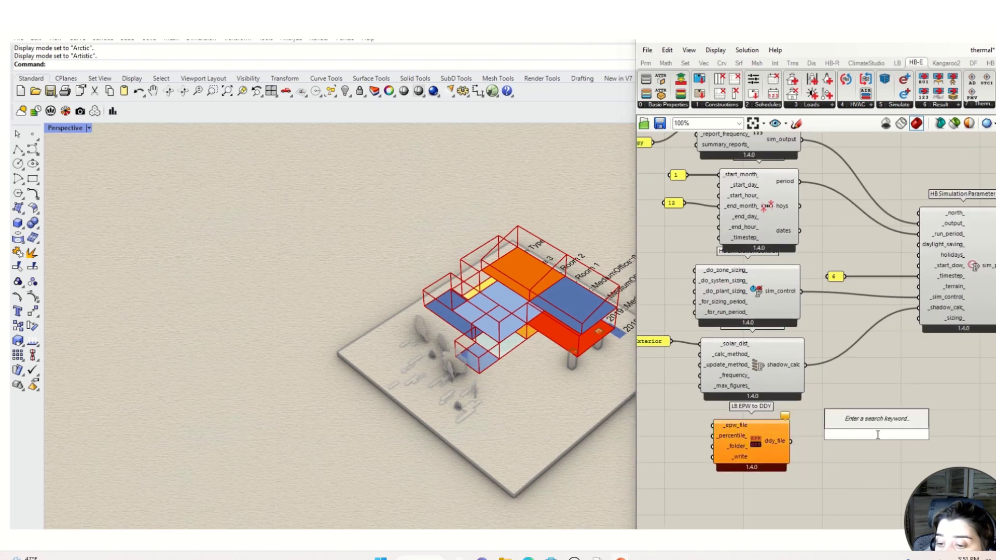
{"action": "type", "text": "siz"}
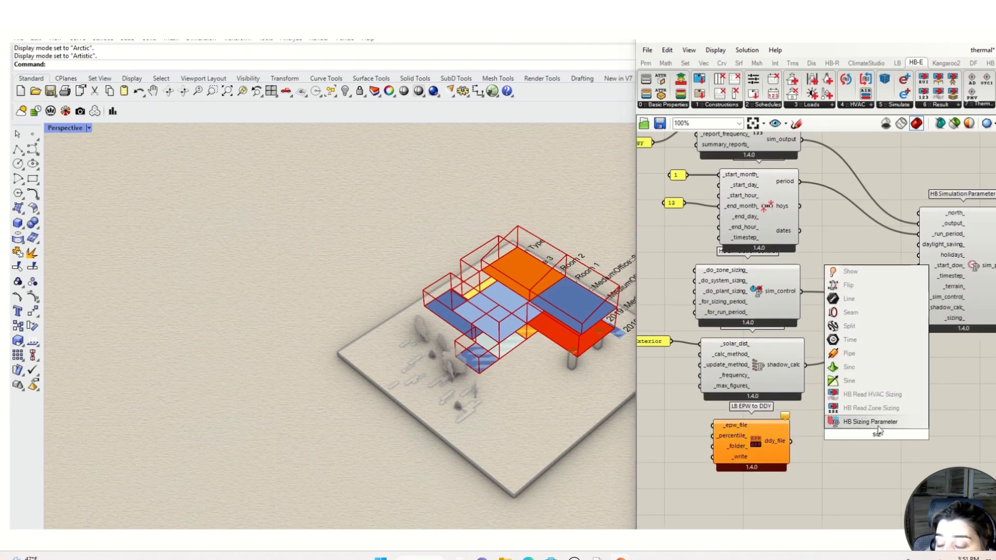
{"action": "left_click", "coordinate": [872, 421]}
{"action": "left_click_drag", "start_coordinate": [914, 435], "coordinate": [918, 318]}
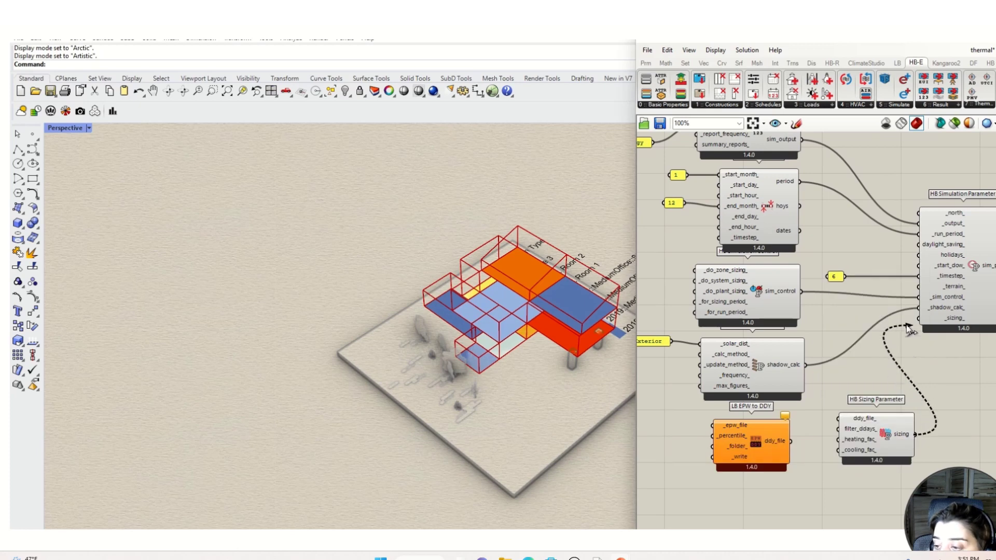
{"action": "left_click_drag", "start_coordinate": [866, 435], "coordinate": [870, 494]}
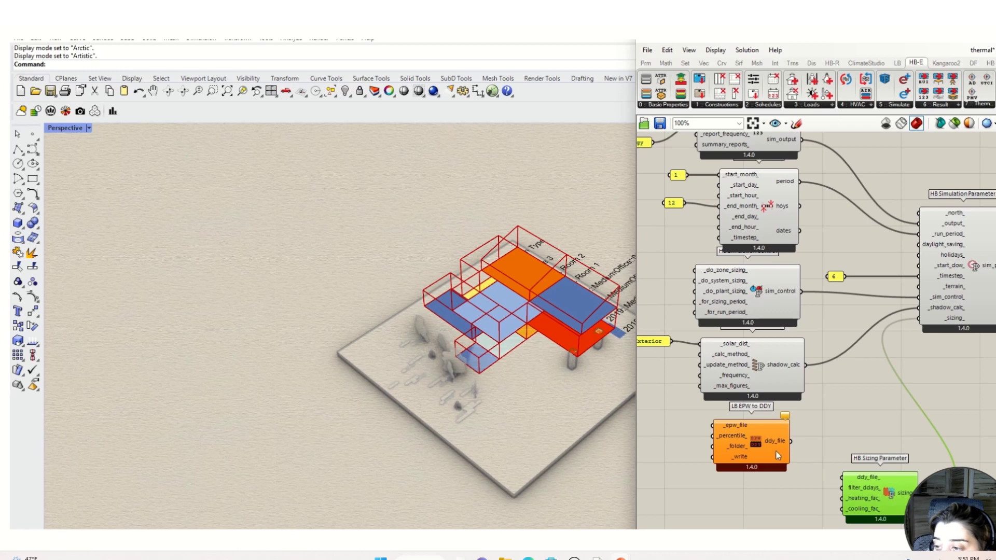
{"action": "left_click_drag", "start_coordinate": [776, 452], "coordinate": [778, 456]}
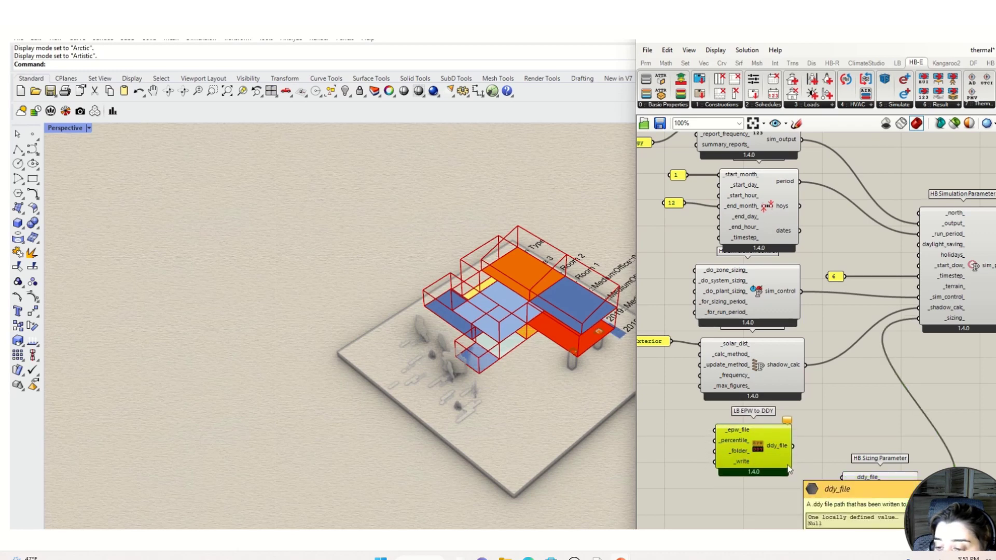
Try wiring ddy_file from LB EPW to DDY into HB Sizing Parameter, and the existing File Path into _epw_file of LB EPW to DDY
{"action": "left_click_drag", "start_coordinate": [794, 448], "coordinate": [835, 481]}
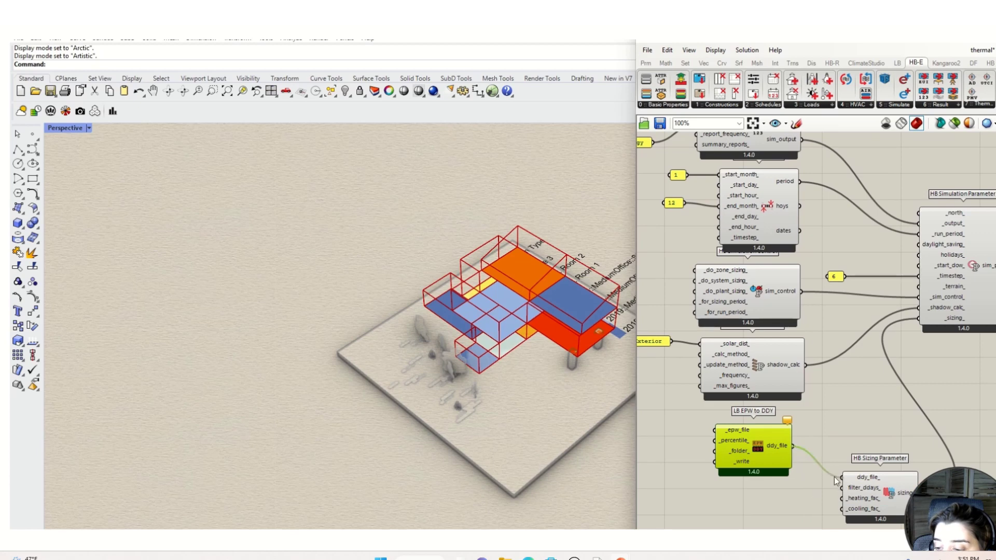
{"action": "scroll", "coordinate": [836, 481], "scroll_direction": "down", "scroll_amount": 5}
{"action": "scroll", "coordinate": [860, 291], "scroll_direction": "up", "scroll_amount": 4}
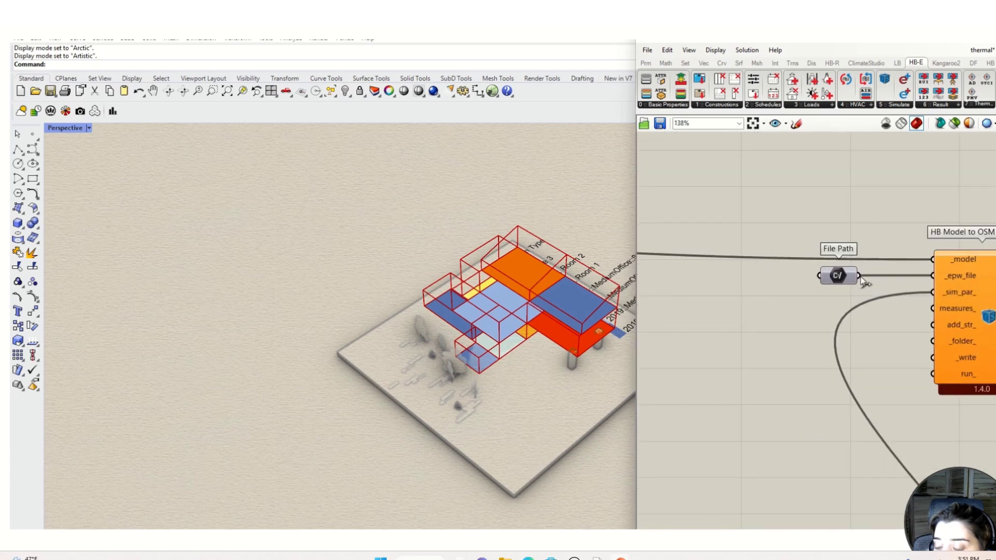
{"action": "scroll", "coordinate": [905, 269], "scroll_direction": "down", "scroll_amount": 9}
{"action": "left_click_drag", "start_coordinate": [861, 276], "coordinate": [870, 427]}
{"action": "scroll", "coordinate": [816, 449], "scroll_direction": "up", "scroll_amount": 3}
{"action": "scroll", "coordinate": [818, 455], "scroll_direction": "up", "scroll_amount": 3}
{"action": "left_click", "coordinate": [732, 407]}
{"action": "scroll", "coordinate": [785, 422], "scroll_direction": "down", "scroll_amount": 4}
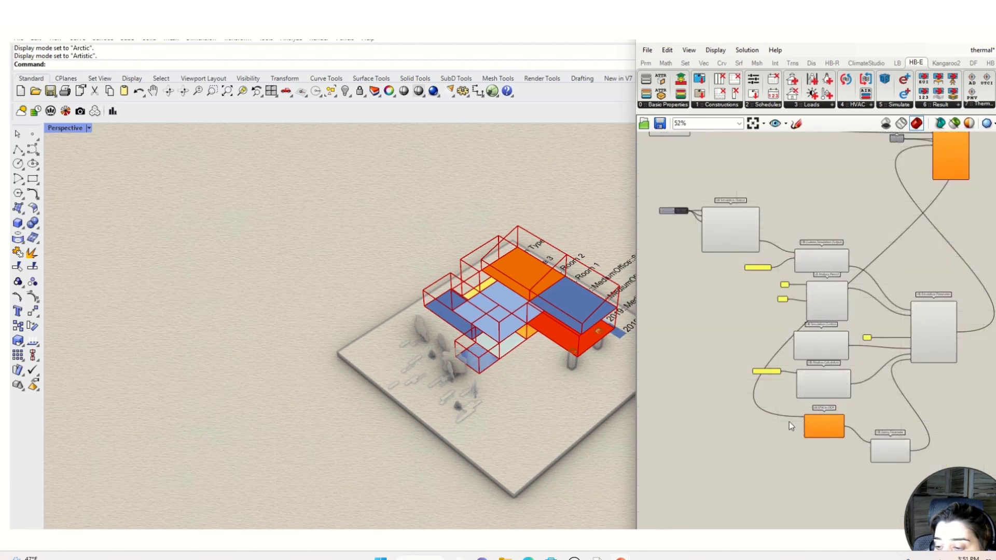
{"action": "scroll", "coordinate": [787, 423], "scroll_direction": "up", "scroll_amount": 3}
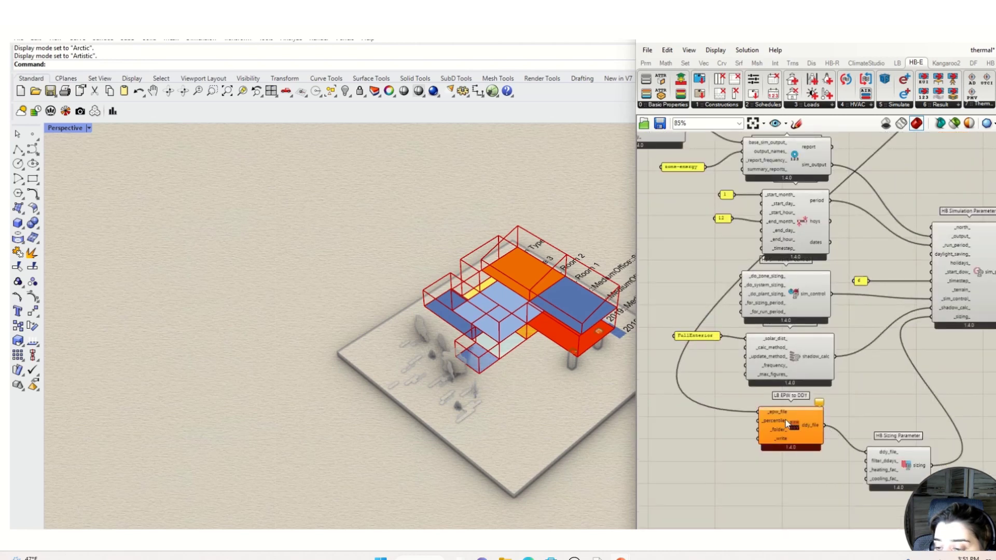
Delete the LB EPW to DDY component below HB Shadow Calculation
{"action": "scroll", "coordinate": [856, 400], "scroll_direction": "down", "scroll_amount": 2}
{"action": "left_click", "coordinate": [822, 413]}
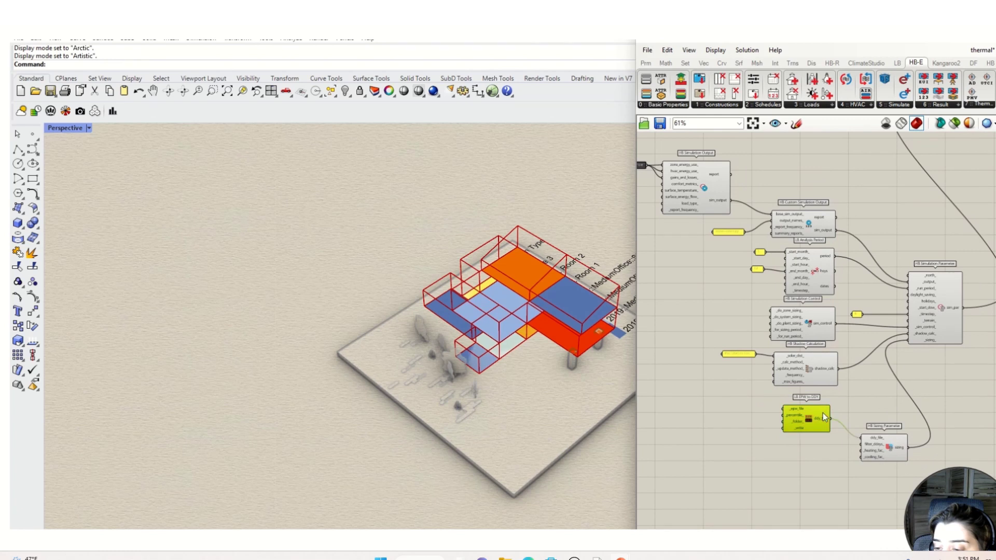
{"action": "key", "text": "Delete"}
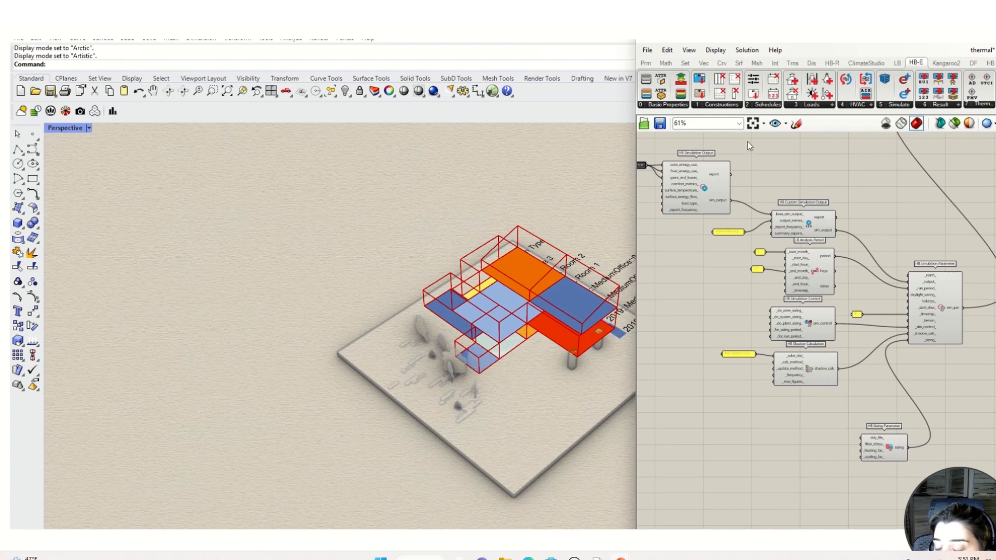
Add a File Path parameter in the empty lower canvas area and assign the existing file USA_AZ_Phoenix-Sky.Harbor.Intl.AP.722780_TMY3.epw to it
{"action": "scroll", "coordinate": [845, 290], "scroll_direction": "down", "scroll_amount": 2}
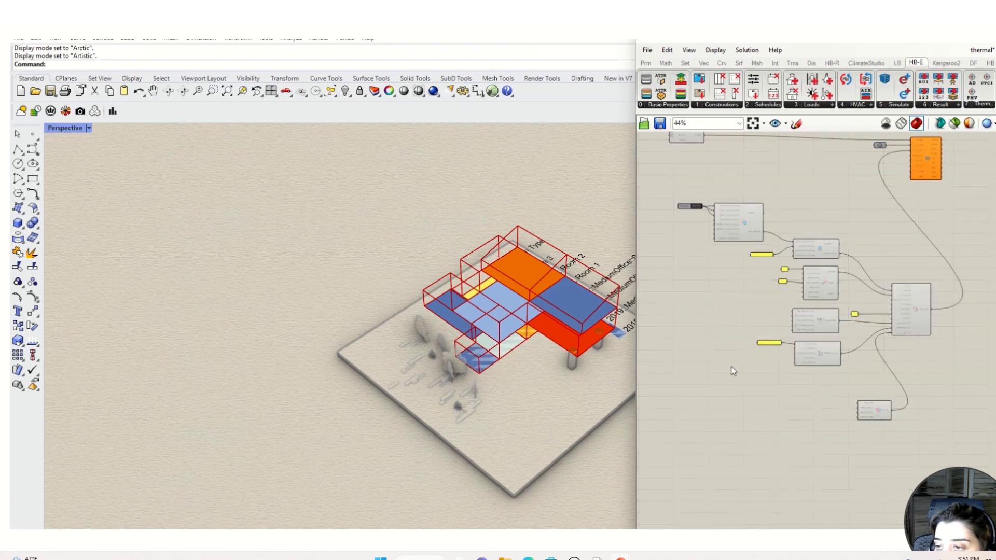
{"action": "double_click", "coordinate": [705, 381]}
{"action": "type", "text": "file"}
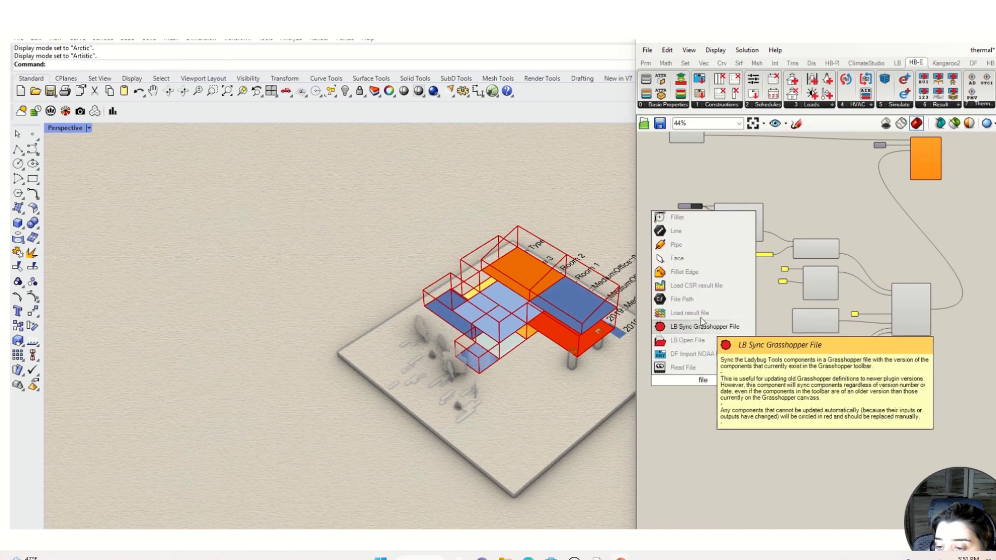
{"action": "left_click", "coordinate": [682, 299]}
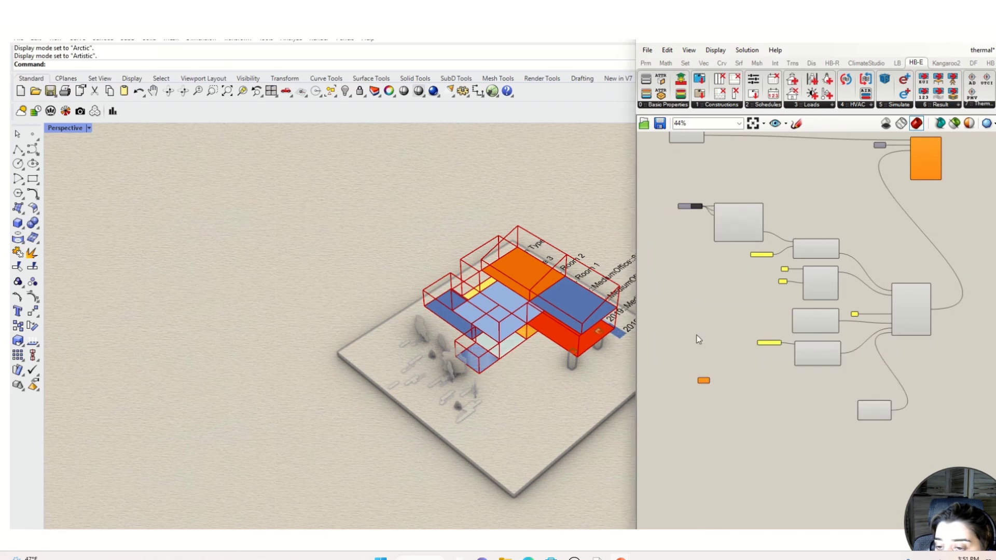
{"action": "scroll", "coordinate": [703, 384], "scroll_direction": "up", "scroll_amount": 3}
{"action": "right_click", "coordinate": [702, 384]}
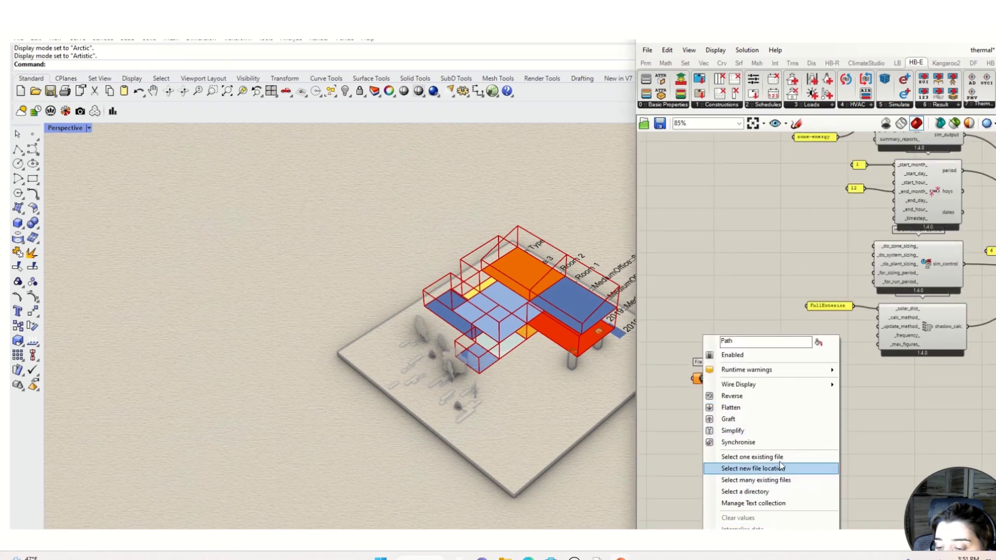
{"action": "left_click", "coordinate": [752, 457]}
{"action": "left_click", "coordinate": [684, 242]}
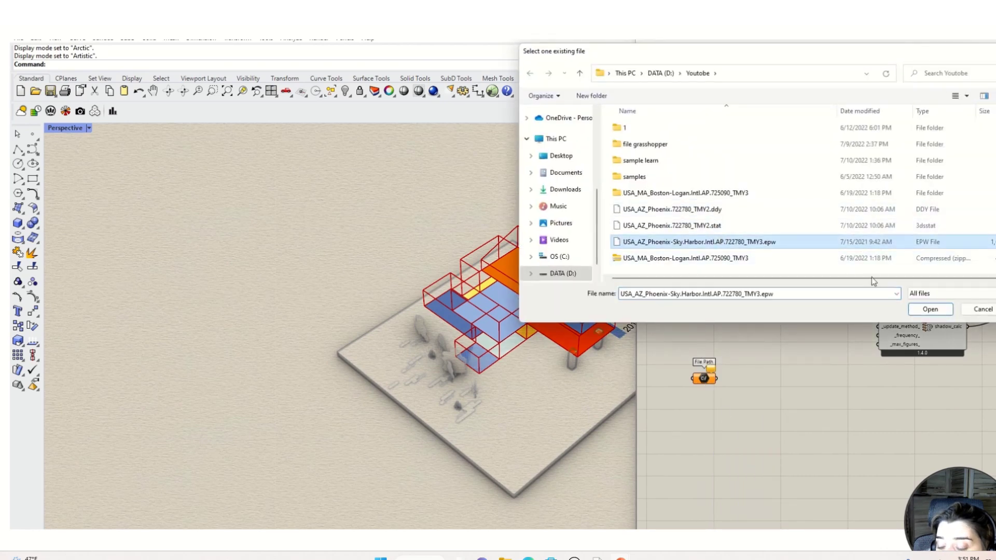
{"action": "left_click", "coordinate": [930, 309]}
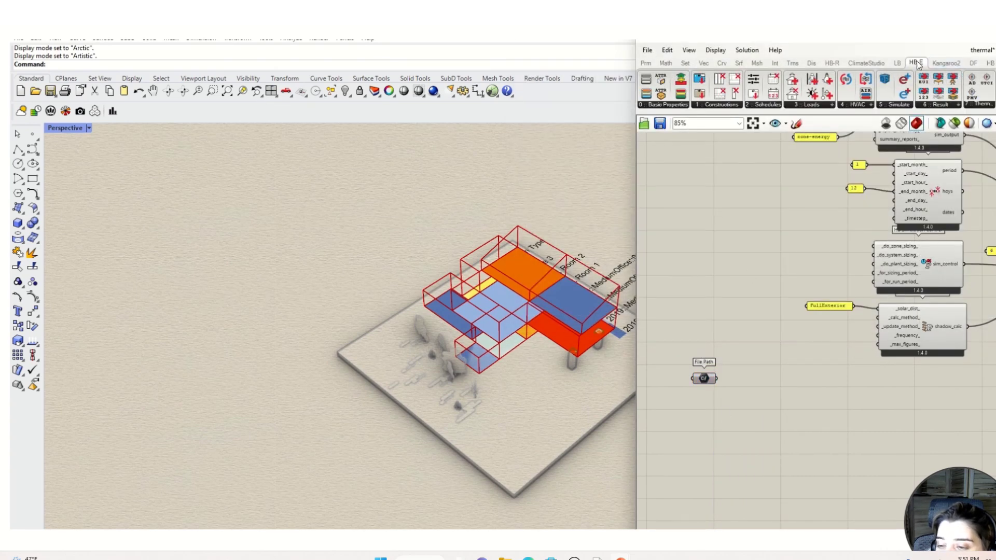
Add an LB Import EPW component beside the new File Path, connect the path to its EPW input, and arrange both below the simulation components
{"action": "left_click", "coordinate": [898, 63]}
{"action": "left_click_drag", "start_coordinate": [684, 101], "coordinate": [769, 403]}
{"action": "left_click_drag", "start_coordinate": [716, 379], "coordinate": [705, 434]}
{"action": "scroll", "coordinate": [732, 378], "scroll_direction": "down", "scroll_amount": 3}
{"action": "left_click", "coordinate": [732, 403]}
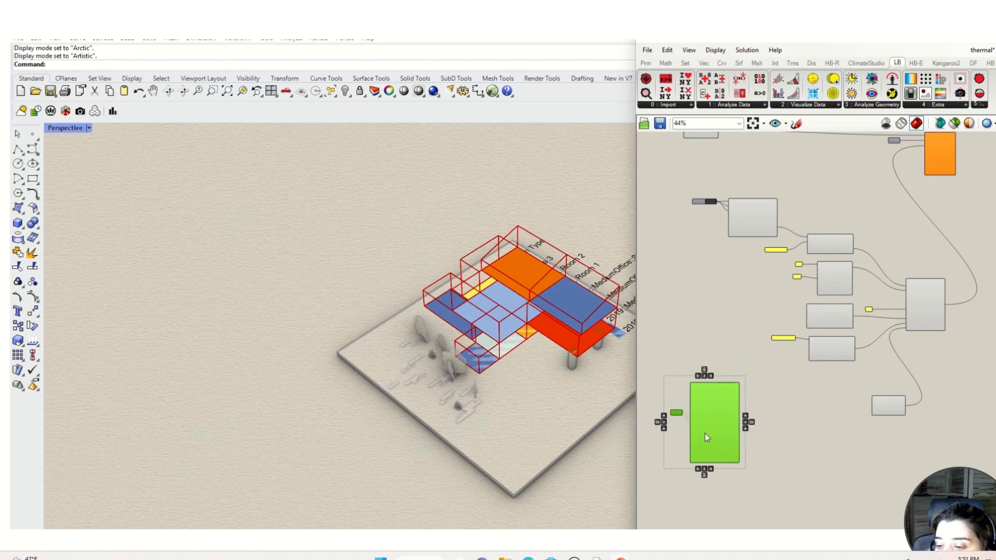
{"action": "left_click", "coordinate": [747, 438]}
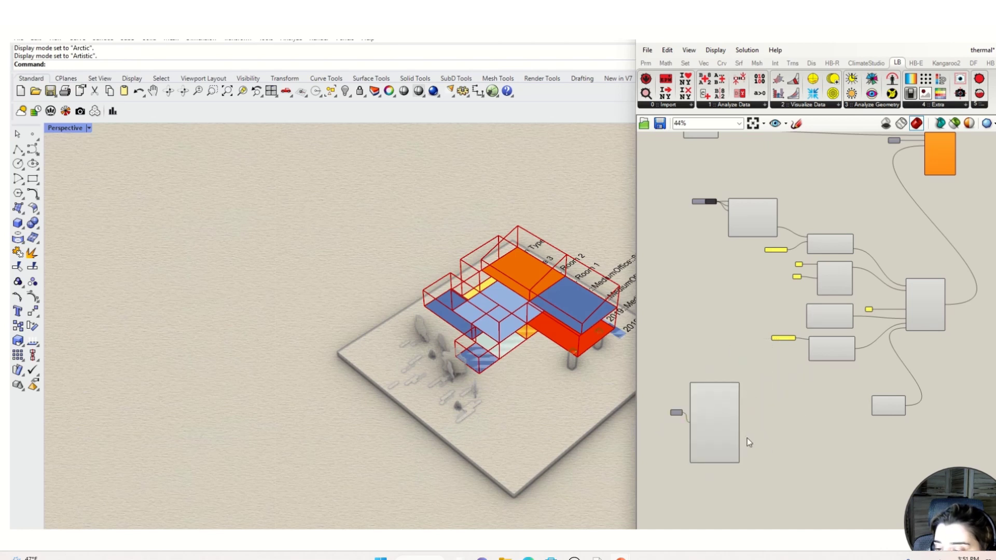
{"action": "mouse_move", "coordinate": [474, 46]}
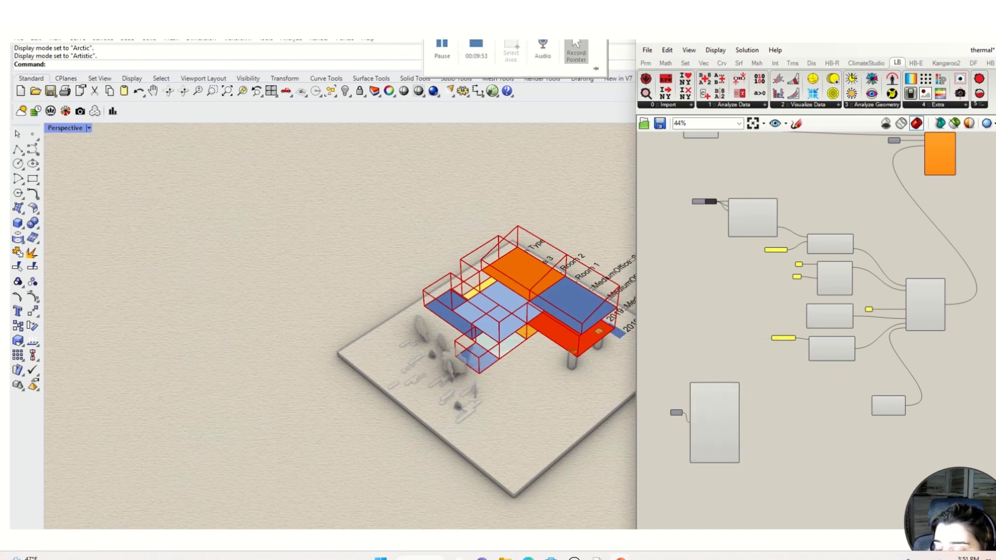
{"action": "left_click", "coordinate": [473, 48]}
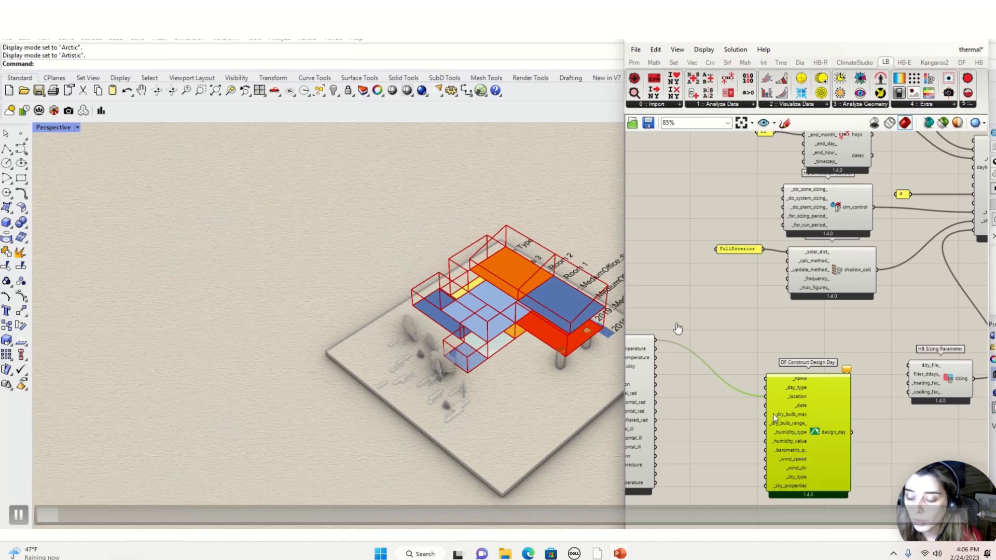
Add a panel containing 15 Oct beside DF Construct Design Day and connect it to the _date input
{"action": "double_click", "coordinate": [724, 408]}
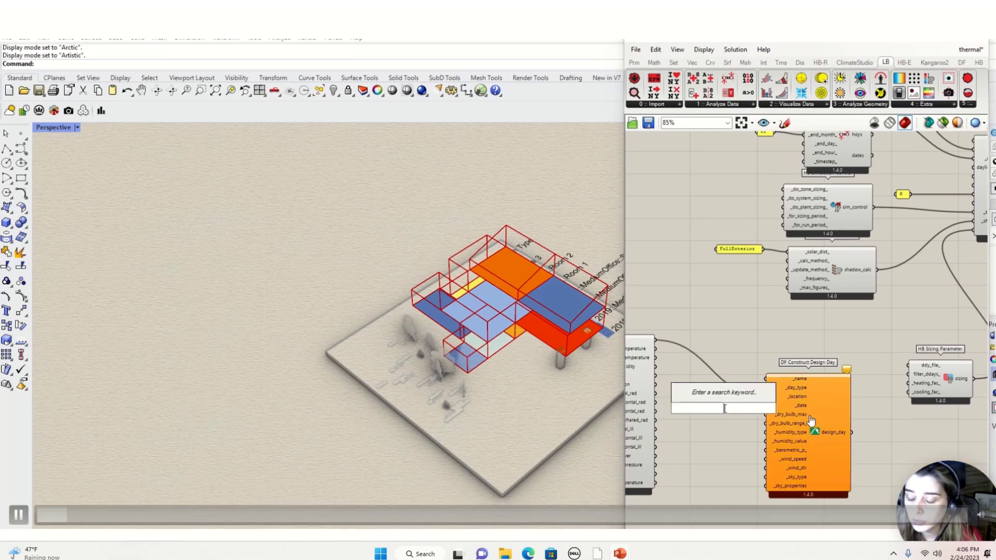
{"action": "type", "text": "panel"}
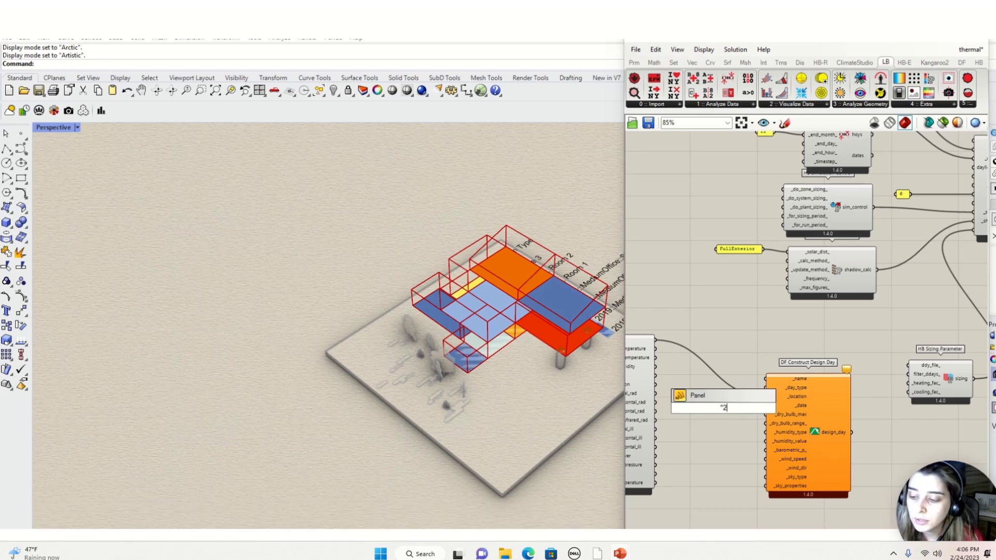
{"action": "type", "text": "15"}
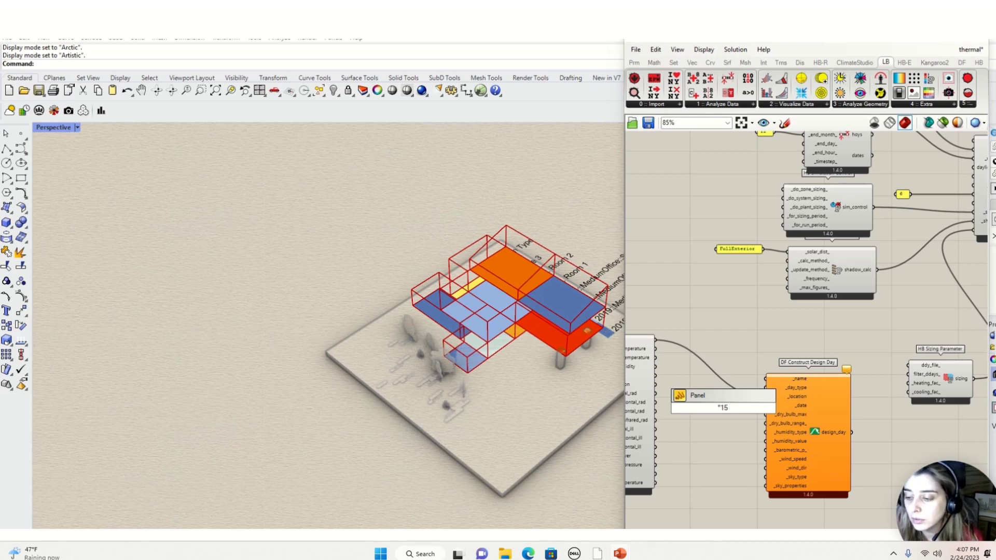
{"action": "type", "text": " Oct"}
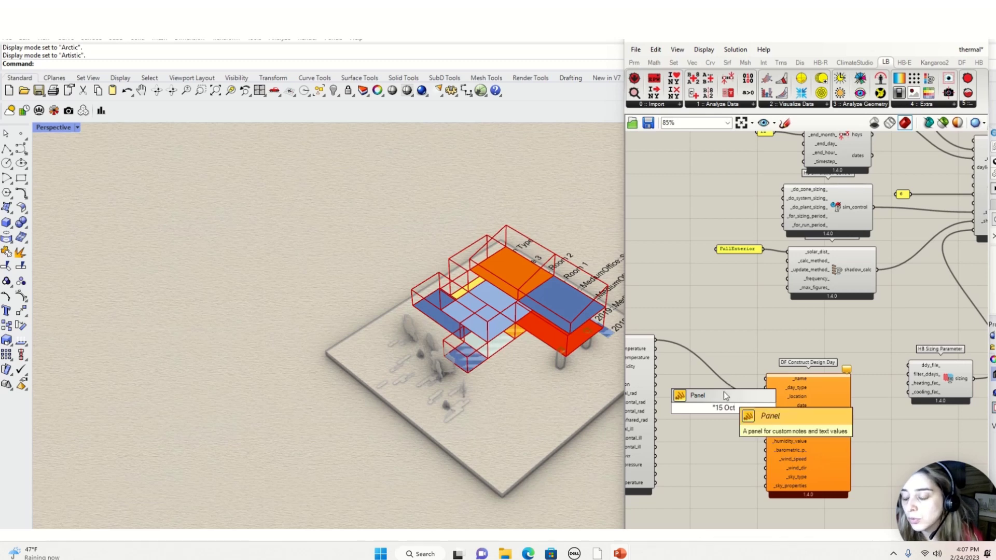
{"action": "key", "text": "Return"}
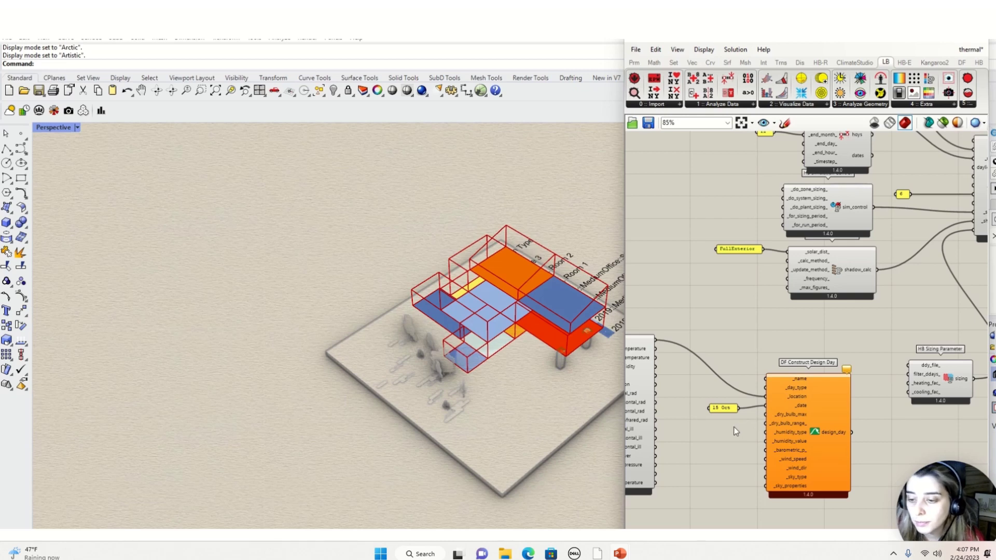
Add a panel containing Dewpoint and connect it to the _humidity_type input of DF Construct Design Day
{"action": "scroll", "coordinate": [830, 408], "scroll_direction": "up", "scroll_amount": 3}
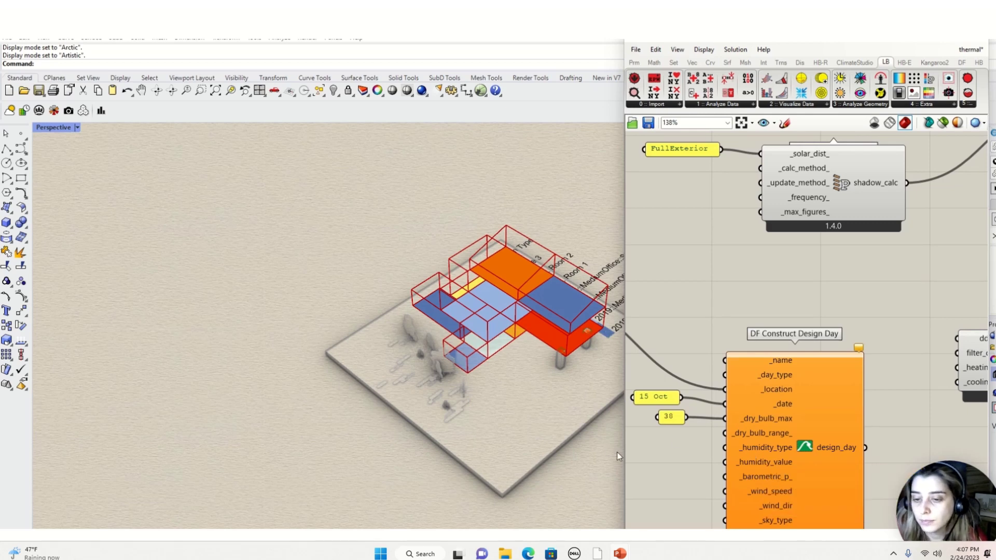
{"action": "double_click", "coordinate": [676, 441]}
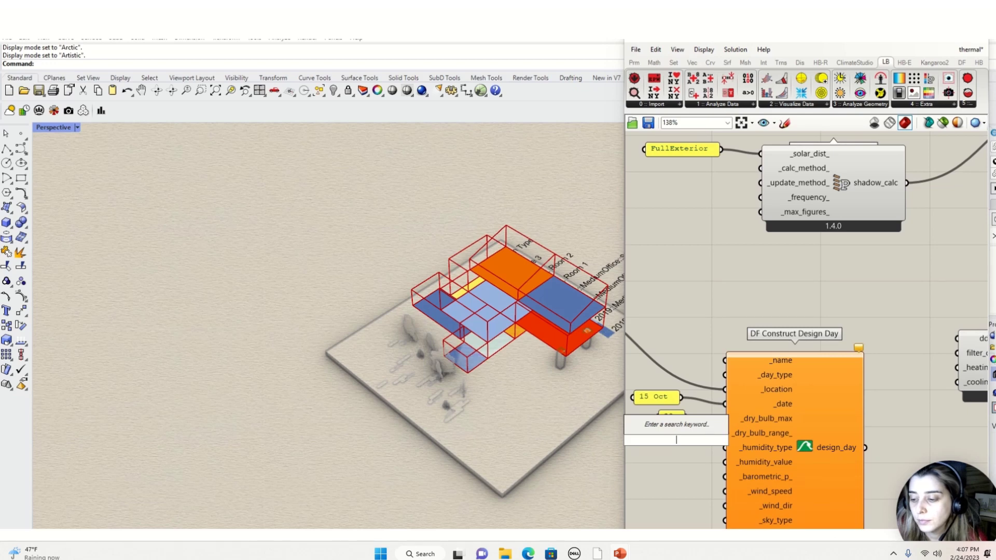
{"action": "type", "text": "panel\"D"}
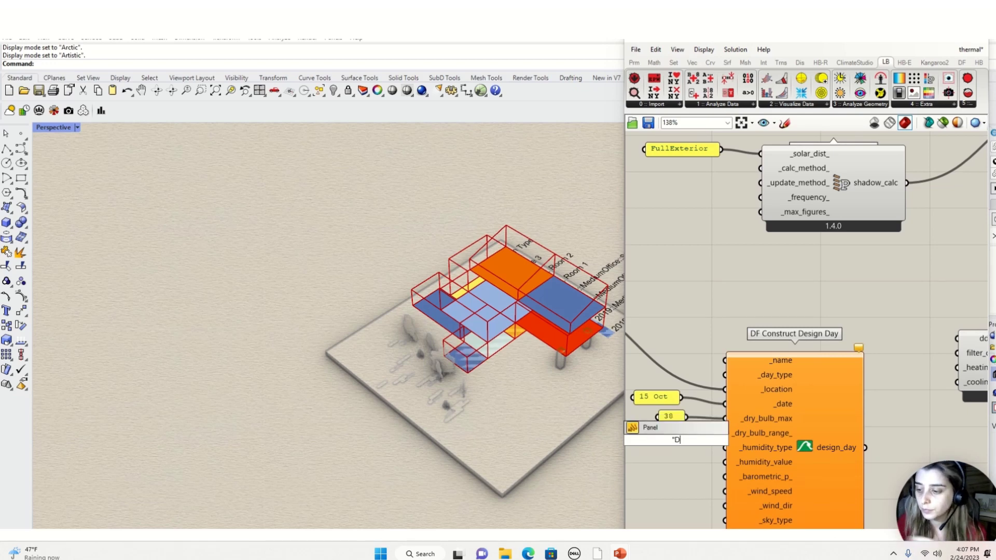
{"action": "type", "text": "ewpoint"}
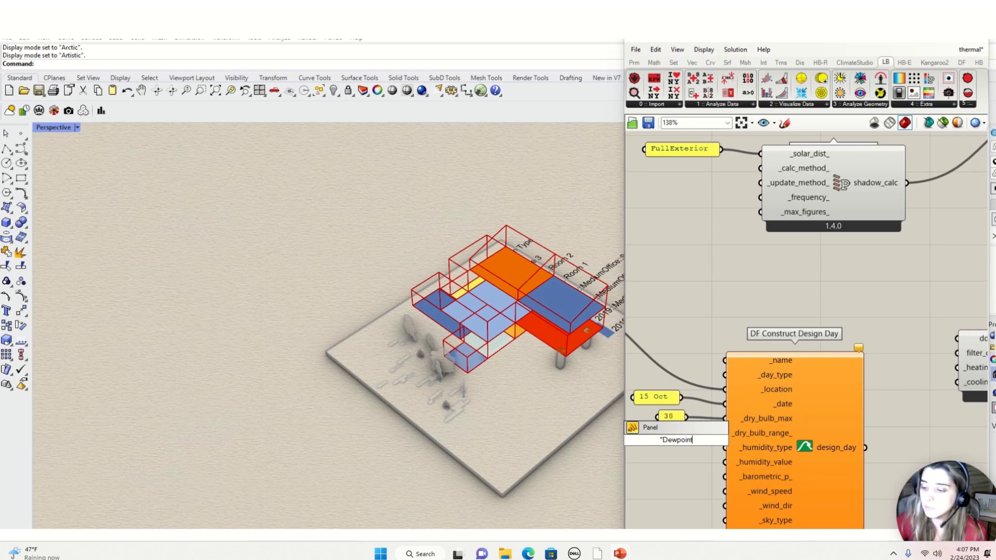
{"action": "left_click", "coordinate": [705, 425]}
{"action": "left_click_drag", "start_coordinate": [705, 440], "coordinate": [725, 447]}
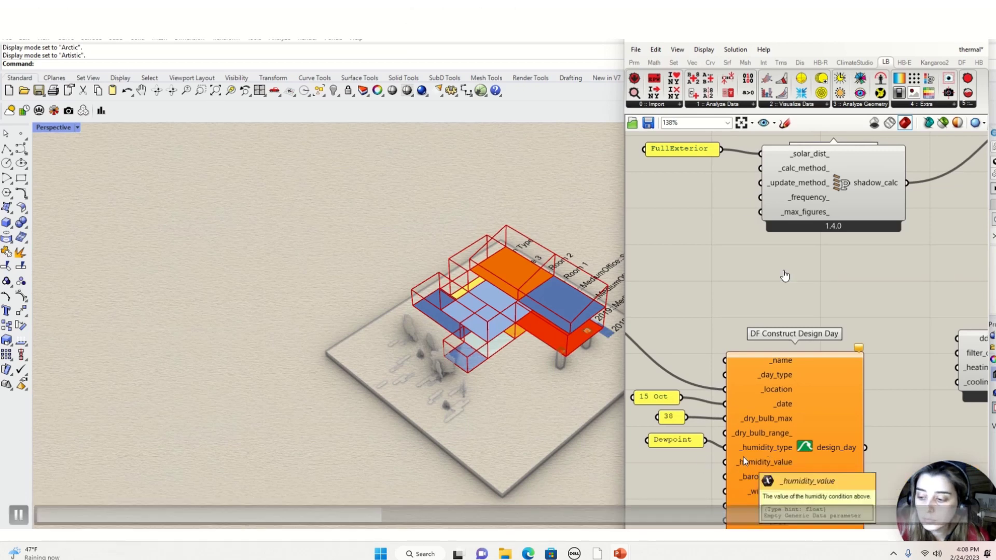
Add a panel containing 12 and connect it to the _humidity_value input of DF Construct Design Day
{"action": "double_click", "coordinate": [685, 465]}
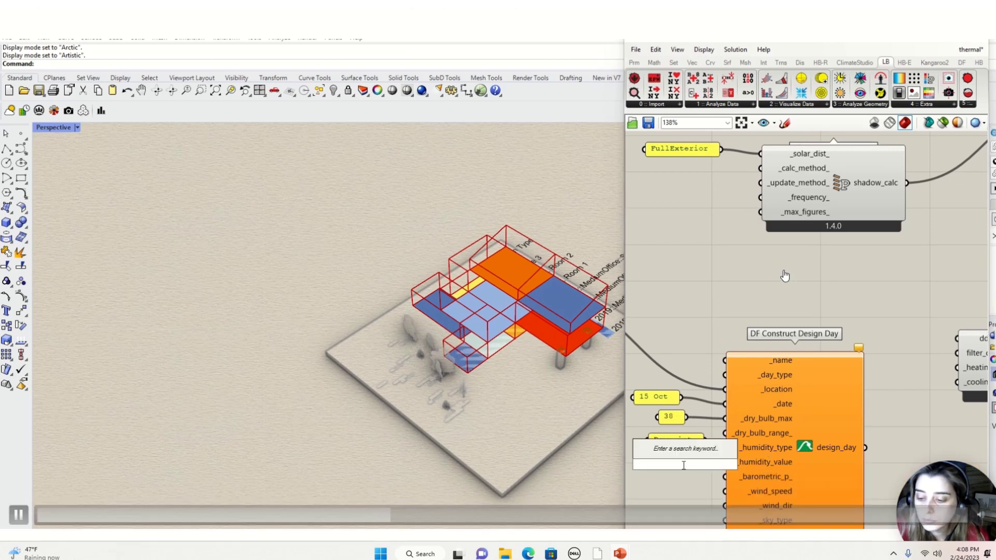
{"action": "type", "text": "\"12"}
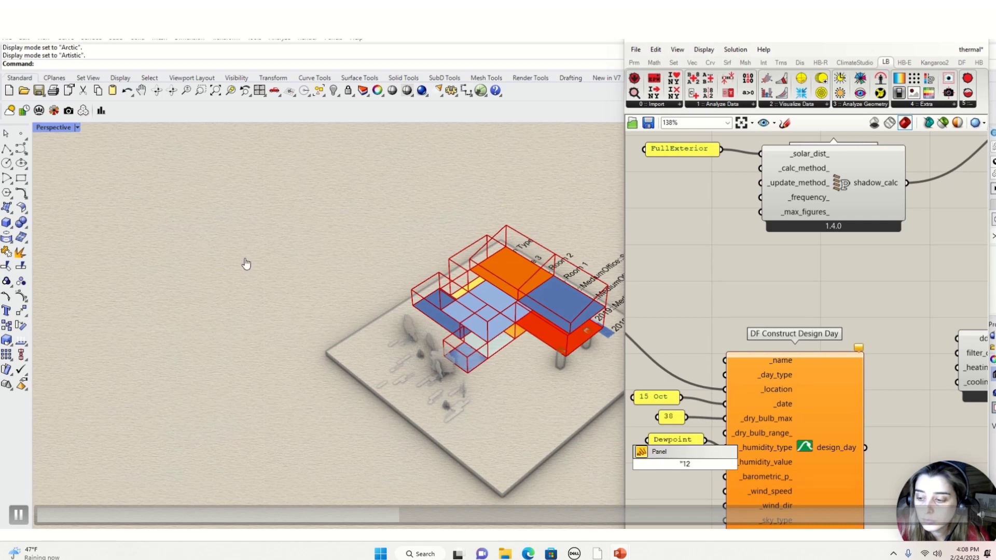
{"action": "left_click", "coordinate": [669, 452]}
{"action": "left_click_drag", "start_coordinate": [700, 463], "coordinate": [722, 466]}
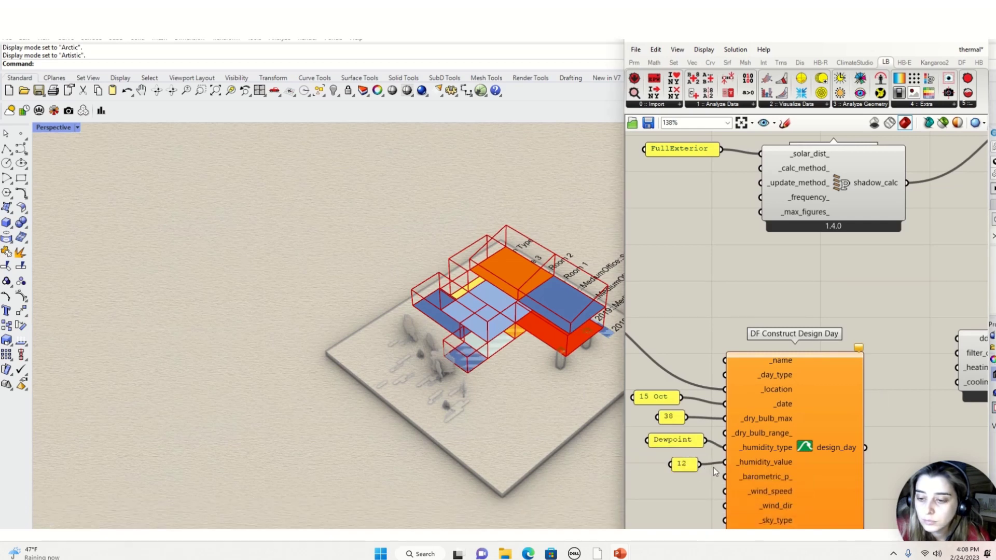
Add a panel containing 3.6 and connect it to the _wind_speed input of DF Construct Design Day
{"action": "double_click", "coordinate": [661, 491]}
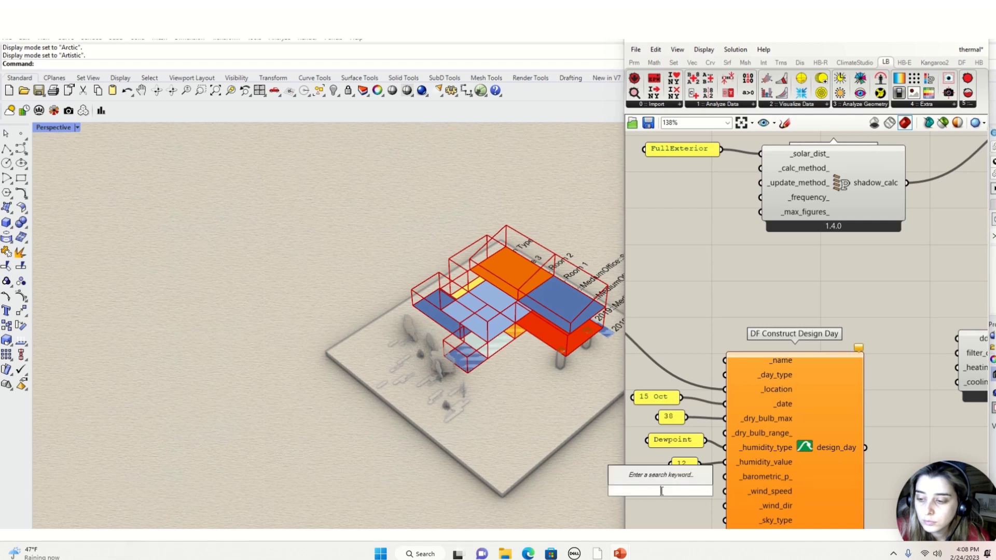
{"action": "type", "text": "\"3.6"}
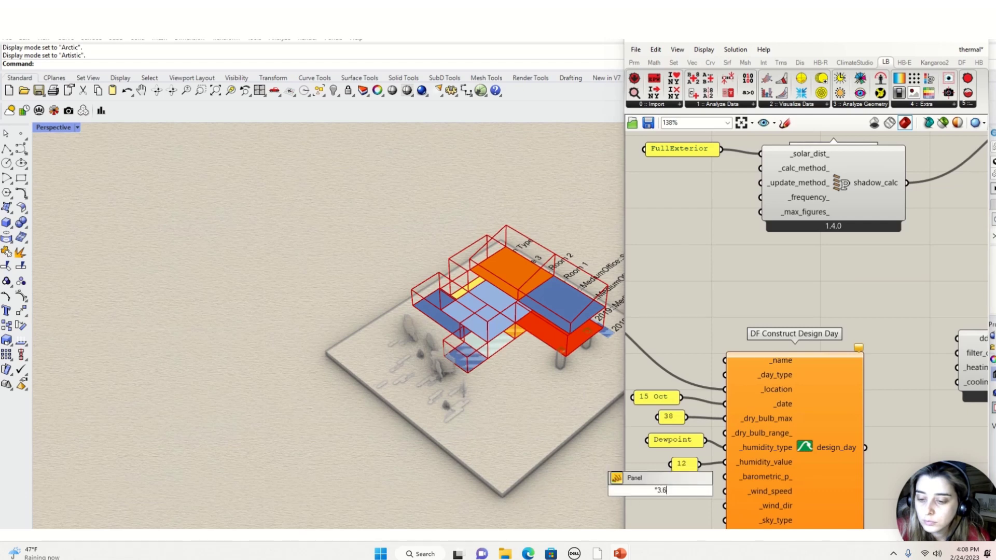
{"action": "key", "text": "Return"}
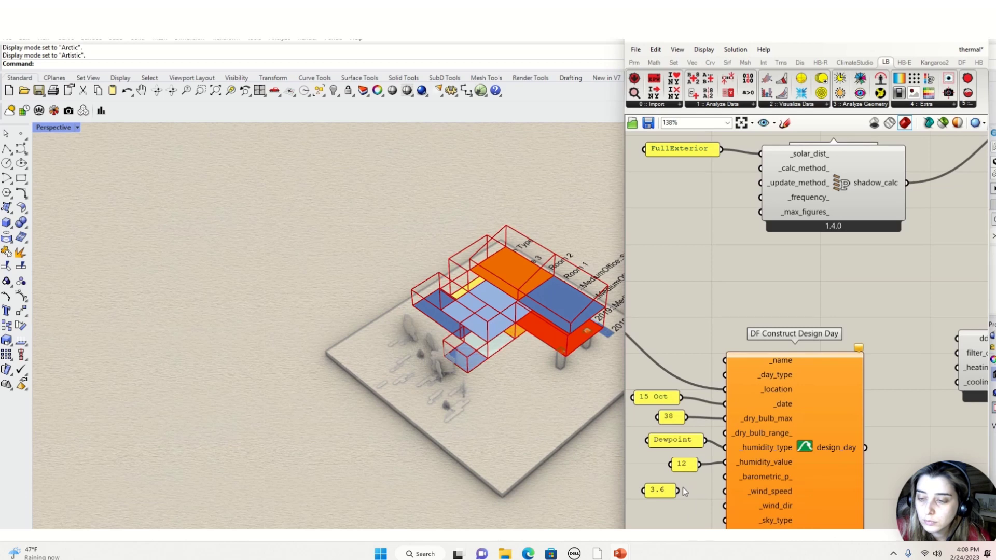
{"action": "left_click_drag", "start_coordinate": [680, 488], "coordinate": [728, 491]}
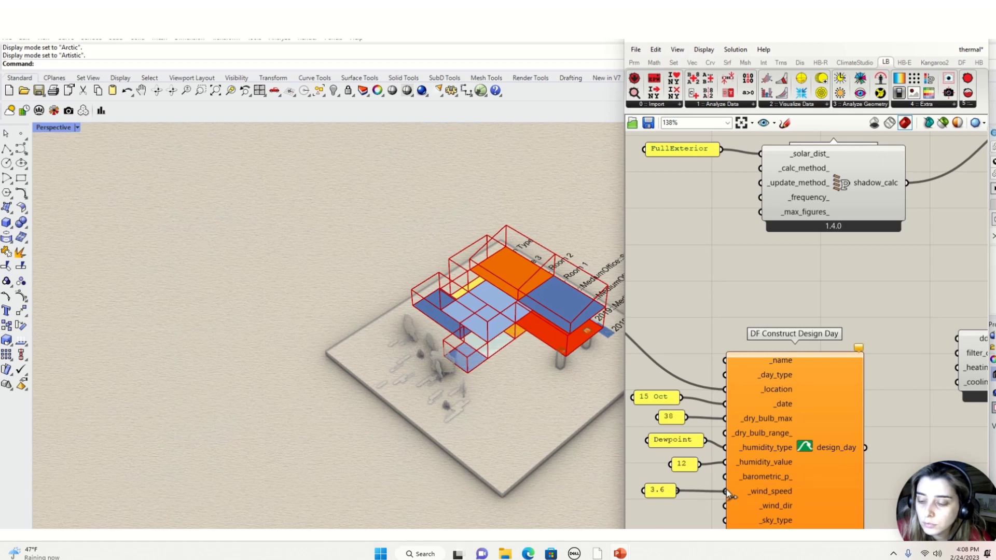
Add a panel containing 90 and connect it to the _wind_dir input of DF Construct Design Day
{"action": "double_click", "coordinate": [660, 514]}
{"action": "type", "text": "panel"}
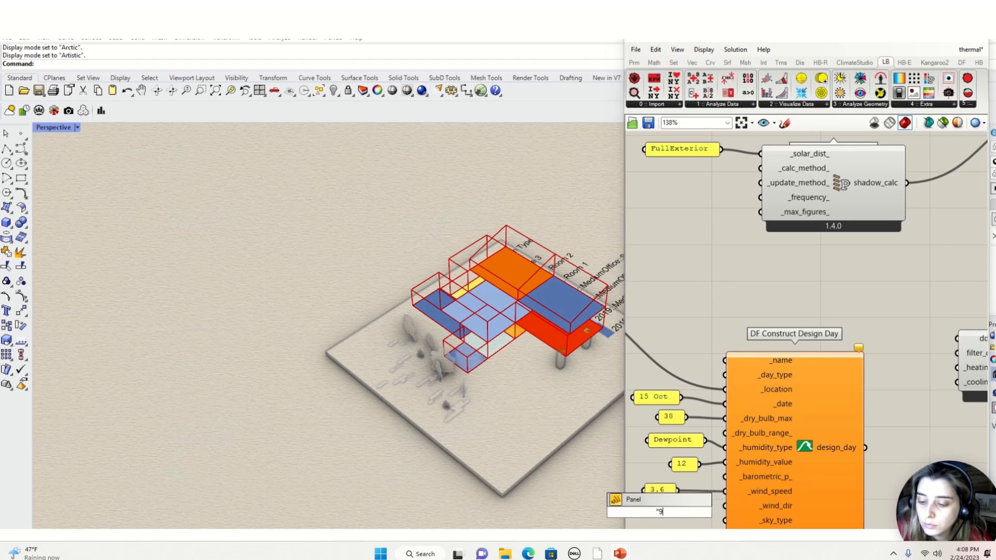
{"action": "type", "text": "0"}
{"action": "key", "text": "Return"}
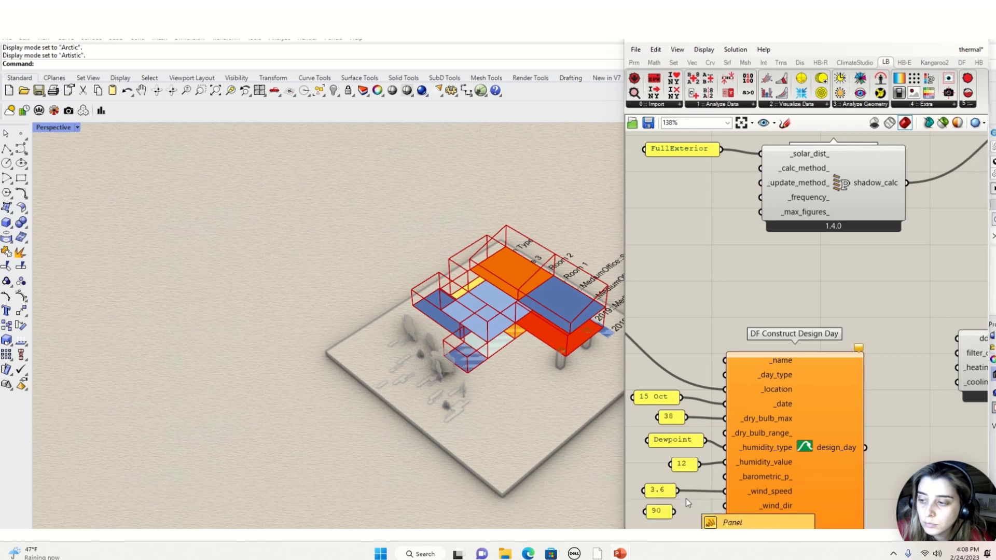
{"action": "left_click_drag", "start_coordinate": [673, 511], "coordinate": [724, 506]}
Add a panel containing 1 and connect it to the _sky_properties input of DF Construct Design Day
{"action": "scroll", "coordinate": [756, 420], "scroll_direction": "down", "scroll_amount": 2}
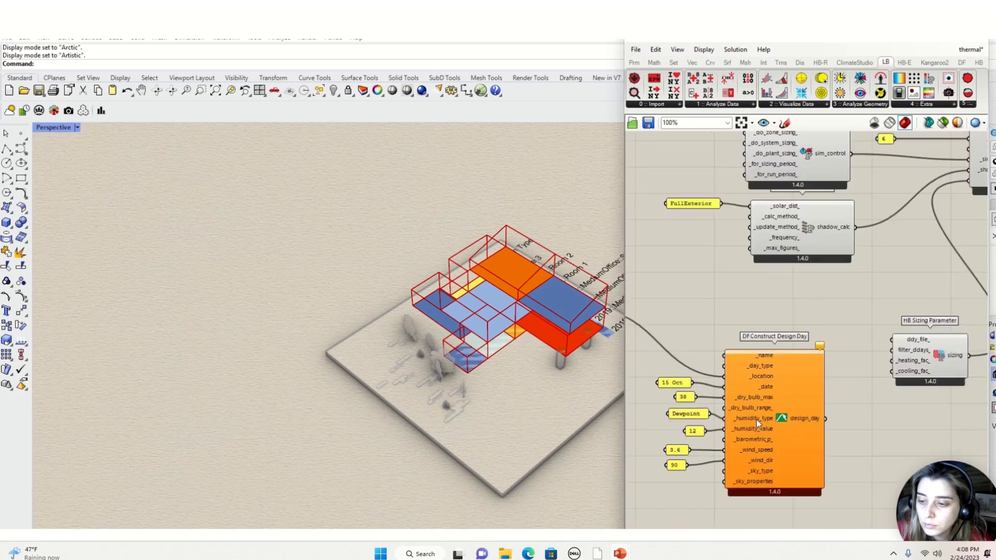
{"action": "scroll", "coordinate": [748, 471], "scroll_direction": "up", "scroll_amount": 2}
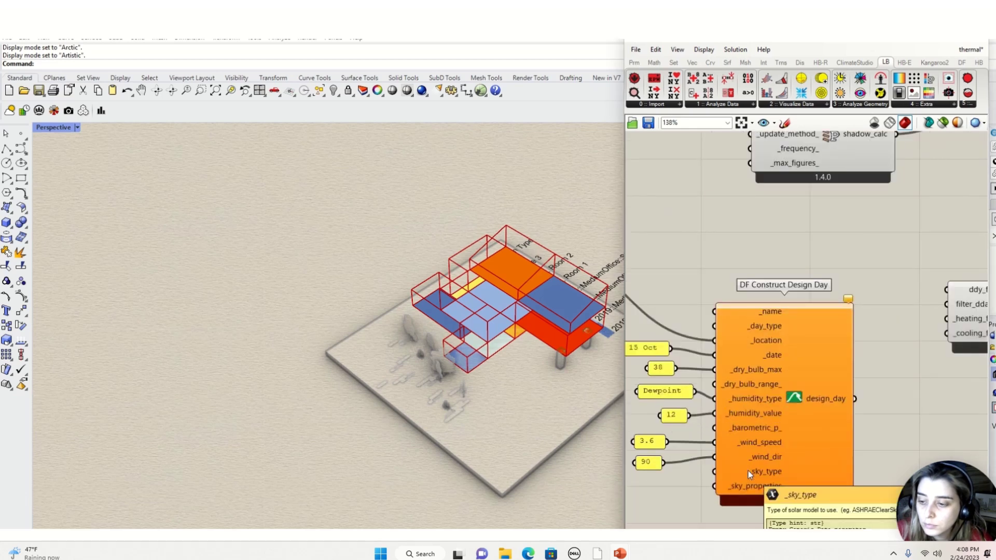
{"action": "double_click", "coordinate": [678, 503]}
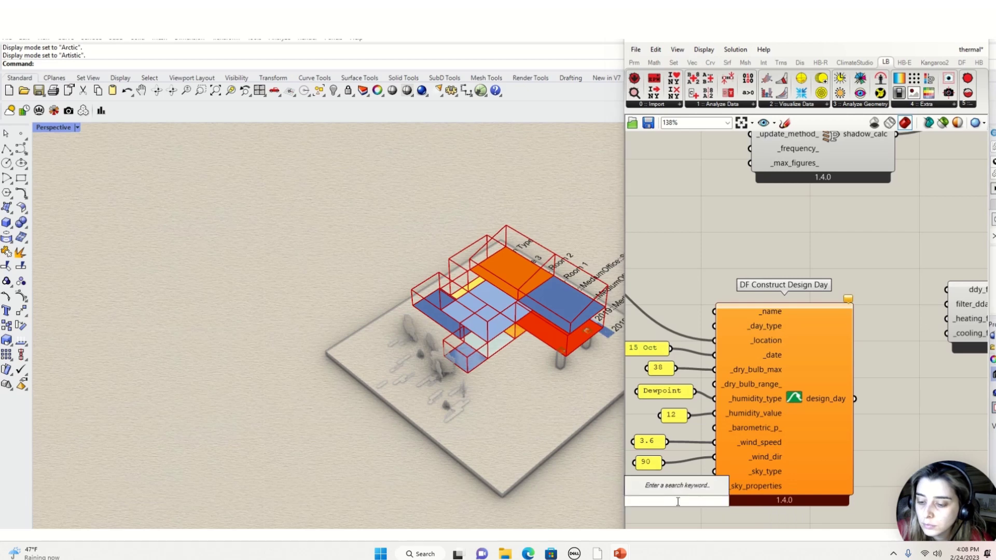
{"action": "type", "text": "\"1"}
{"action": "key", "text": "Return"}
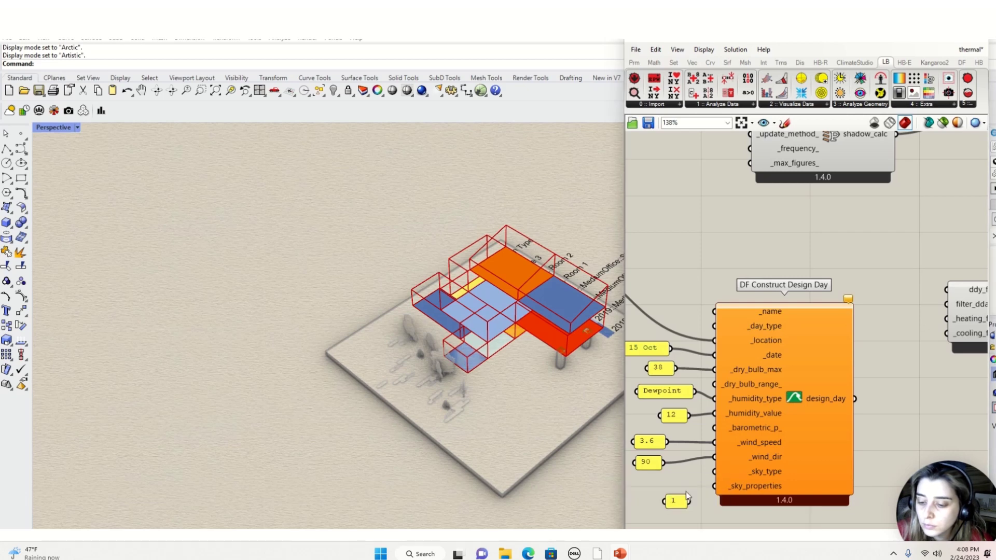
{"action": "left_click_drag", "start_coordinate": [688, 500], "coordinate": [709, 487]}
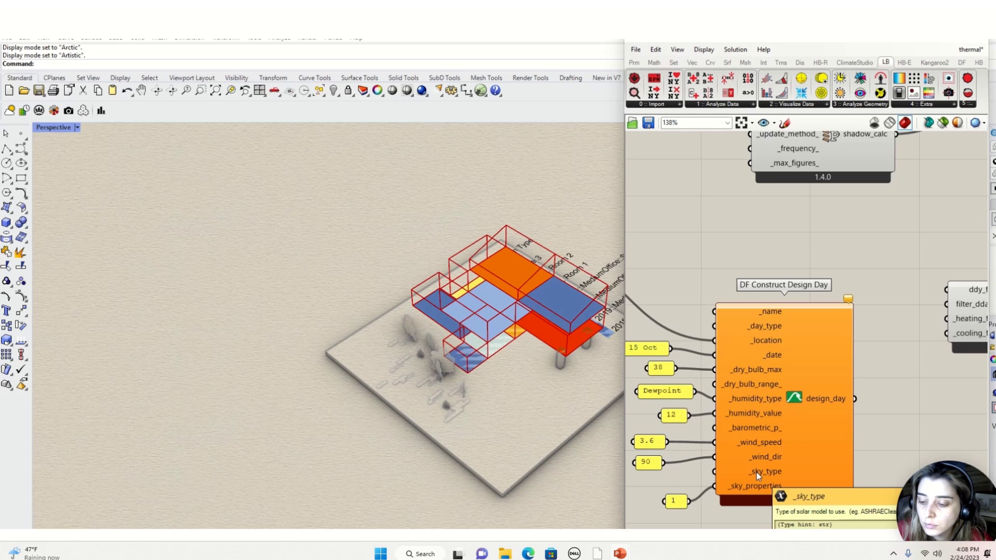
Add a panel containing ASHRAEClearSky and connect it to the _sky_type input of DF Construct Design Day
{"action": "double_click", "coordinate": [691, 473]}
{"action": "type", "text": "panel"}
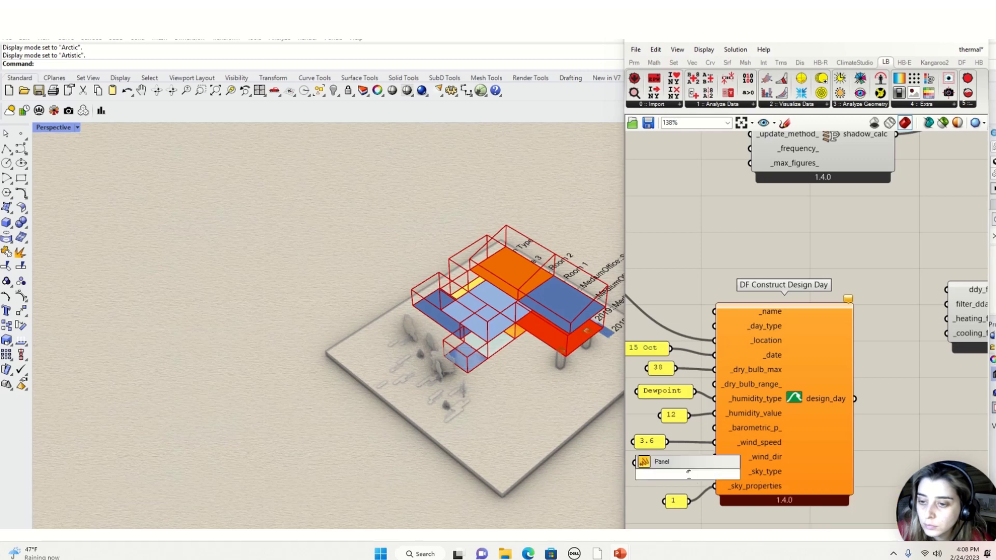
{"action": "type", "text": "\"ASH"}
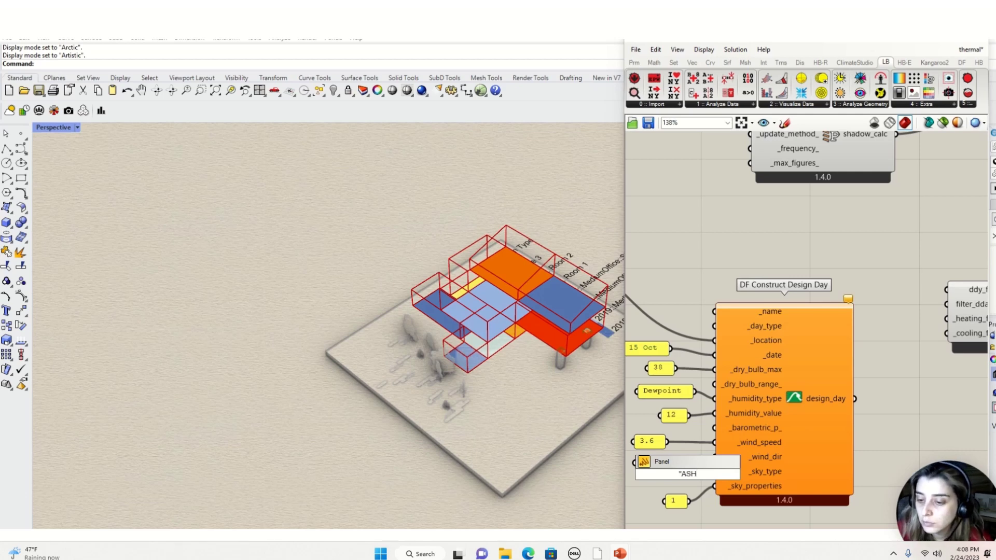
{"action": "type", "text": "RA"}
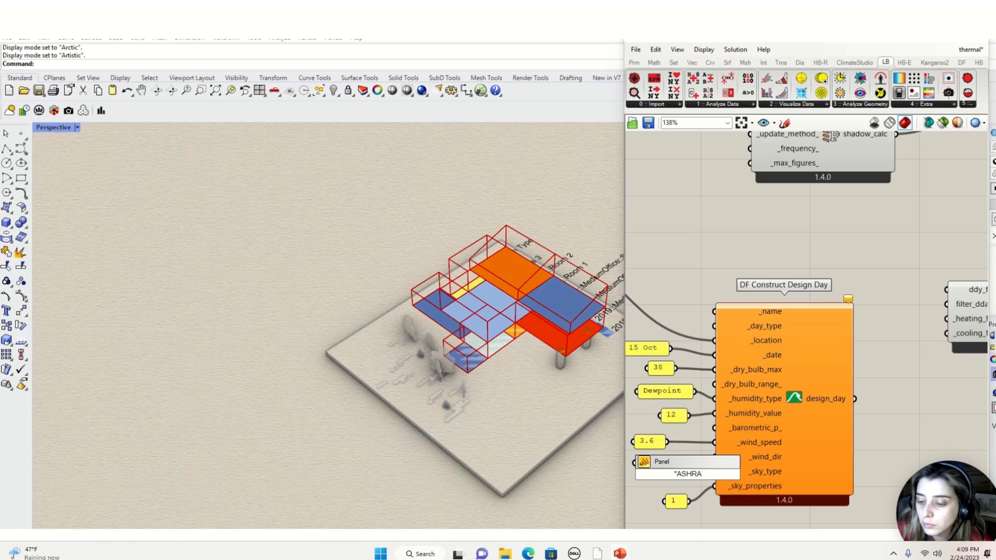
{"action": "type", "text": "EC"}
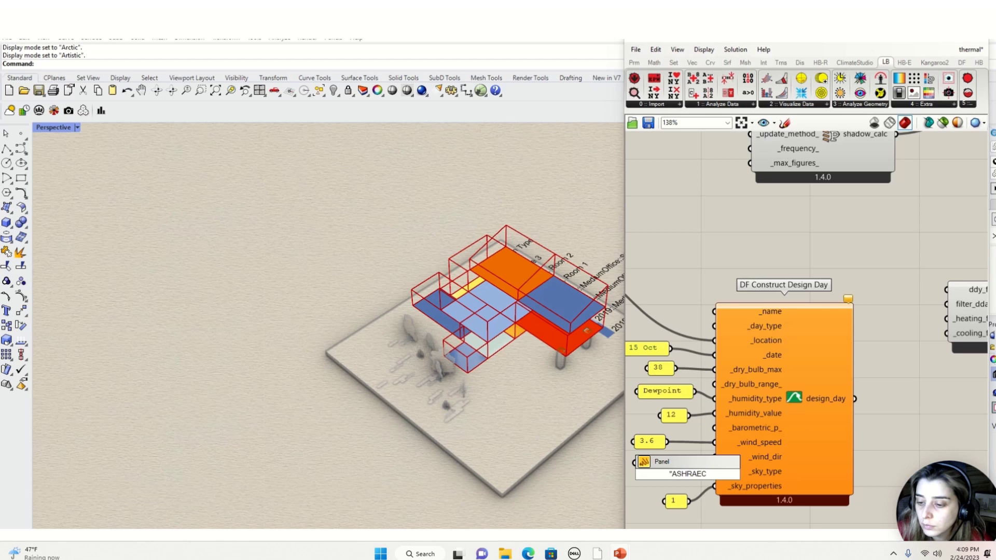
{"action": "type", "text": "learSky"}
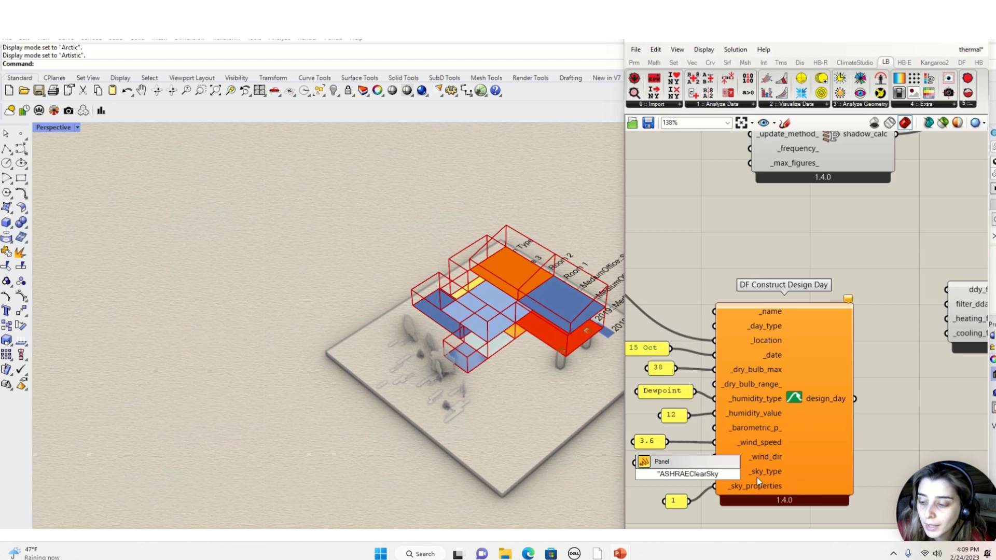
{"action": "left_click", "coordinate": [722, 461]}
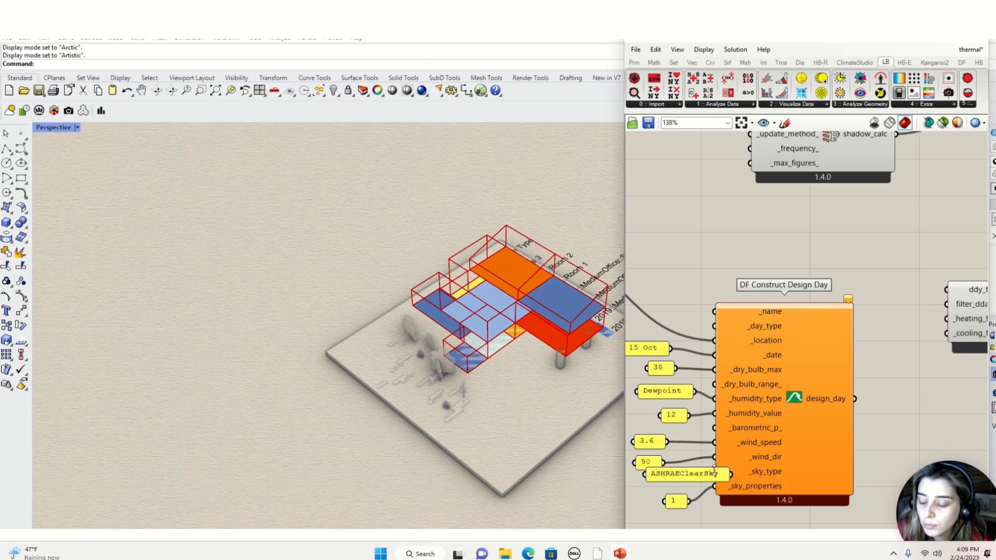
{"action": "left_click_drag", "start_coordinate": [714, 474], "coordinate": [673, 483]}
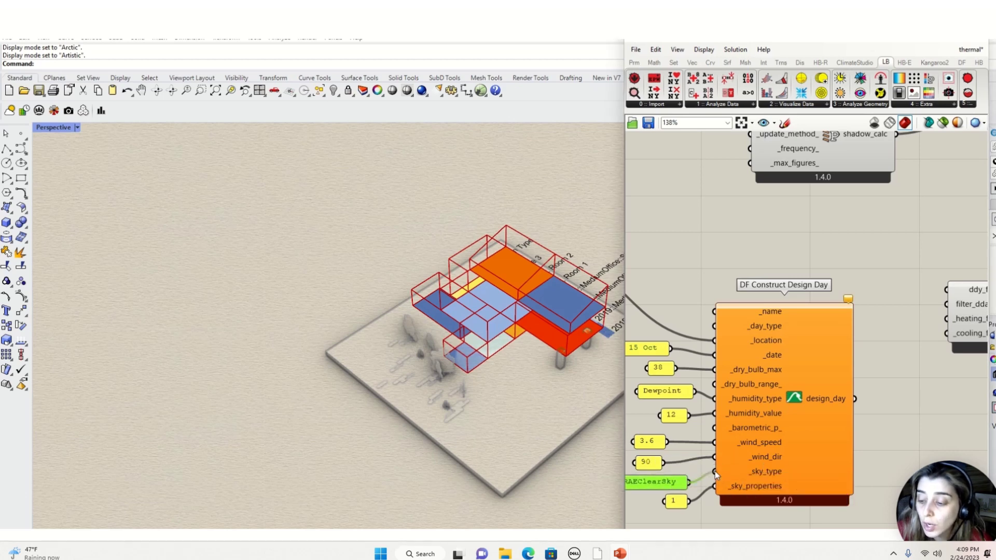
Connect the design_day output of DF Construct Design Day to the filter_ddays_ input of HB Sizing Parameter
{"action": "scroll", "coordinate": [714, 471], "scroll_direction": "down", "scroll_amount": 2}
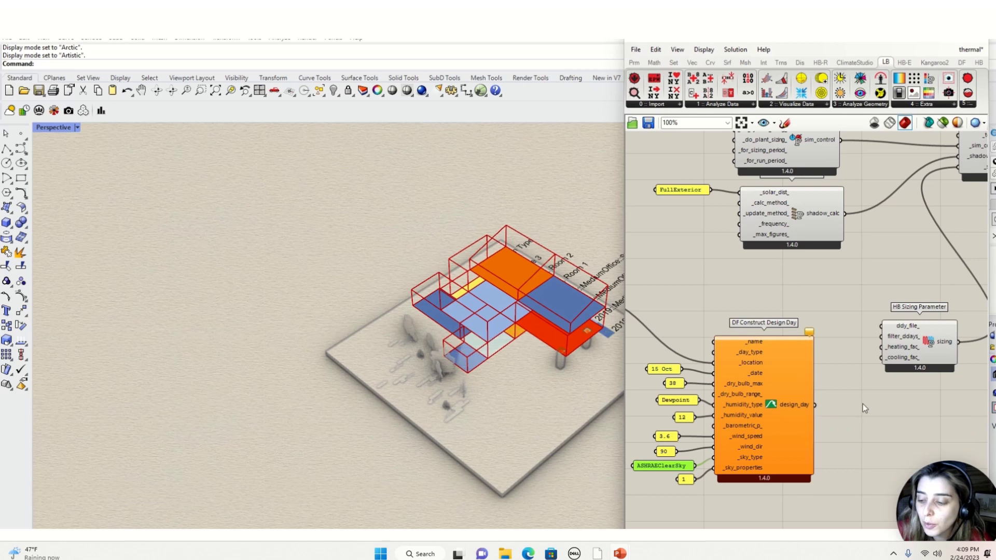
{"action": "left_click_drag", "start_coordinate": [815, 405], "coordinate": [882, 338]}
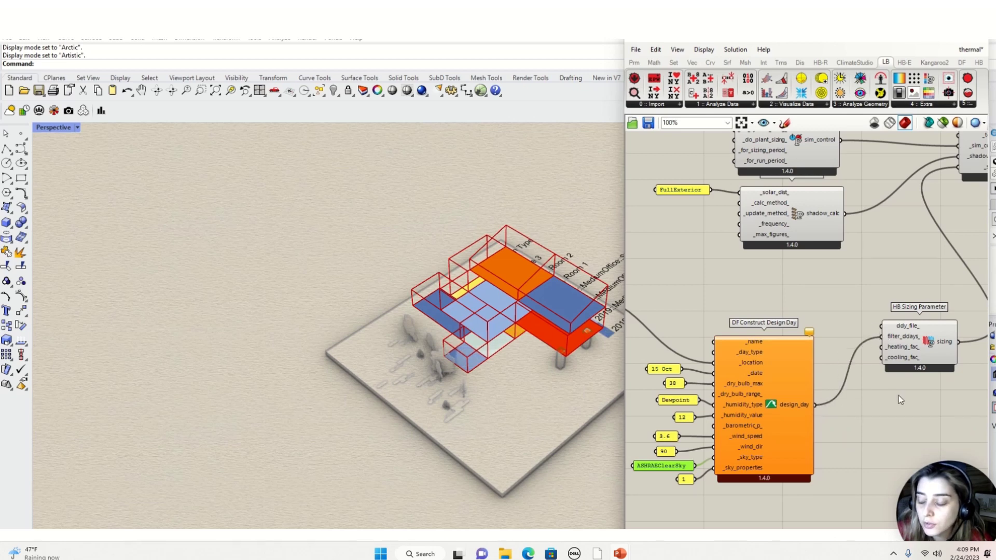
Try to connect the location output of LB Import EPW to the ddy_file_ input of HB Sizing Parameter, and undo it
{"action": "scroll", "coordinate": [900, 401], "scroll_direction": "down", "scroll_amount": 3}
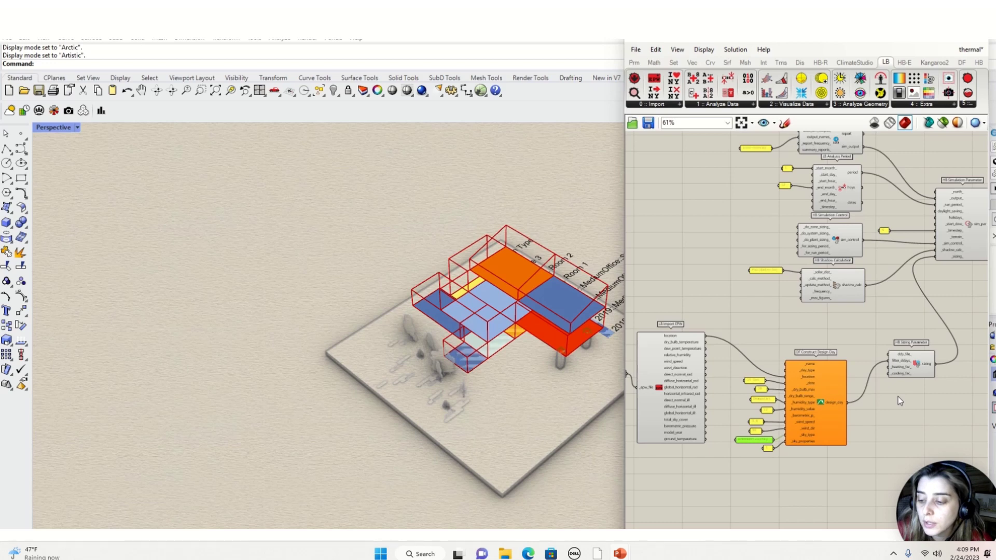
{"action": "left_click_drag", "start_coordinate": [708, 334], "coordinate": [888, 355]}
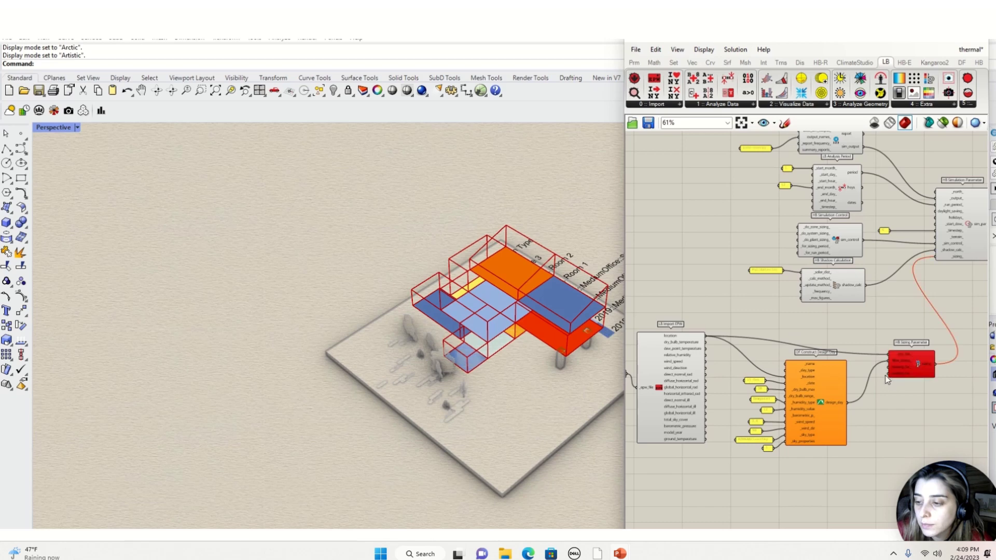
{"action": "key", "text": "ctrl+z"}
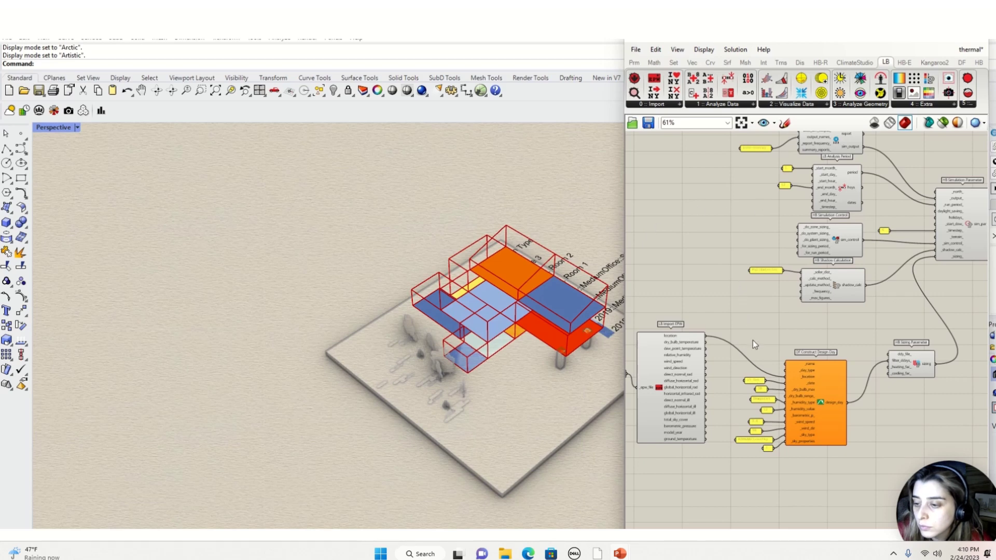
Move DF Construct Design Day and its input panels below the level of HB Sizing Parameter to free up space
{"action": "scroll", "coordinate": [861, 369], "scroll_direction": "up", "scroll_amount": 3}
{"action": "scroll", "coordinate": [740, 306], "scroll_direction": "down", "scroll_amount": 5}
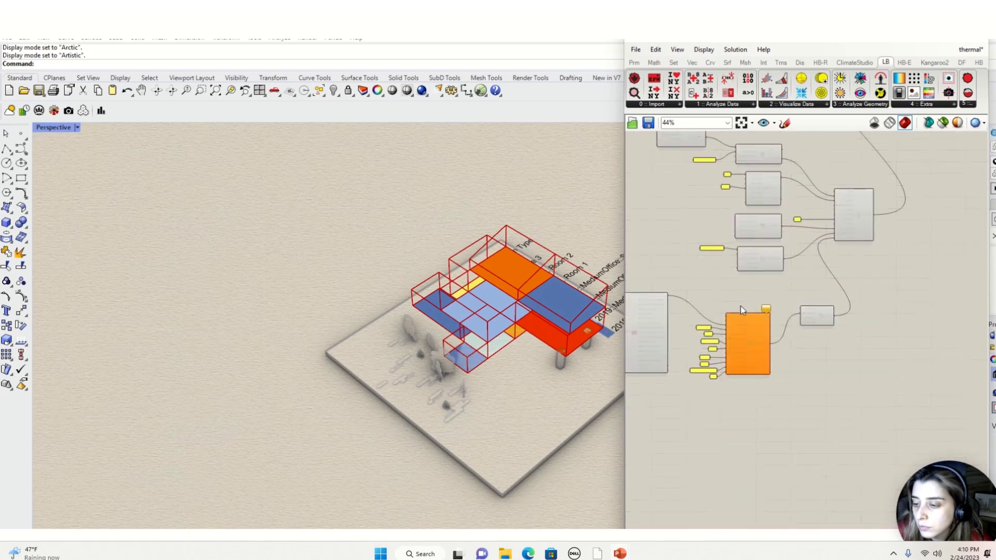
{"action": "left_click_drag", "start_coordinate": [777, 306], "coordinate": [694, 397]}
{"action": "left_click_drag", "start_coordinate": [727, 353], "coordinate": [737, 387]}
{"action": "left_click", "coordinate": [801, 332]}
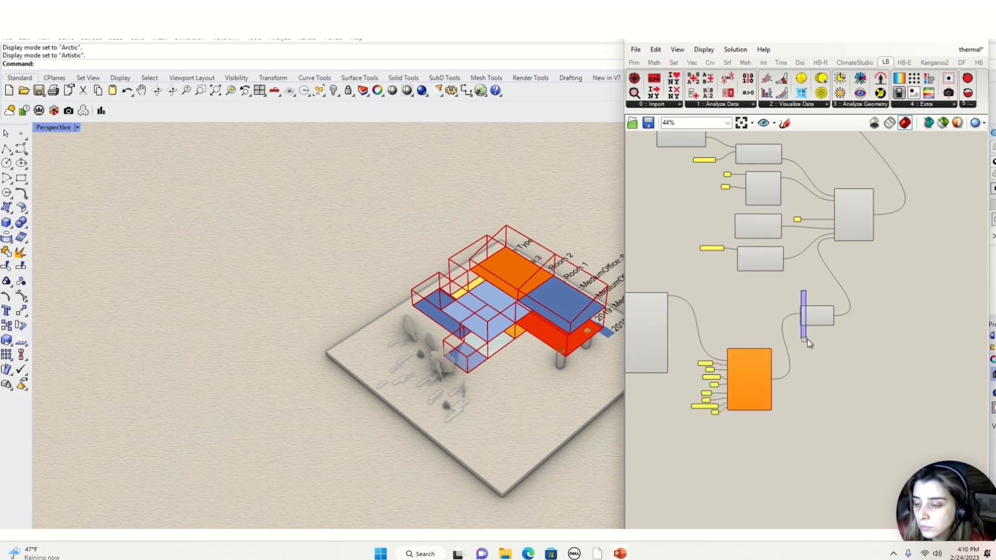
{"action": "left_click", "coordinate": [830, 315]}
{"action": "scroll", "coordinate": [851, 253], "scroll_direction": "down", "scroll_amount": 3}
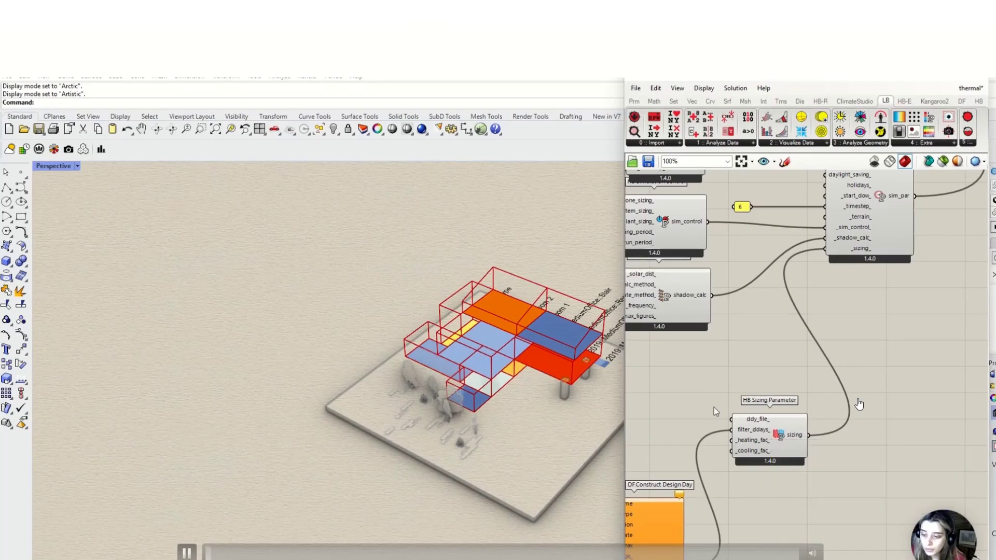
Add a DF Write DDY component beside DF Construct Design Day and move HB Sizing Parameter aside to make room
{"action": "scroll", "coordinate": [790, 450], "scroll_direction": "up", "scroll_amount": 3}
{"action": "scroll", "coordinate": [790, 454], "scroll_direction": "down", "scroll_amount": 3}
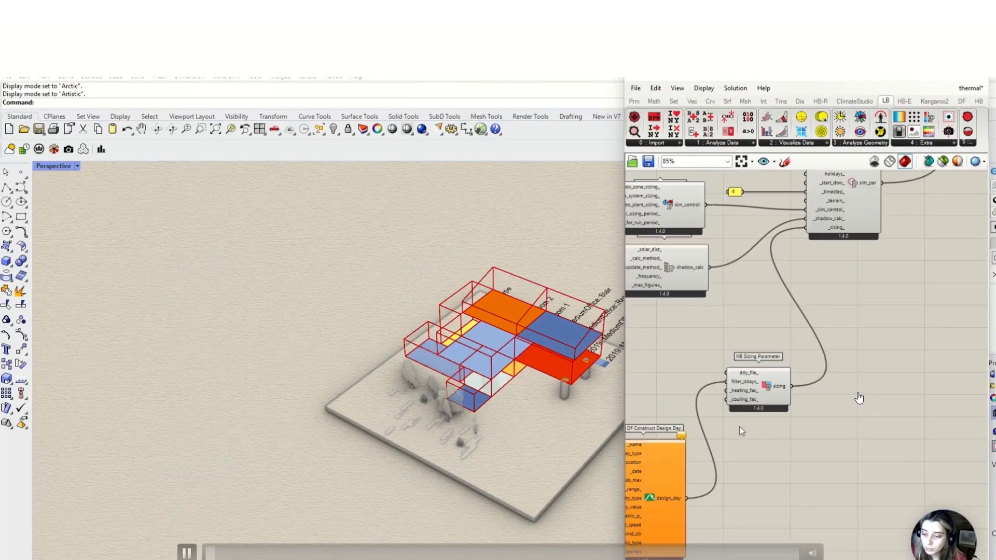
{"action": "double_click", "coordinate": [782, 454]}
{"action": "type", "text": "dd"}
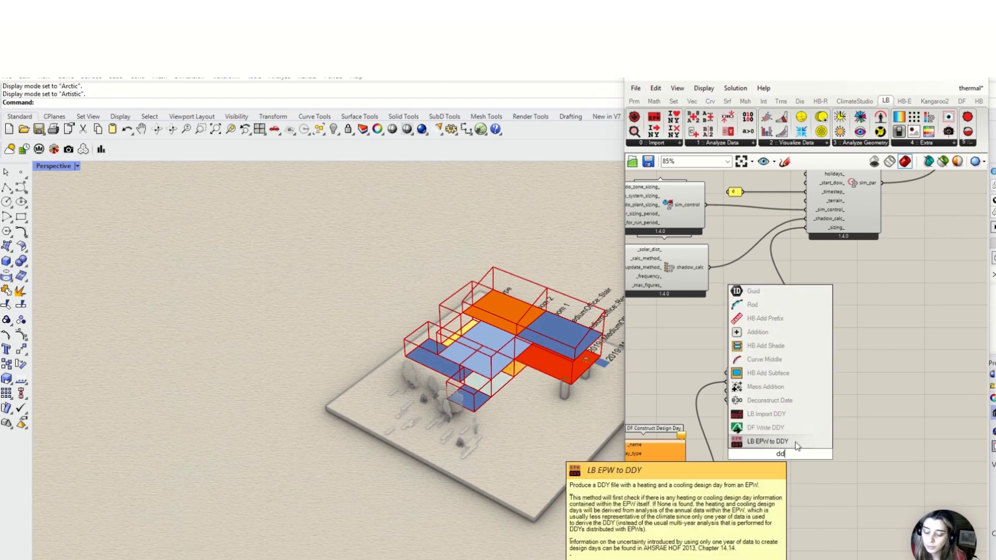
{"action": "left_click", "coordinate": [773, 428]}
{"action": "scroll", "coordinate": [783, 430], "scroll_direction": "up", "scroll_amount": 2}
{"action": "left_click_drag", "start_coordinate": [788, 349], "coordinate": [888, 350]}
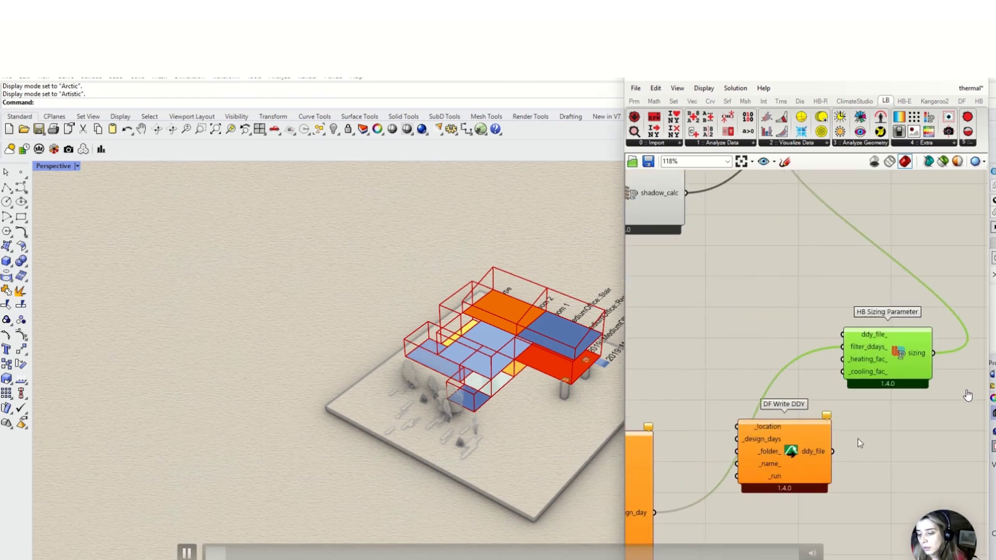
Connect the design day and the EPW location to the _design_days and _location inputs of DF Write DDY
{"action": "scroll", "coordinate": [929, 449], "scroll_direction": "down", "scroll_amount": 2}
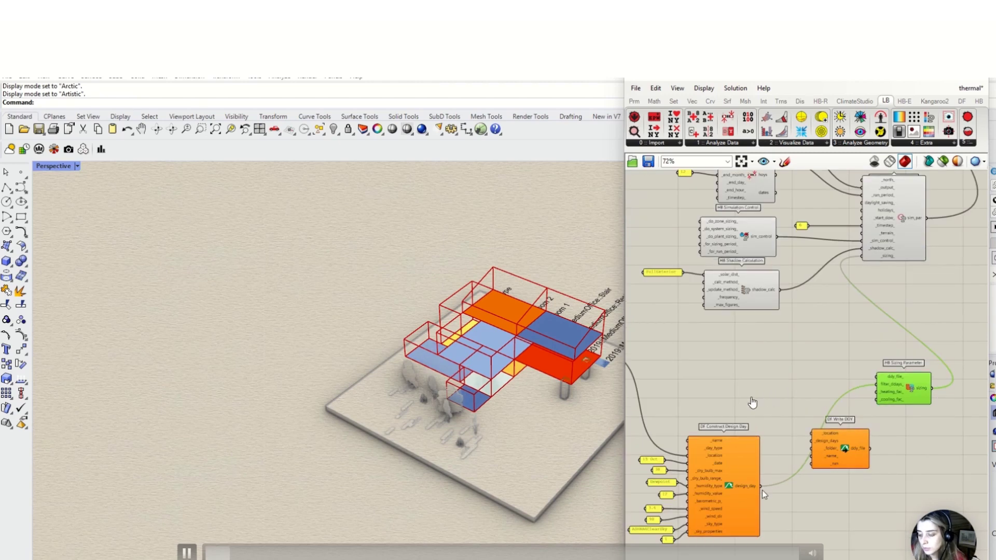
{"action": "left_click_drag", "start_coordinate": [761, 486], "coordinate": [900, 450]}
{"action": "scroll", "coordinate": [813, 444], "scroll_direction": "down", "scroll_amount": 4}
{"action": "scroll", "coordinate": [760, 416], "scroll_direction": "up", "scroll_amount": 4}
{"action": "scroll", "coordinate": [789, 414], "scroll_direction": "down", "scroll_amount": 4}
{"action": "scroll", "coordinate": [879, 450], "scroll_direction": "up", "scroll_amount": 7}
{"action": "right_click_drag", "start_coordinate": [883, 444], "coordinate": [716, 356]}
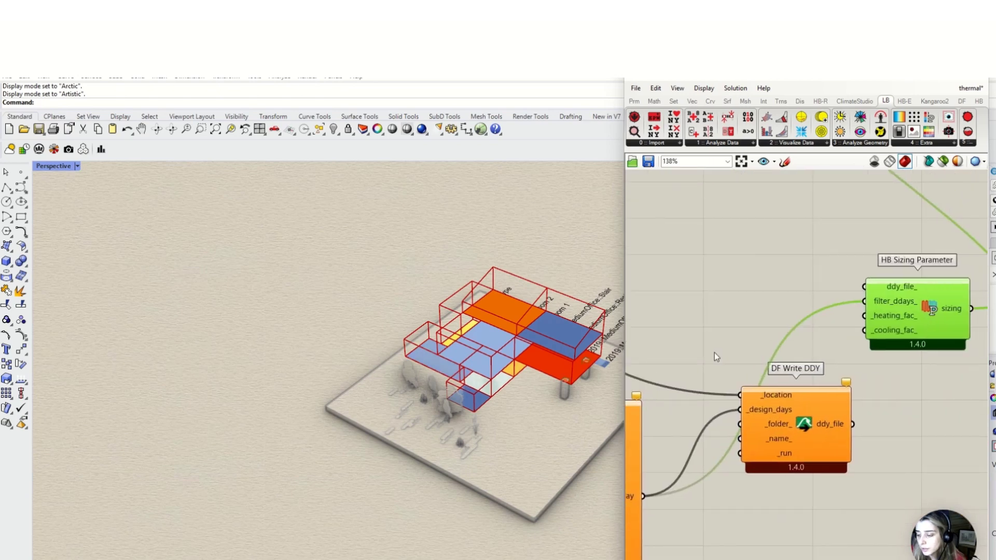
Connect the ddy_file output to the ddy_file_ input of HB Sizing Parameter and disconnect its filter_ddays_ input
{"action": "left_click_drag", "start_coordinate": [853, 423], "coordinate": [869, 290]}
{"action": "right_click", "coordinate": [880, 307]}
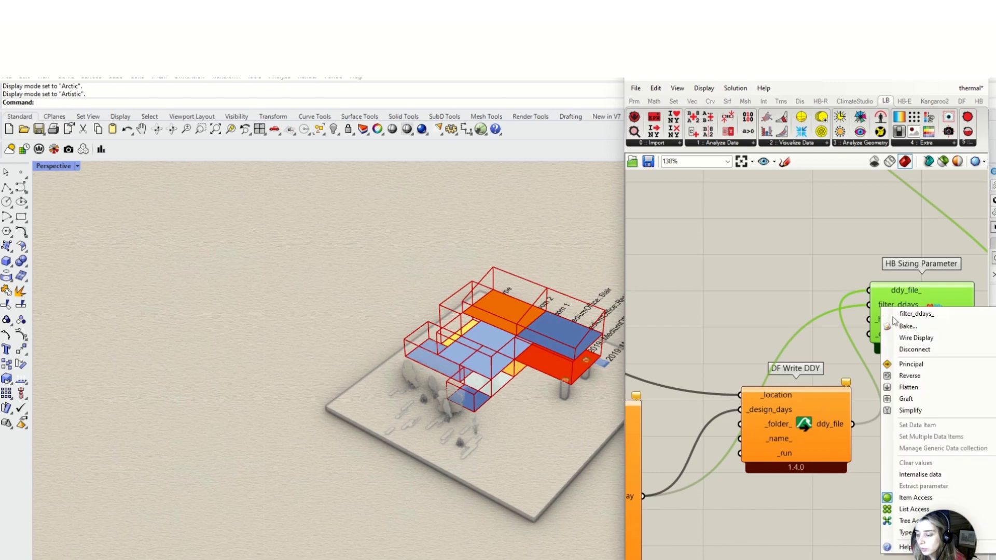
{"action": "mouse_move", "coordinate": [899, 349]}
{"action": "left_click", "coordinate": [871, 356]}
{"action": "scroll", "coordinate": [753, 369], "scroll_direction": "down", "scroll_amount": 5}
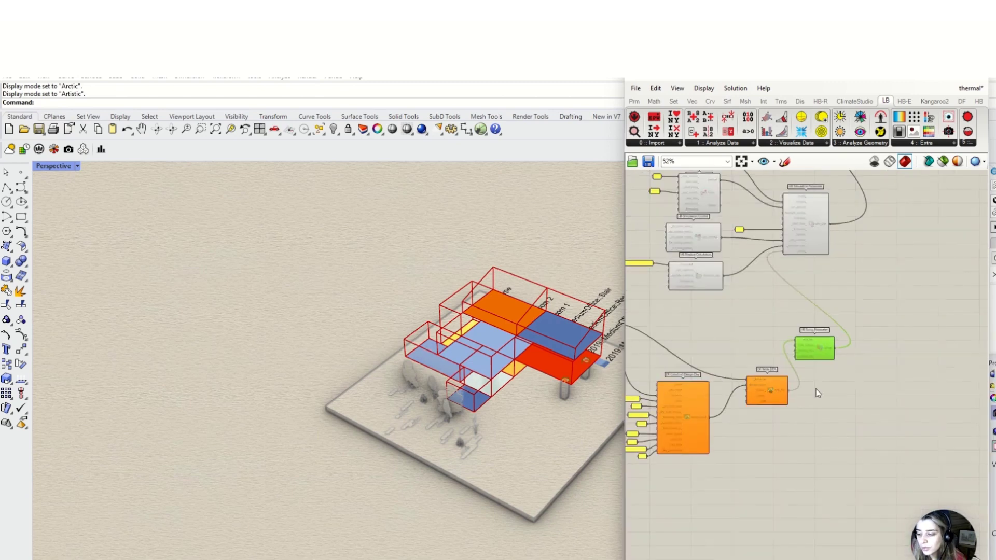
Add a Boolean Toggle beside the _run input of DF Write DDY
{"action": "scroll", "coordinate": [787, 408], "scroll_direction": "up", "scroll_amount": 2}
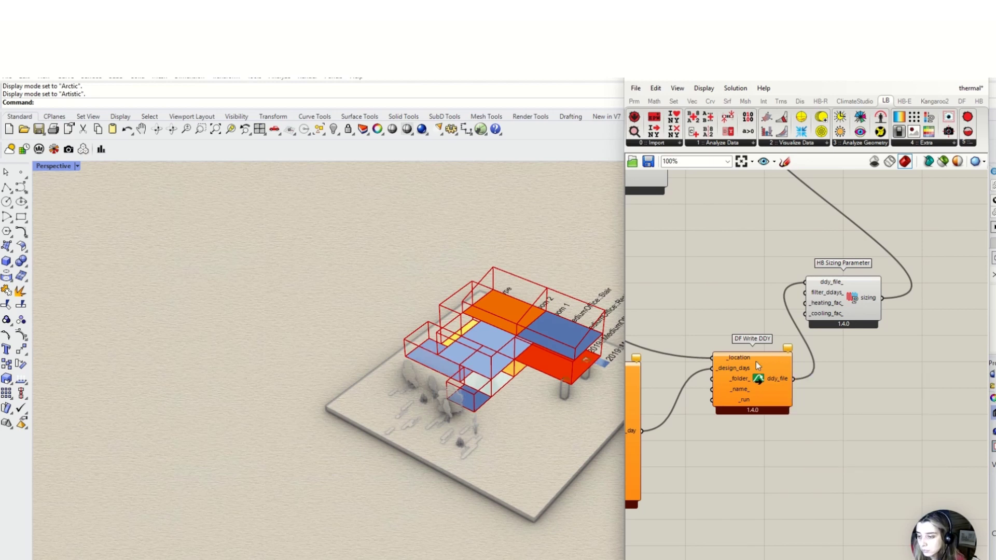
{"action": "scroll", "coordinate": [726, 393], "scroll_direction": "up", "scroll_amount": 2}
{"action": "double_click", "coordinate": [698, 415]}
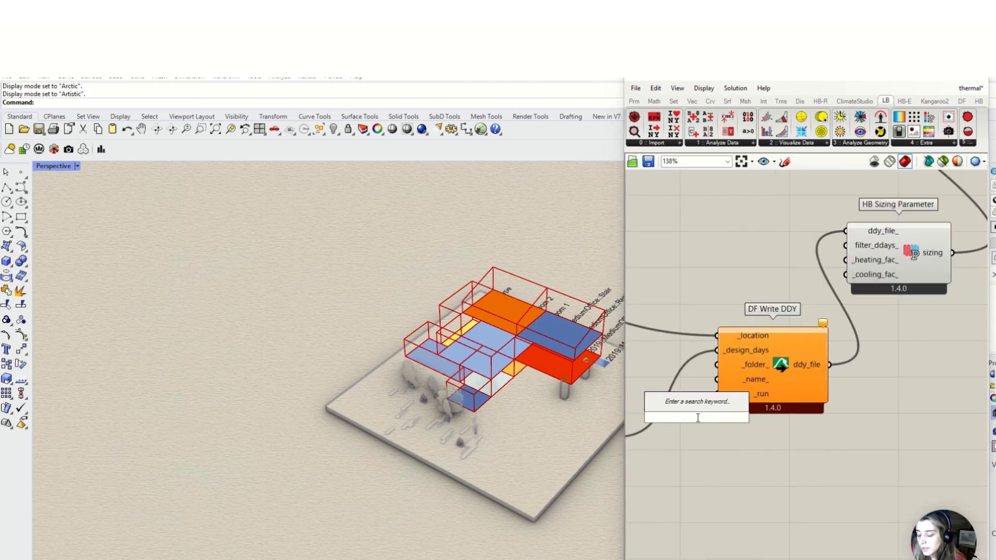
{"action": "type", "text": "toggl"}
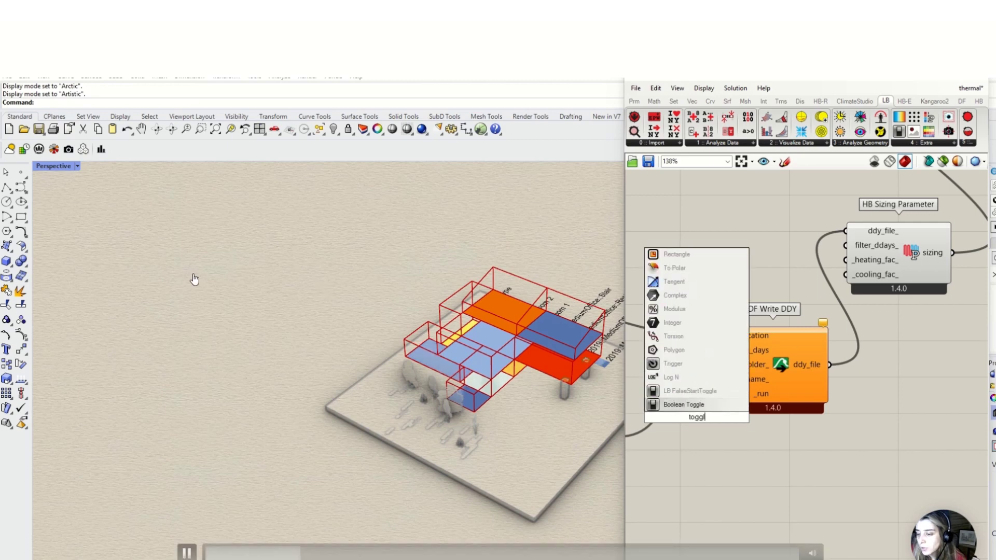
{"action": "key", "text": "Return"}
Examine the warnings on DF Construct Design Day and the description of its _day_type input
{"action": "scroll", "coordinate": [836, 491], "scroll_direction": "down", "scroll_amount": 5}
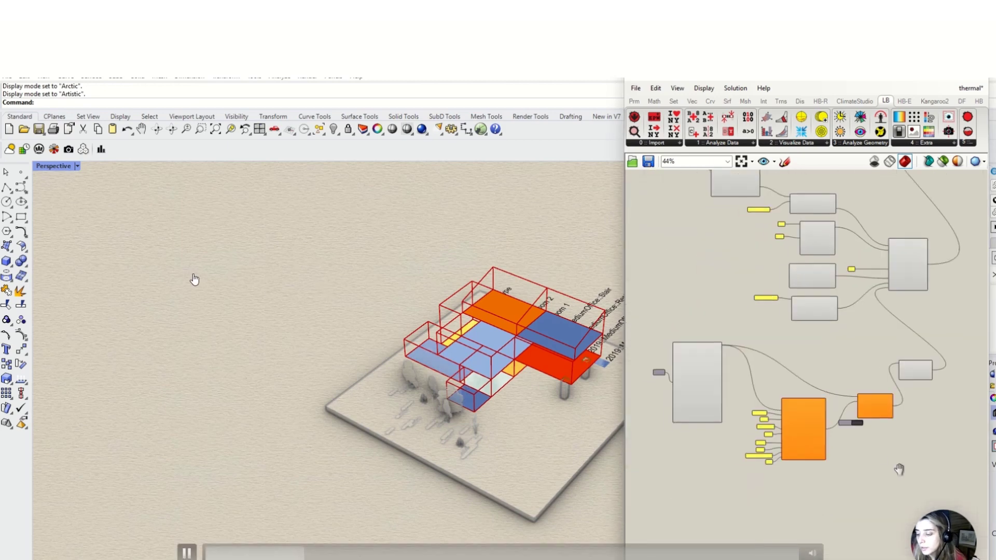
{"action": "scroll", "coordinate": [831, 408], "scroll_direction": "up", "scroll_amount": 4}
{"action": "mouse_move", "coordinate": [812, 378]}
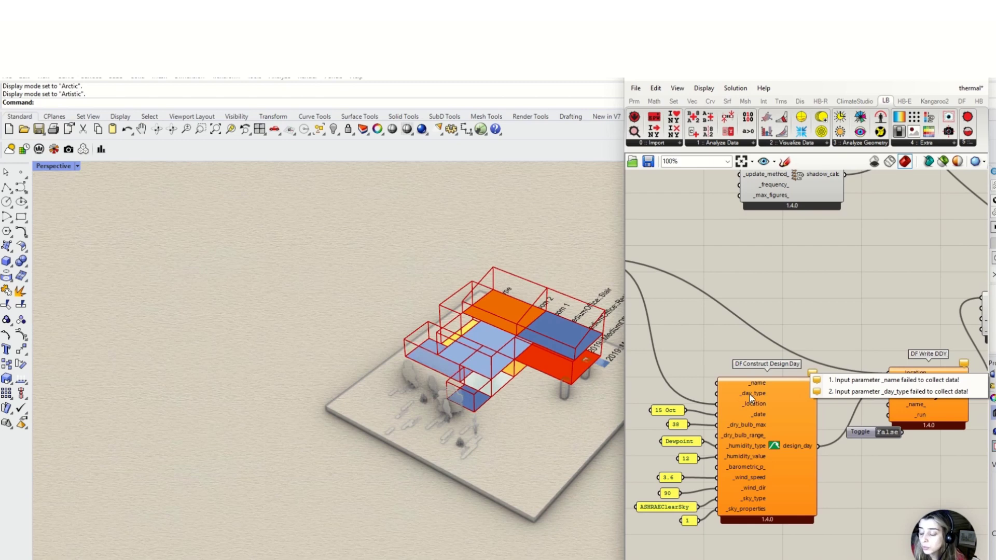
{"action": "mouse_move", "coordinate": [750, 394]}
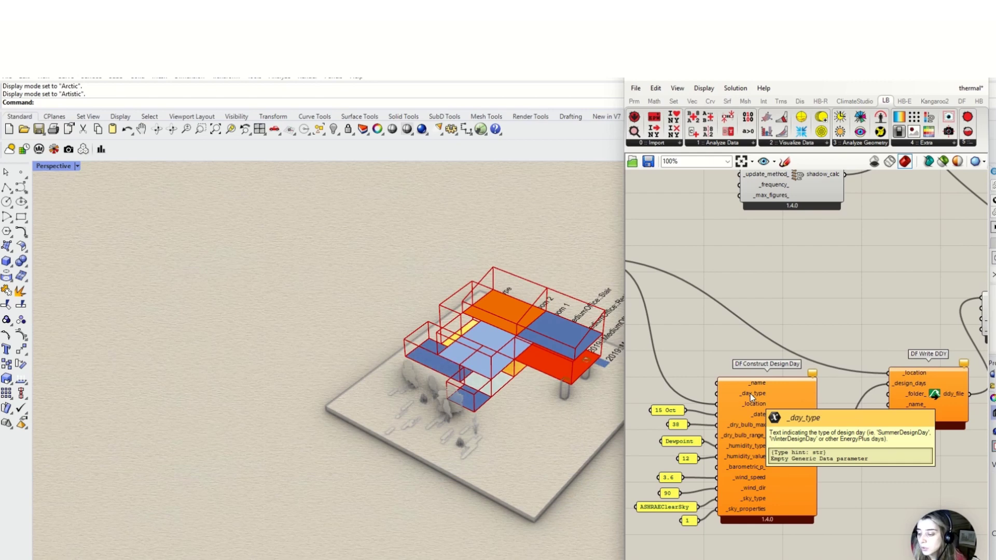
{"action": "double_click", "coordinate": [699, 381]}
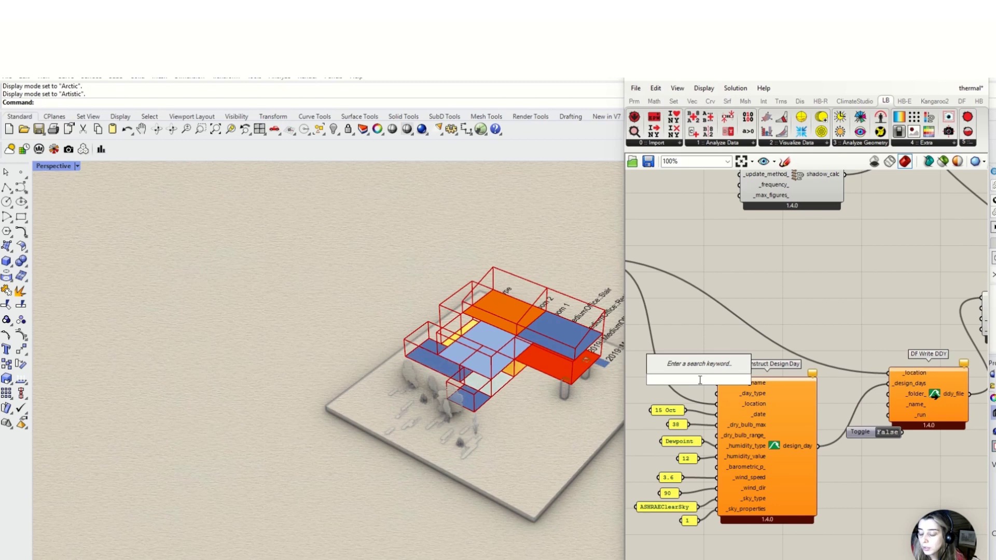
{"action": "type", "text": "Summ"}
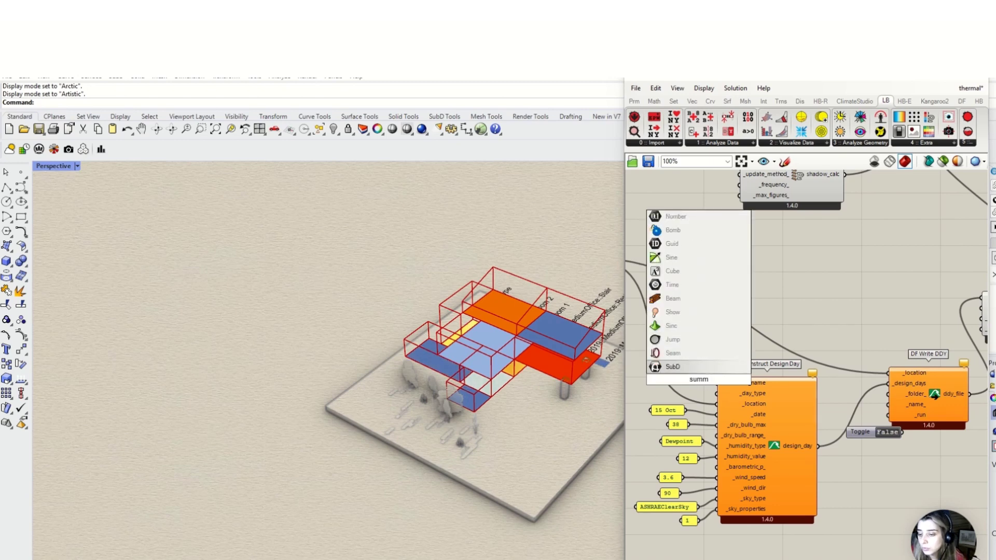
{"action": "key", "text": "Escape"}
Add a panel containing SummerDesignday and connect it to the _day_type input of DF Construct Design Day
{"action": "scroll", "coordinate": [752, 392], "scroll_direction": "up", "scroll_amount": 3}
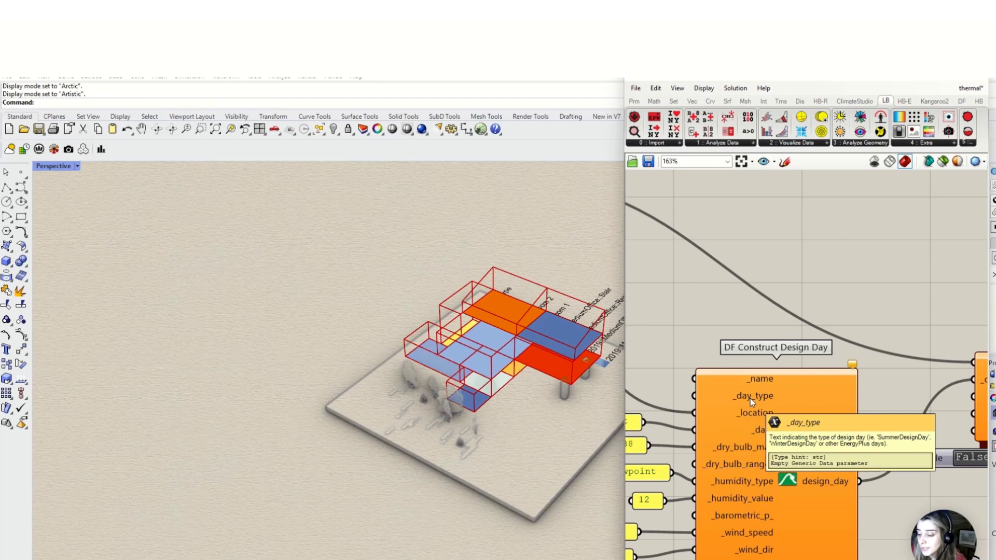
{"action": "scroll", "coordinate": [755, 400], "scroll_direction": "down", "scroll_amount": 2}
{"action": "scroll", "coordinate": [682, 395], "scroll_direction": "up", "scroll_amount": 2}
{"action": "double_click", "coordinate": [682, 399]}
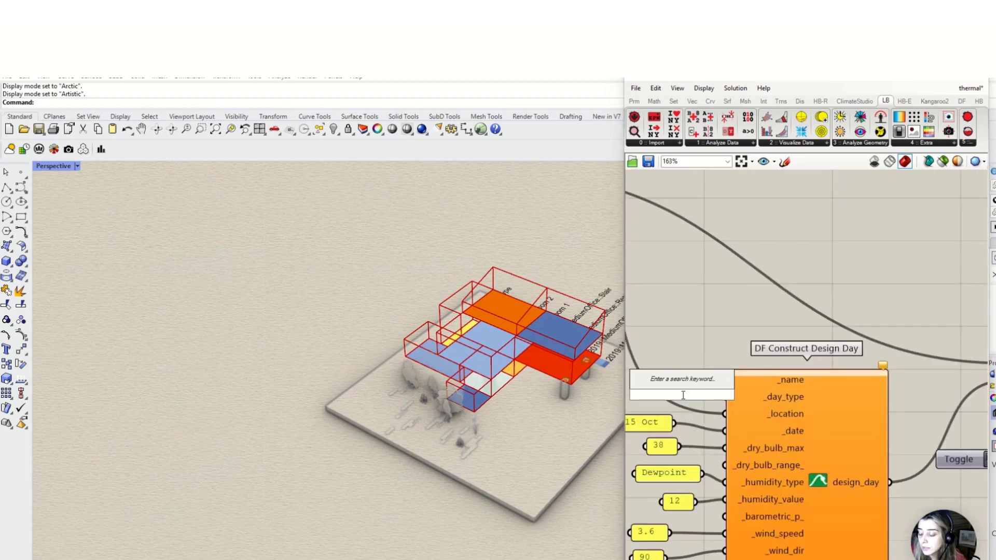
{"action": "type", "text": "\"S"}
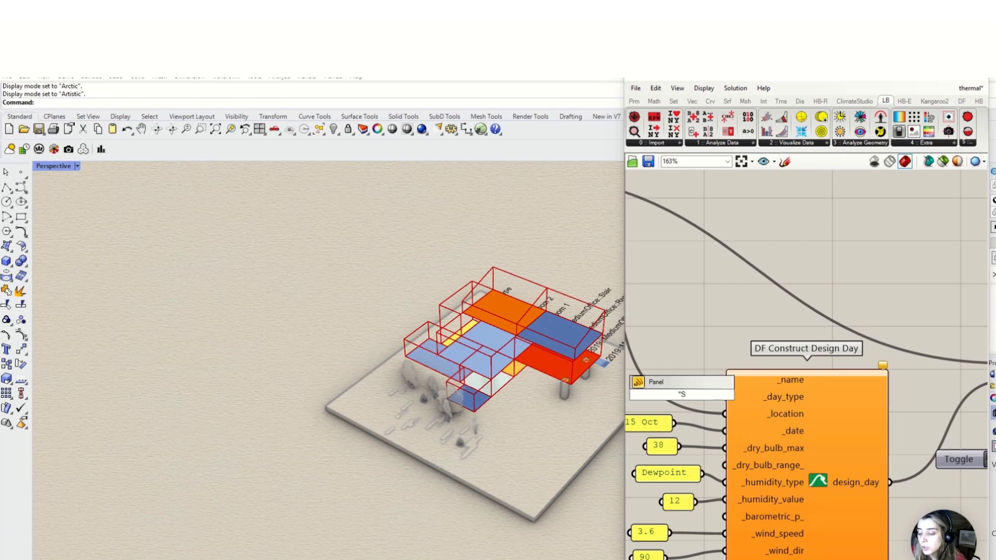
{"action": "type", "text": "ummer"}
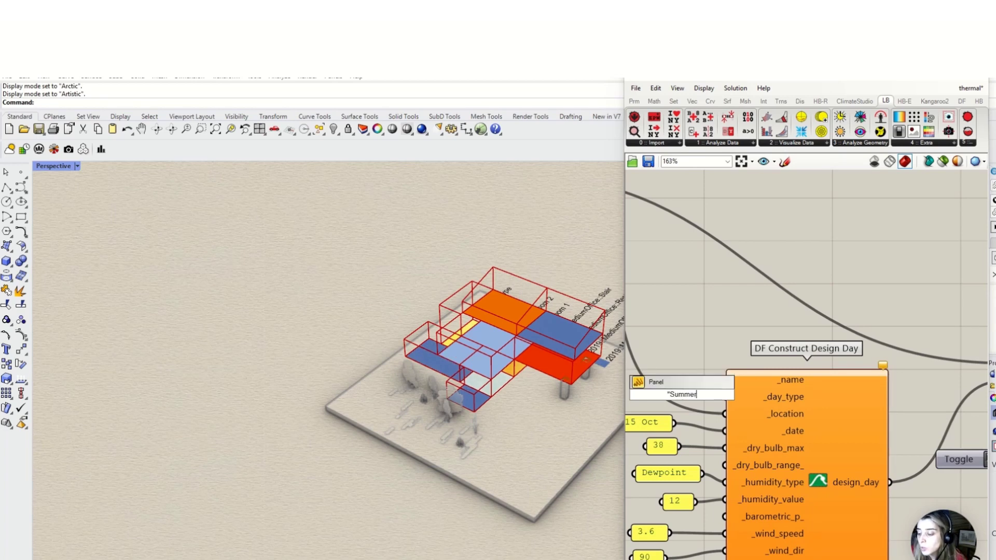
{"action": "type", "text": "Desi"}
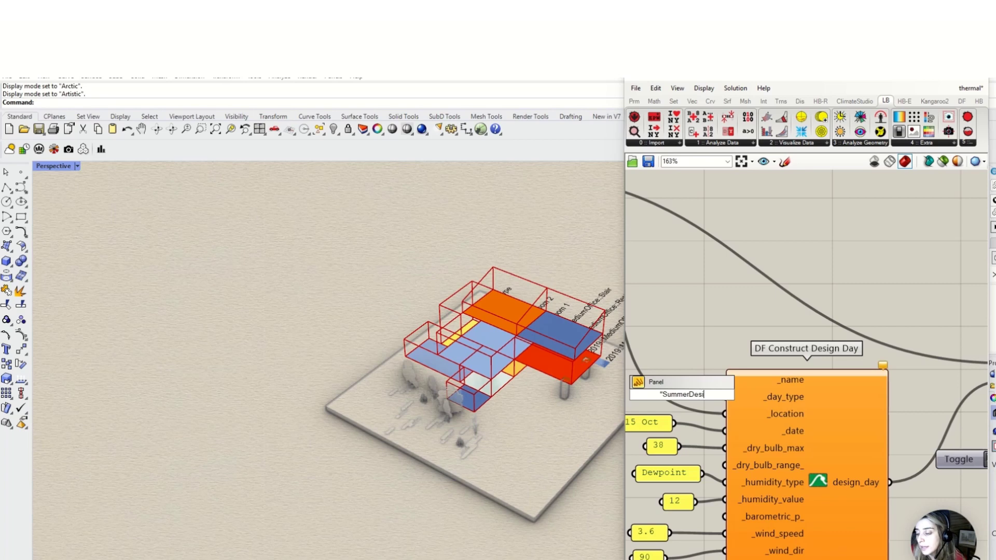
{"action": "type", "text": "gnd"}
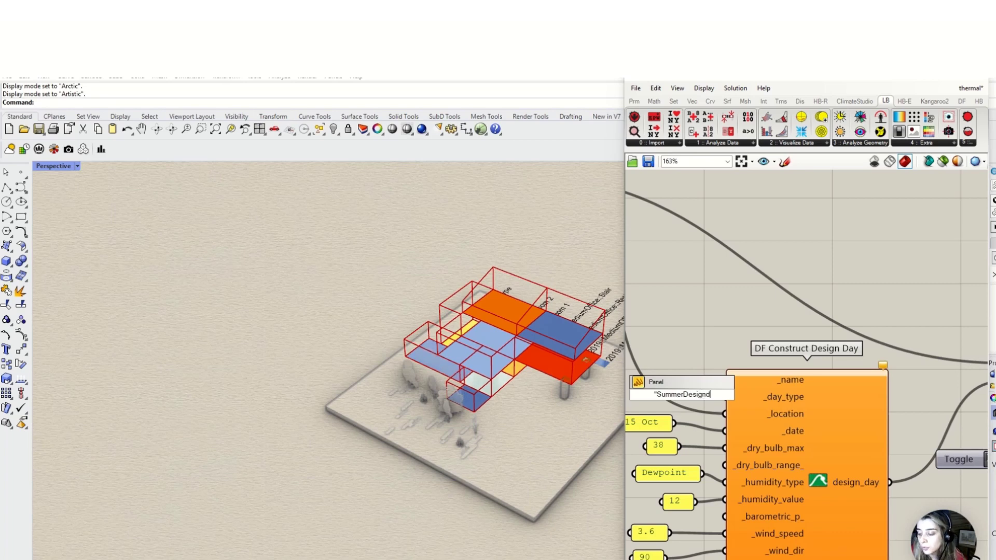
{"action": "type", "text": "ay"}
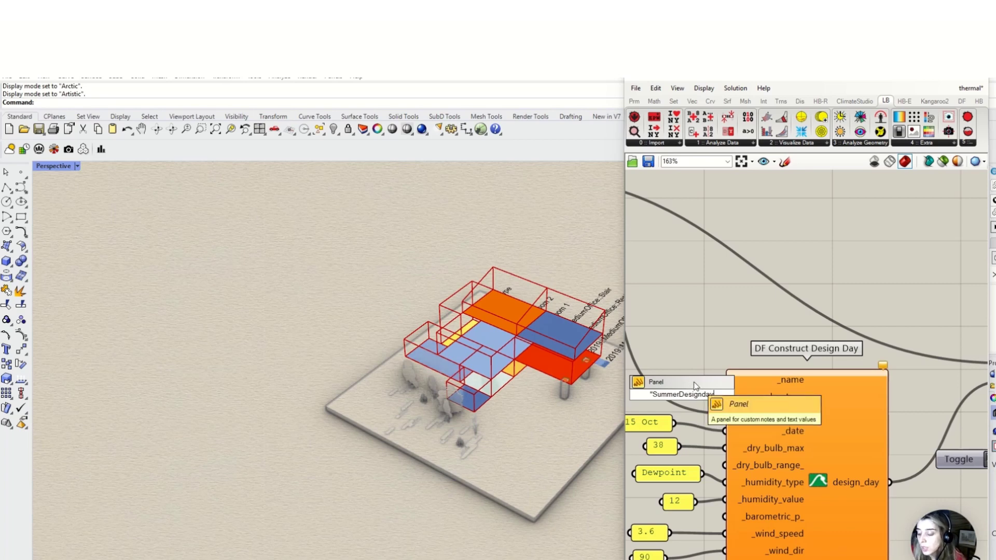
{"action": "key", "text": "Return"}
{"action": "mouse_move", "coordinate": [703, 392]}
{"action": "left_mouse_down"}
{"action": "mouse_move", "coordinate": [636, 392]}
{"action": "mouse_move", "coordinate": [717, 394]}
{"action": "mouse_move", "coordinate": [712, 382]}
{"action": "left_mouse_up"}
Add a panel containing Cooling Design and connect it to the _name input of DF Construct Design Day
{"action": "scroll", "coordinate": [708, 375], "scroll_direction": "down", "scroll_amount": 4}
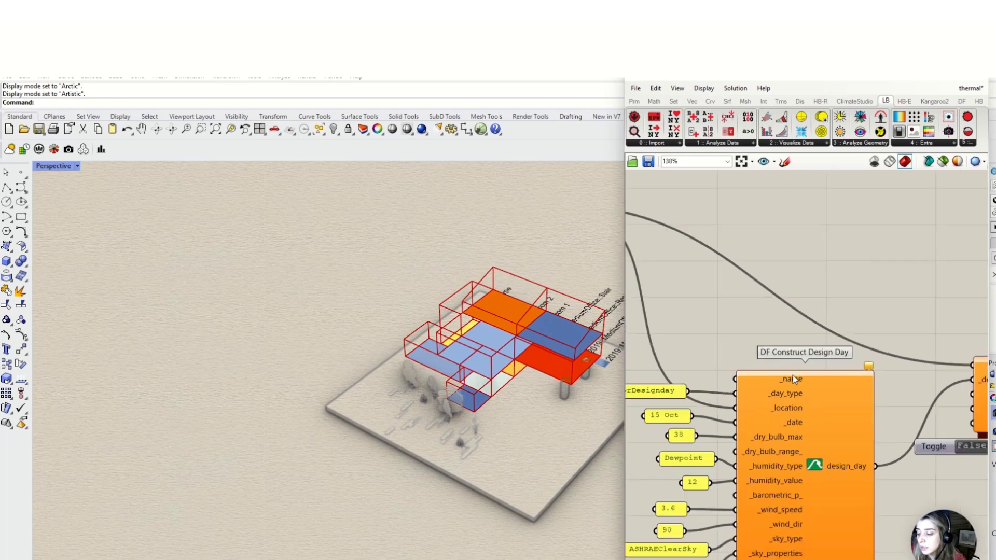
{"action": "scroll", "coordinate": [762, 385], "scroll_direction": "up", "scroll_amount": 4}
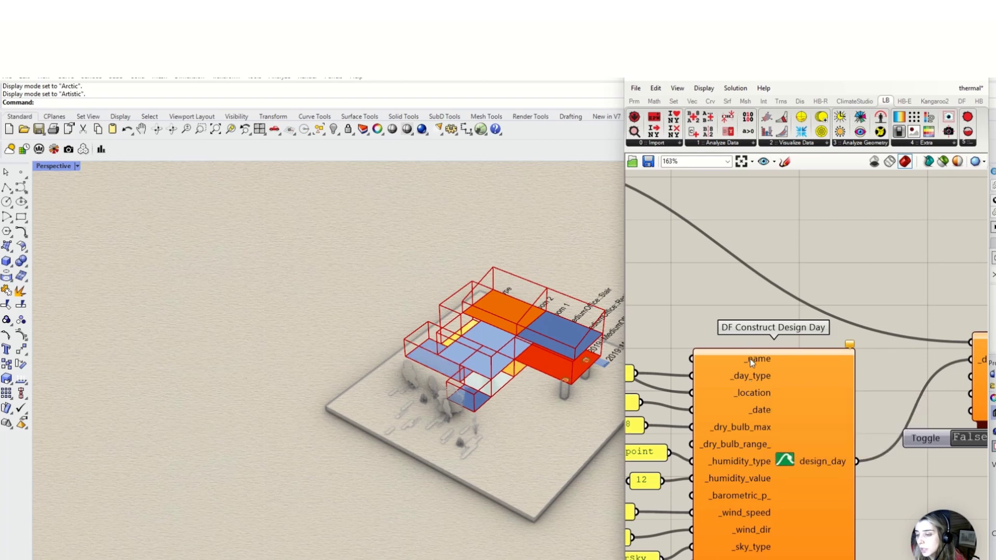
{"action": "mouse_move", "coordinate": [750, 359]}
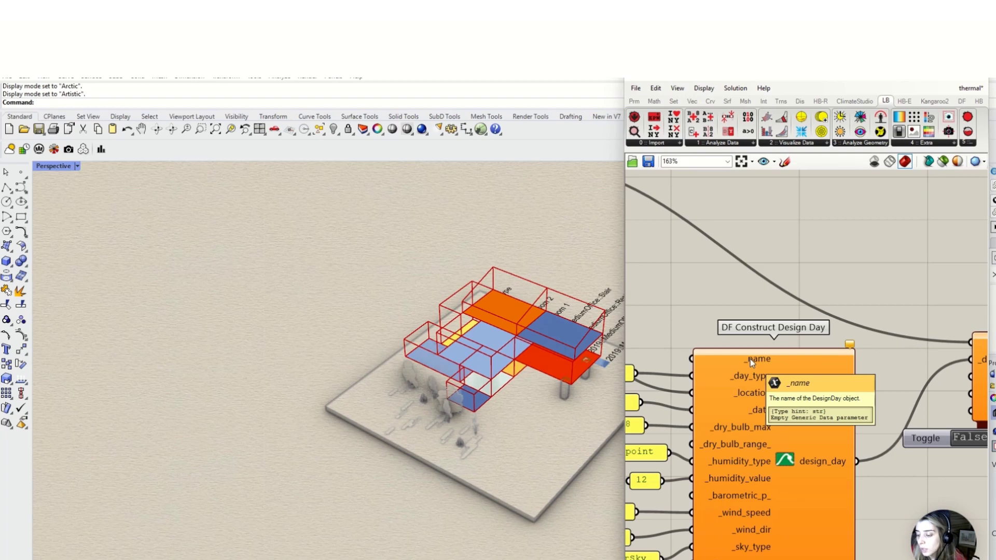
{"action": "scroll", "coordinate": [824, 390], "scroll_direction": "down", "scroll_amount": 5}
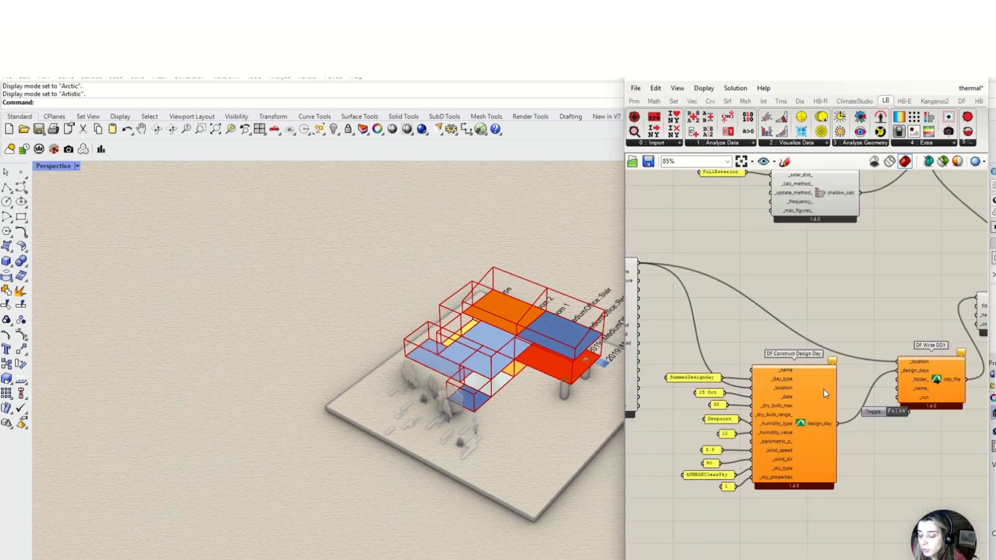
{"action": "scroll", "coordinate": [730, 340], "scroll_direction": "up", "scroll_amount": 3}
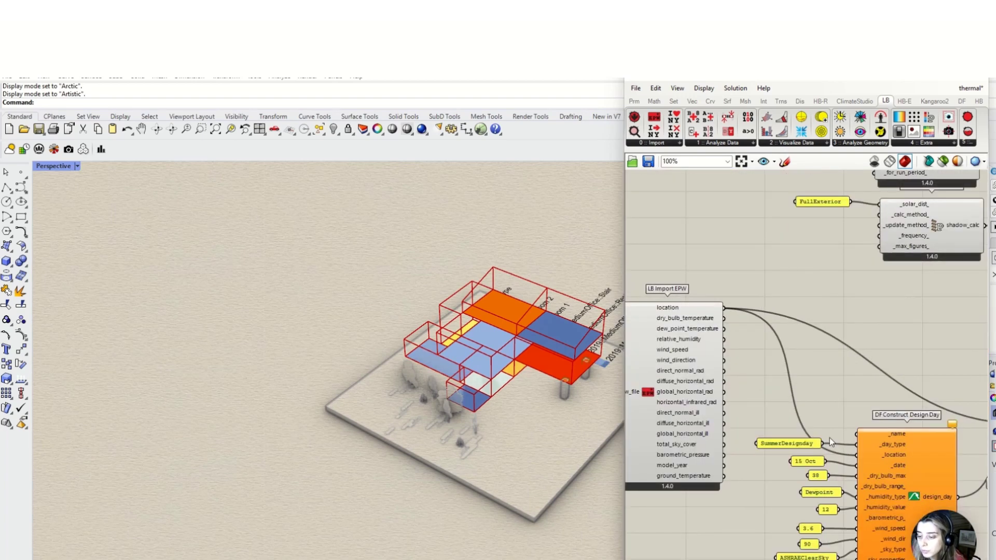
{"action": "scroll", "coordinate": [827, 437], "scroll_direction": "up", "scroll_amount": 2}
{"action": "double_click", "coordinate": [809, 420]}
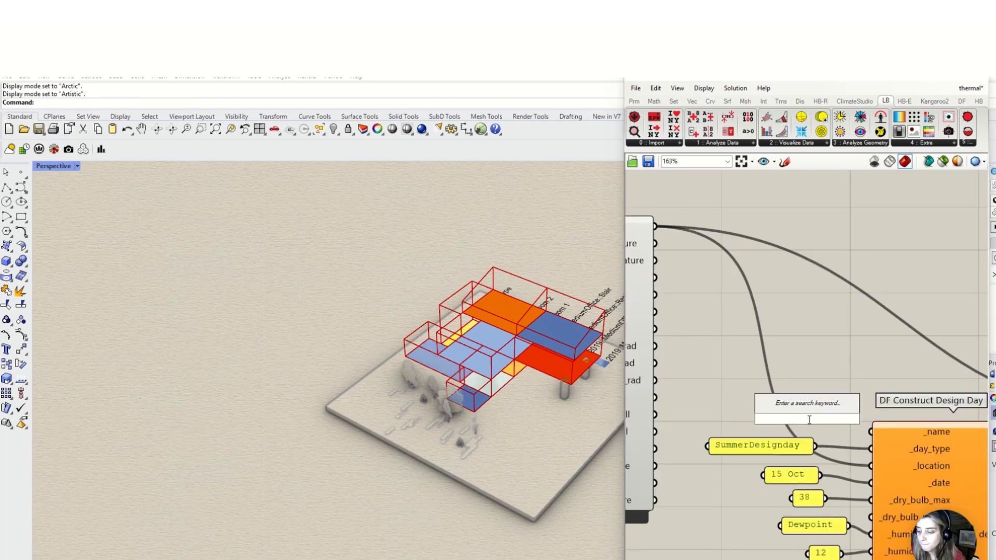
{"action": "type", "text": "panel"}
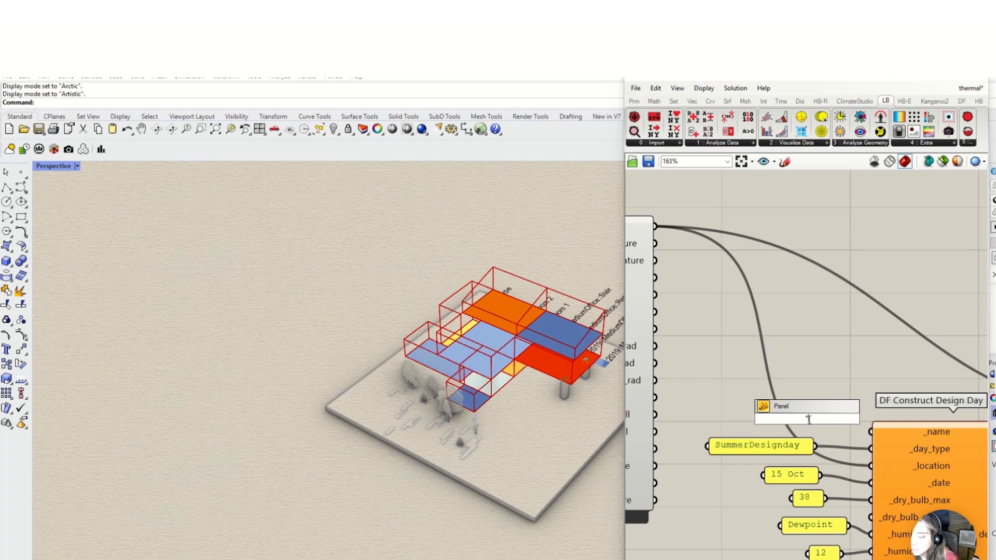
{"action": "type", "text": "oo"}
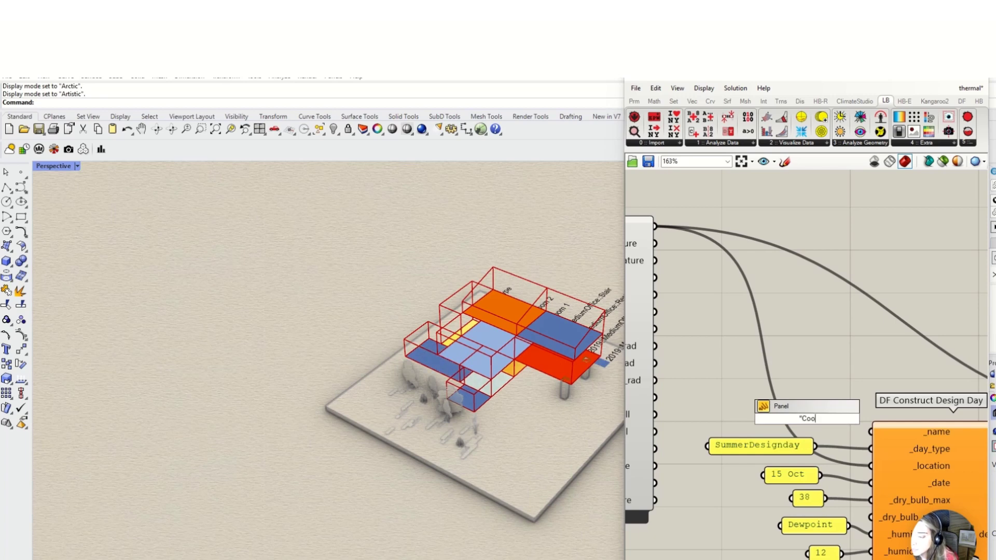
{"action": "type", "text": "ling"}
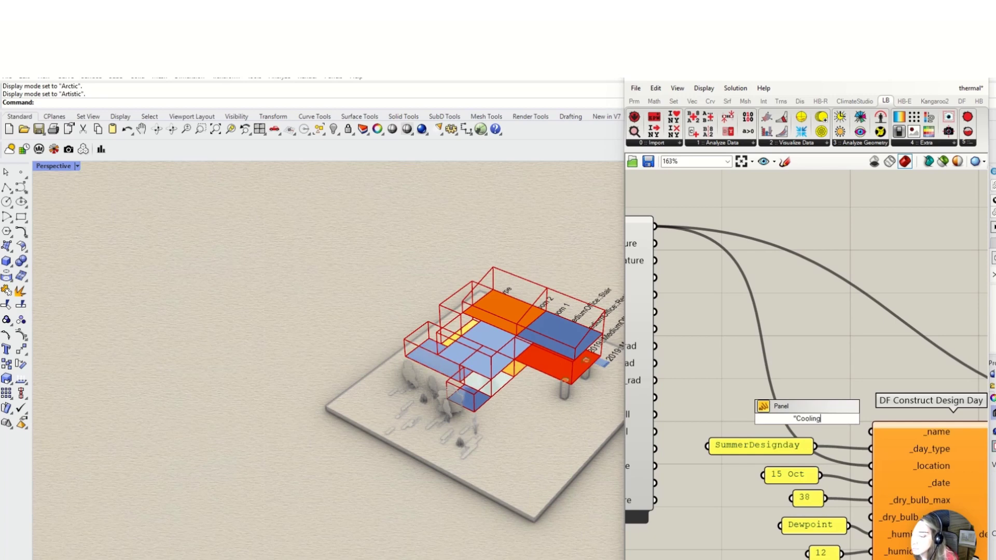
{"action": "type", "text": " Design"}
{"action": "left_click", "coordinate": [817, 397]}
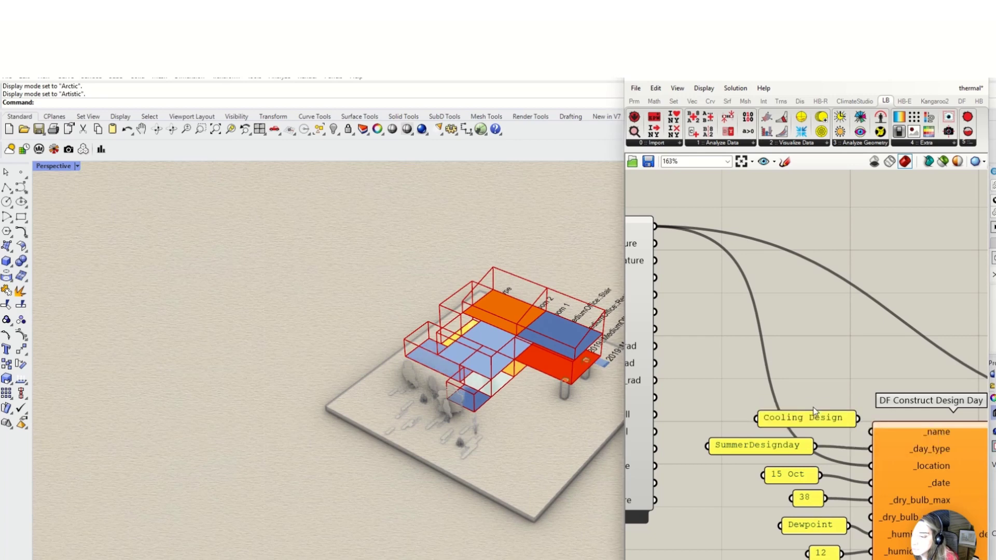
{"action": "mouse_move", "coordinate": [821, 414]}
{"action": "left_mouse_down"}
{"action": "mouse_move", "coordinate": [772, 411]}
{"action": "mouse_move", "coordinate": [842, 436]}
{"action": "mouse_move", "coordinate": [870, 432]}
{"action": "left_mouse_up"}
Check the error on DF Construct Design Day and correct the day type panel's text to SummerDesignDay
{"action": "scroll", "coordinate": [701, 363], "scroll_direction": "down", "scroll_amount": 5}
{"action": "scroll", "coordinate": [891, 422], "scroll_direction": "up", "scroll_amount": 7}
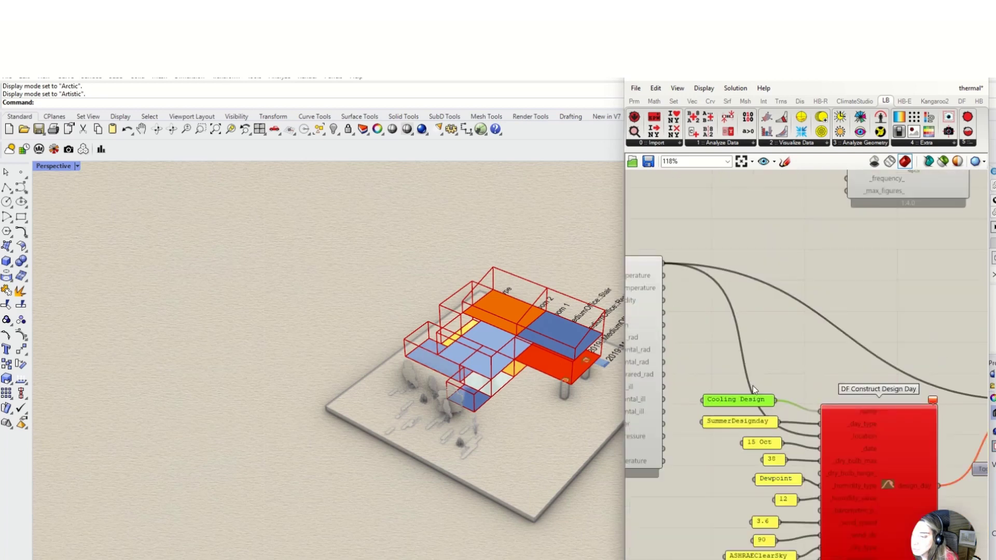
{"action": "scroll", "coordinate": [618, 382], "scroll_direction": "down", "scroll_amount": 7}
{"action": "scroll", "coordinate": [669, 406], "scroll_direction": "down", "scroll_amount": 6}
{"action": "scroll", "coordinate": [850, 410], "scroll_direction": "up", "scroll_amount": 6}
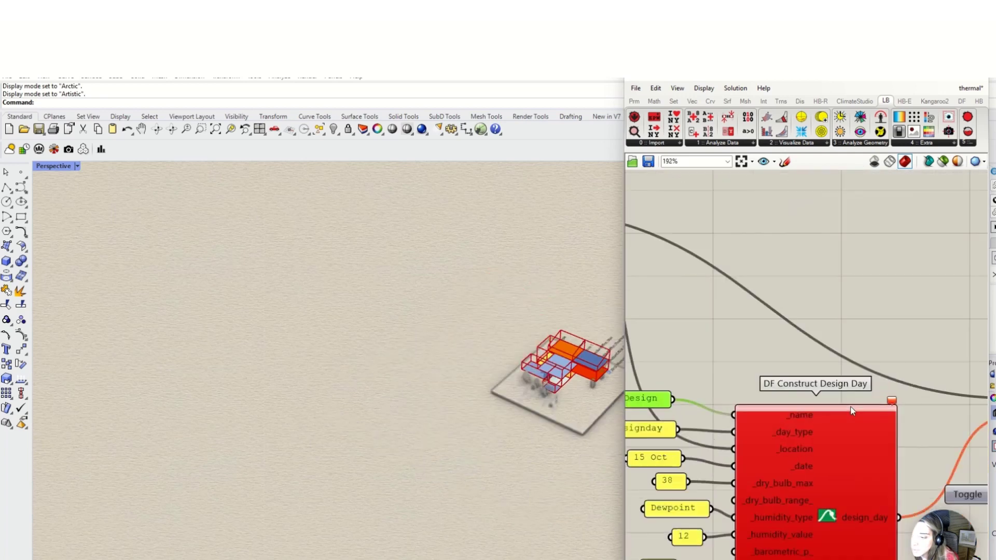
{"action": "mouse_move", "coordinate": [908, 404]}
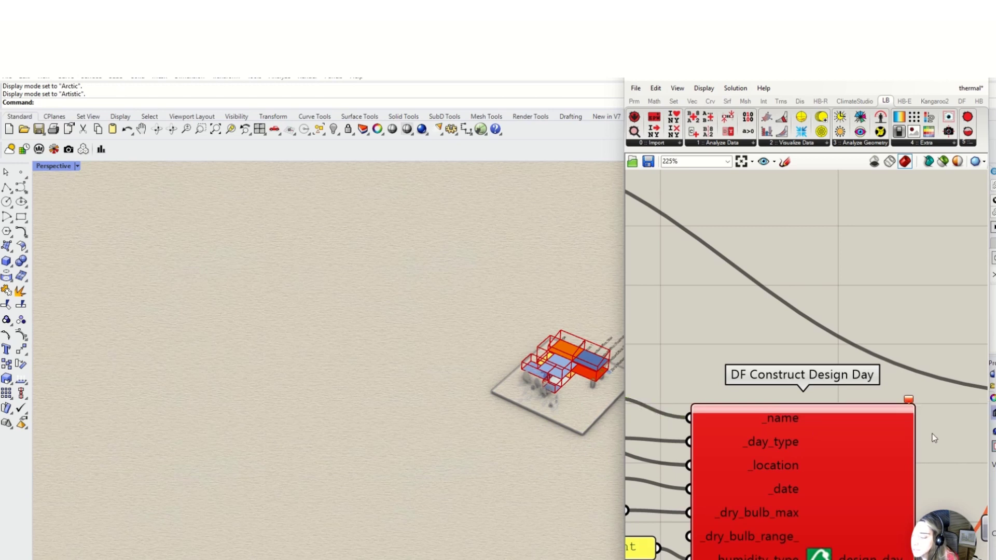
{"action": "scroll", "coordinate": [938, 439], "scroll_direction": "down", "scroll_amount": 4}
{"action": "scroll", "coordinate": [774, 439], "scroll_direction": "up", "scroll_amount": 4}
{"action": "double_click", "coordinate": [783, 439]}
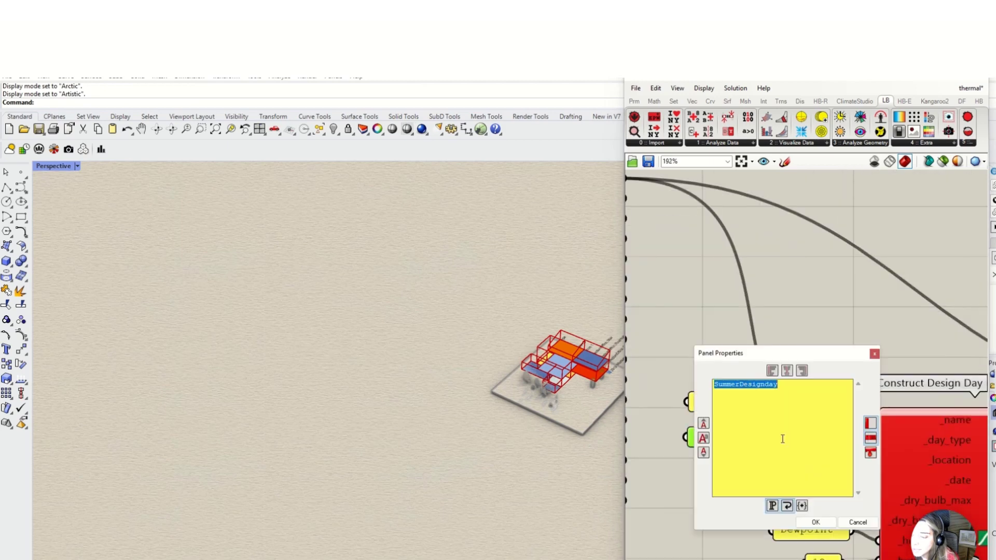
{"action": "left_click", "coordinate": [766, 386]}
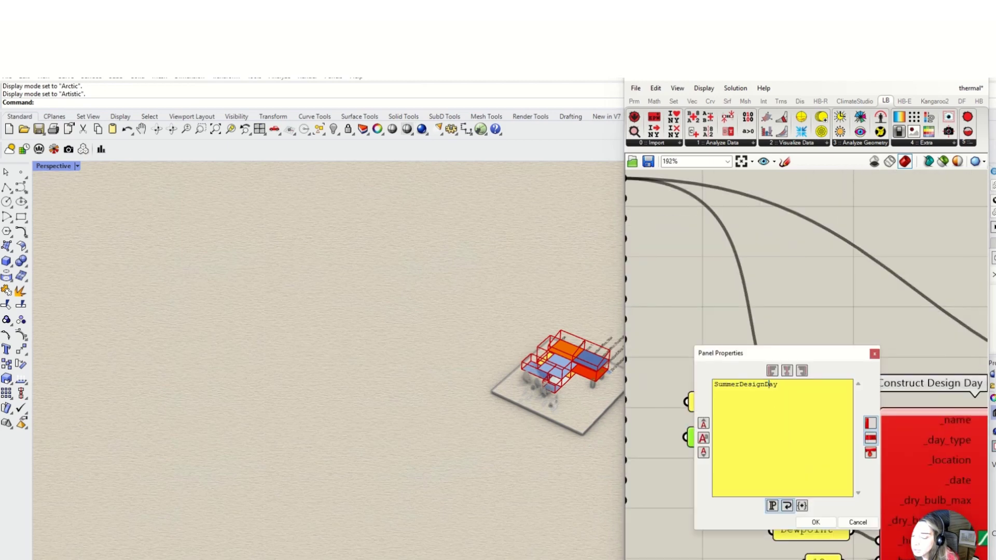
{"action": "left_click", "coordinate": [804, 521]}
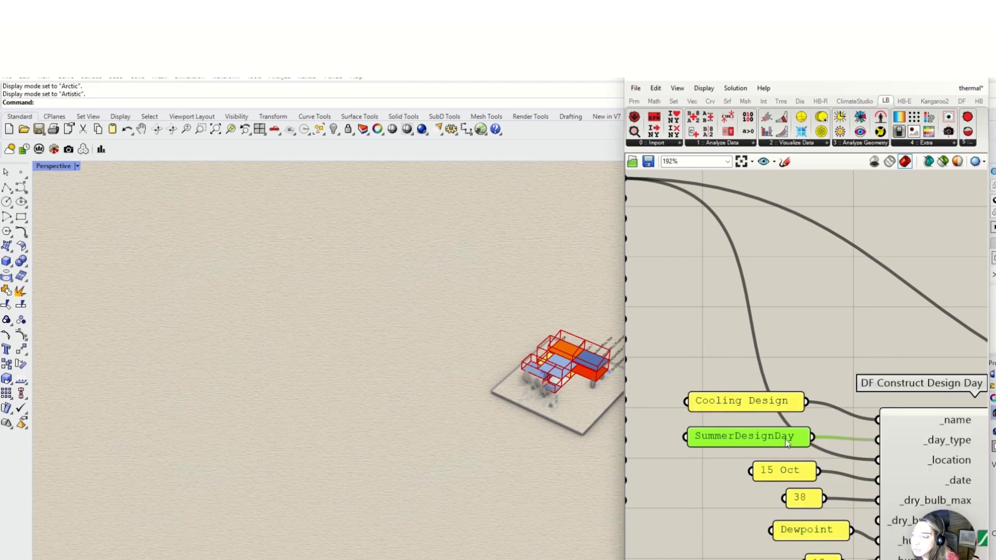
Connect the Boolean Toggle to the _run input of DF Write DDY and set it to True
{"action": "scroll", "coordinate": [830, 466], "scroll_direction": "down", "scroll_amount": 4}
{"action": "scroll", "coordinate": [857, 436], "scroll_direction": "up", "scroll_amount": 2}
{"action": "scroll", "coordinate": [857, 435], "scroll_direction": "up", "scroll_amount": 1}
{"action": "left_click", "coordinate": [958, 437]}
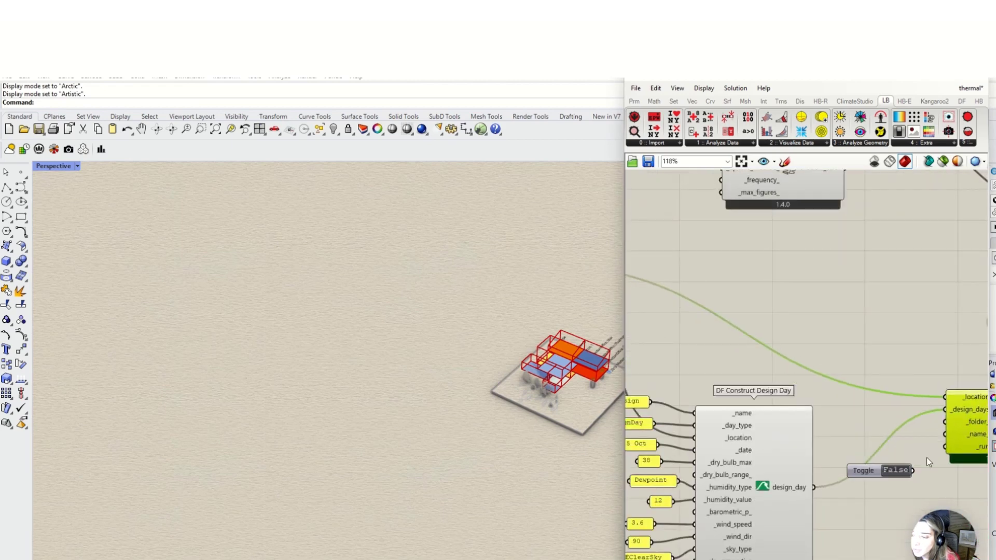
{"action": "left_click_drag", "start_coordinate": [924, 465], "coordinate": [940, 454]}
{"action": "left_click", "coordinate": [895, 472]}
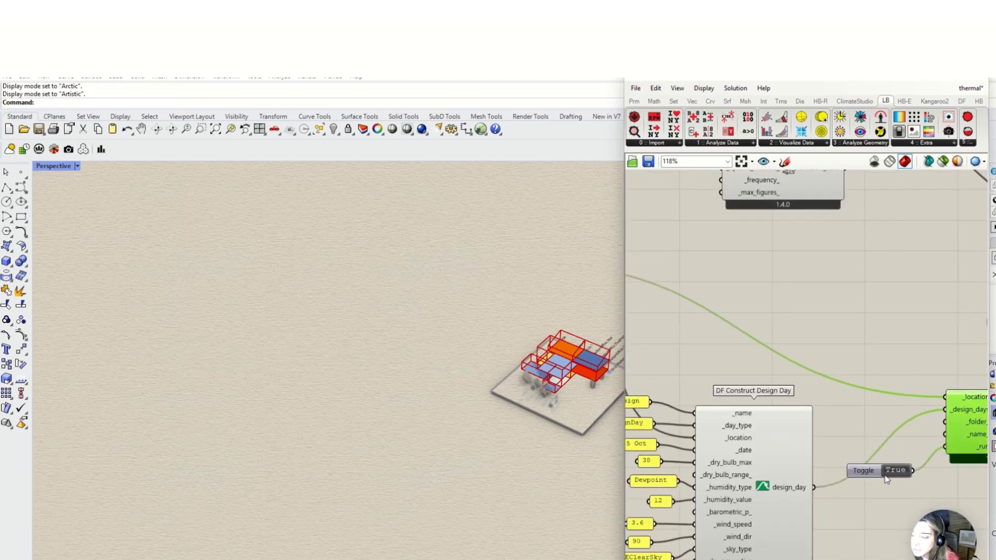
Shift the simulation parameter and design day components together slightly left and down, below HB Model to OSM
{"action": "scroll", "coordinate": [846, 459], "scroll_direction": "down", "scroll_amount": 9}
{"action": "scroll", "coordinate": [916, 383], "scroll_direction": "up", "scroll_amount": 6}
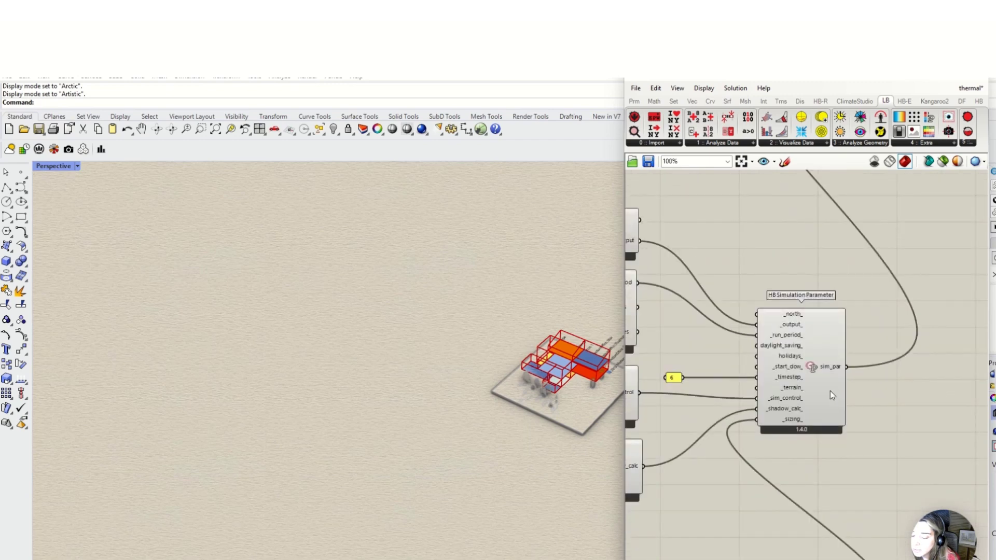
{"action": "scroll", "coordinate": [800, 391], "scroll_direction": "down", "scroll_amount": 4}
{"action": "scroll", "coordinate": [789, 320], "scroll_direction": "up", "scroll_amount": 5}
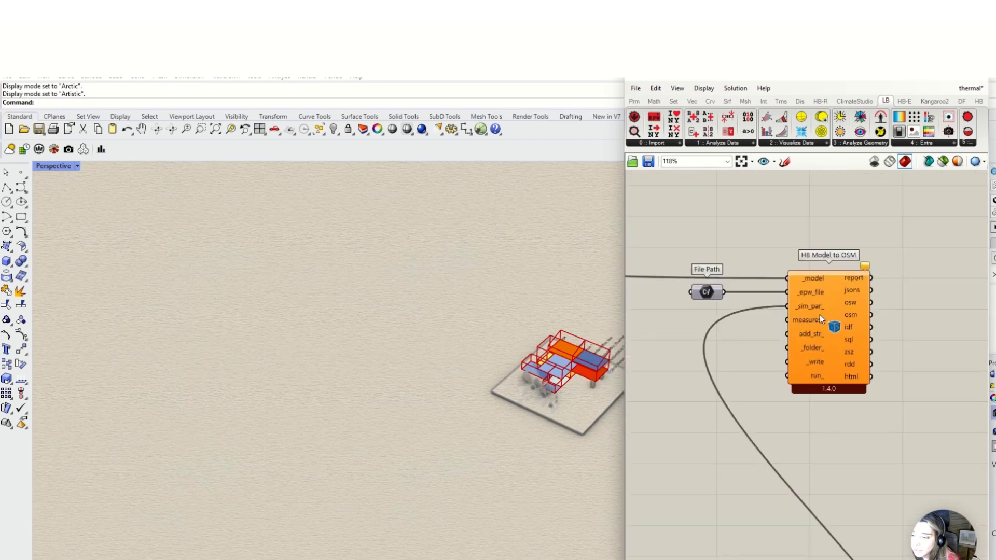
{"action": "scroll", "coordinate": [821, 322], "scroll_direction": "down", "scroll_amount": 7}
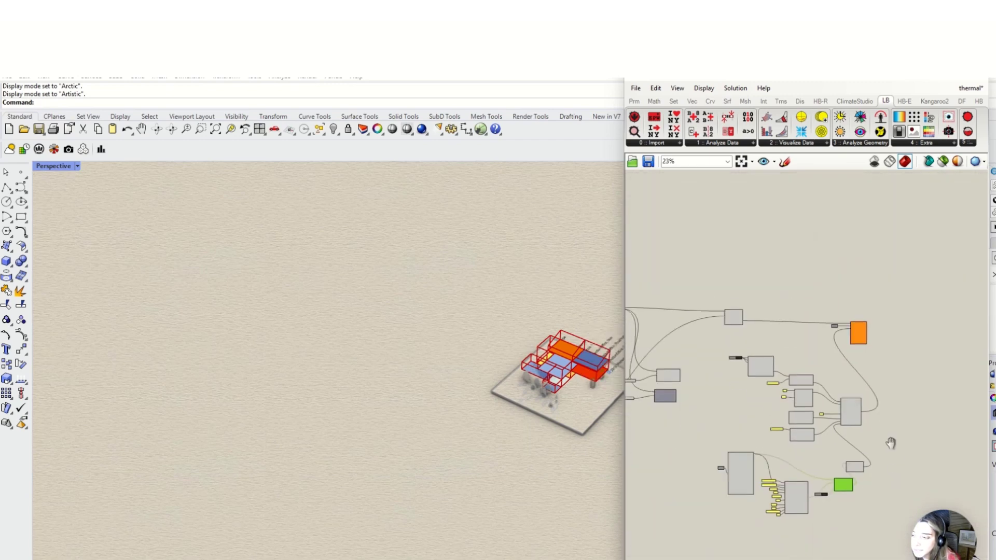
{"action": "scroll", "coordinate": [773, 347], "scroll_direction": "up", "scroll_amount": 6}
{"action": "scroll", "coordinate": [768, 357], "scroll_direction": "down", "scroll_amount": 6}
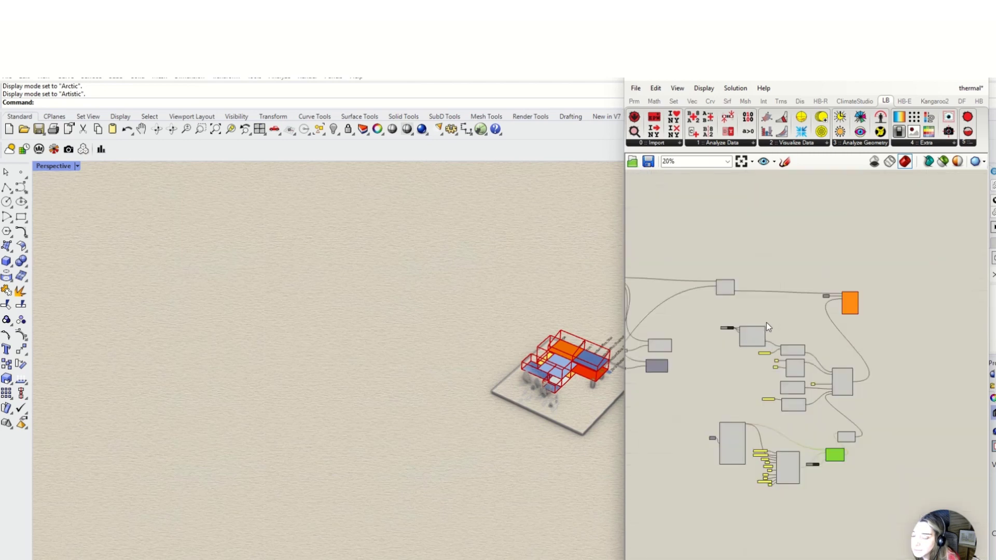
{"action": "left_click_drag", "start_coordinate": [721, 315], "coordinate": [840, 512]}
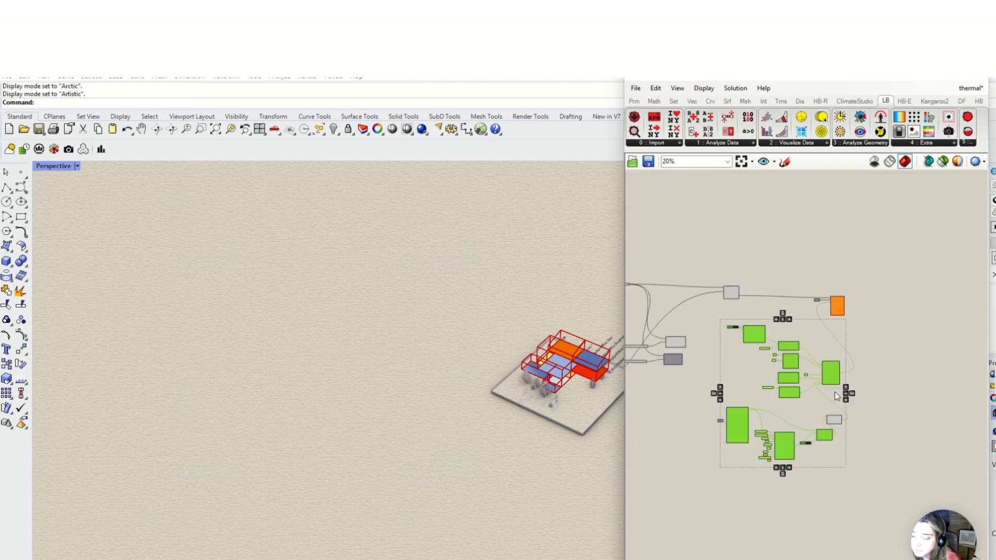
{"action": "mouse_move", "coordinate": [833, 368]}
{"action": "left_mouse_down"}
{"action": "mouse_move", "coordinate": [802, 375]}
{"action": "mouse_move", "coordinate": [820, 374]}
{"action": "left_mouse_up"}
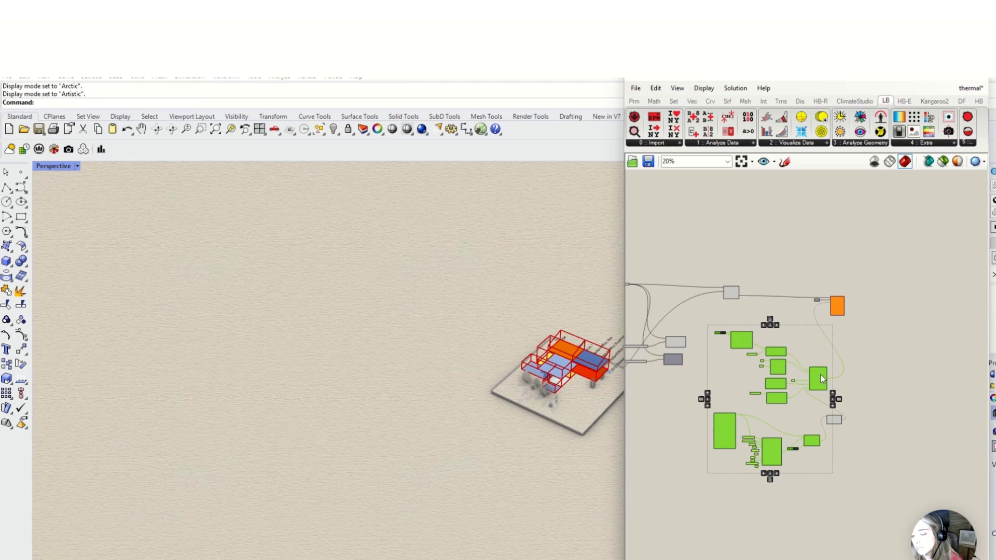
Place HB Sizing Parameter beneath the shadow calculation component and move the EPW, design day and DDY components further left
{"action": "left_click", "coordinate": [844, 415]}
{"action": "scroll", "coordinate": [844, 415], "scroll_direction": "up", "scroll_amount": 1}
{"action": "left_click_drag", "start_coordinate": [839, 423], "coordinate": [755, 408]}
{"action": "left_click_drag", "start_coordinate": [833, 440], "coordinate": [658, 498]}
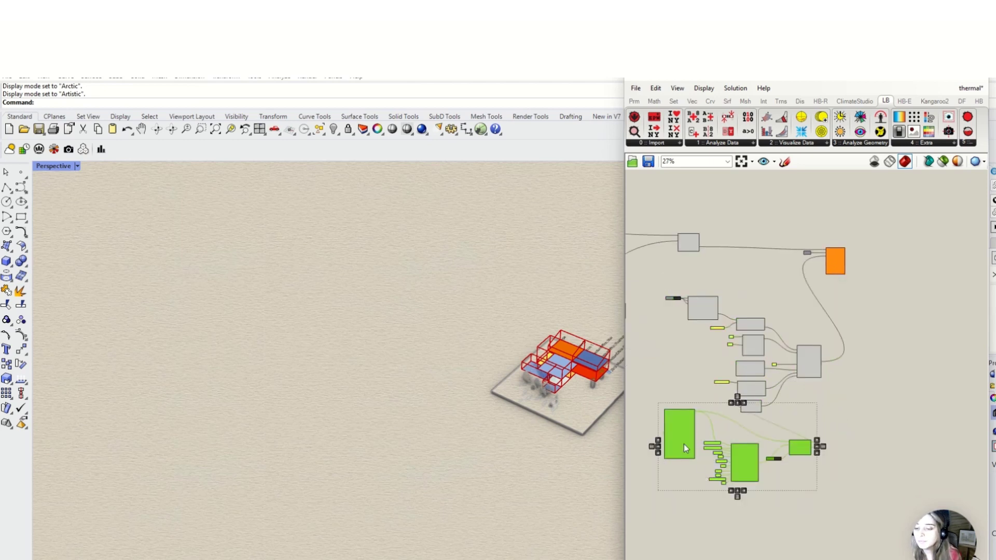
{"action": "left_click_drag", "start_coordinate": [684, 444], "coordinate": [615, 474]}
{"action": "right_click_drag", "start_coordinate": [798, 447], "coordinate": [982, 425]}
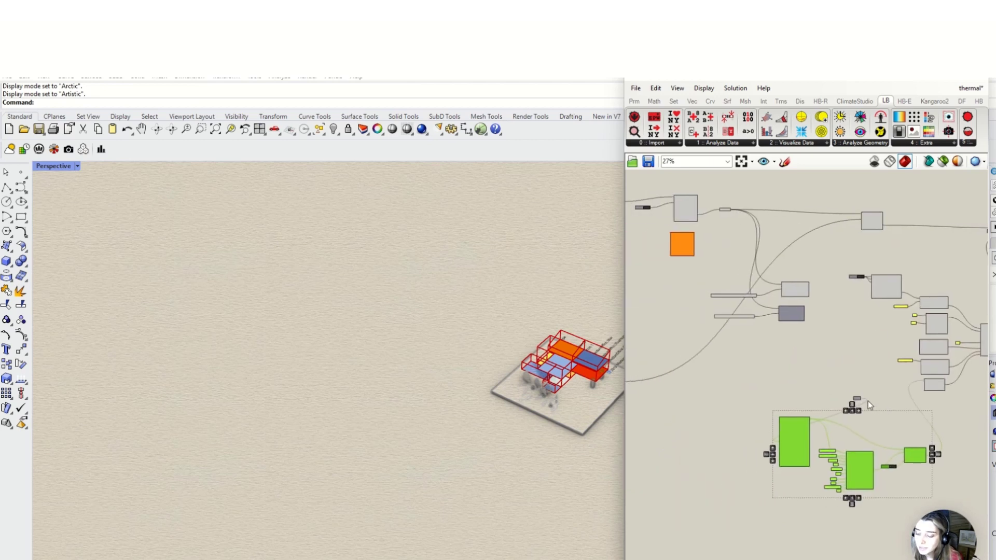
Move the EPW, design day and DDY components up so they sit just left of HB Sizing Parameter
{"action": "left_click", "coordinate": [864, 404]}
{"action": "scroll", "coordinate": [765, 378], "scroll_direction": "down", "scroll_amount": 3}
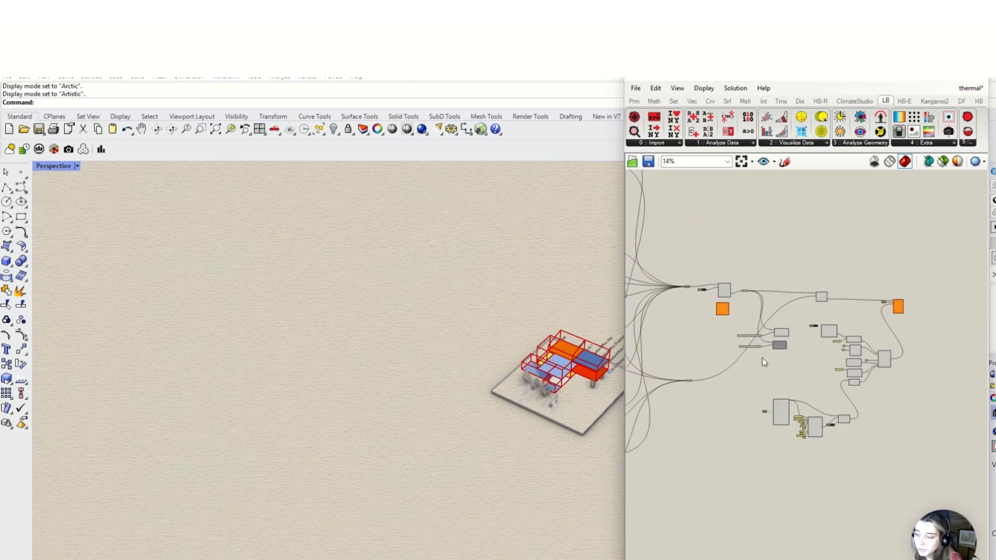
{"action": "scroll", "coordinate": [831, 414], "scroll_direction": "up", "scroll_amount": 2}
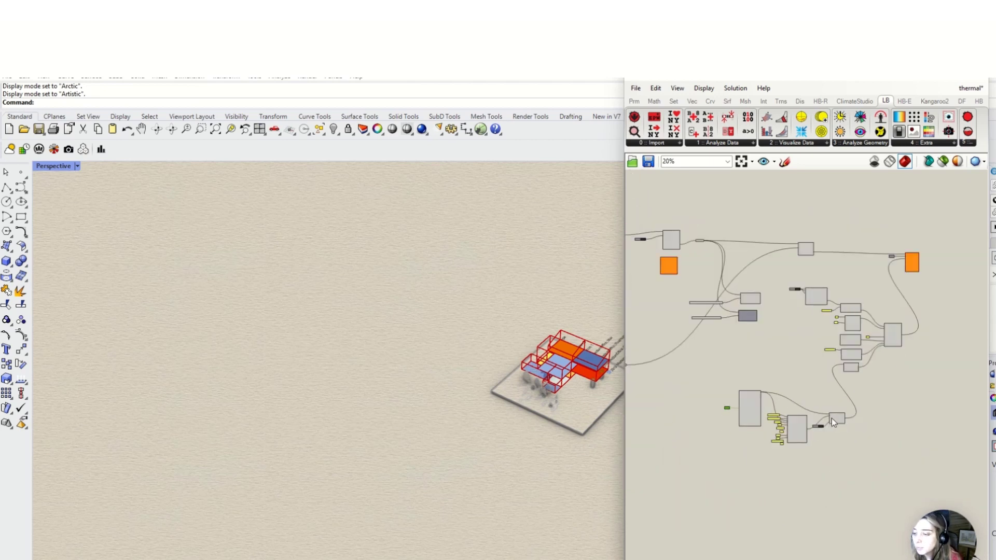
{"action": "left_click_drag", "start_coordinate": [873, 398], "coordinate": [649, 467]}
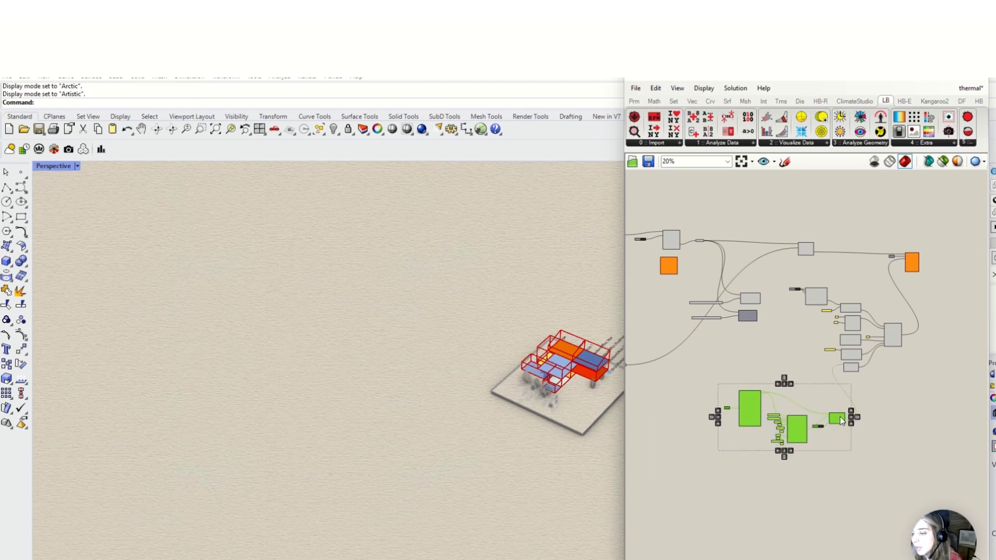
{"action": "left_click_drag", "start_coordinate": [841, 420], "coordinate": [827, 373]}
{"action": "right_click_drag", "start_coordinate": [755, 299], "coordinate": [745, 329]}
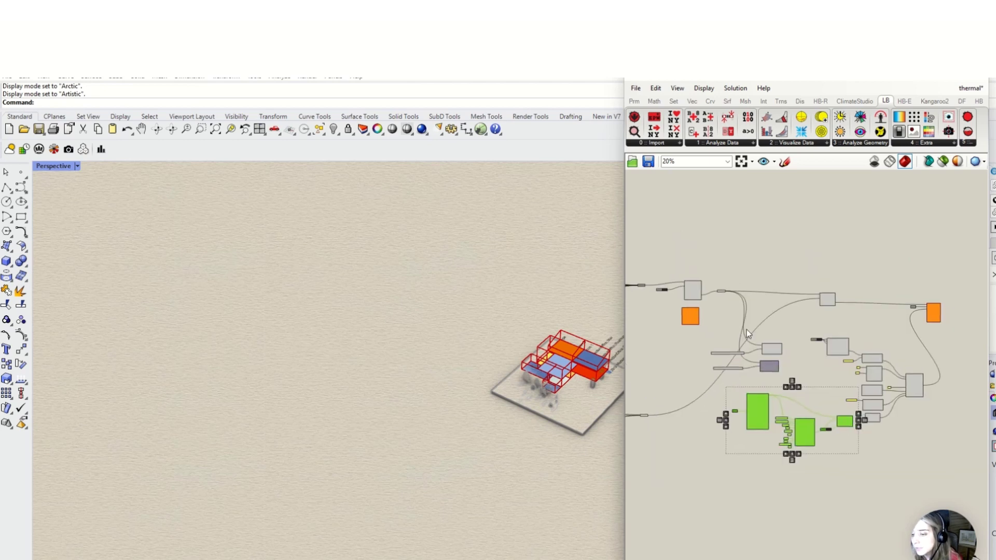
Shift HB Model, HB Model to OSM and the simulation parameter and design day components right, clear of the upstream components
{"action": "scroll", "coordinate": [768, 311], "scroll_direction": "down", "scroll_amount": 3}
{"action": "left_click_drag", "start_coordinate": [773, 288], "coordinate": [851, 427]}
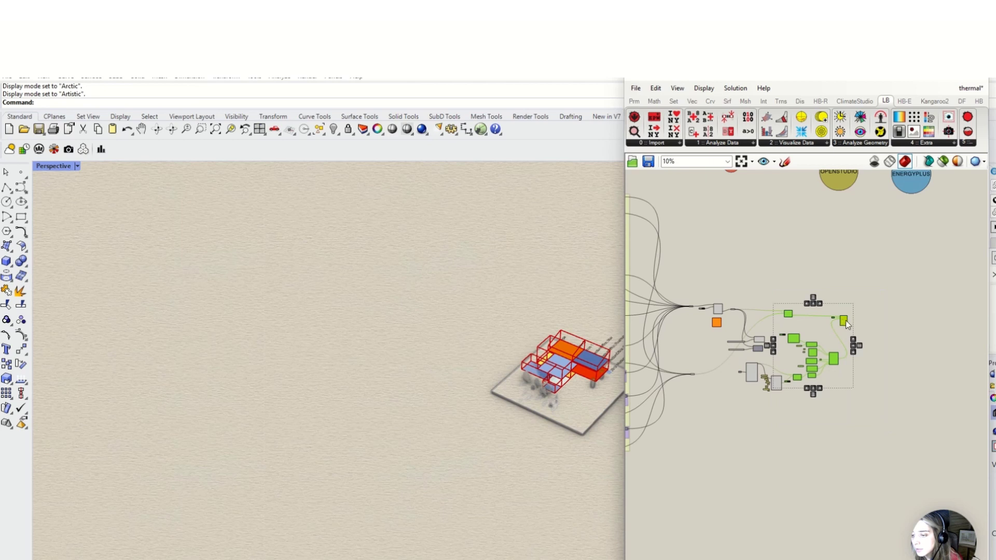
{"action": "left_click_drag", "start_coordinate": [845, 320], "coordinate": [947, 323]}
{"action": "scroll", "coordinate": [756, 357], "scroll_direction": "up", "scroll_amount": 3}
{"action": "left_click_drag", "start_coordinate": [716, 357], "coordinate": [800, 433]}
{"action": "left_click_drag", "start_coordinate": [783, 399], "coordinate": [945, 386]}
{"action": "right_click_drag", "start_coordinate": [943, 396], "coordinate": [696, 411]}
Move HB Model to OSM and its File Path parameter further right, past the simulation parameter component
{"action": "left_click", "coordinate": [785, 401]}
{"action": "left_click", "coordinate": [813, 318]}
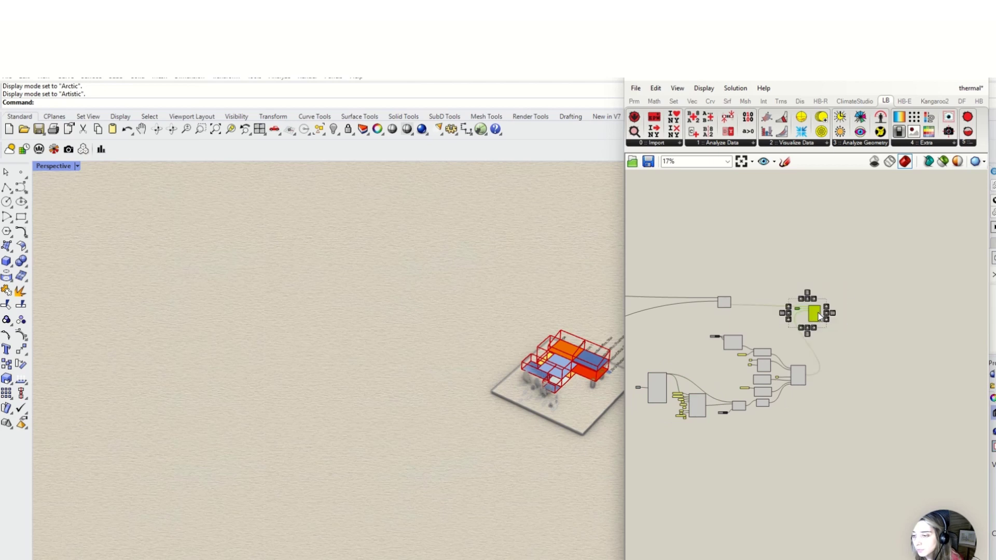
{"action": "left_click_drag", "start_coordinate": [820, 317], "coordinate": [922, 331]}
{"action": "scroll", "coordinate": [894, 334], "scroll_direction": "down", "scroll_amount": 1}
{"action": "left_click", "coordinate": [822, 335]}
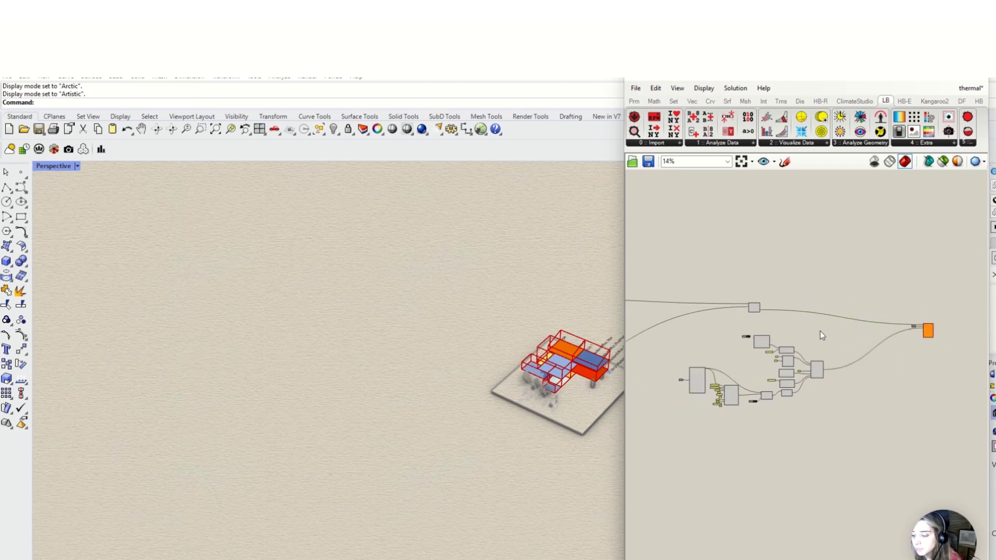
Group all simulation parameter, design day and DDY components together
{"action": "left_click_drag", "start_coordinate": [825, 329], "coordinate": [659, 413]}
{"action": "middle_click", "coordinate": [756, 367]}
{"action": "left_click", "coordinate": [750, 348]}
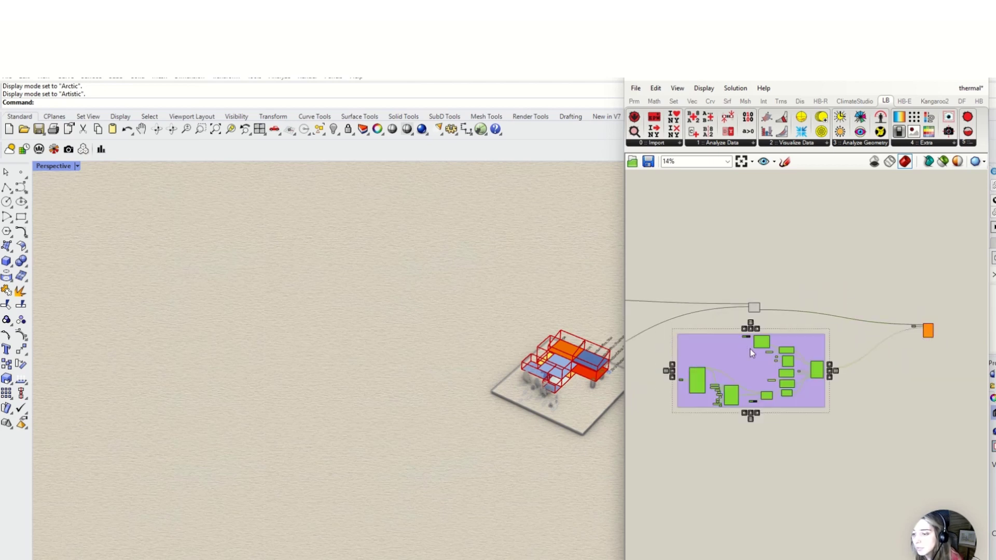
Move HB Model right so it sits above the output end of the simulation parameter group
{"action": "scroll", "coordinate": [825, 355], "scroll_direction": "up", "scroll_amount": 10}
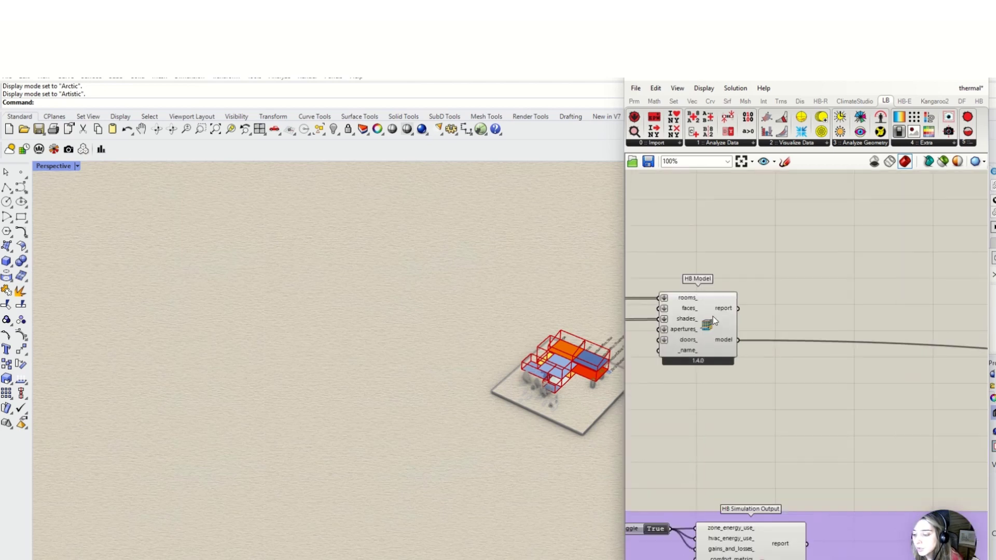
{"action": "scroll", "coordinate": [713, 316], "scroll_direction": "down", "scroll_amount": 5}
{"action": "left_click_drag", "start_coordinate": [711, 318], "coordinate": [820, 312]}
{"action": "scroll", "coordinate": [764, 325], "scroll_direction": "down", "scroll_amount": 2}
{"action": "left_click", "coordinate": [972, 349]}
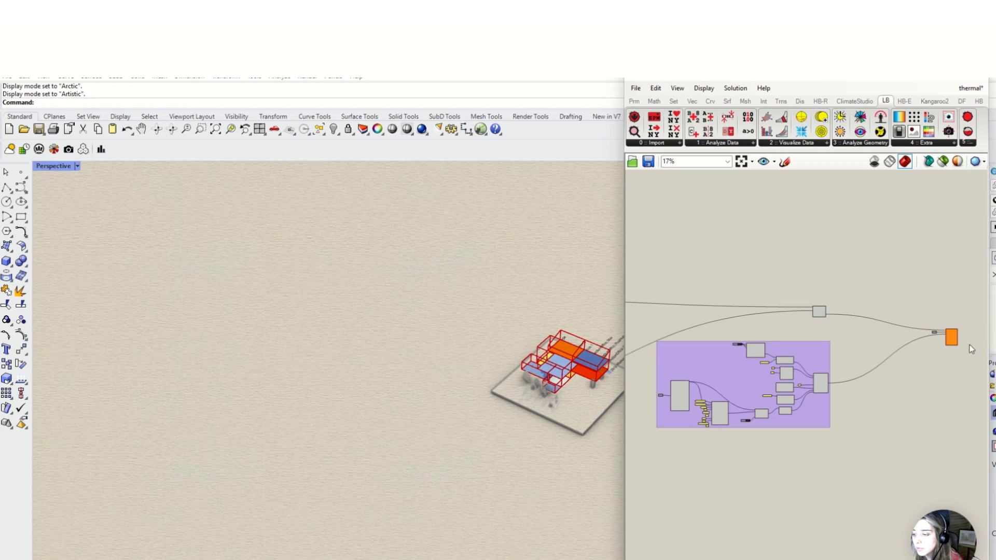
Place an HB Read Room Energy Result component to the right of HB Model to OSM
{"action": "right_click_drag", "start_coordinate": [948, 381], "coordinate": [778, 386]}
{"action": "scroll", "coordinate": [798, 330], "scroll_direction": "up", "scroll_amount": 8}
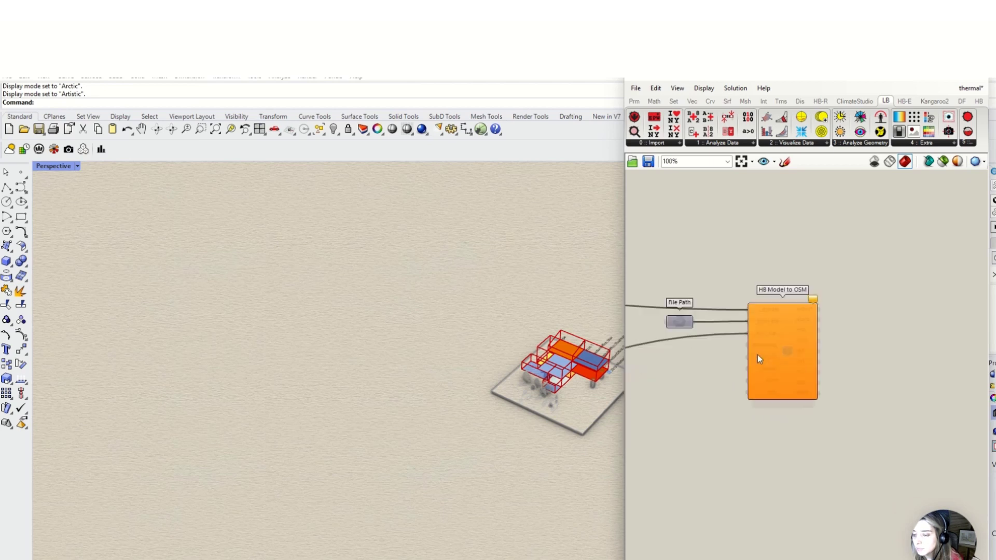
{"action": "scroll", "coordinate": [747, 347], "scroll_direction": "down", "scroll_amount": 4}
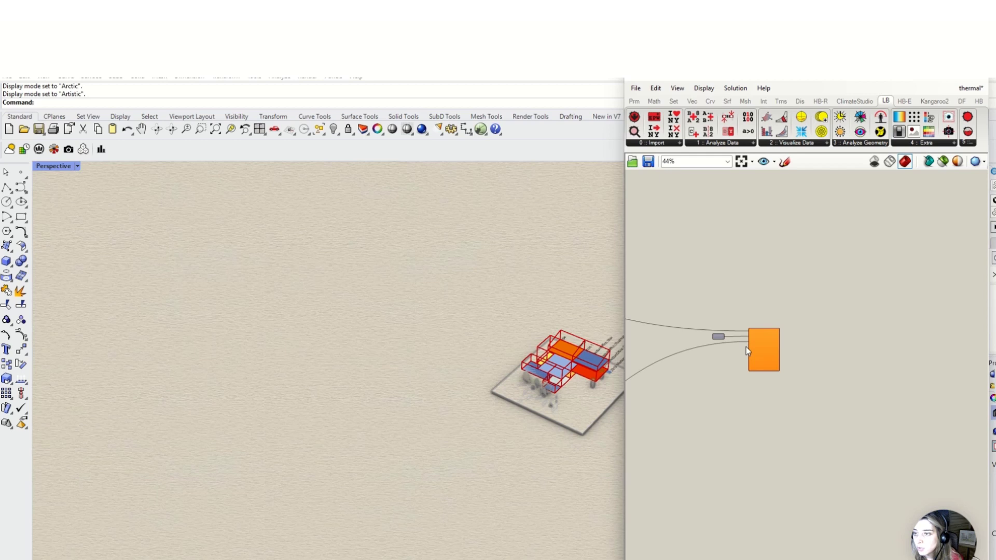
{"action": "scroll", "coordinate": [746, 347], "scroll_direction": "up", "scroll_amount": 5}
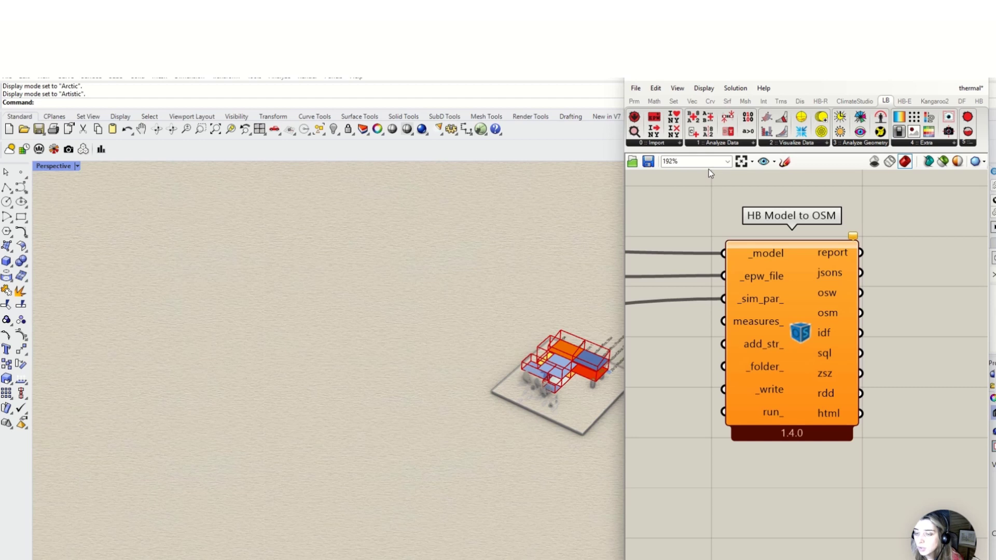
{"action": "left_click", "coordinate": [978, 101]}
{"action": "left_click", "coordinate": [793, 143]}
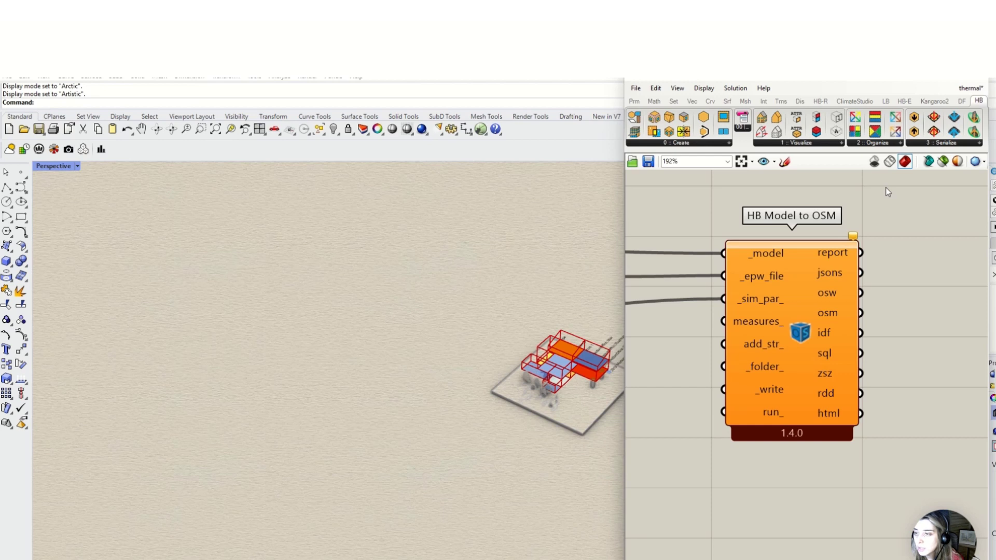
{"action": "left_click", "coordinate": [797, 144]}
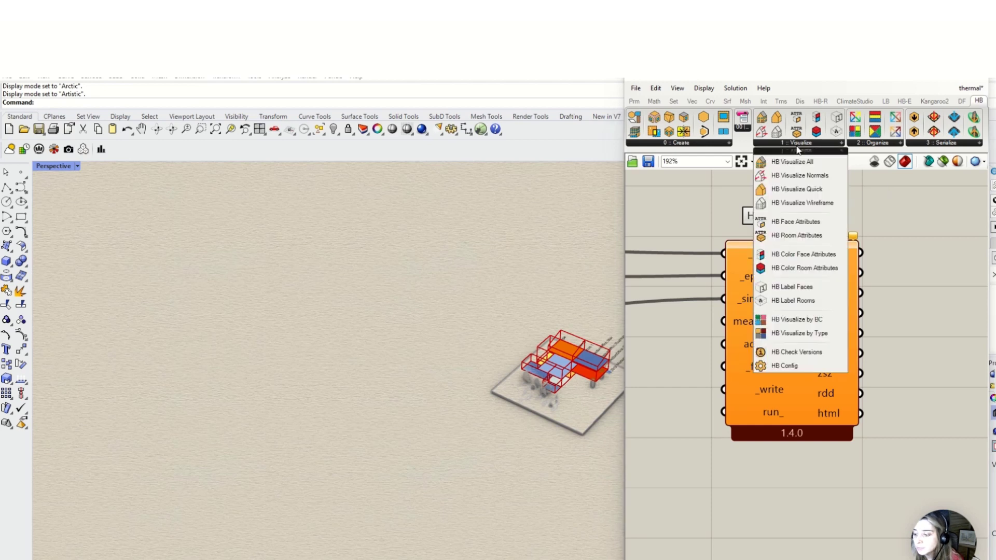
{"action": "left_click", "coordinate": [885, 101]}
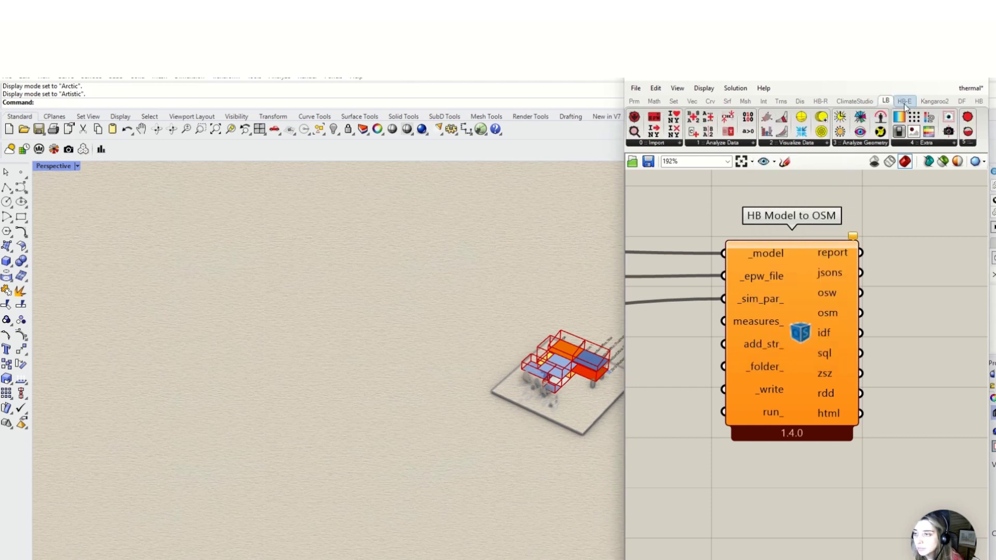
{"action": "left_click", "coordinate": [903, 101]}
{"action": "left_click", "coordinate": [924, 143]}
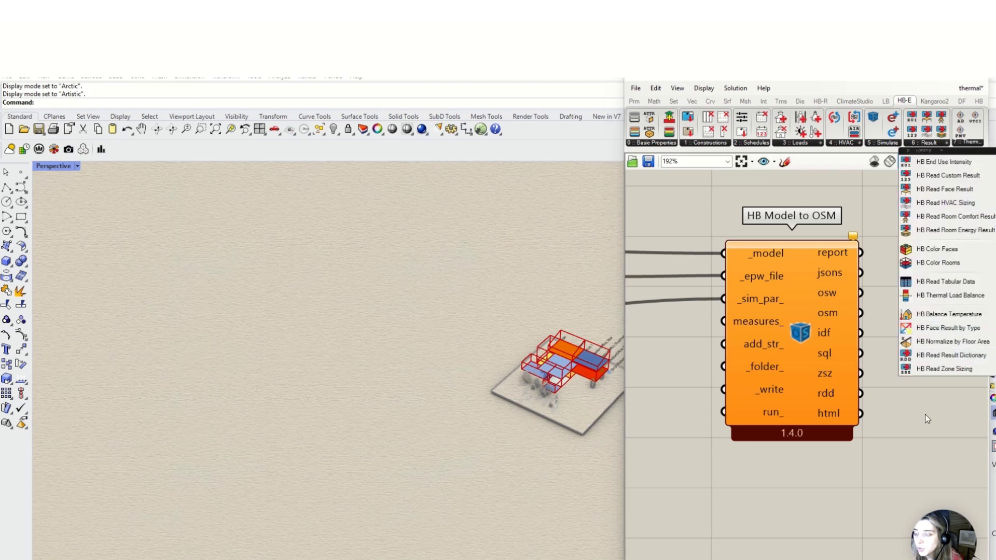
{"action": "scroll", "coordinate": [695, 348], "scroll_direction": "down", "scroll_amount": 4}
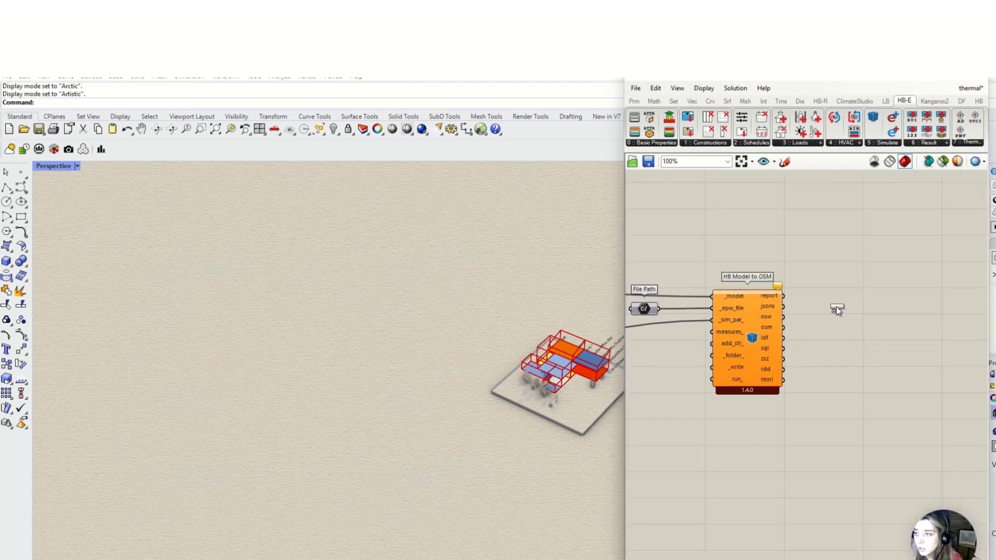
{"action": "left_click", "coordinate": [941, 131]}
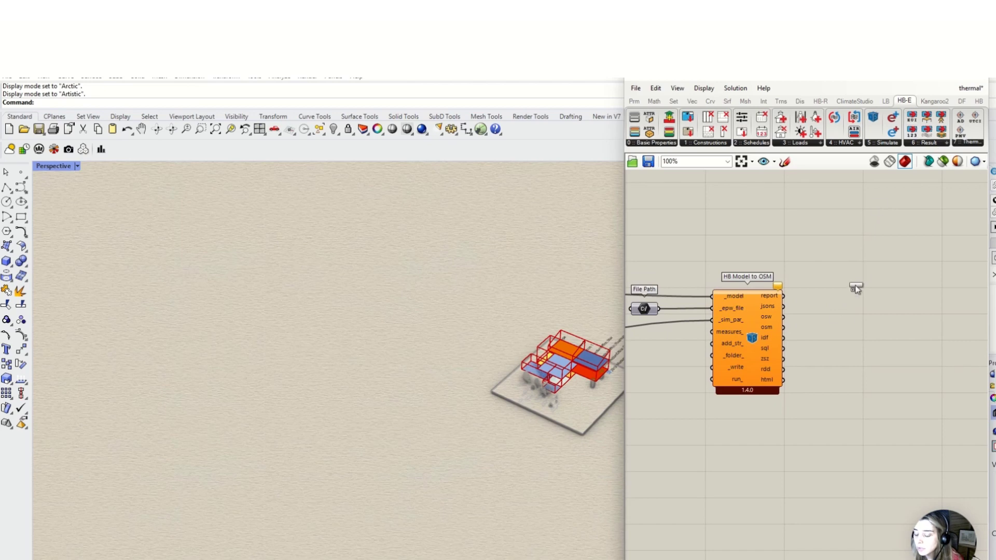
{"action": "left_click", "coordinate": [839, 335]}
Connect the sql output of HB Model to OSM to the _sql input of HB Read Room Energy Result
{"action": "scroll", "coordinate": [838, 340], "scroll_direction": "up", "scroll_amount": 4}
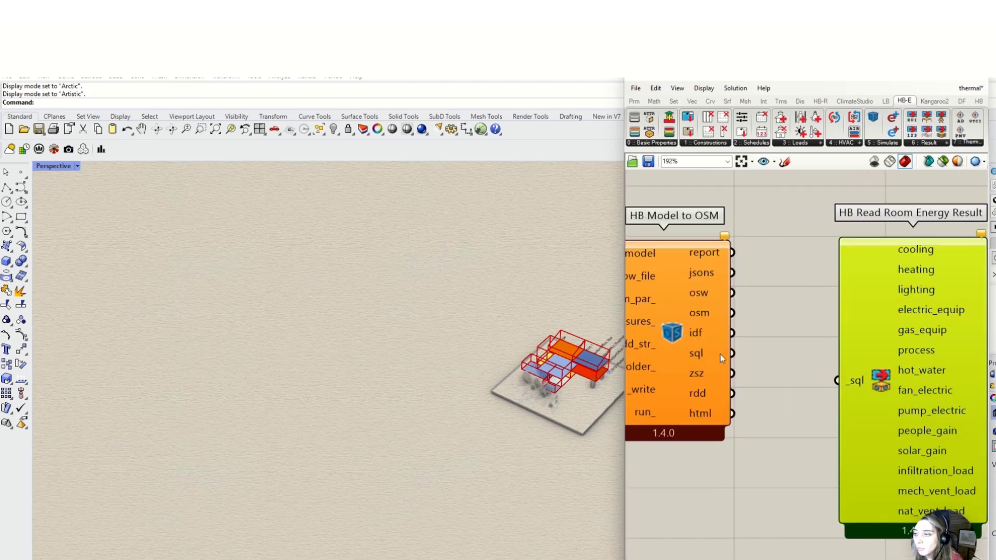
{"action": "left_click_drag", "start_coordinate": [731, 353], "coordinate": [840, 379]}
{"action": "scroll", "coordinate": [830, 405], "scroll_direction": "down", "scroll_amount": 5}
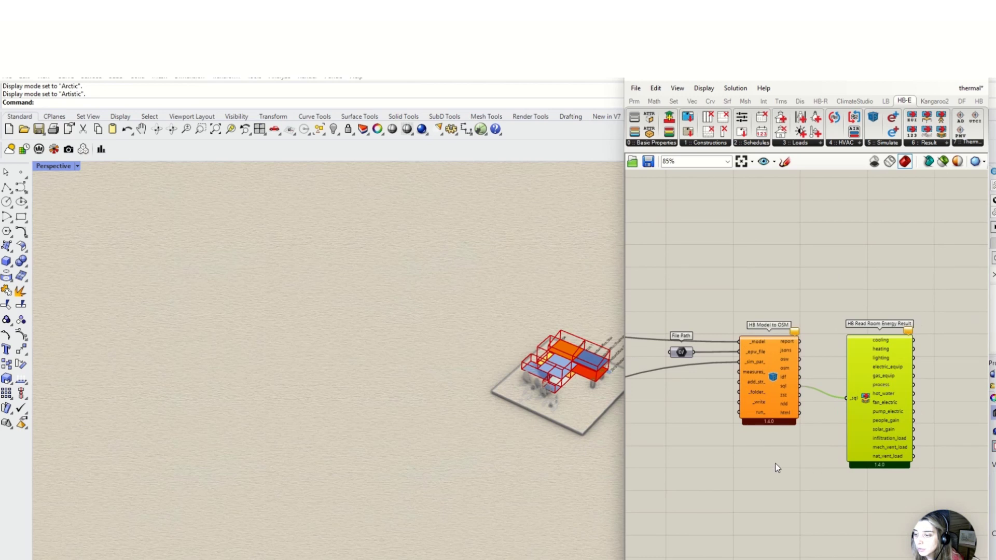
{"action": "scroll", "coordinate": [720, 437], "scroll_direction": "up", "scroll_amount": 3}
{"action": "left_click", "coordinate": [672, 391]}
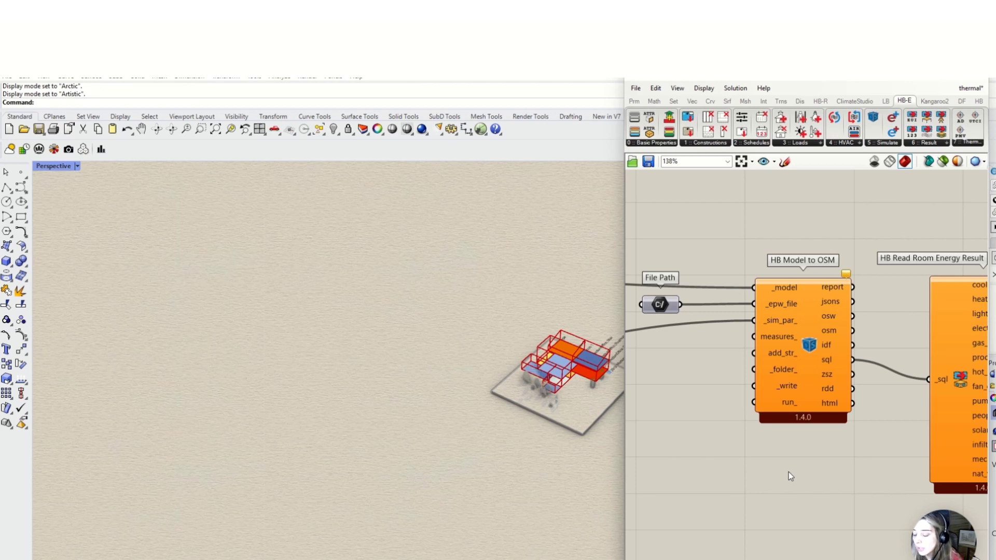
Add a Boolean Toggle and connect it to the _write and run_ inputs of HB Model to OSM
{"action": "scroll", "coordinate": [741, 409], "scroll_direction": "down", "scroll_amount": 3}
{"action": "scroll", "coordinate": [746, 404], "scroll_direction": "up", "scroll_amount": 2}
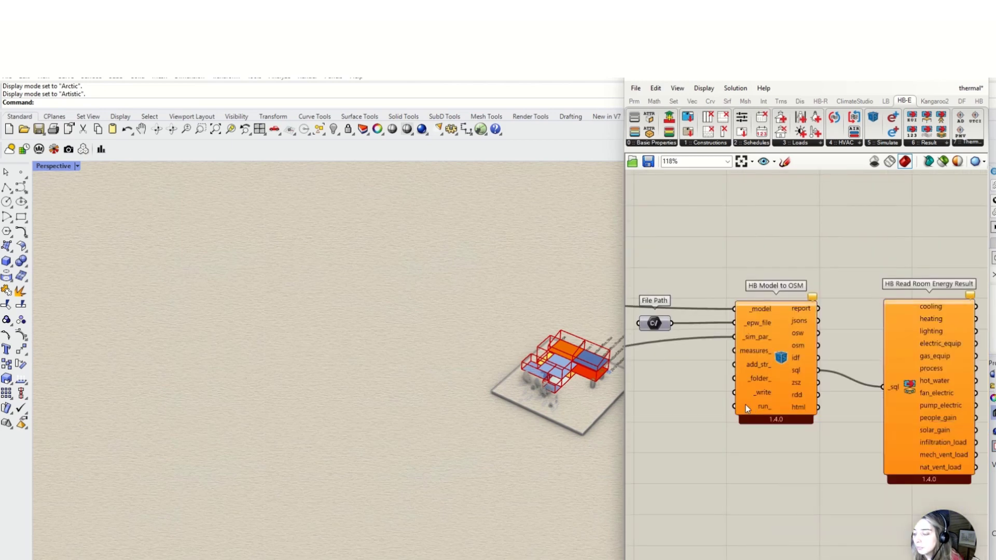
{"action": "double_click", "coordinate": [686, 394]}
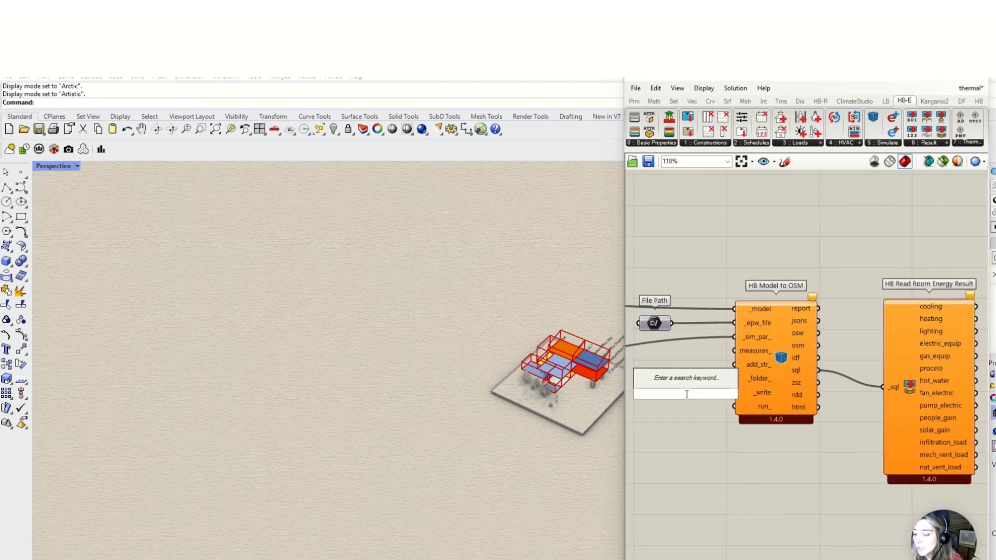
{"action": "type", "text": "toggl"}
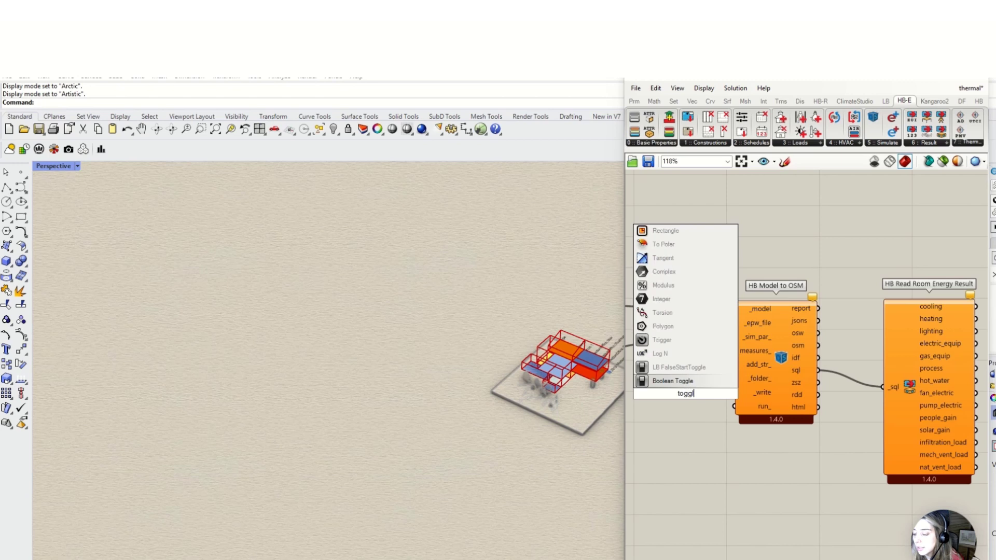
{"action": "type", "text": "e"}
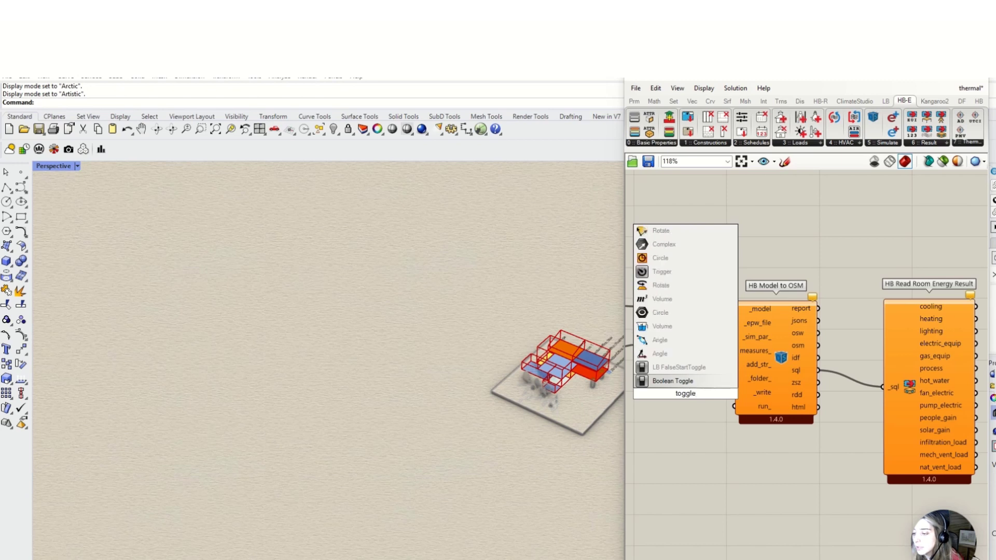
{"action": "left_click", "coordinate": [691, 383]}
{"action": "scroll", "coordinate": [730, 408], "scroll_direction": "up", "scroll_amount": 3}
{"action": "left_click_drag", "start_coordinate": [715, 389], "coordinate": [736, 407]}
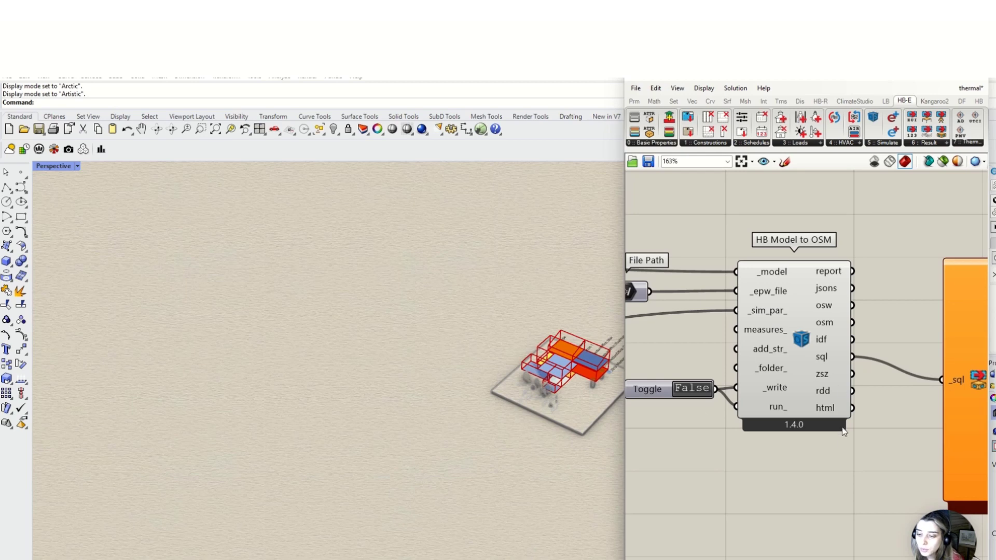
Run the simulation by setting the toggle to True, and move HB Read Room Energy Result slightly down
{"action": "scroll", "coordinate": [723, 373], "scroll_direction": "down", "scroll_amount": 6}
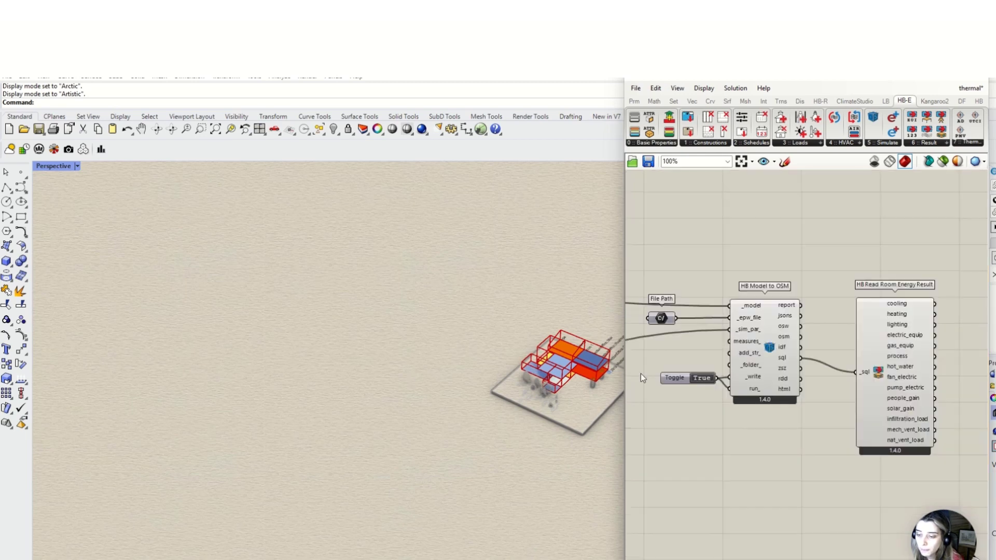
{"action": "scroll", "coordinate": [900, 383], "scroll_direction": "up", "scroll_amount": 4}
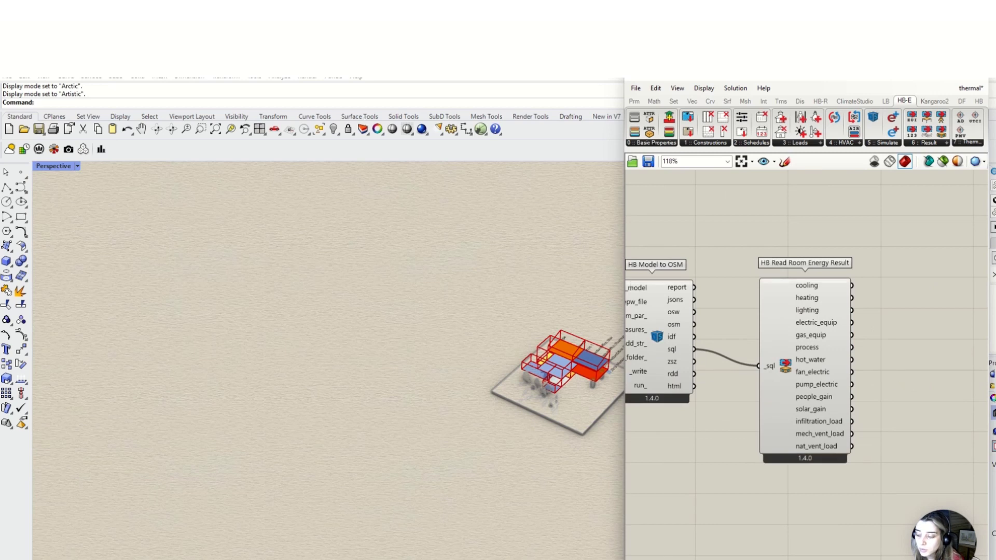
{"action": "mouse_move", "coordinate": [464, 83]}
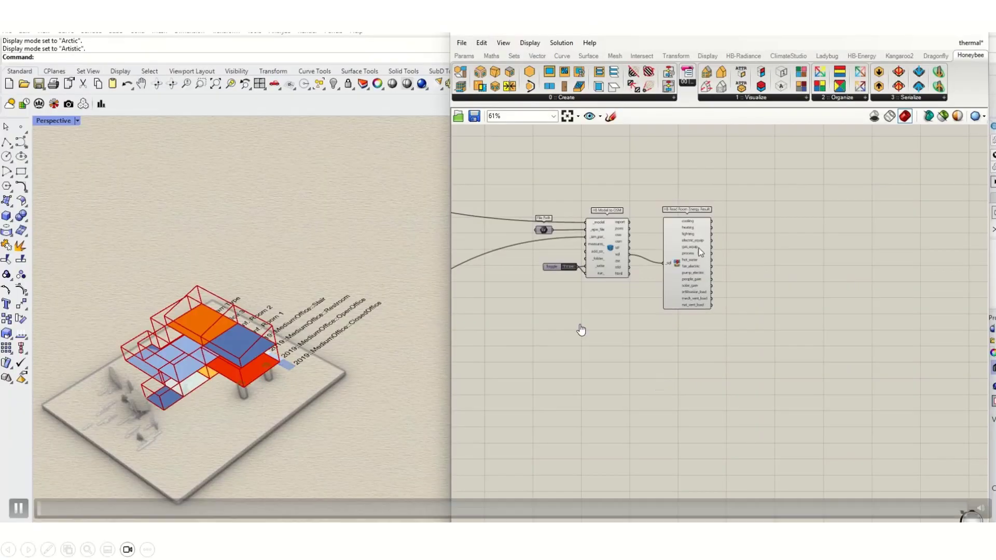
{"action": "left_click_drag", "start_coordinate": [700, 252], "coordinate": [682, 285]}
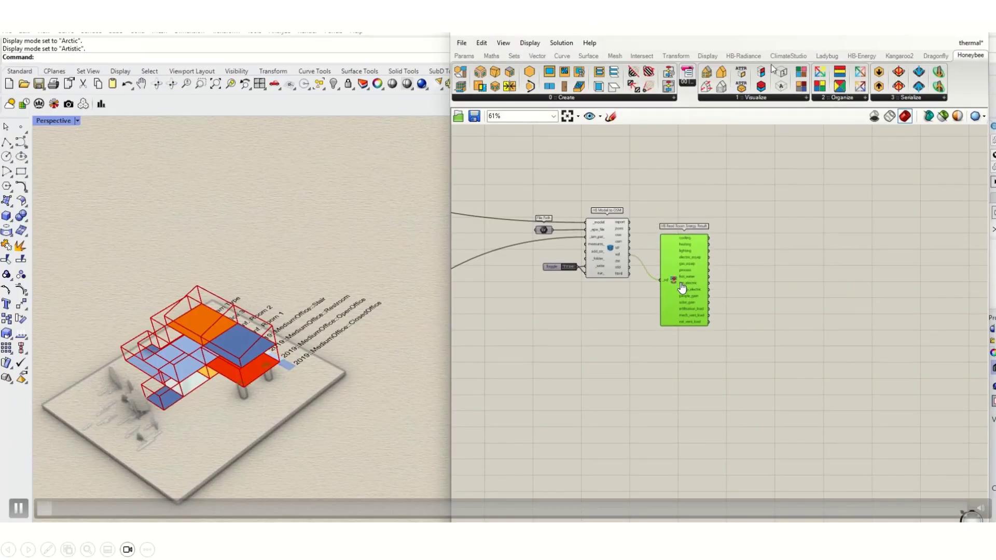
{"action": "left_click", "coordinate": [827, 55]}
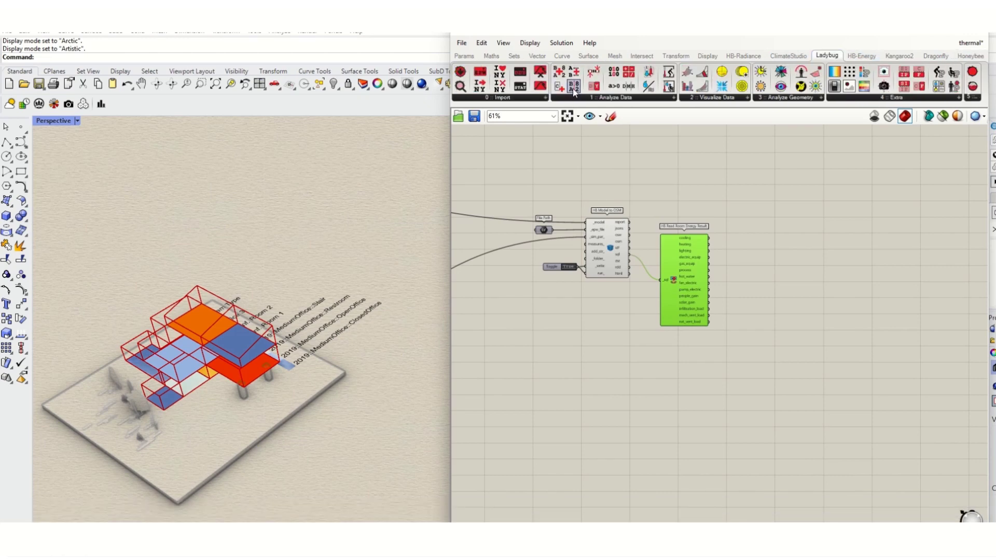
{"action": "left_click", "coordinate": [582, 97]}
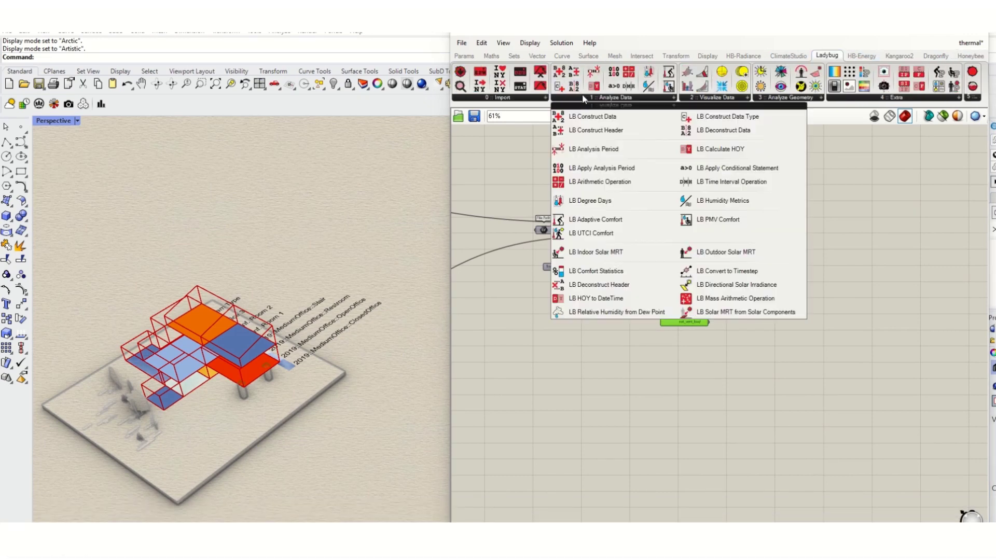
{"action": "left_click", "coordinate": [704, 290]}
{"action": "scroll", "coordinate": [742, 295], "scroll_direction": "up", "scroll_amount": 3}
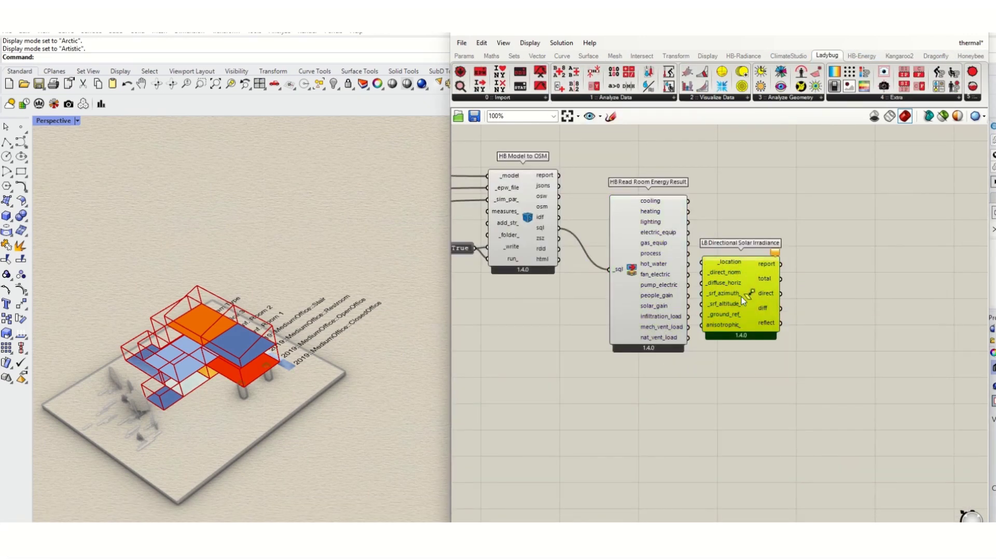
{"action": "key", "text": "Delete"}
Place LB Mass Arithmetic Operation beside HB Read Room Energy Result and connect the cooling output to its _data input
{"action": "left_click", "coordinate": [616, 99]}
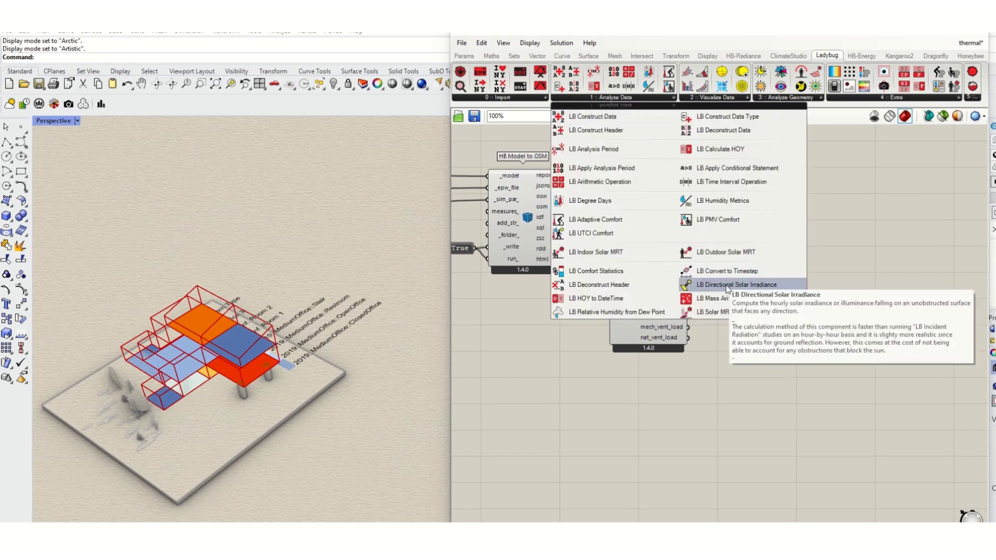
{"action": "left_click_drag", "start_coordinate": [723, 299], "coordinate": [739, 277]}
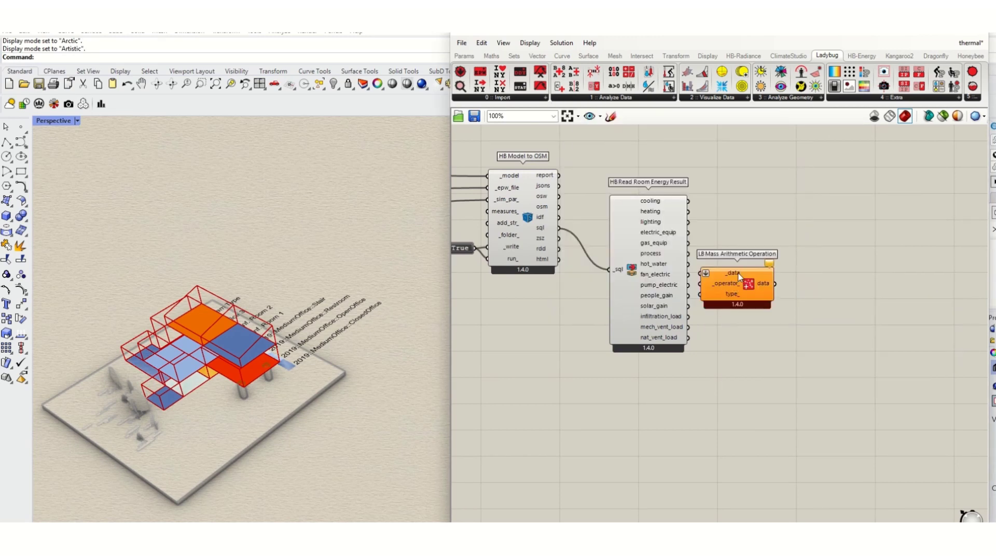
{"action": "scroll", "coordinate": [742, 255], "scroll_direction": "up", "scroll_amount": 2}
{"action": "left_click_drag", "start_coordinate": [673, 188], "coordinate": [856, 210]}
Add a panel containing the text Cooling next to the type_ input of LB Mass Arithmetic Operation
{"action": "double_click", "coordinate": [782, 238]}
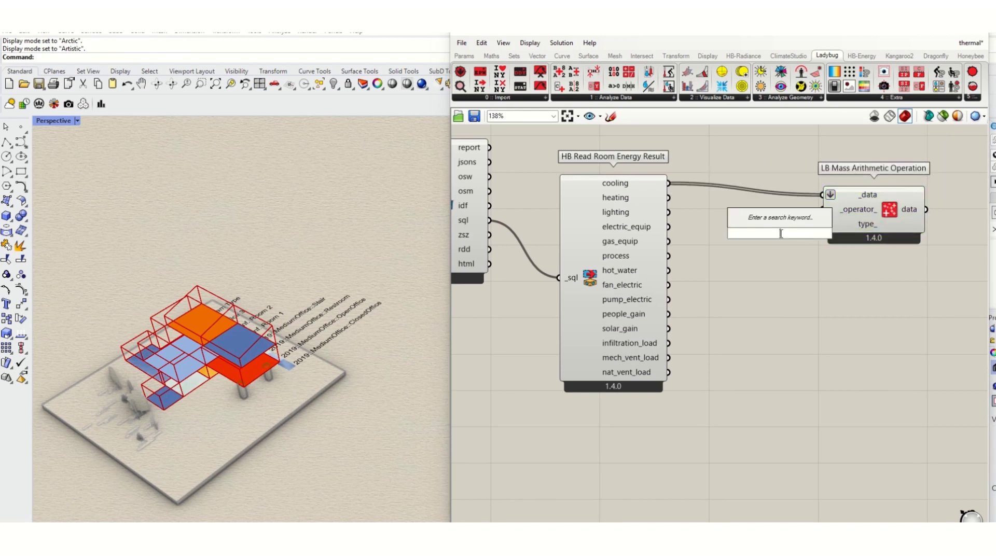
{"action": "type", "text": "panel"}
{"action": "key", "text": "Return"}
{"action": "type", "text": "\"Cool"}
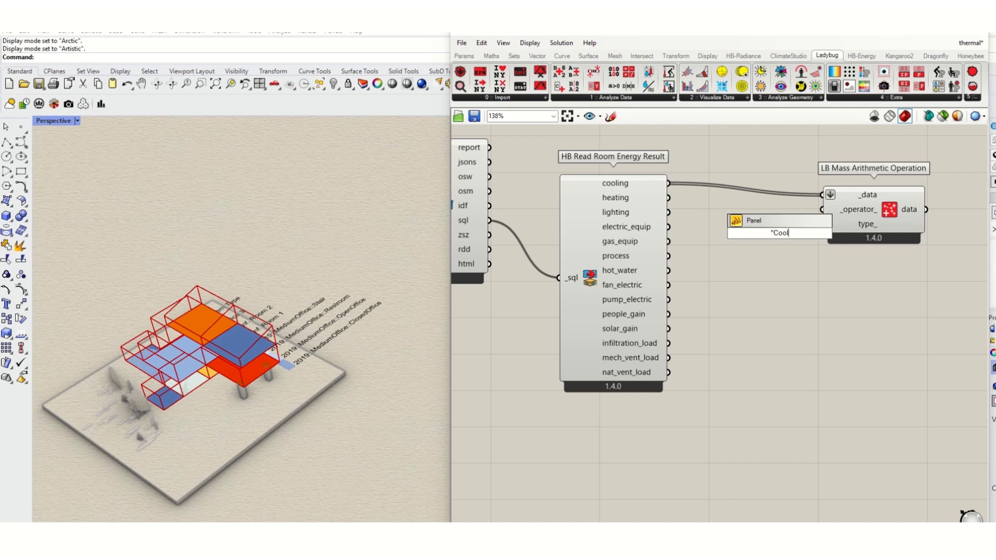
{"action": "type", "text": "ing"}
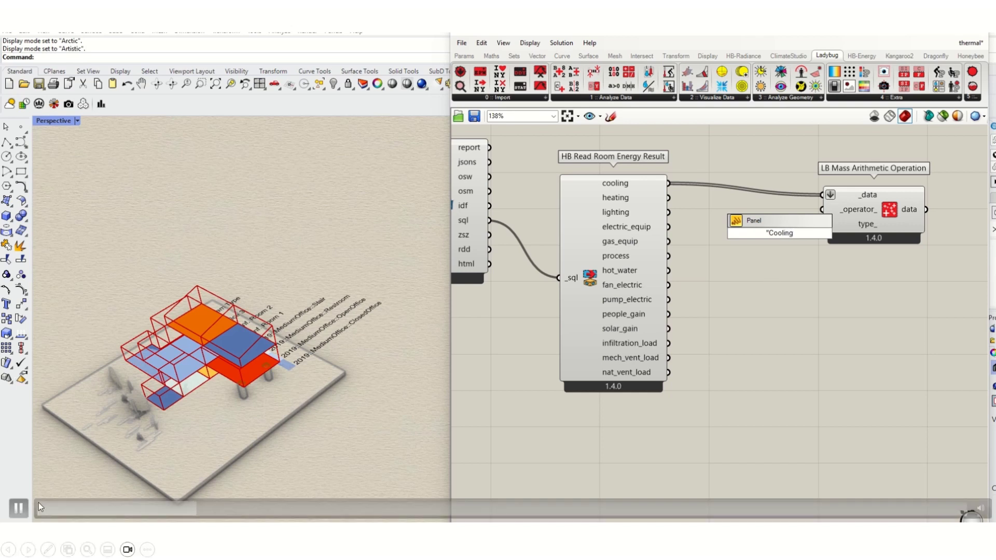
{"action": "left_click", "coordinate": [774, 223]}
{"action": "left_click", "coordinate": [464, 23]}
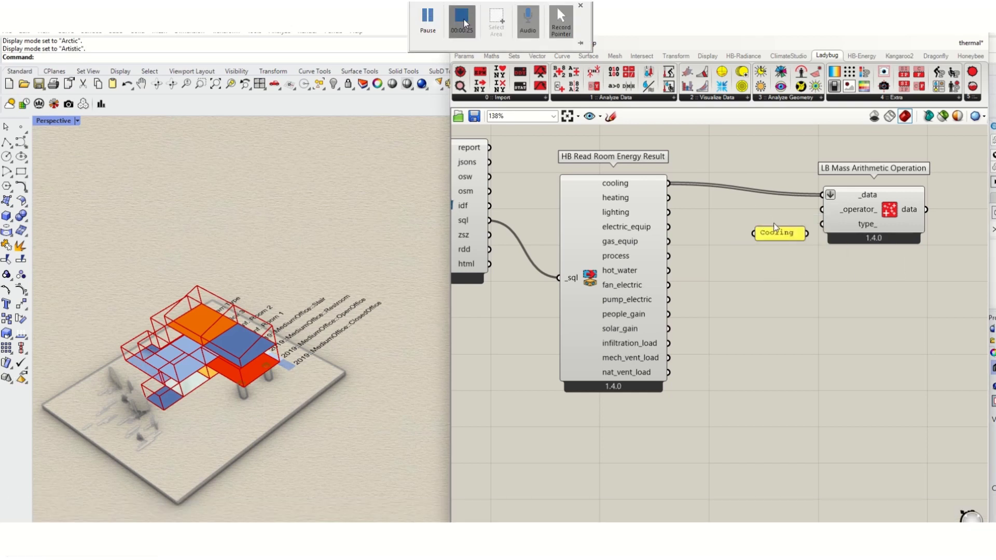